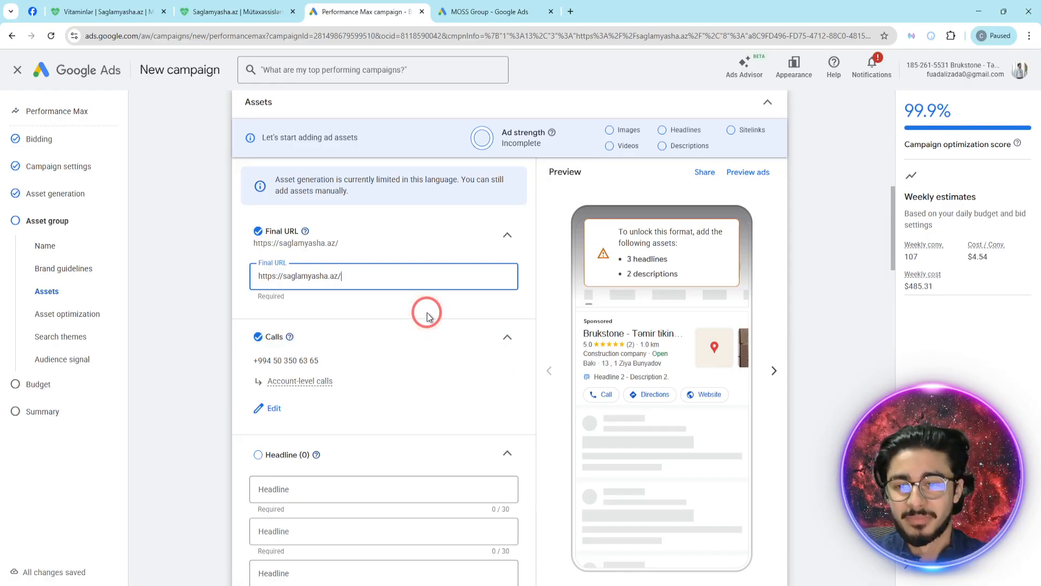
- Open the first empty headline entry of the asset group to view its suggested headlines
scroll(428, 312, "down", 3)
left_click(364, 328)
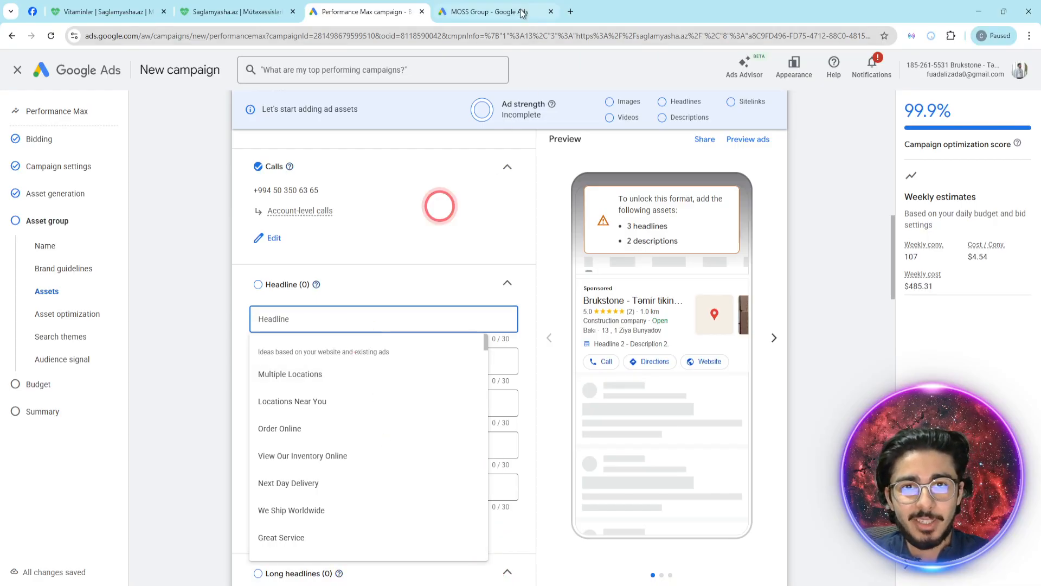
- Search Google for "kredit" in a new browser tab and look through the results for ads
left_click(570, 14)
type("kredit")
key("Return")
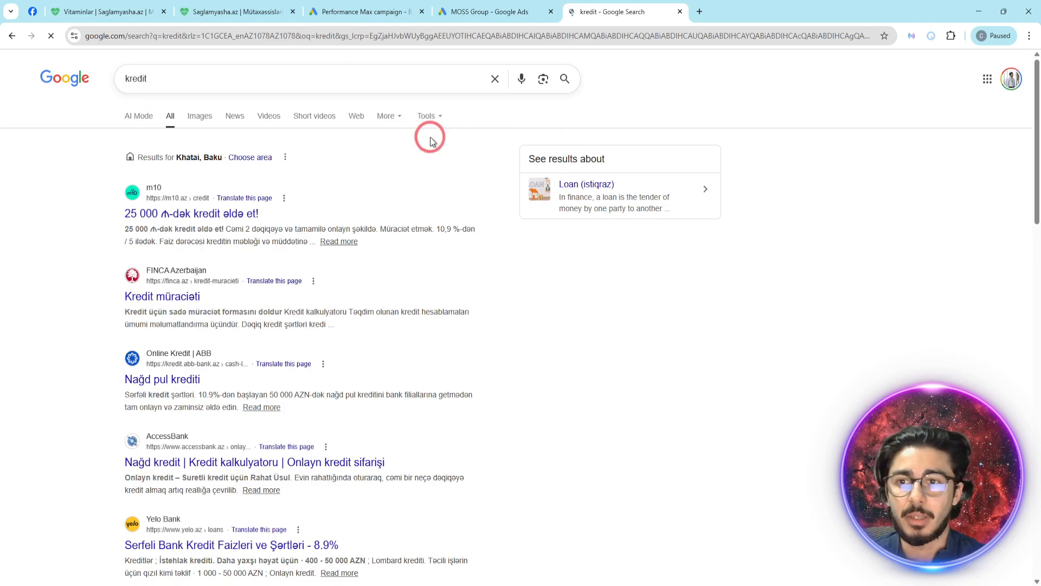
scroll(439, 230, "down", 20)
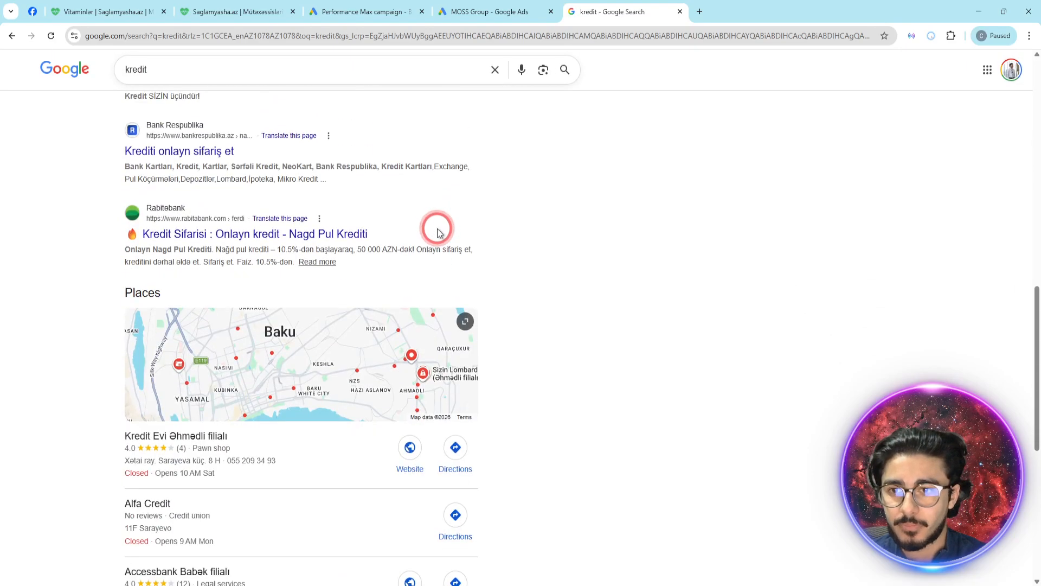
scroll(438, 232, "down", 2)
- Search Google for "telefon", check the results, and close the search tab to return to the campaign
double_click(191, 70)
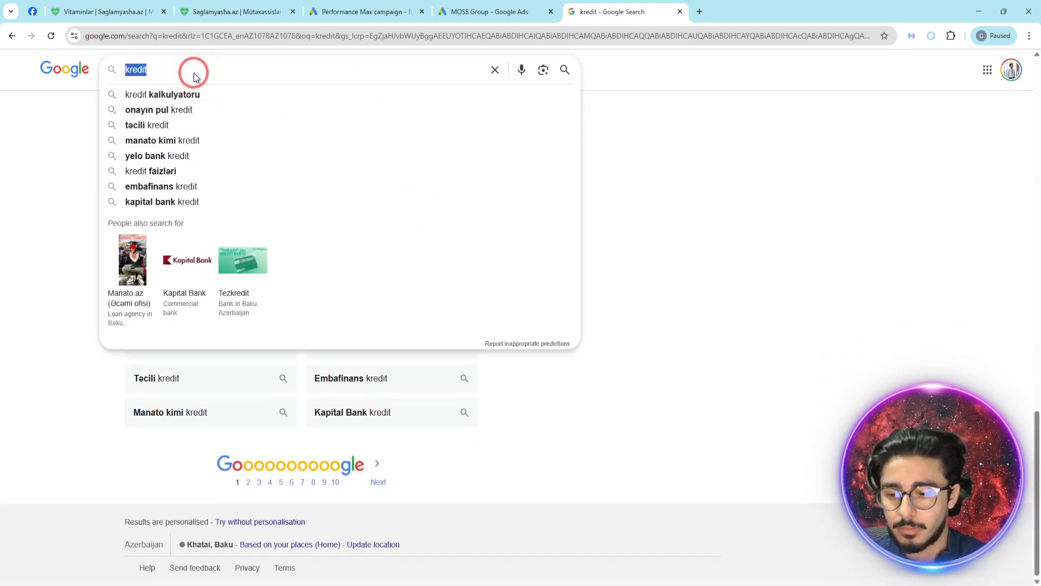
type("telefon\\")
key("Return")
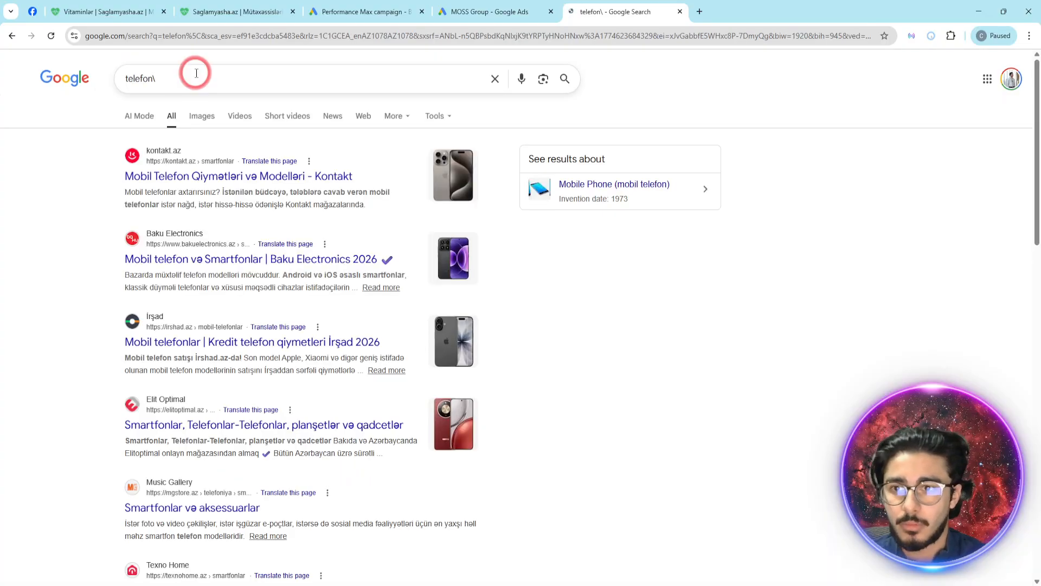
left_click(546, 58)
key("ctrl+w")
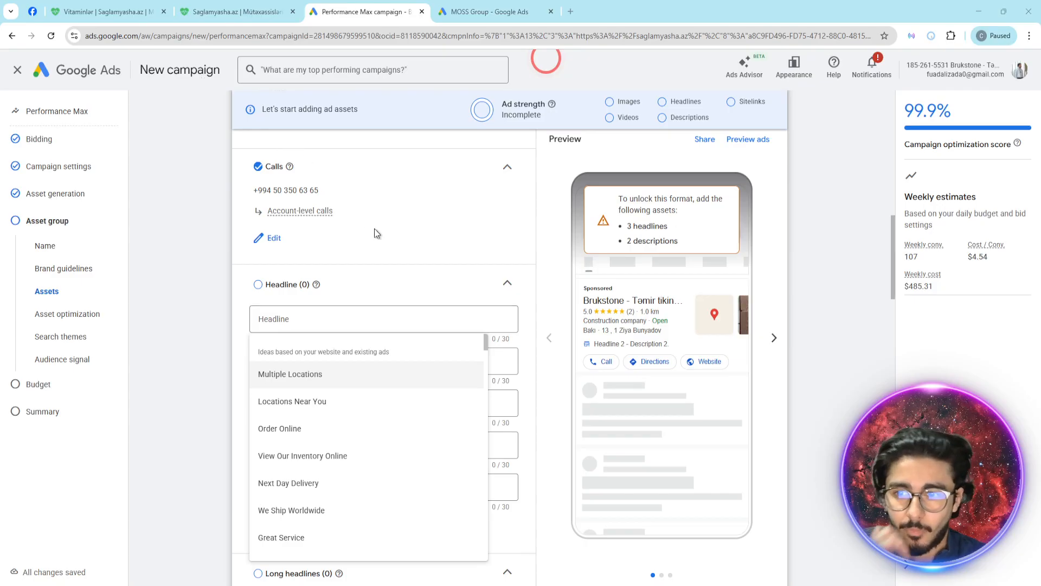
key("alt+Tab")
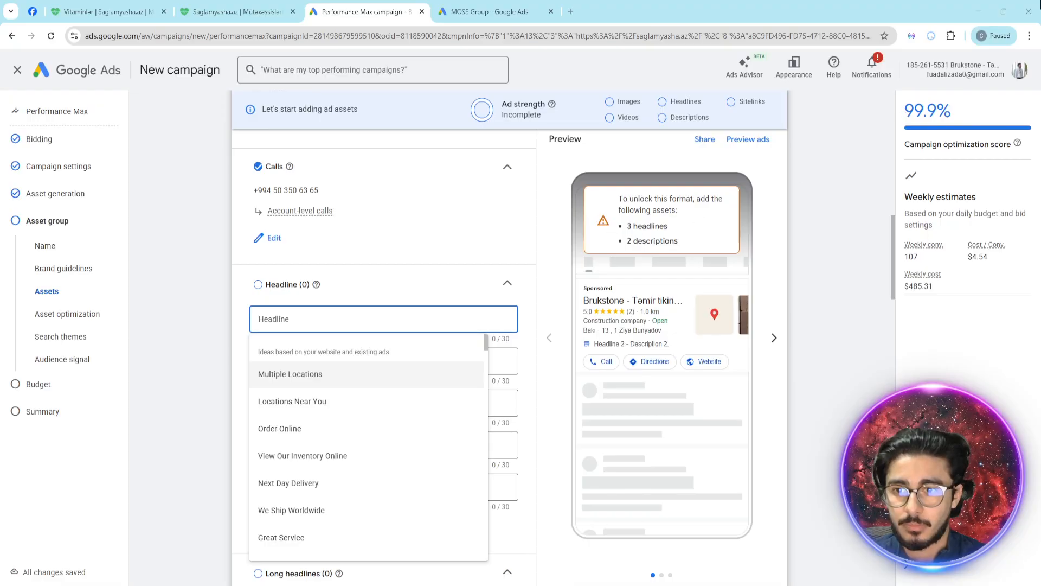
key("Escape")
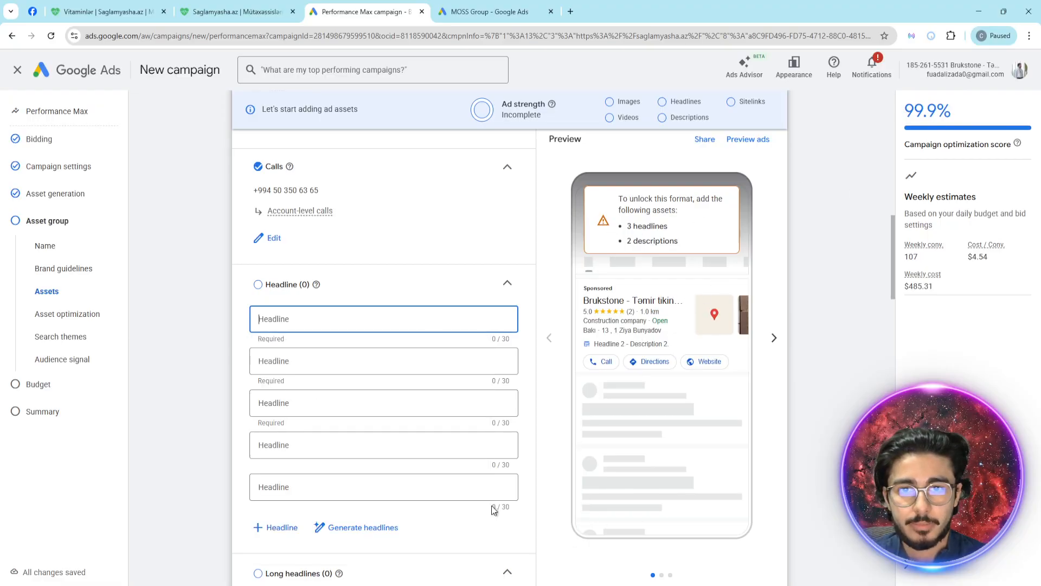
left_click(542, 13)
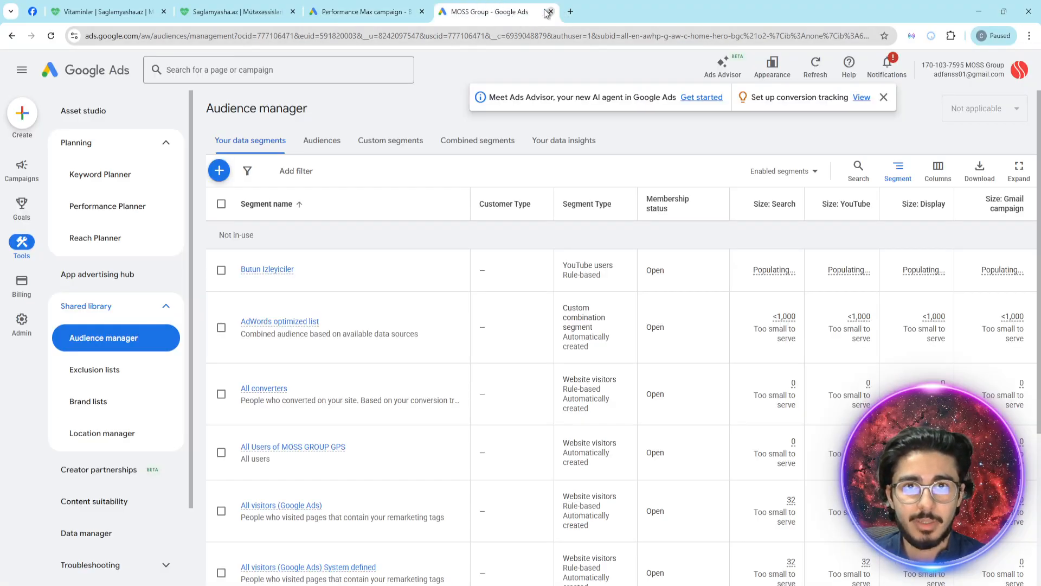
left_click(363, 12)
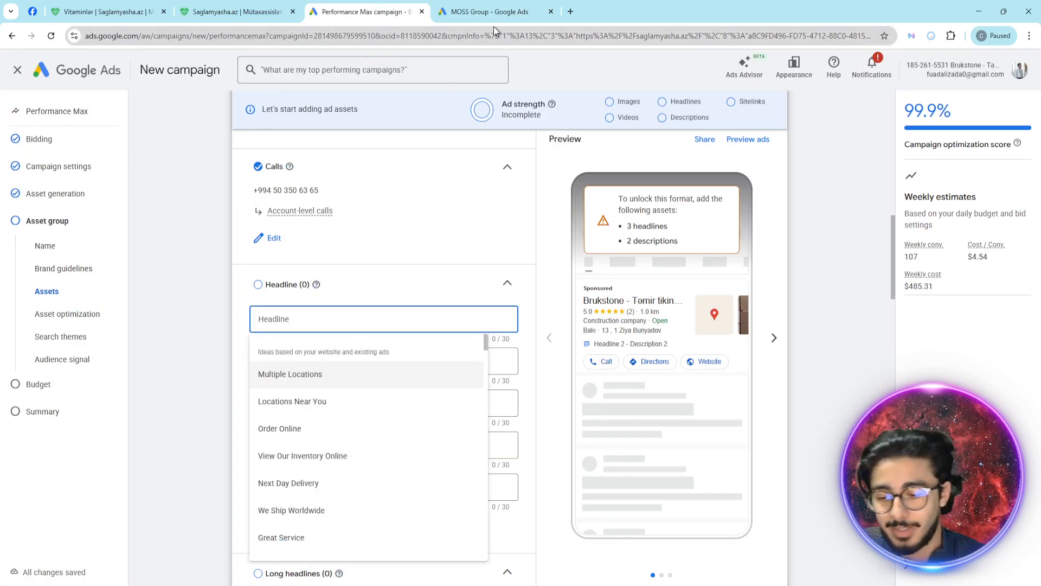
- Search Google for "ayiq surucu" in a new browser tab and look through the results
key("ctrl+t")
type("ayiq sur")
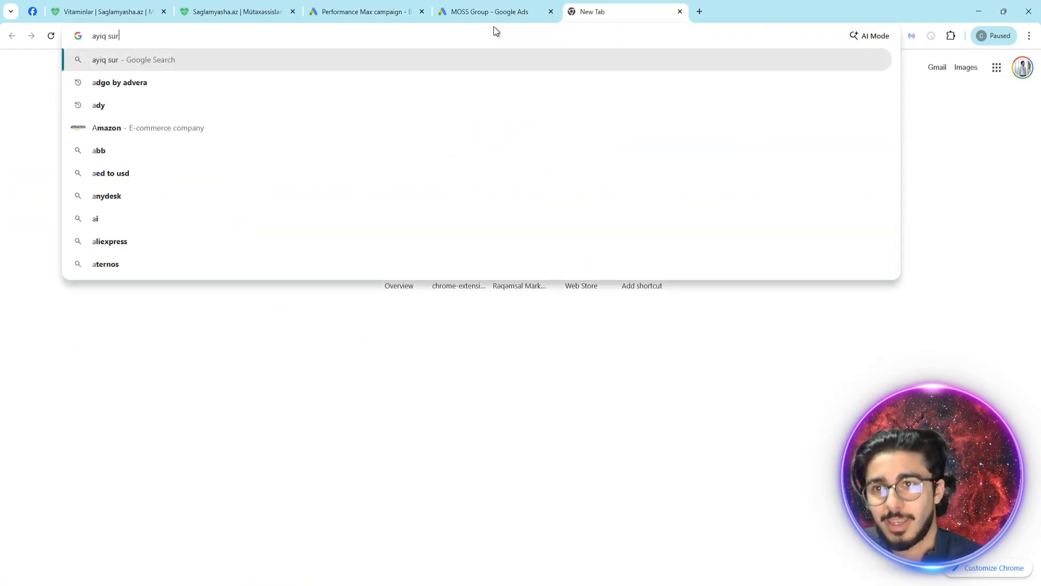
type("ucu")
key("Return")
scroll(390, 294, "down", 10)
scroll(390, 293, "up", 10)
scroll(388, 293, "down", 13)
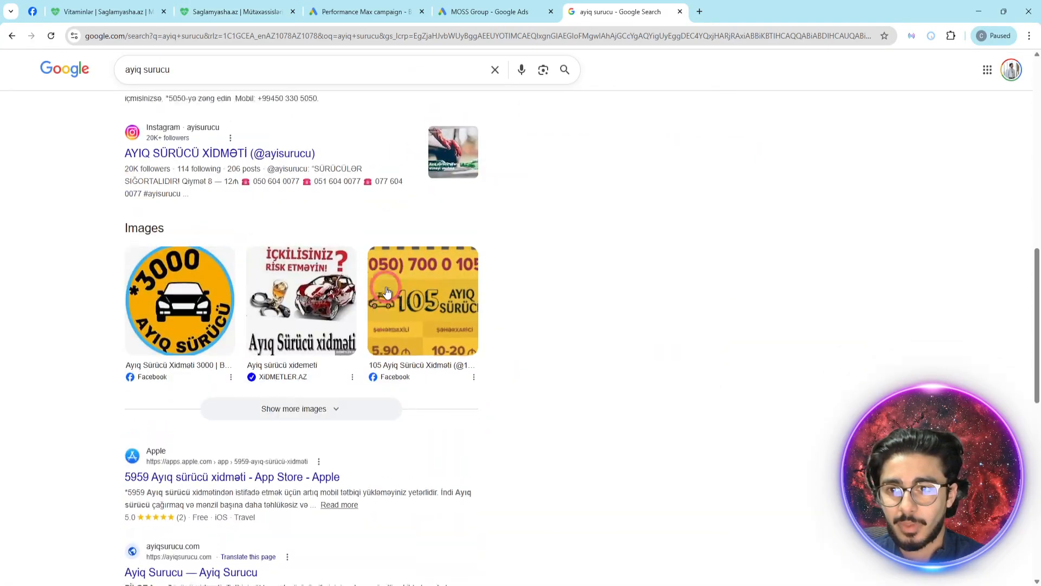
scroll(387, 293, "down", 7)
- Search Google for "pomada" and look through the results
triple_click(197, 65)
type("p")
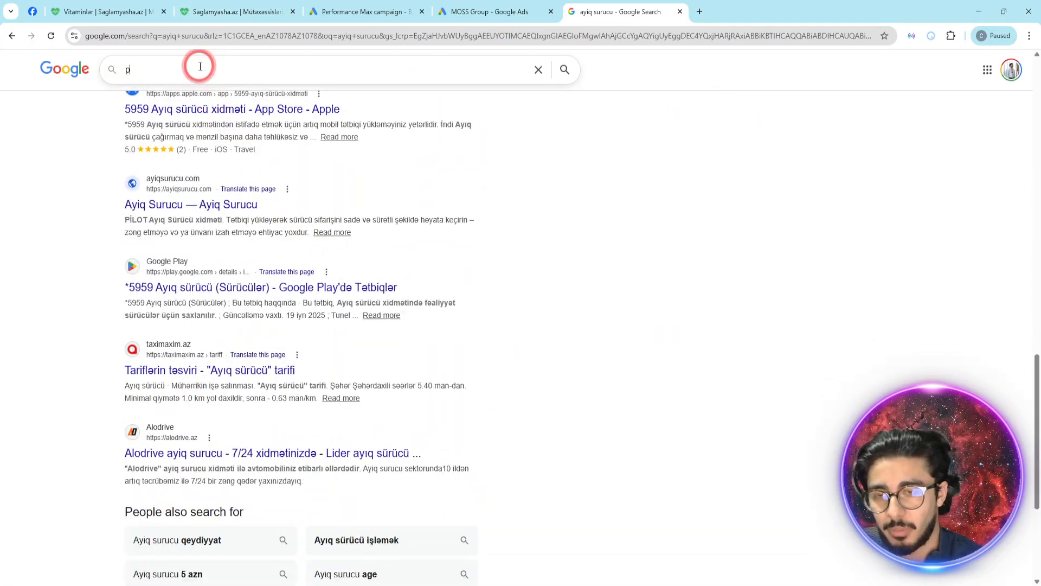
type("oma")
key("BackSpace")
type("mada")
key("Return")
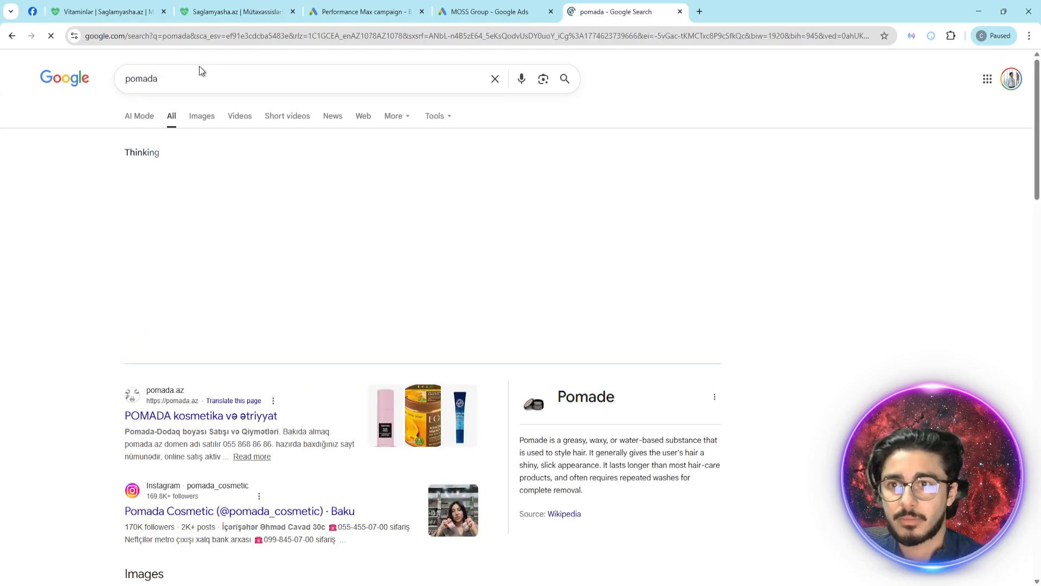
scroll(293, 266, "down", 8)
- Search Google for "aksesuarlar" and look through the results
left_click(190, 74)
triple_click(190, 74)
type("aksesuarlar")
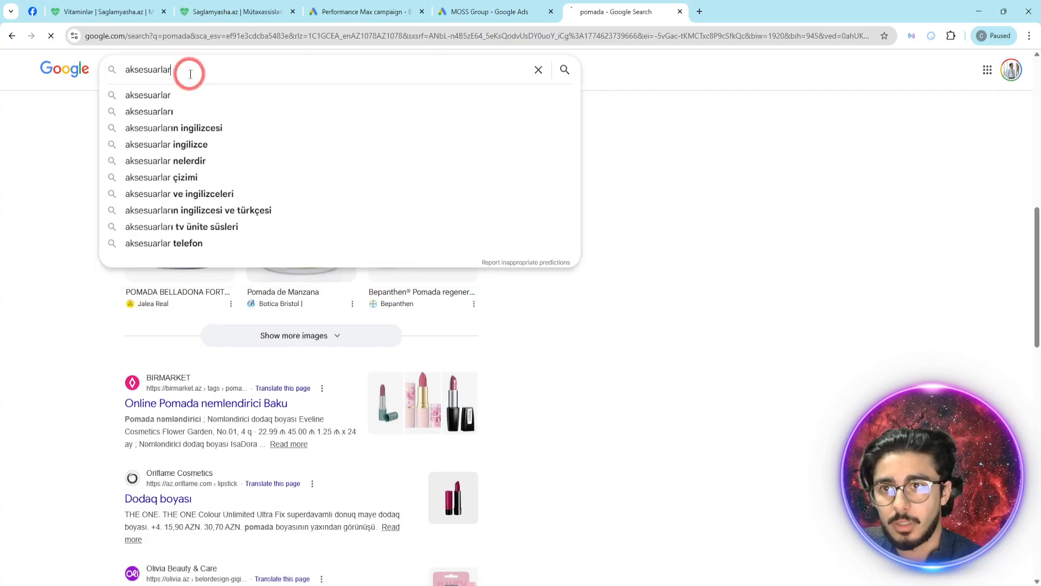
key("Return")
scroll(275, 200, "down", 10)
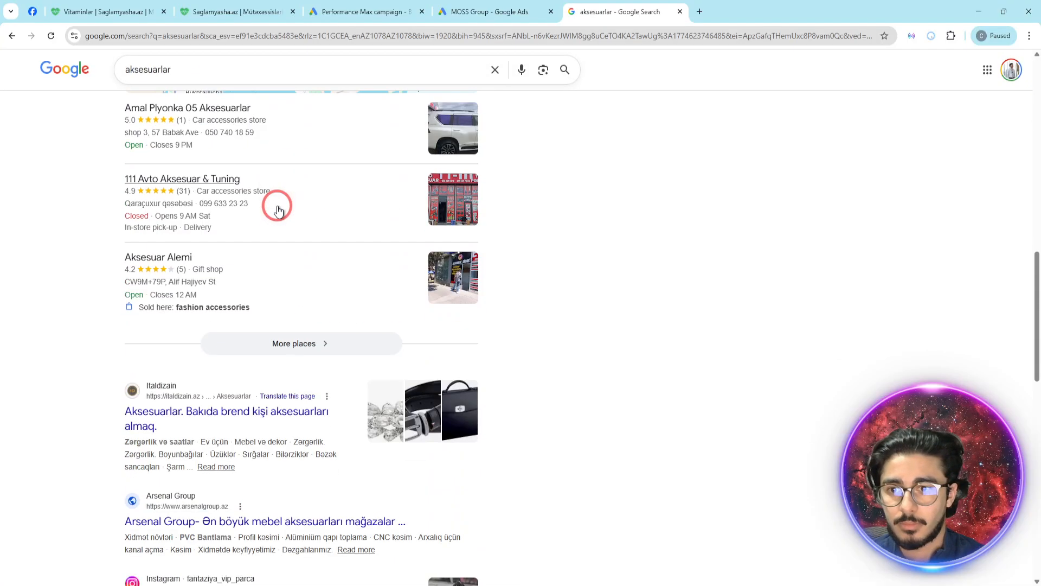
scroll(277, 209, "down", 6)
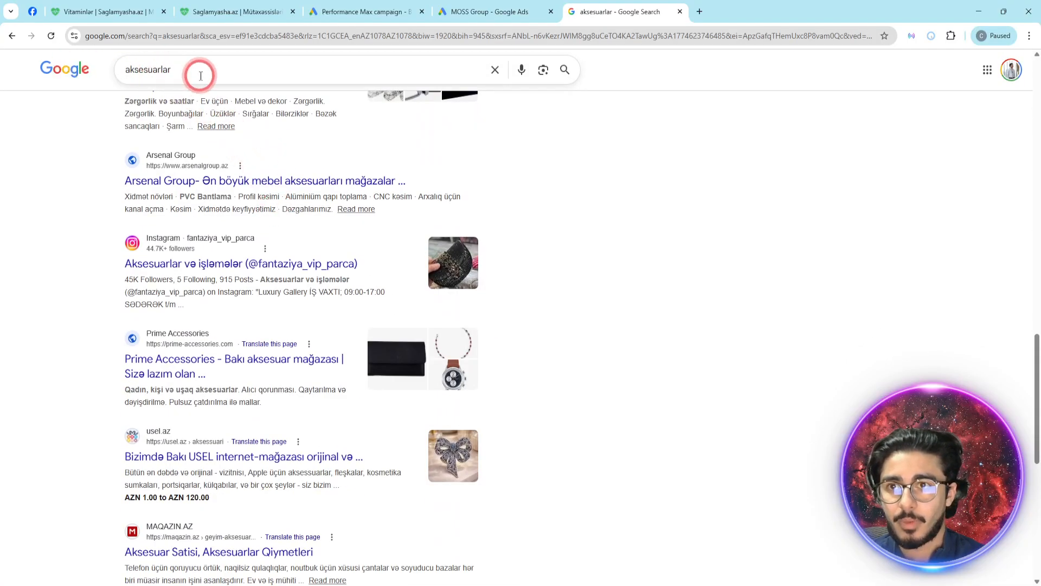
- Search Google for "restoranlar" and look through the results
left_click(200, 76)
double_click(200, 76)
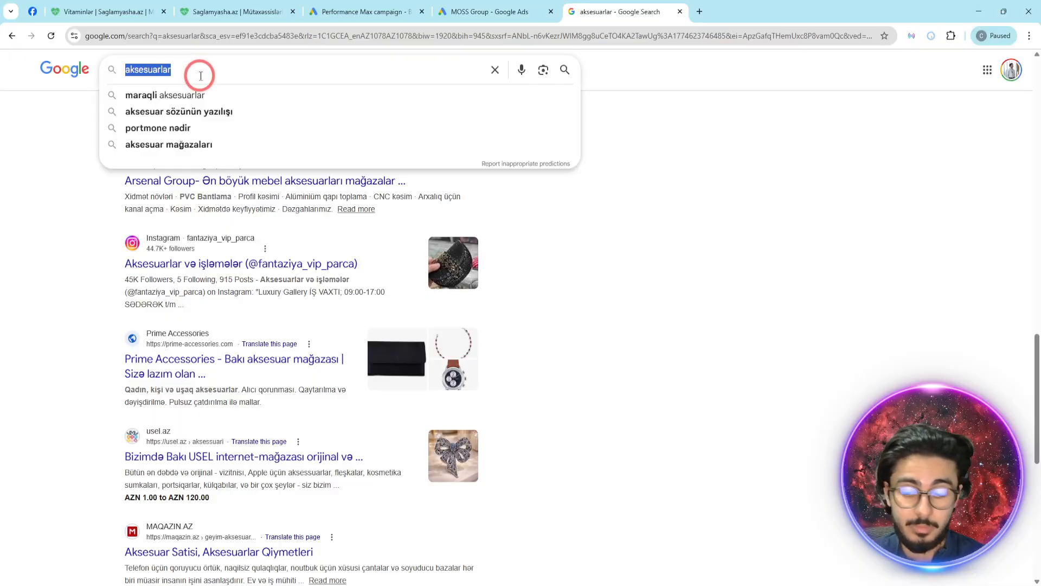
type("restoranlar")
key("Return")
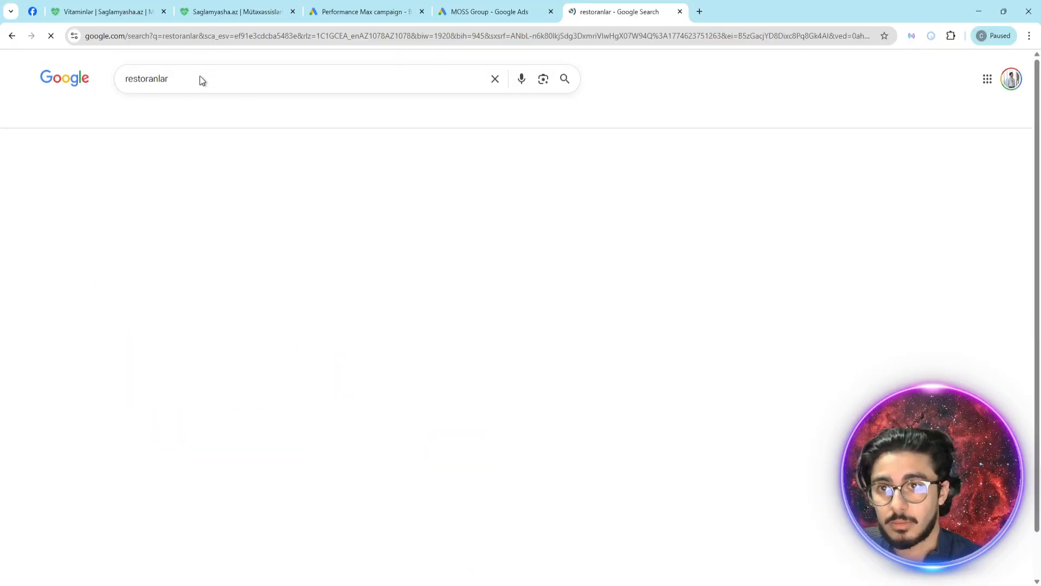
scroll(484, 325, "down", 15)
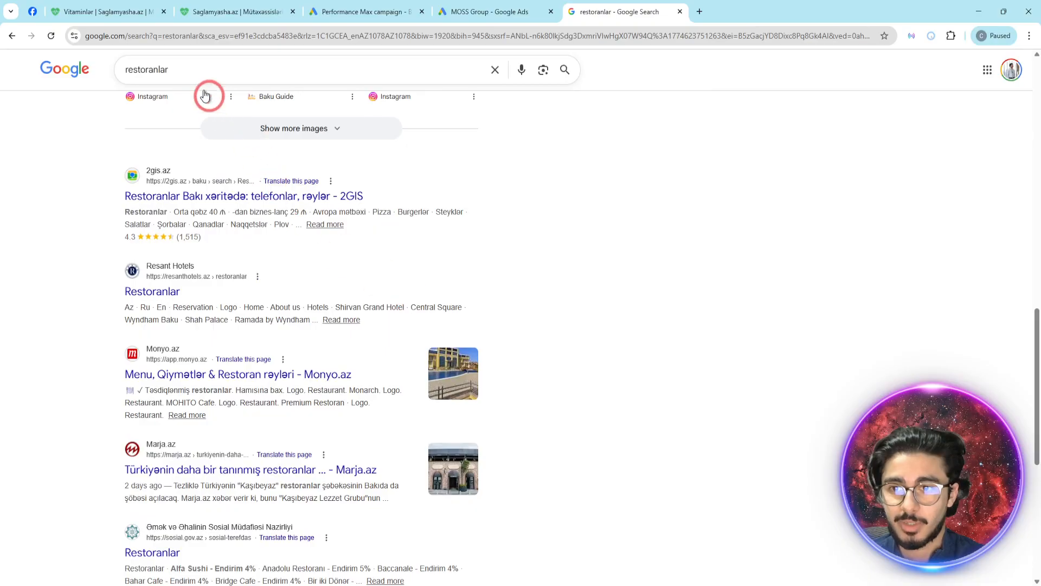
- Search Google for "paltar" and look through the first two pages of results
double_click(179, 66)
type("paltar")
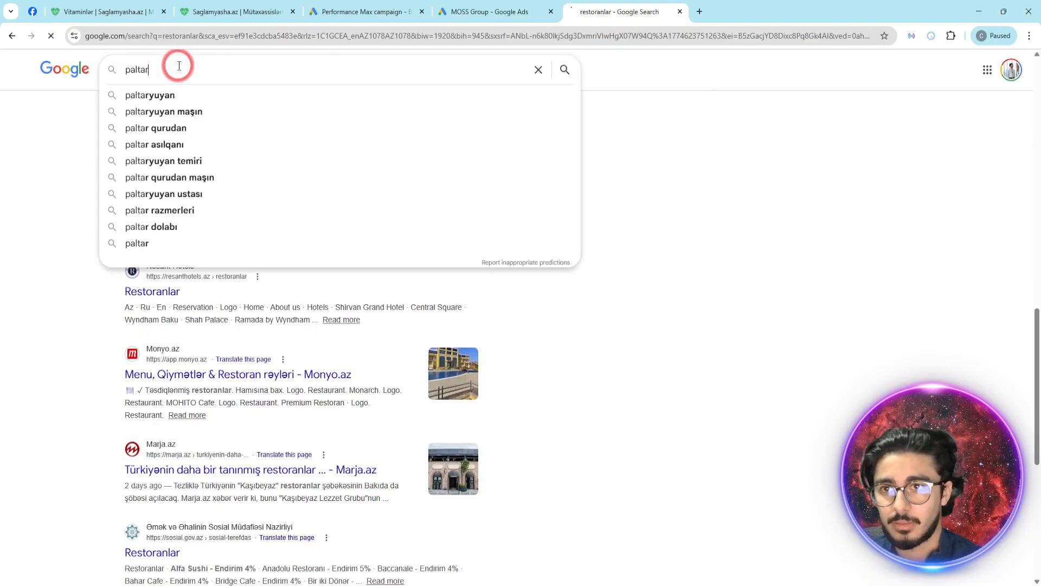
key("Return")
scroll(260, 221, "down", 10)
scroll(261, 220, "up", 4)
scroll(434, 283, "down", 13)
scroll(428, 281, "up", 3)
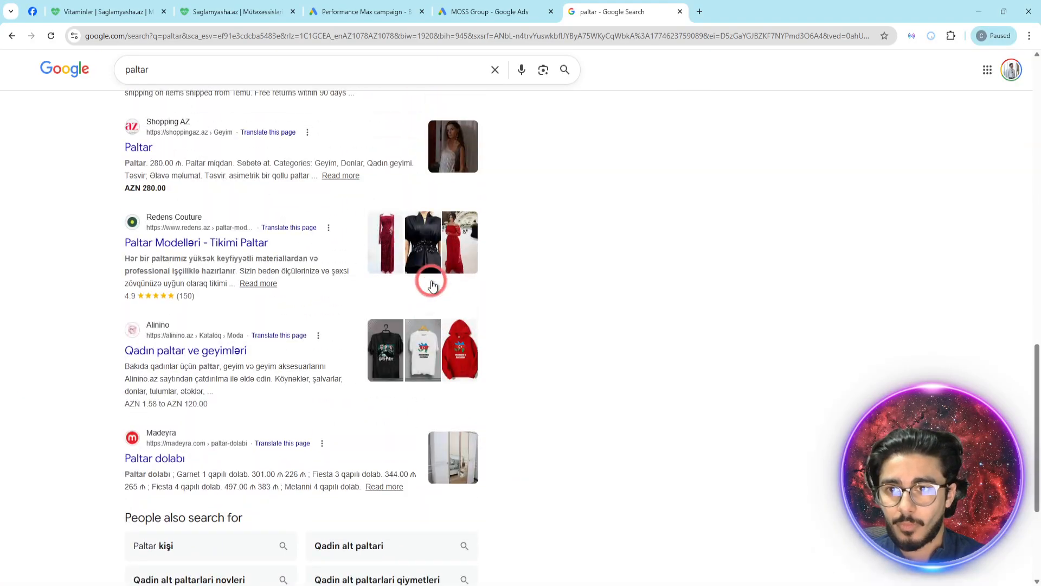
scroll(233, 263, "up", 1)
scroll(235, 262, "down", 5)
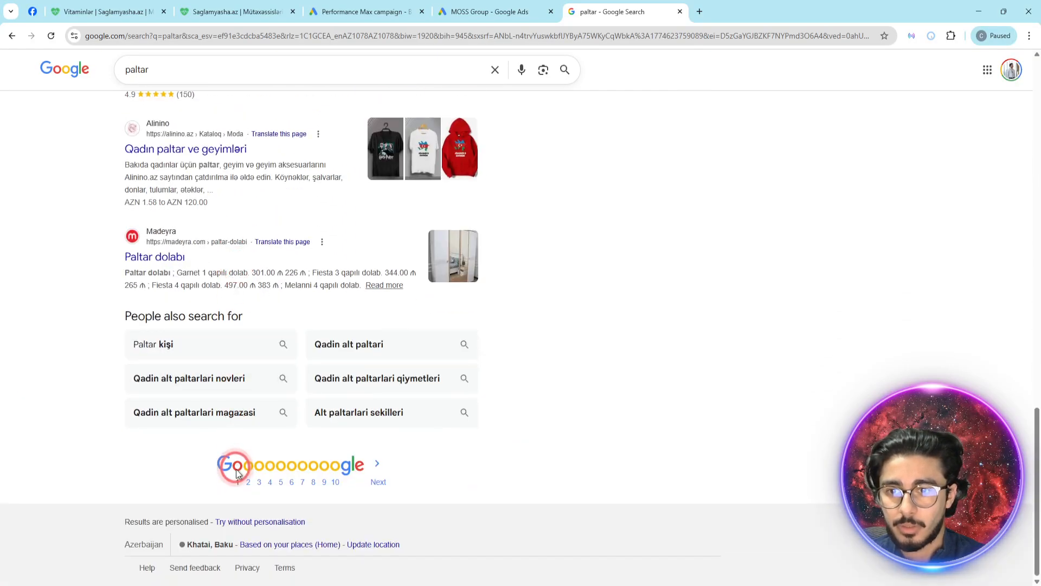
left_click(248, 483)
scroll(251, 309, "down", 15)
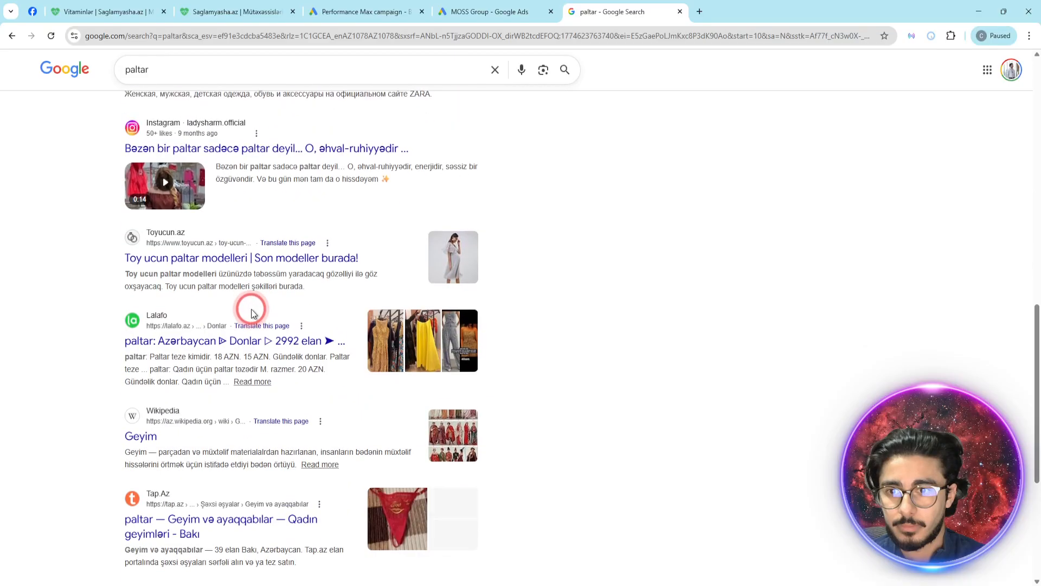
- Search Google for "soyuducu qiymeti" and look through the first page of results
double_click(186, 60)
type("s")
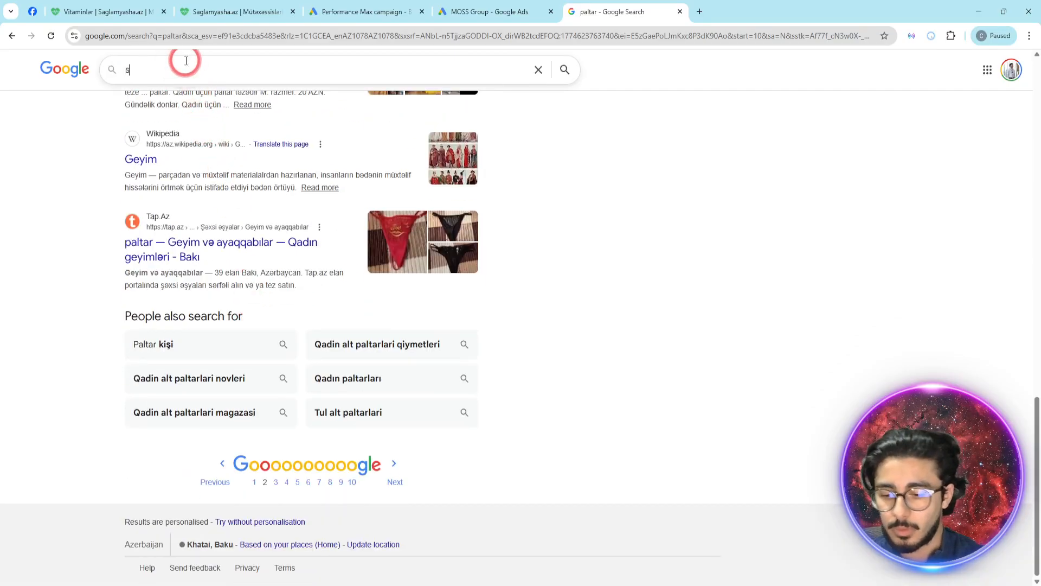
type("oyuducu qimeti")
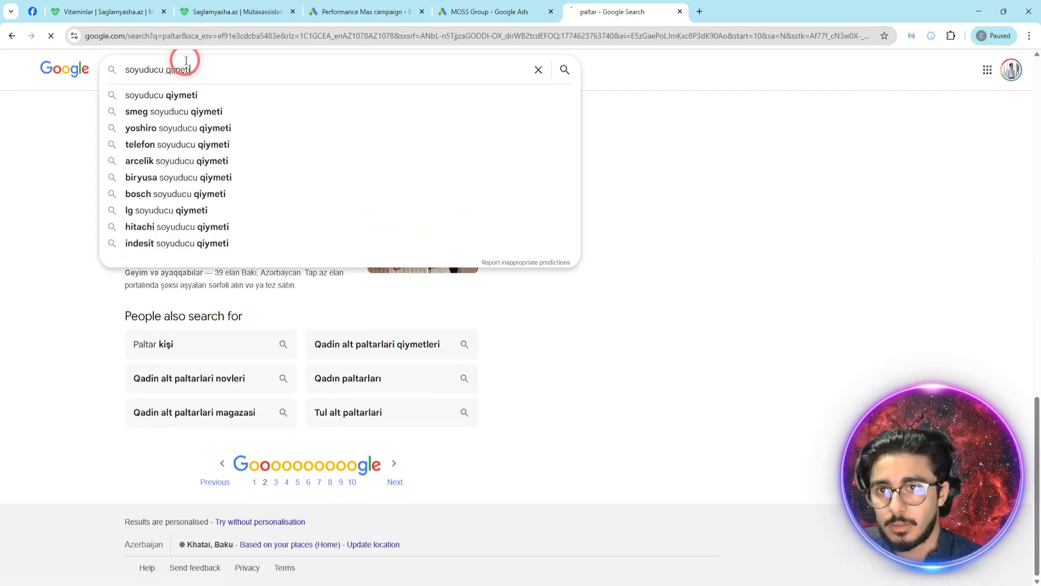
key("Return")
scroll(320, 285, "down", 20)
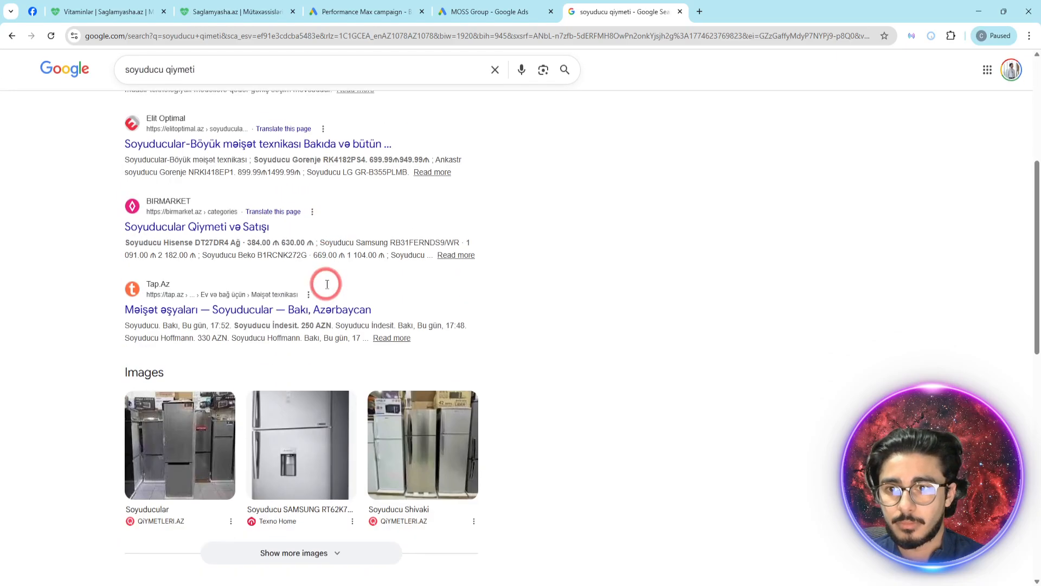
- Examine the second, third and fourth result pages of the refrigerator price search
left_click(393, 482)
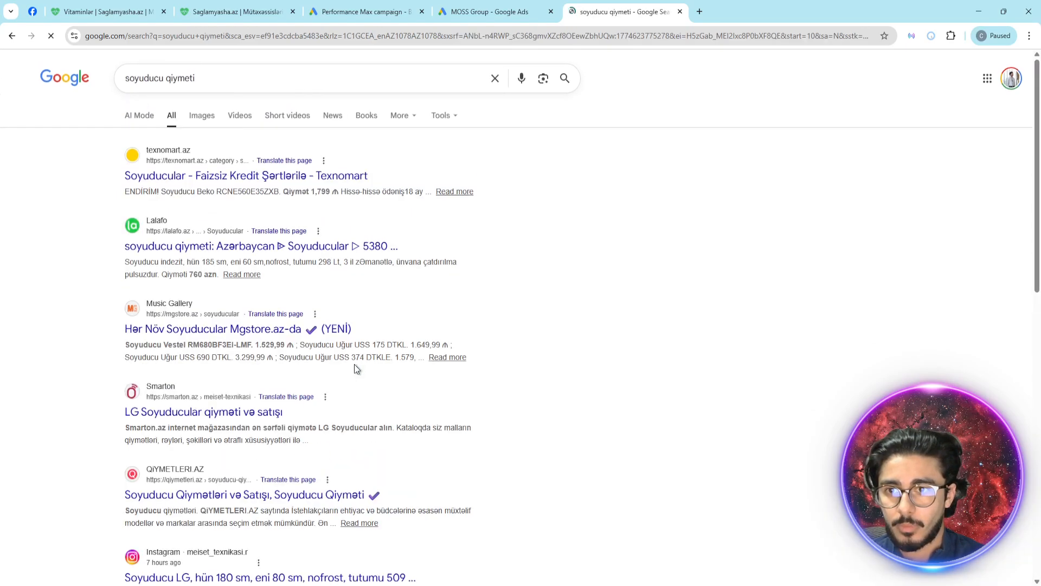
scroll(354, 367, "down", 15)
left_click(394, 476)
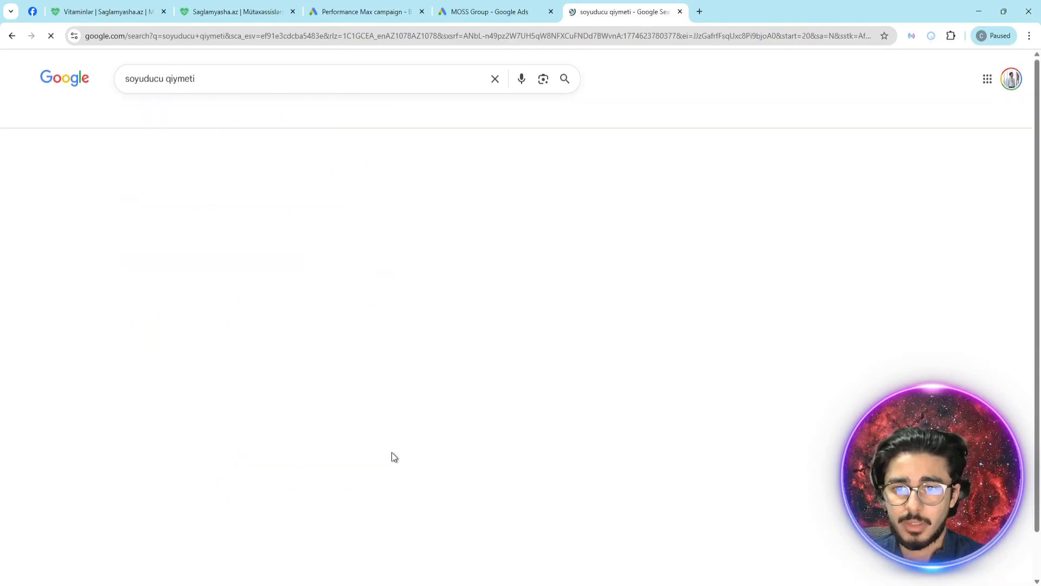
scroll(274, 239, "down", 15)
left_click(386, 483)
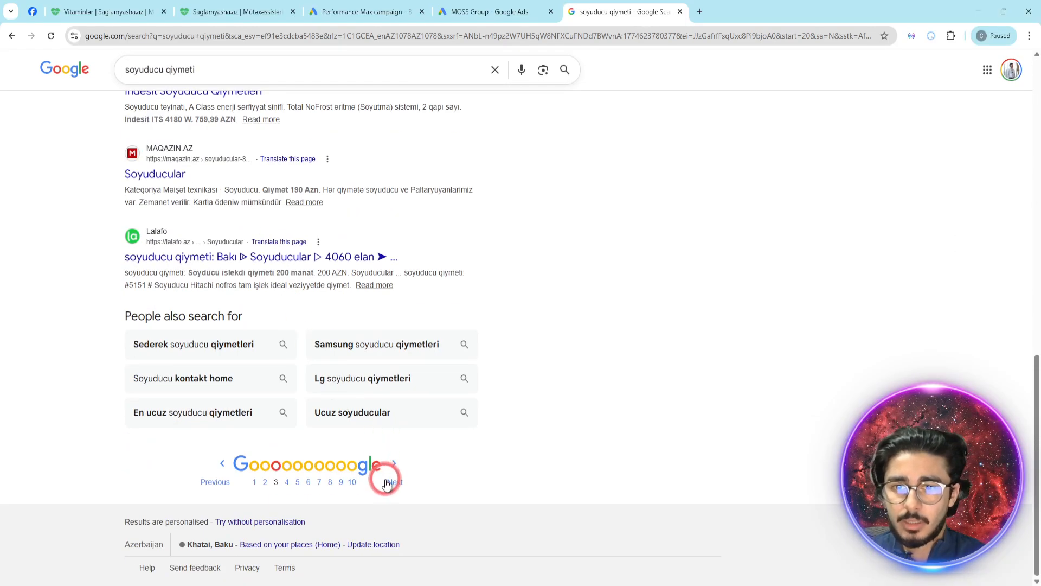
scroll(371, 436, "down", 13)
scroll(365, 433, "up", 7)
scroll(362, 432, "up", 6)
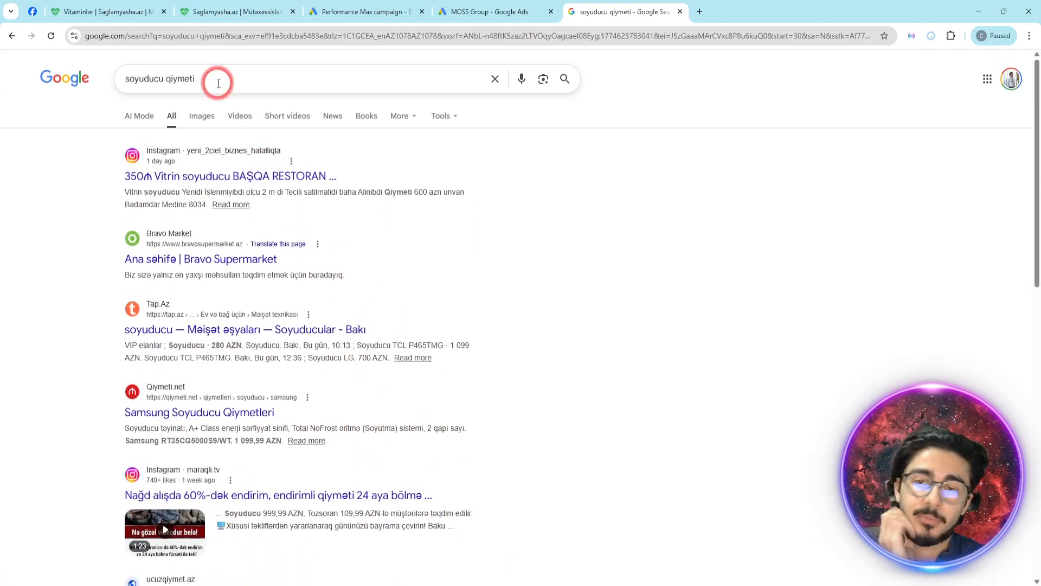
- Search Google for "avtomobil" and look through the results
left_click(218, 86)
key("ctrl+a")
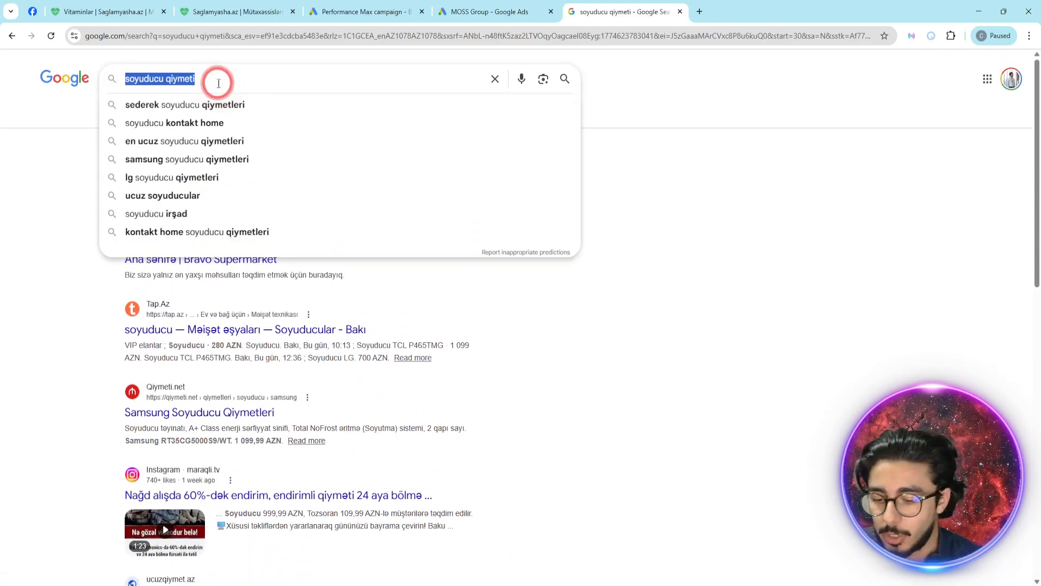
type("m")
key("BackSpace")
type("a")
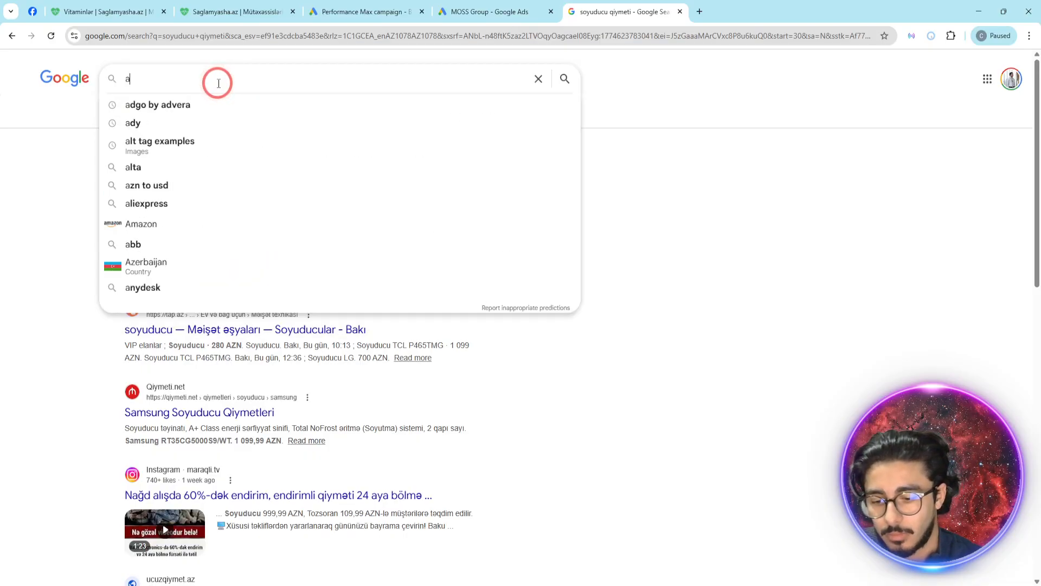
type("vtomboil")
key("Return")
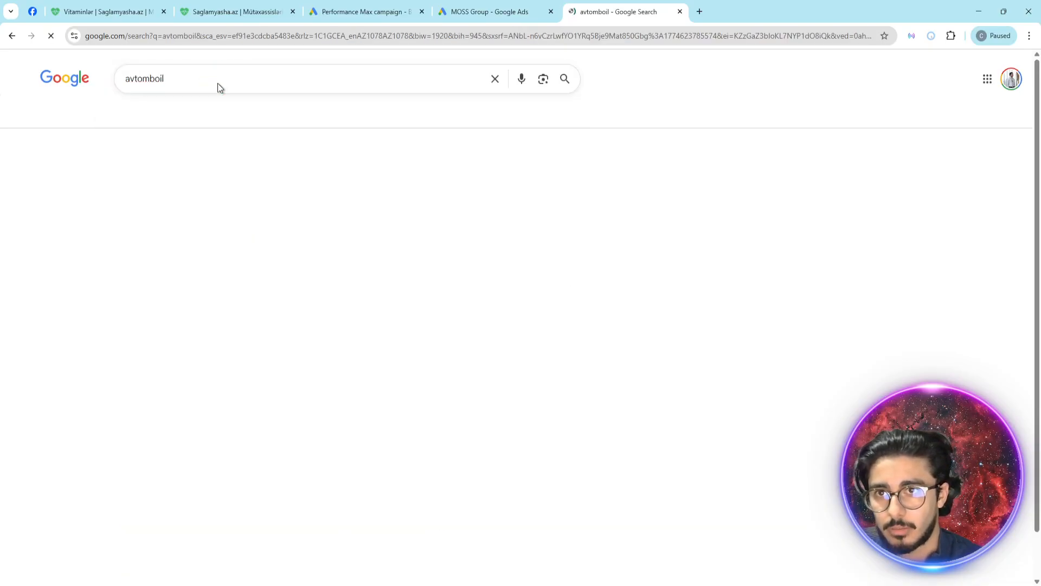
scroll(368, 281, "down", 18)
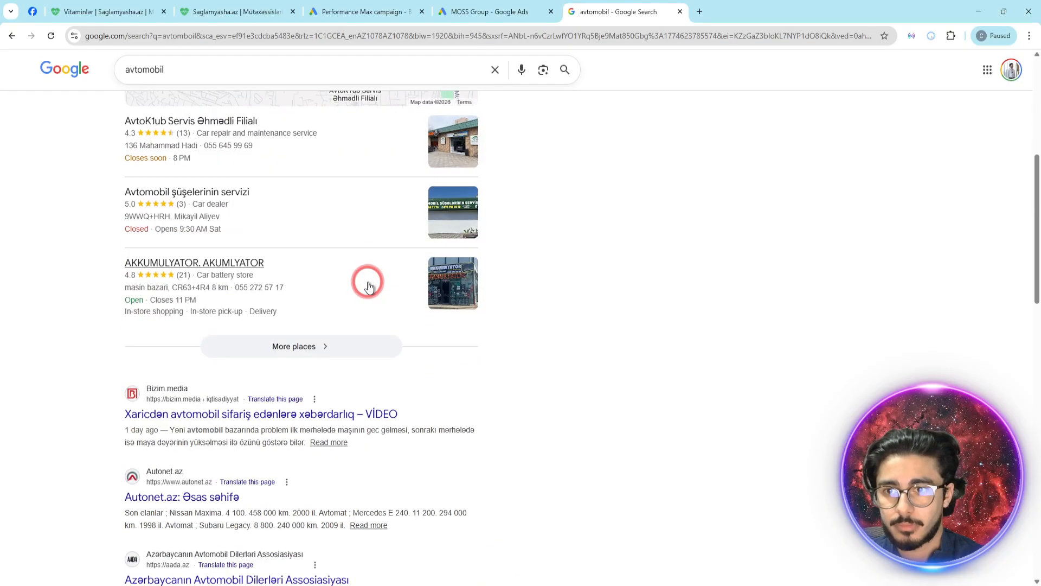
- Look through the rest of the "avtomobil" search results for example ads
scroll(948, 52, "up", 5)
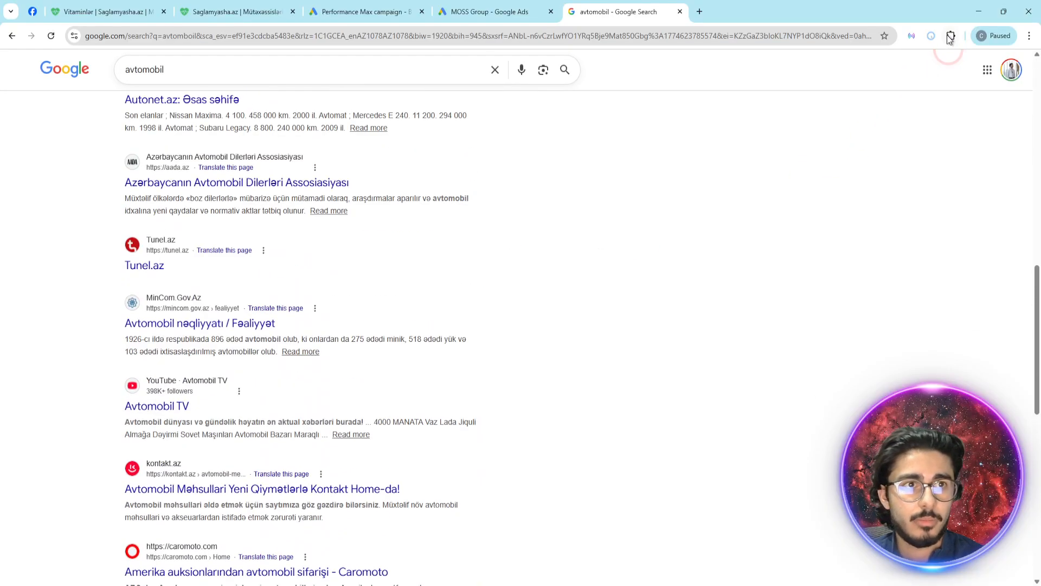
scroll(640, 170, "down", 10)
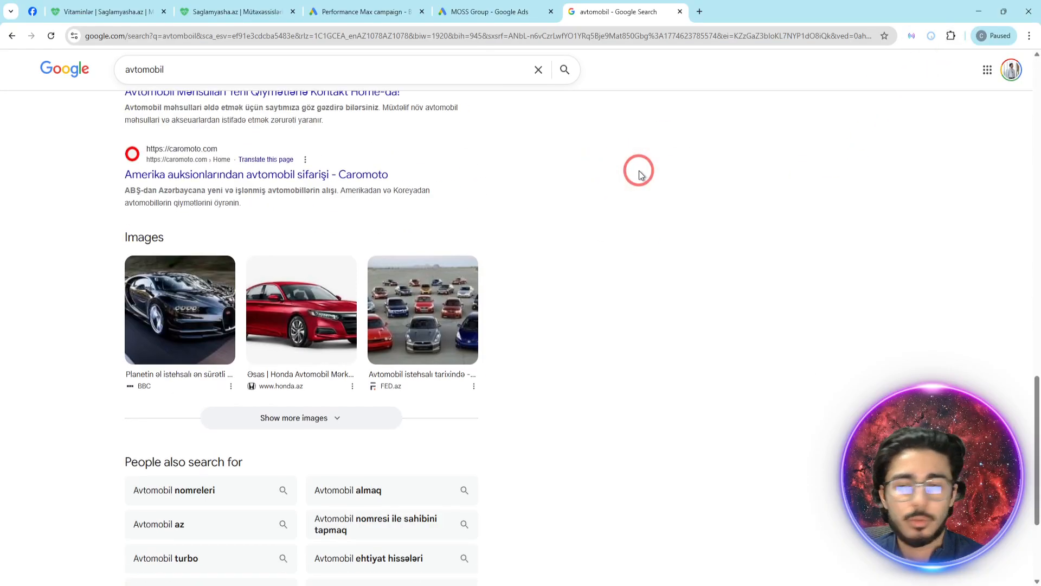
scroll(678, 209, "up", 7)
scroll(678, 210, "up", 10)
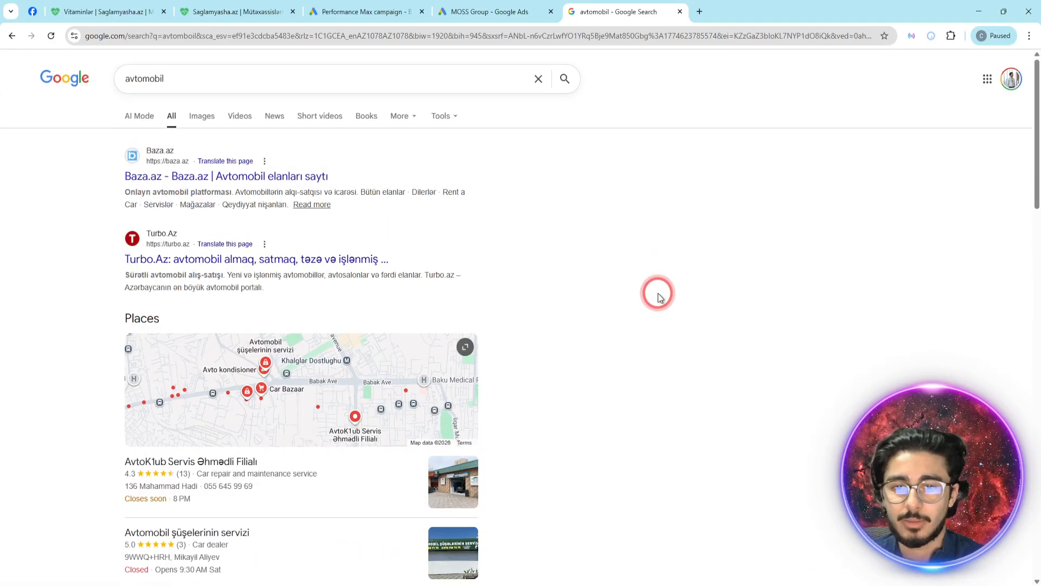
triple_click(242, 77)
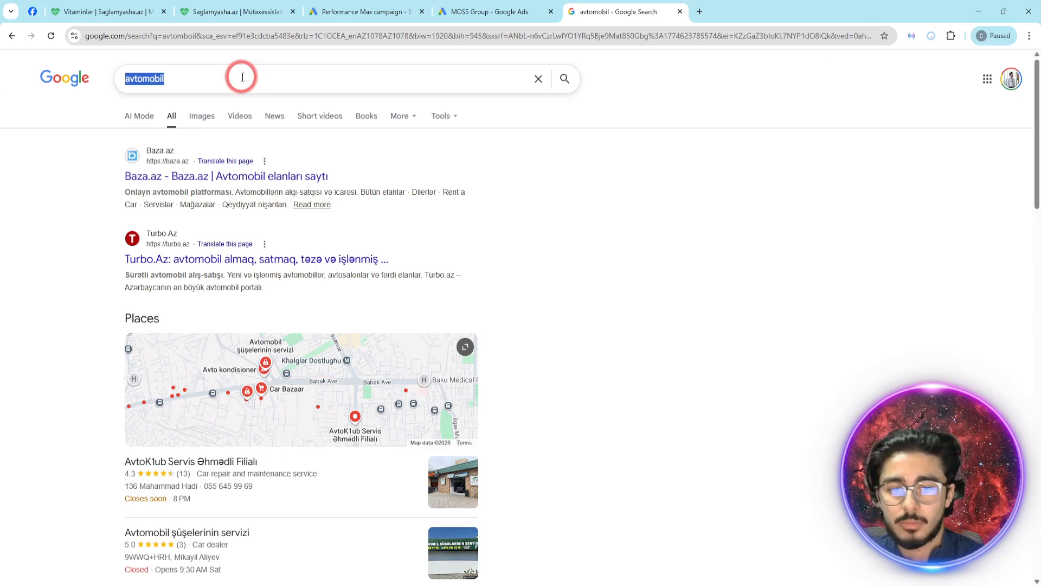
left_click(618, 585)
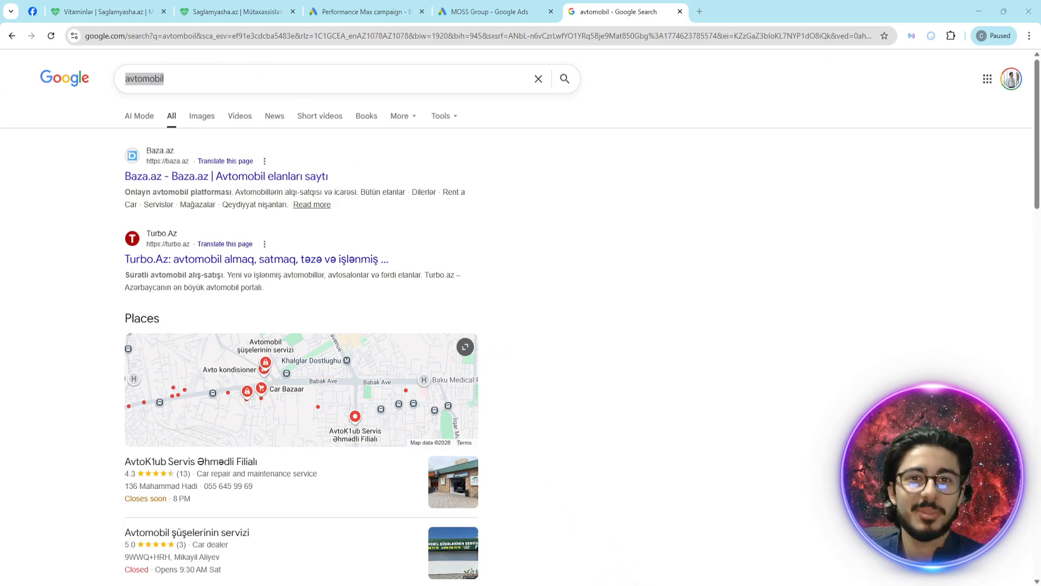
- Close the search results page and dismiss the headline suggestions in the Performance Max campaign
key("ctrl+w")
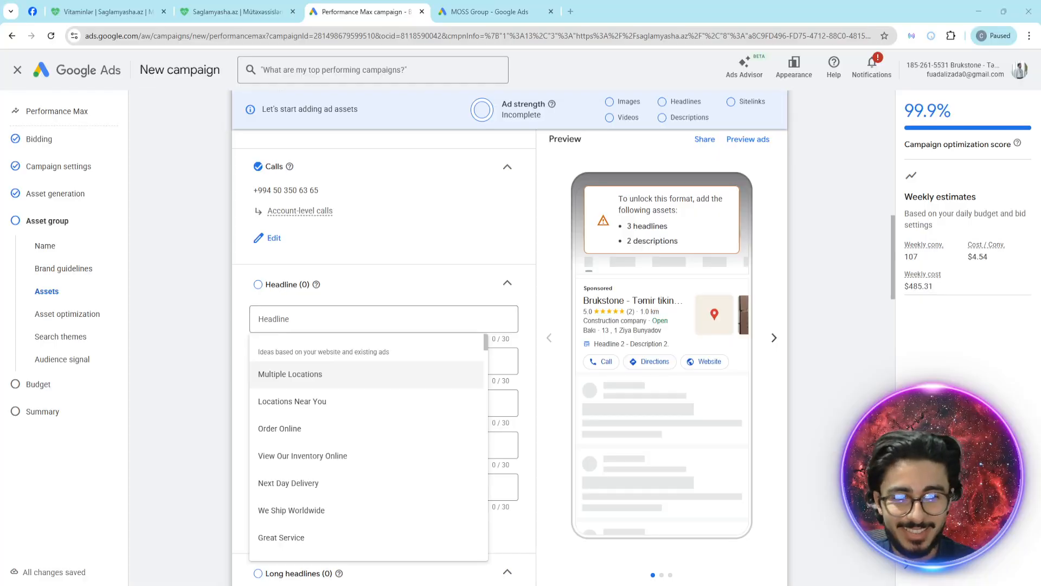
left_click(401, 319)
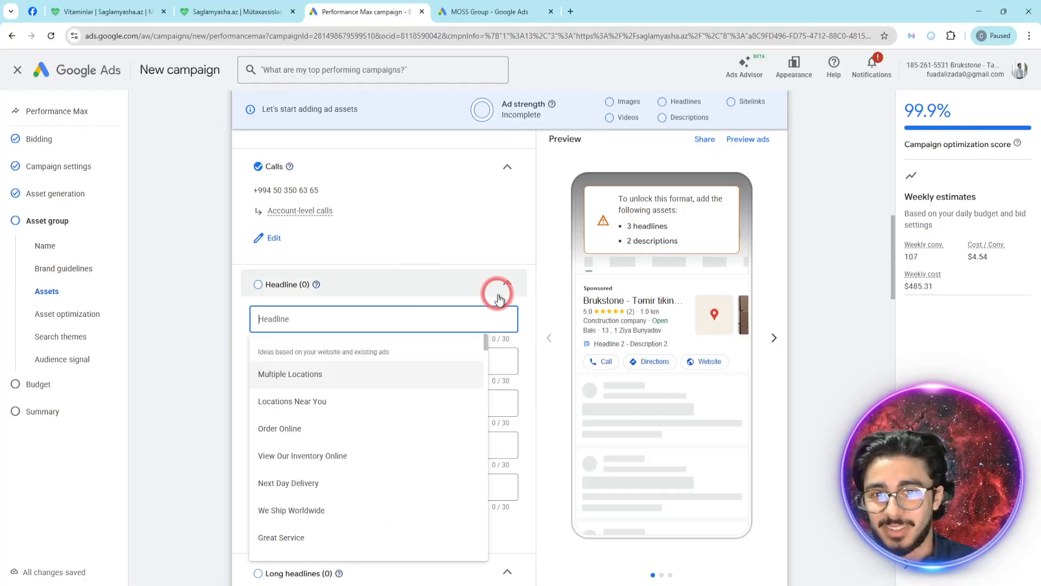
left_click(535, 294)
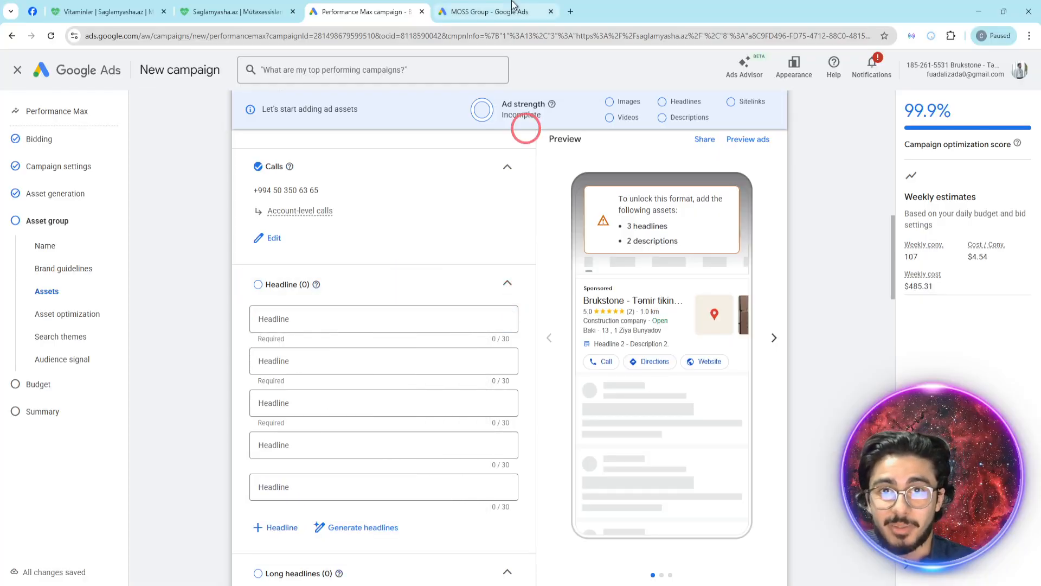
- Search Google for "google ads transparency" in a new tab and open the Ads Transparency Center
left_click(570, 12)
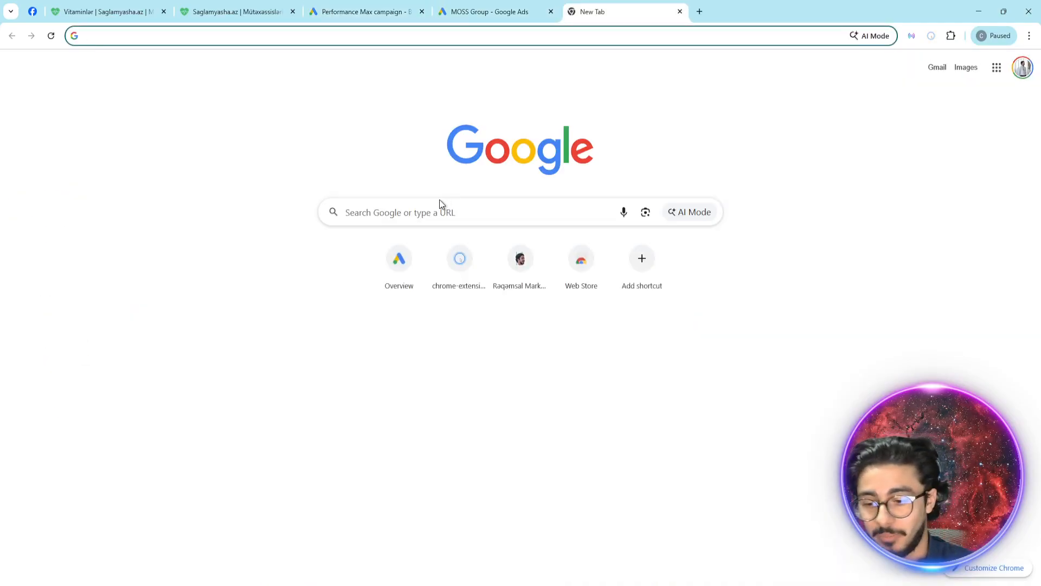
type("google ads tra")
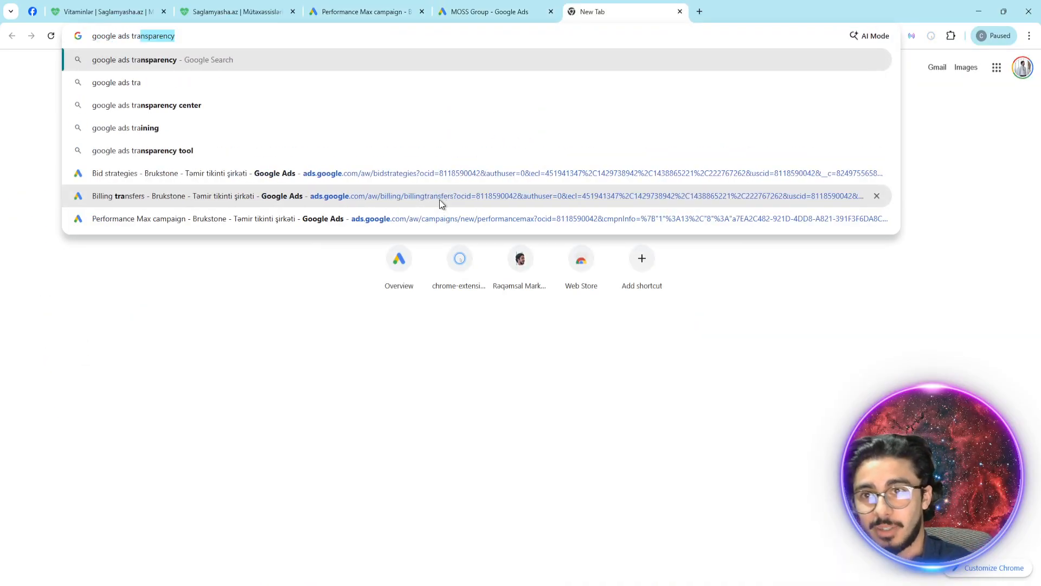
key("Return")
left_click(270, 183)
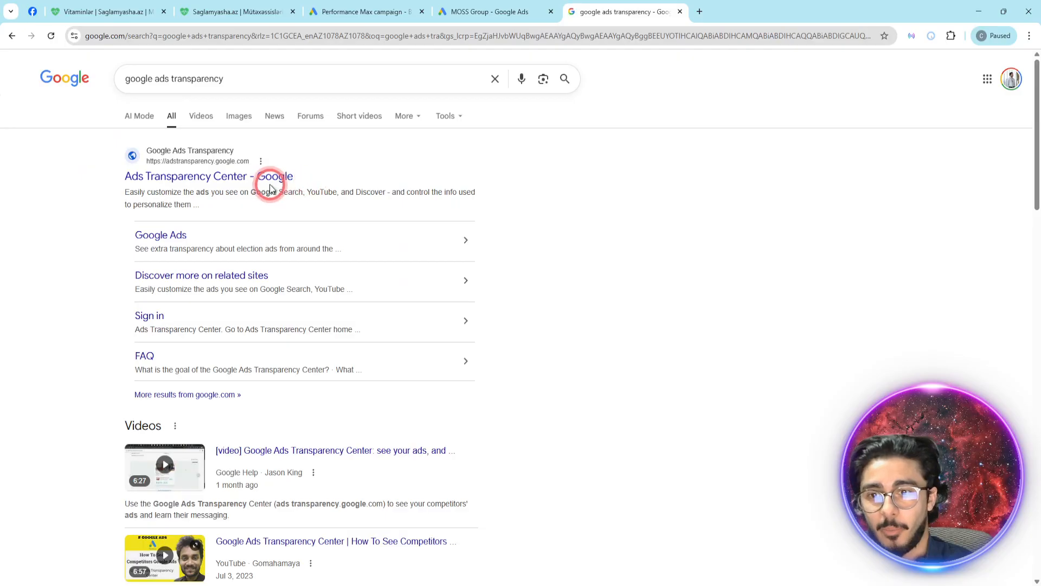
left_click(467, 235)
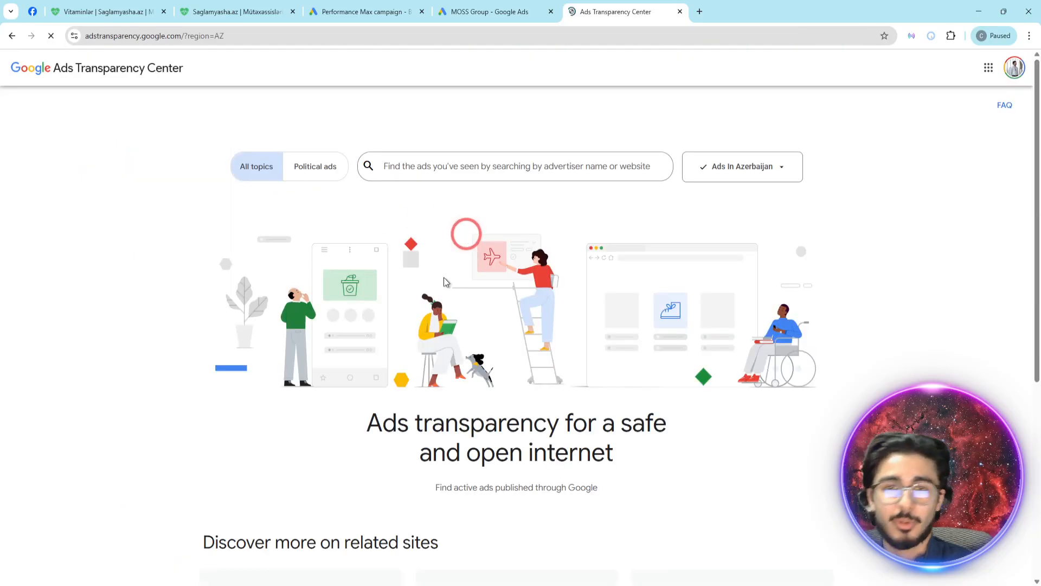
- Search the ads in Azerbaijan for "rabitaba" and open the advertiser page of Rabitabank OJC
left_click(781, 164)
left_click(554, 164)
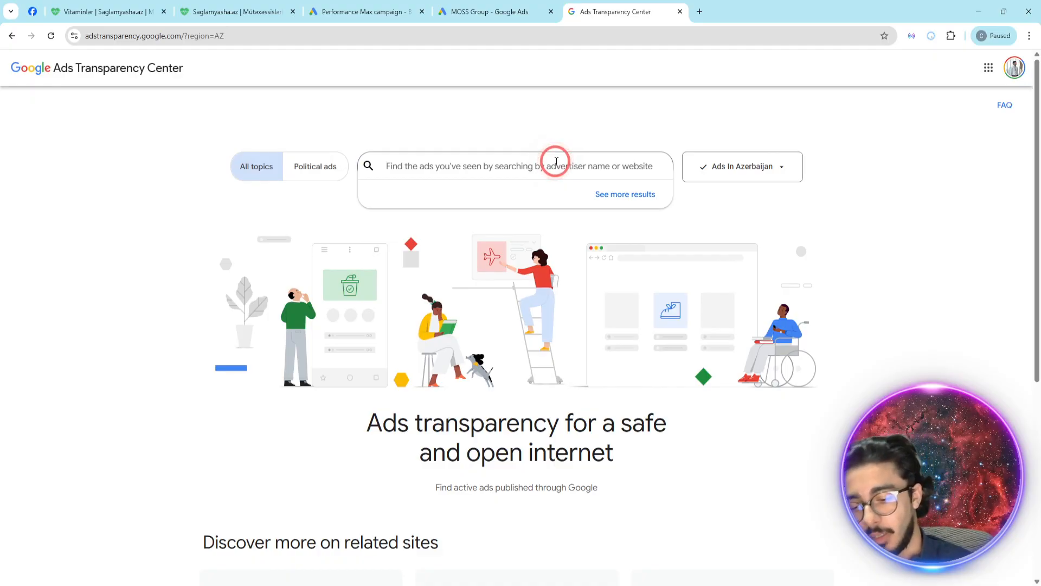
type("rab")
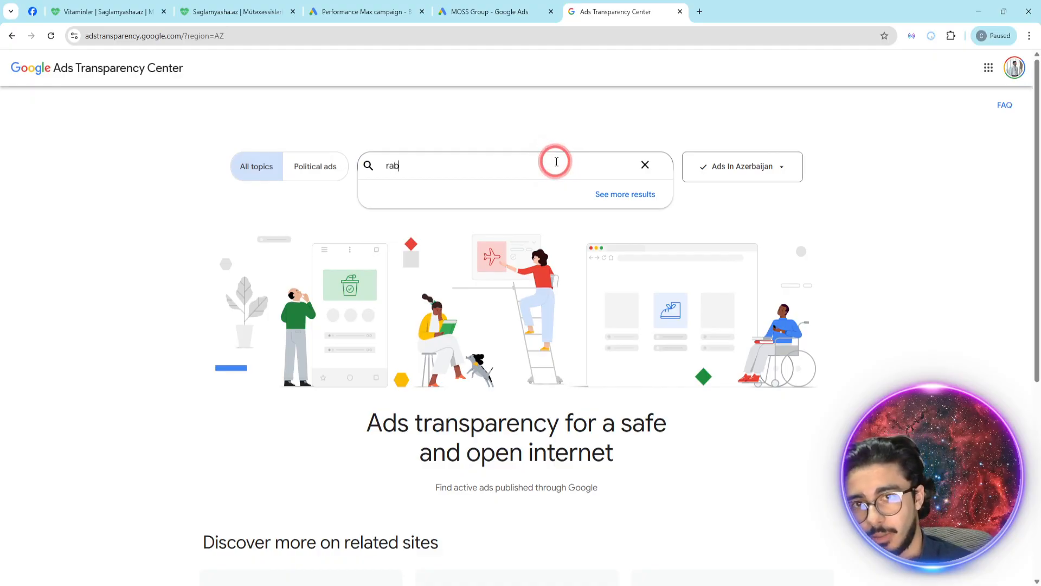
type("itanbank")
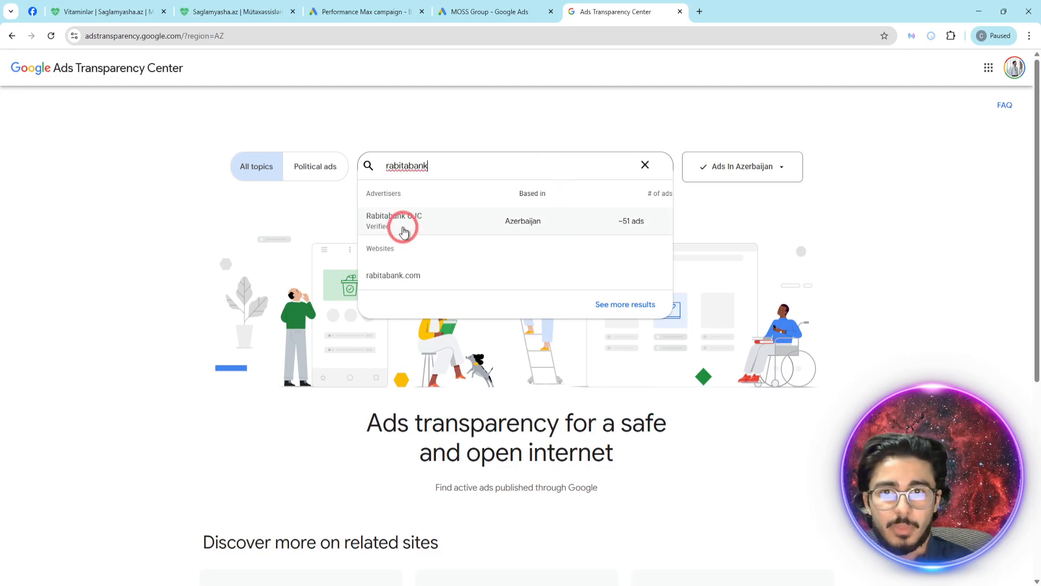
left_click(400, 222)
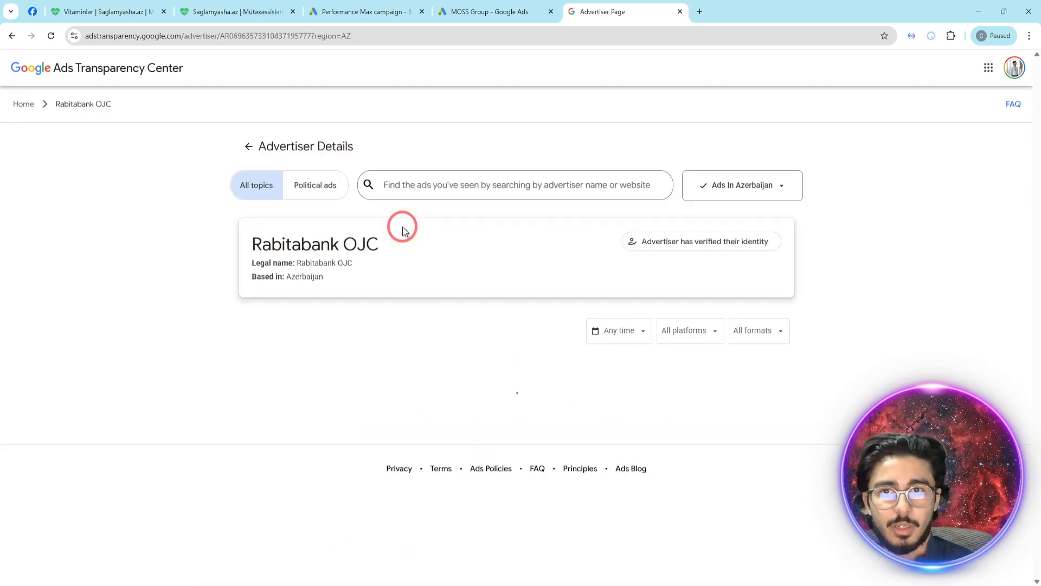
- Examine the headlines, descriptions and banners of the Rabitabank OJC ads, dismissing the feedback survey
scroll(449, 332, "down", 5)
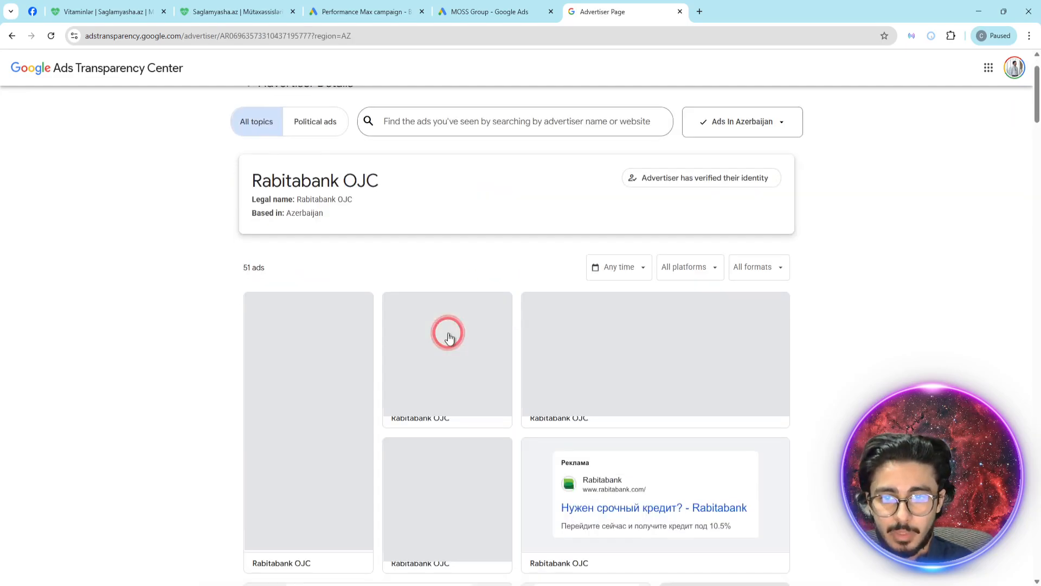
scroll(674, 407, "up", 2)
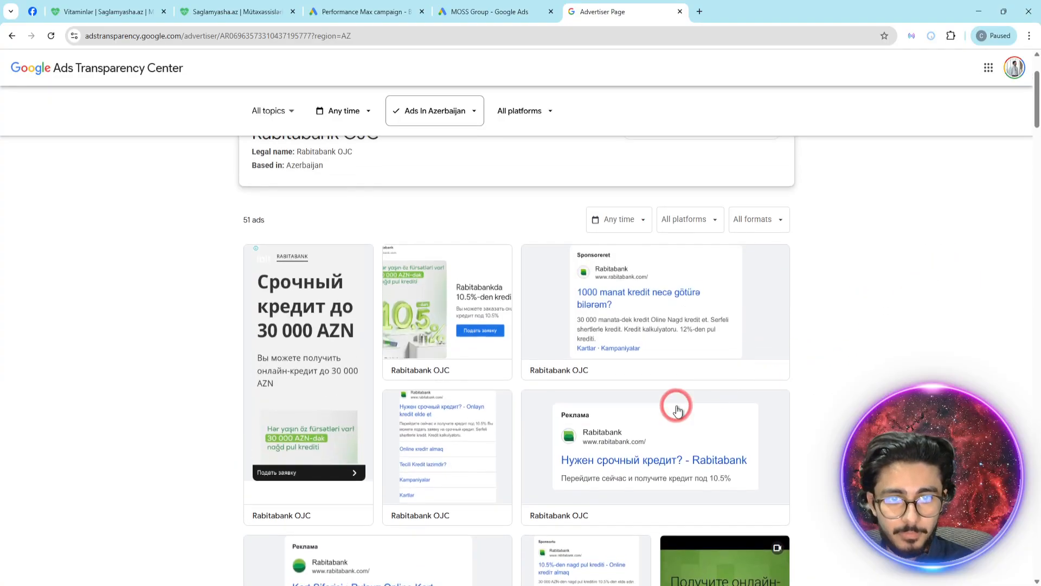
scroll(570, 442, "down", 2)
scroll(307, 282, "up", 2)
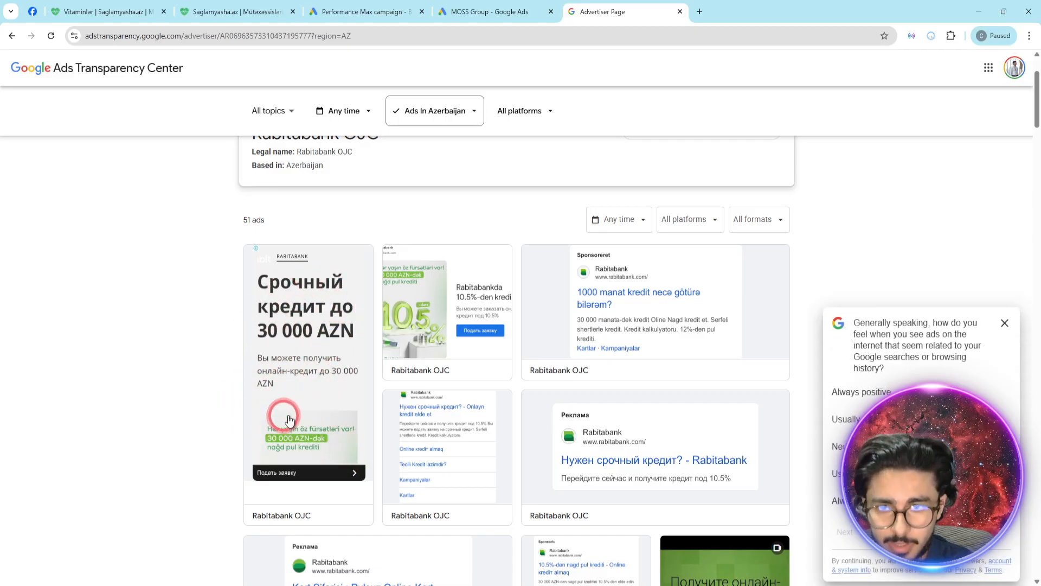
left_click(1005, 323)
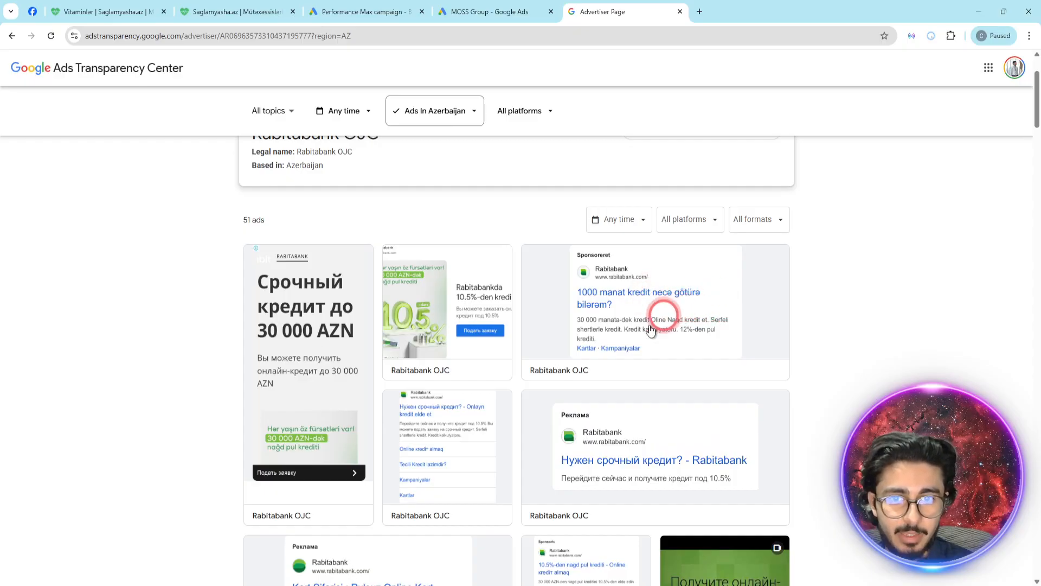
scroll(617, 381, "down", 8)
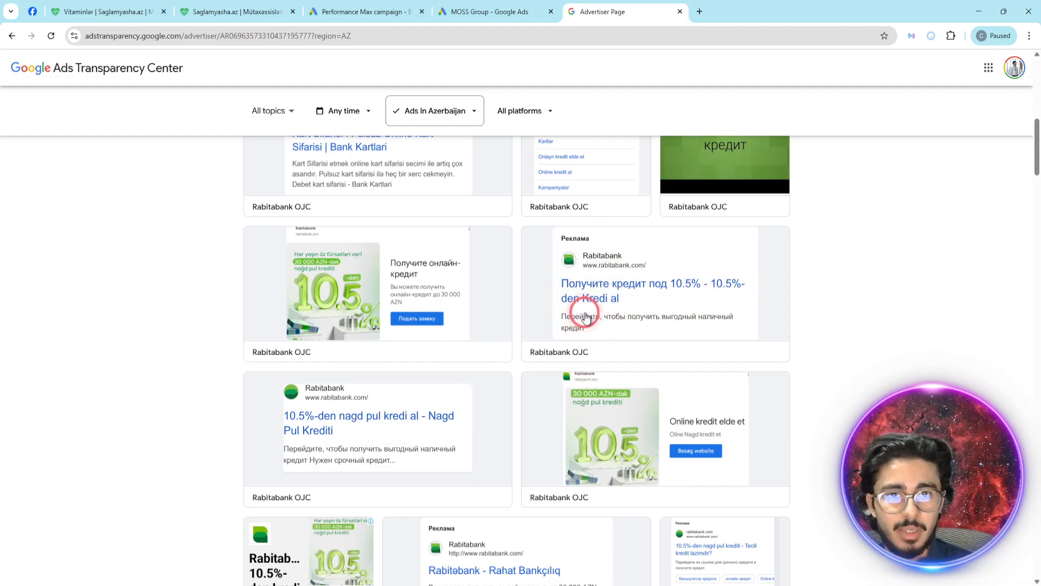
scroll(623, 298, "down", 8)
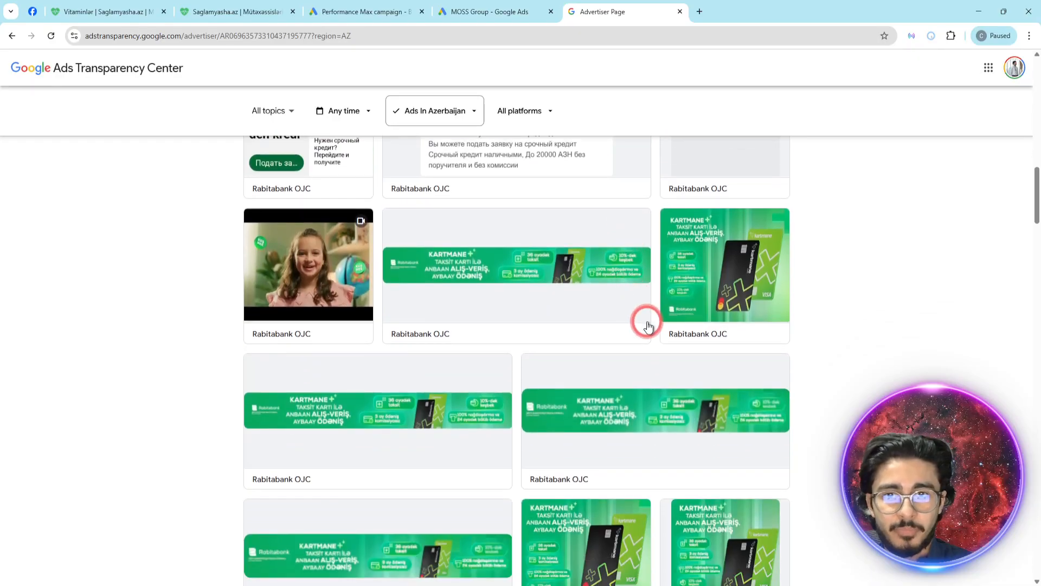
scroll(649, 326, "down", 10)
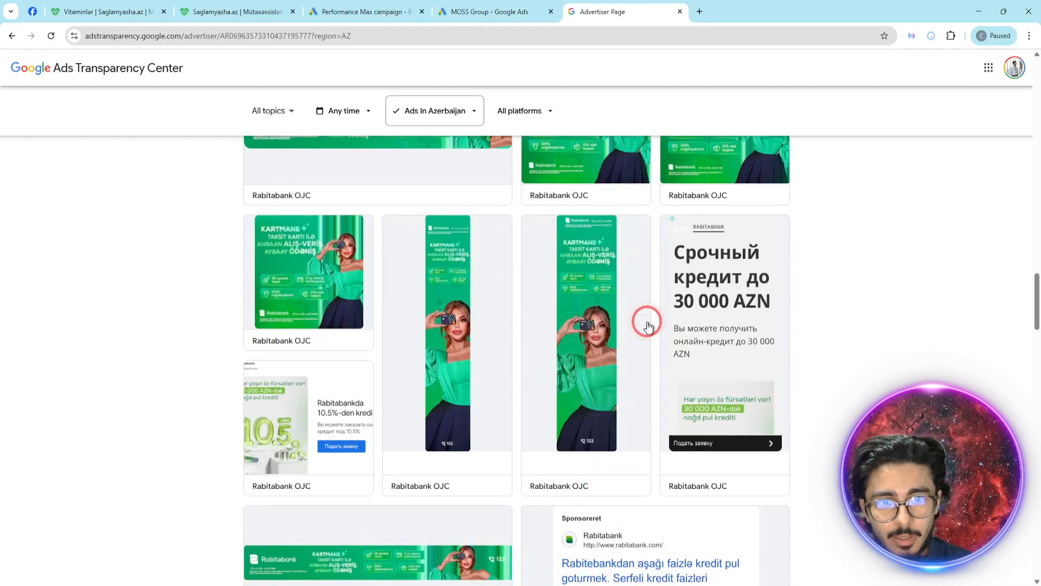
scroll(351, 460, "down", 10)
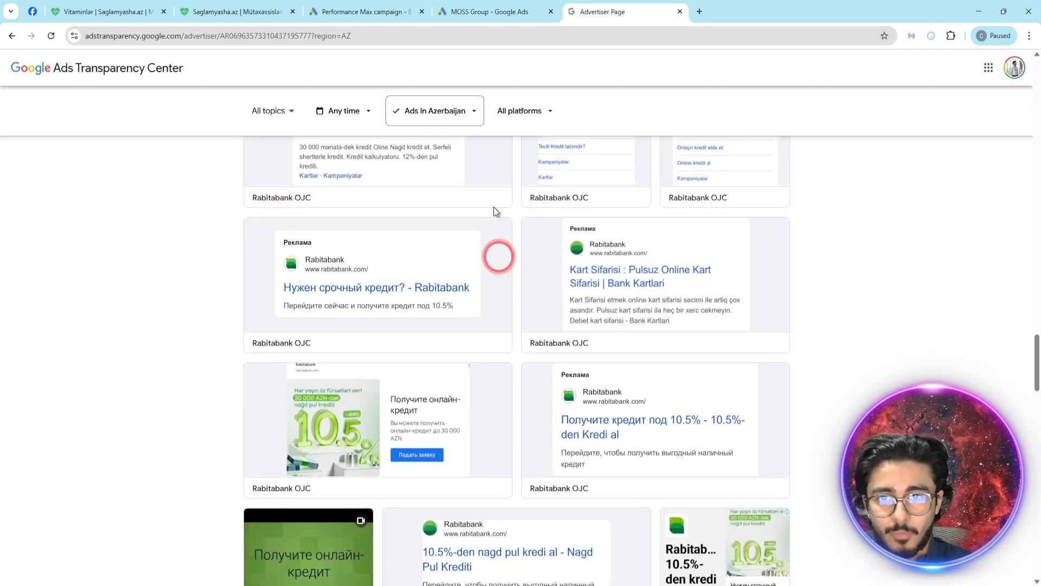
scroll(557, 309, "up", 20)
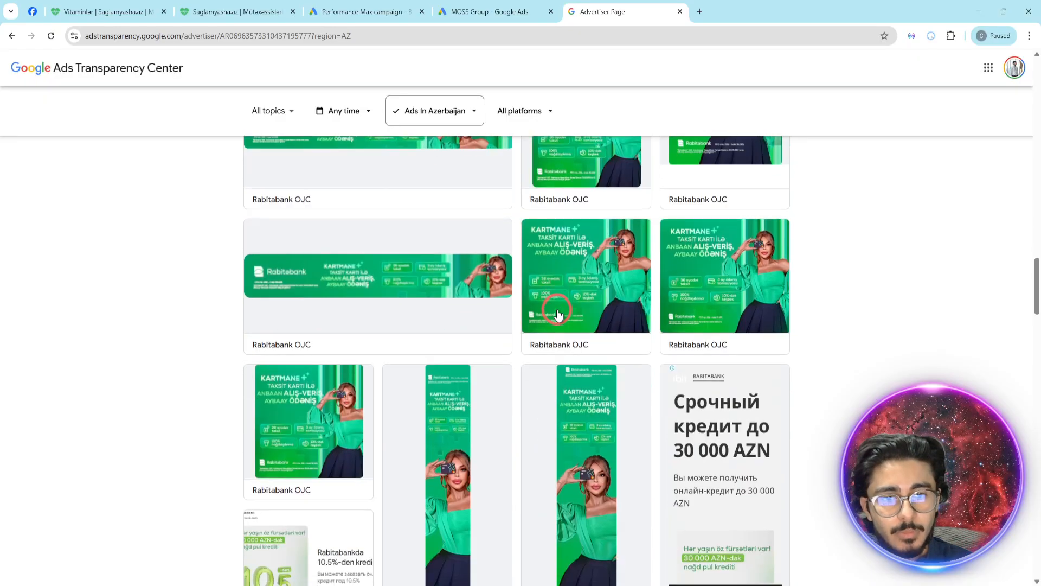
- Search the Ads Transparency Center for "kapital bank", open the kapitalbank.az website results and look through the ads
left_click(484, 181)
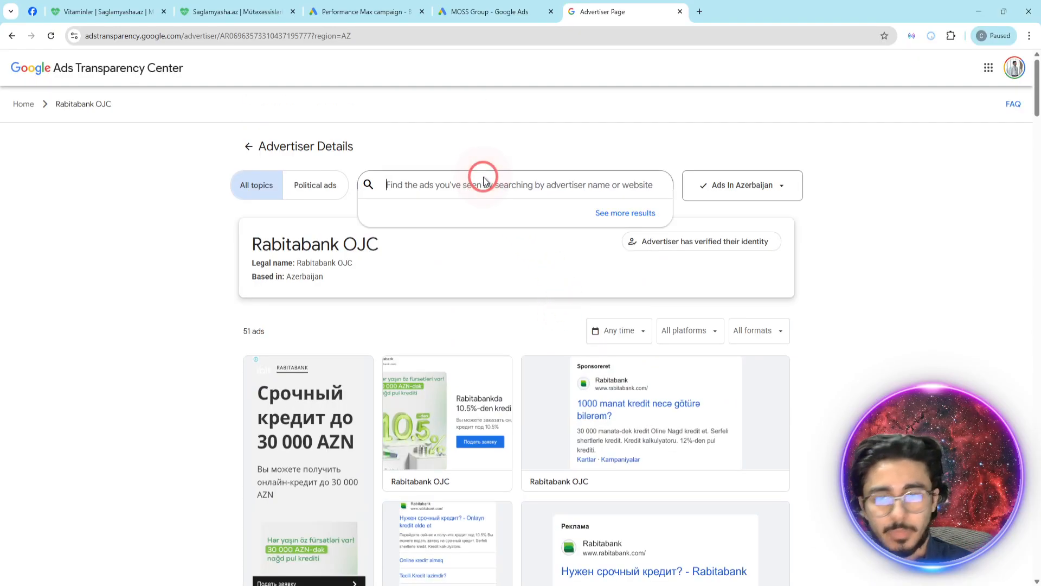
type("kapital bank")
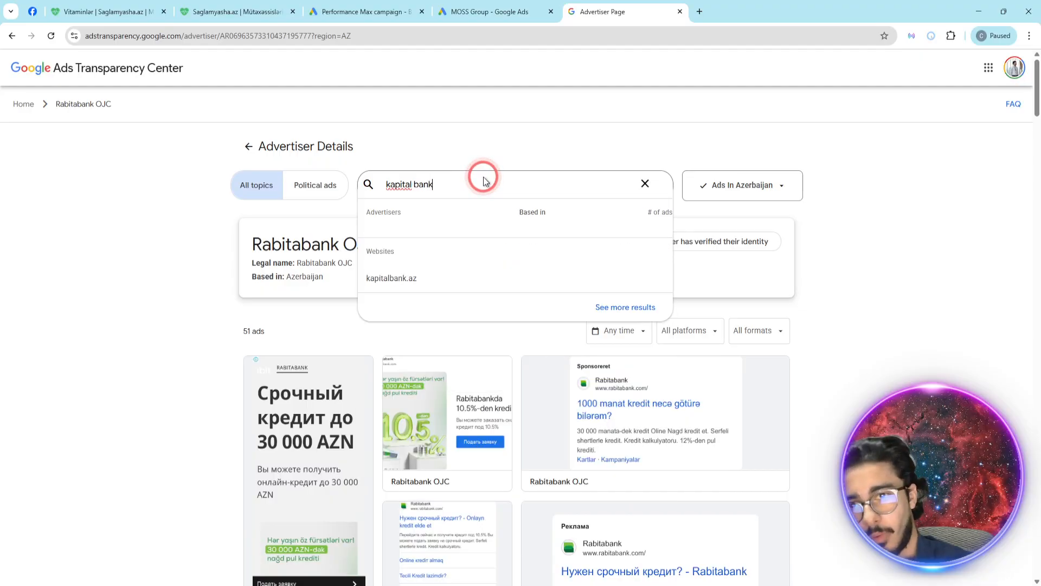
left_click(448, 274)
middle_click(521, 182)
scroll(518, 260, "down", 4)
scroll(511, 304, "up", 2)
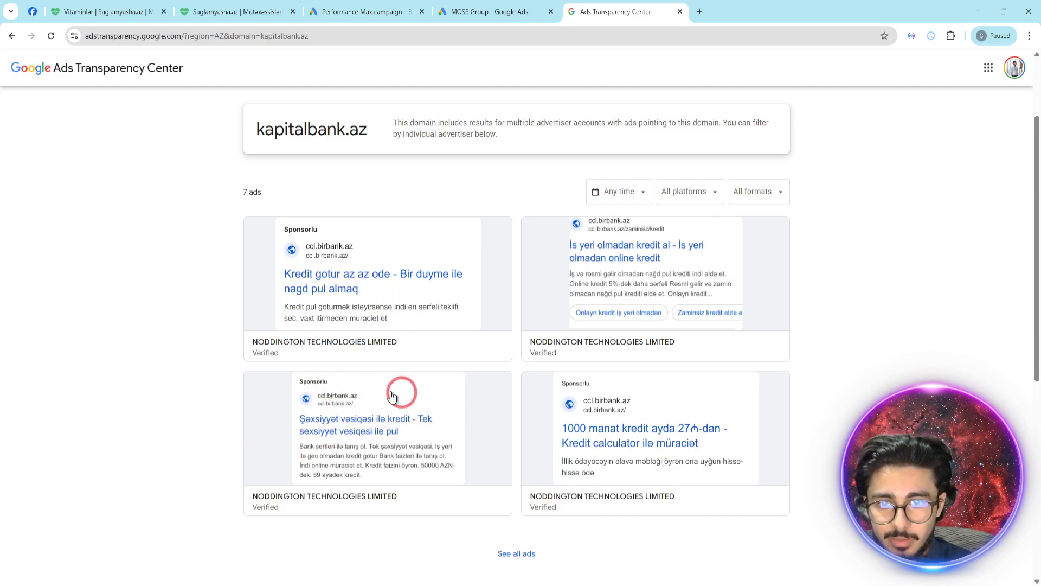
scroll(337, 314, "down", 6)
scroll(455, 422, "up", 9)
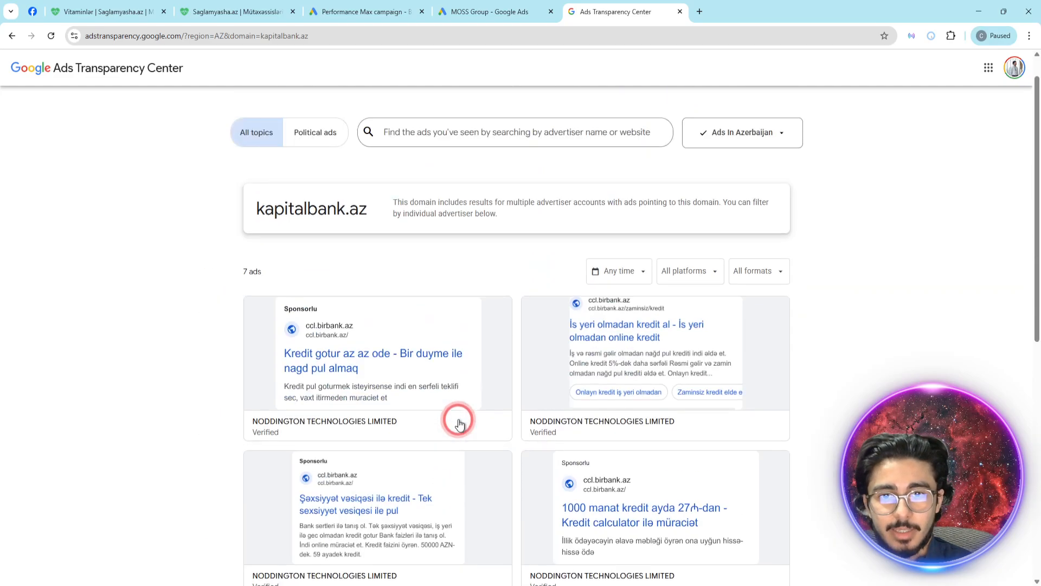
- Search the Ads Transparency Center for "birbank" and open the ads for the birbank.az website
left_click(446, 180)
type("b")
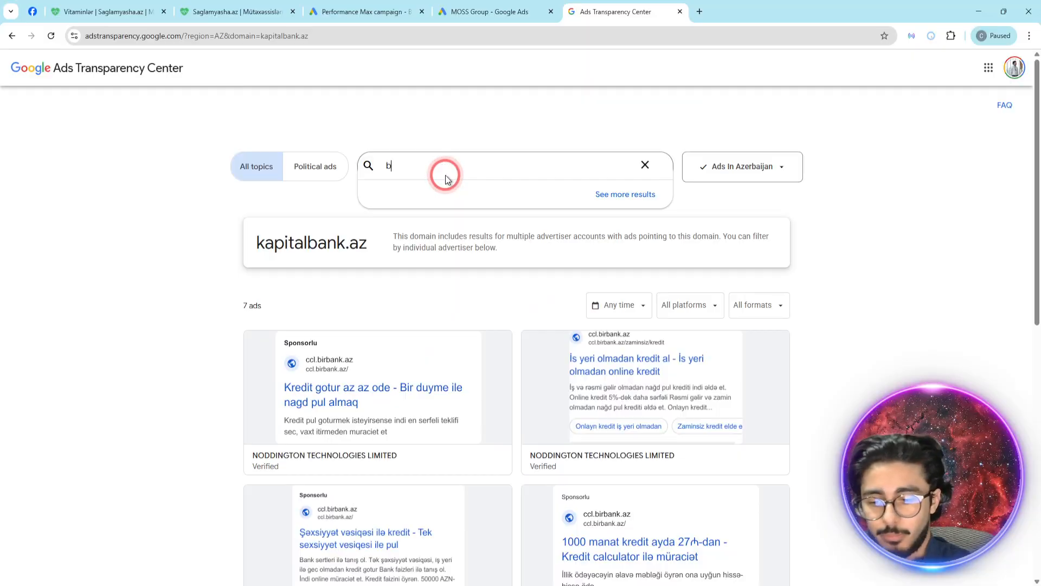
type("irbank")
left_click(423, 255)
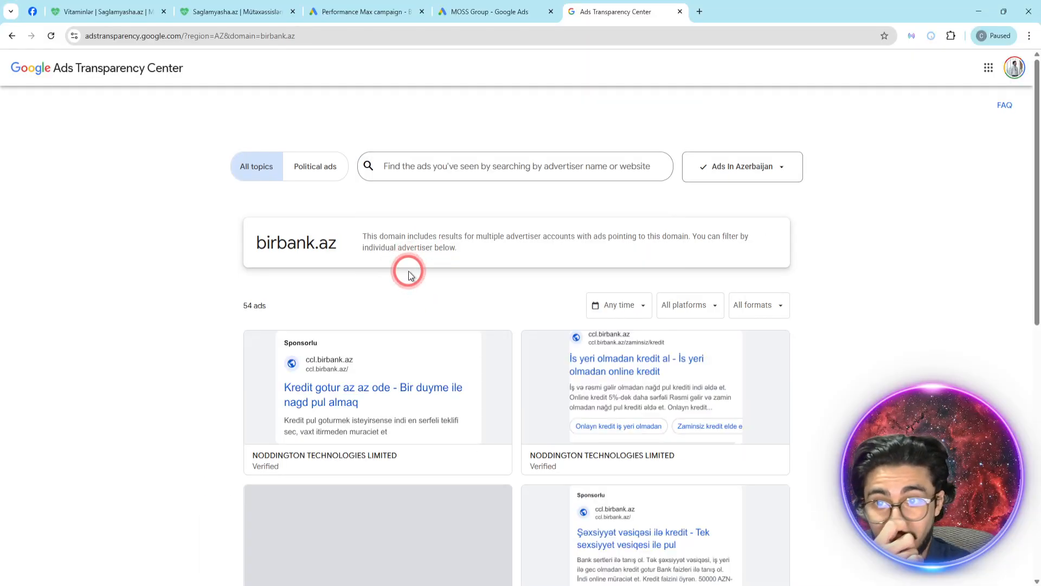
- Show all ads for birbank.az and examine their headlines, descriptions and banners
scroll(418, 274, "down", 2)
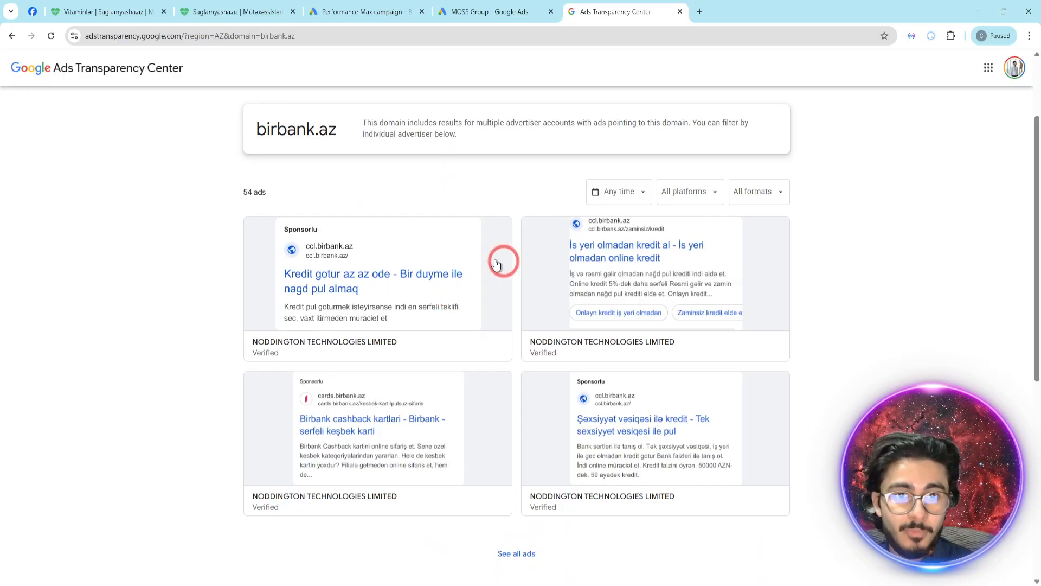
scroll(488, 260, "down", 7)
scroll(484, 258, "up", 4)
scroll(484, 258, "down", 3)
left_click(509, 219)
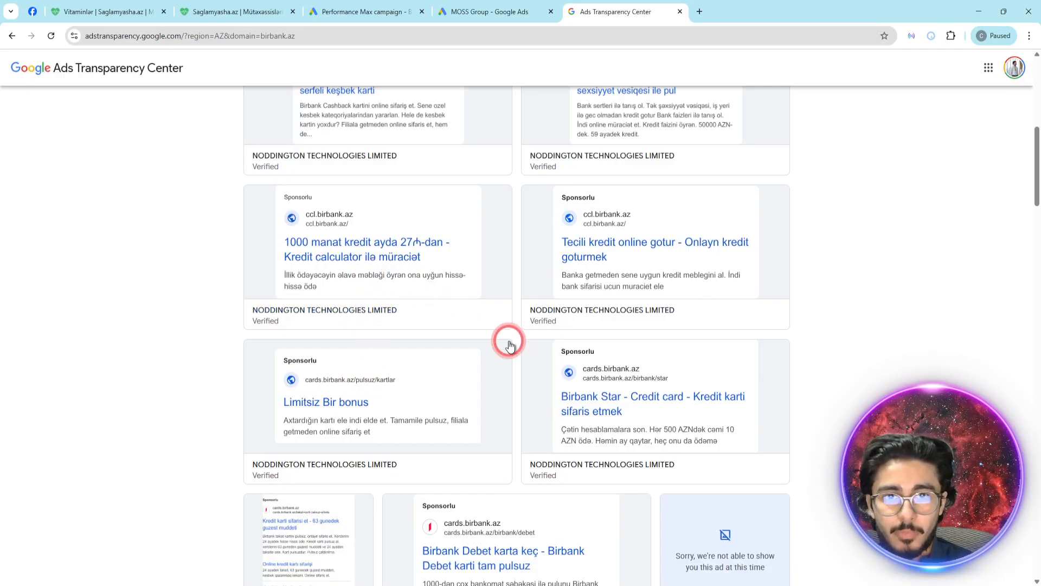
scroll(564, 326, "down", 9)
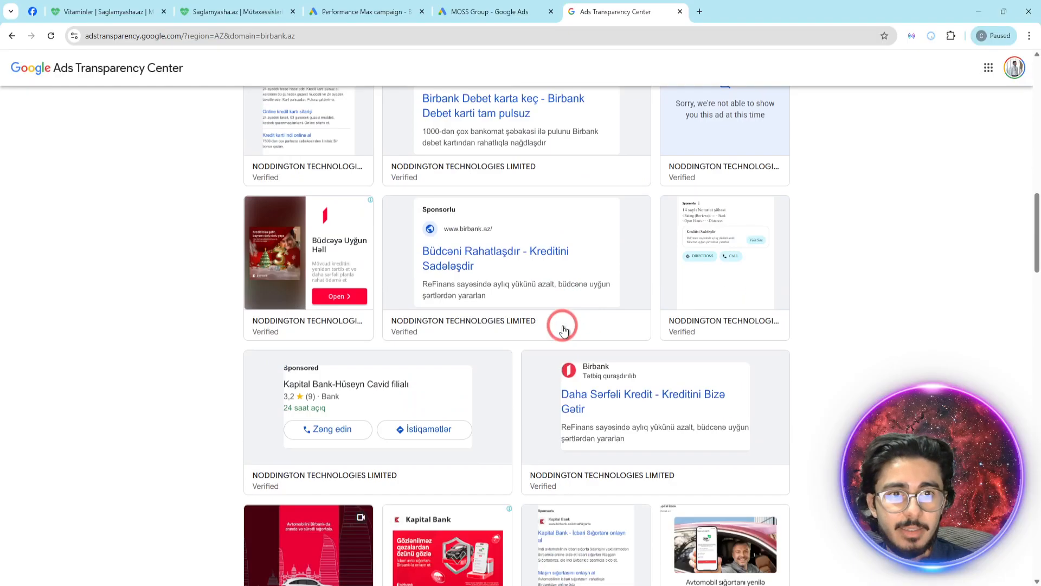
scroll(616, 339, "down", 7)
scroll(616, 339, "up", 9)
scroll(475, 412, "down", 8)
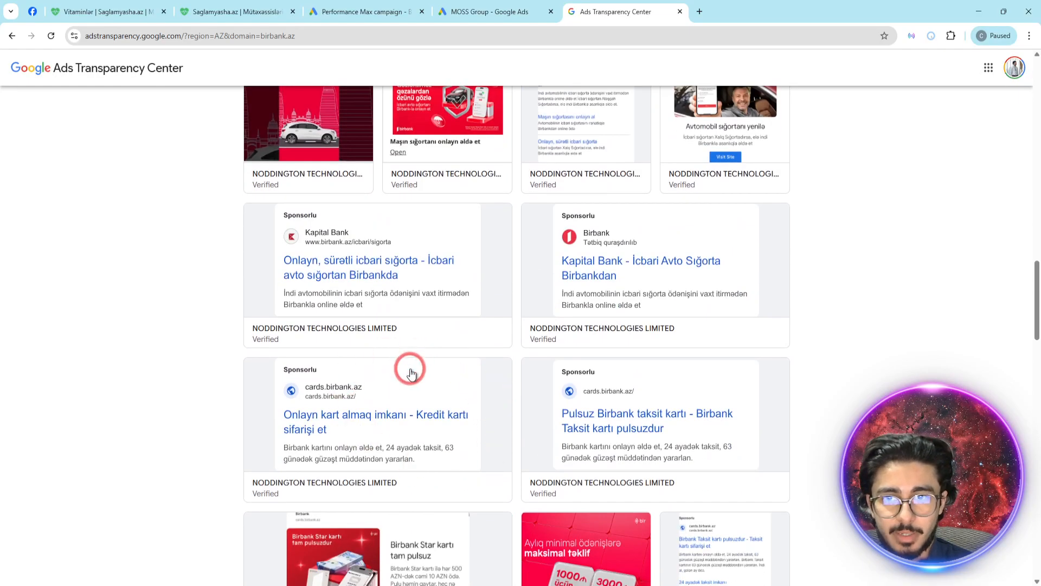
- Look through the remaining birbank.az ads, view the variations of the "Kredit gotur az az ode" text ad and return to the ad list
scroll(411, 368, "down", 2)
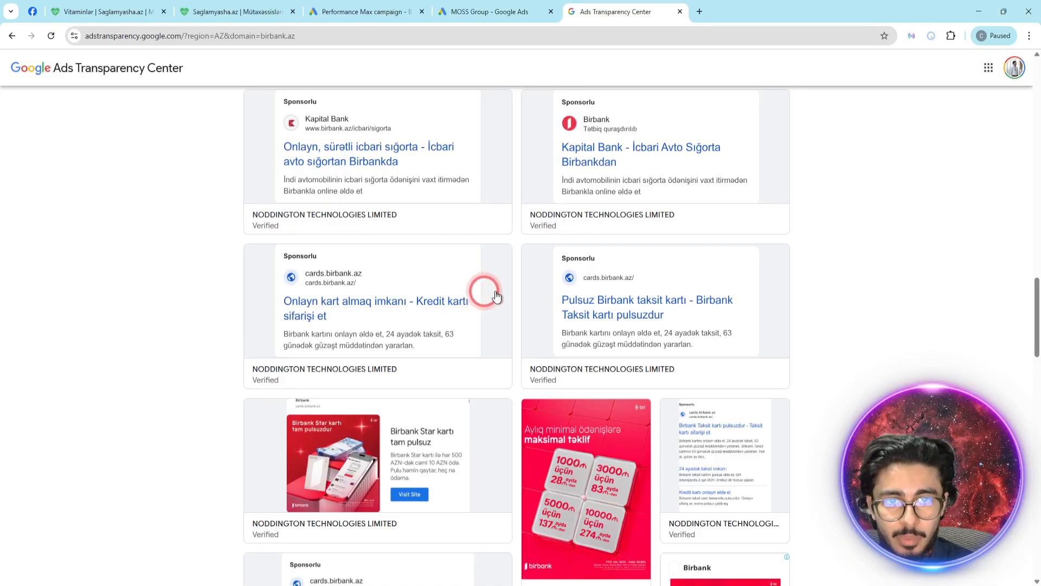
scroll(627, 299, "down", 10)
scroll(629, 299, "up", 20)
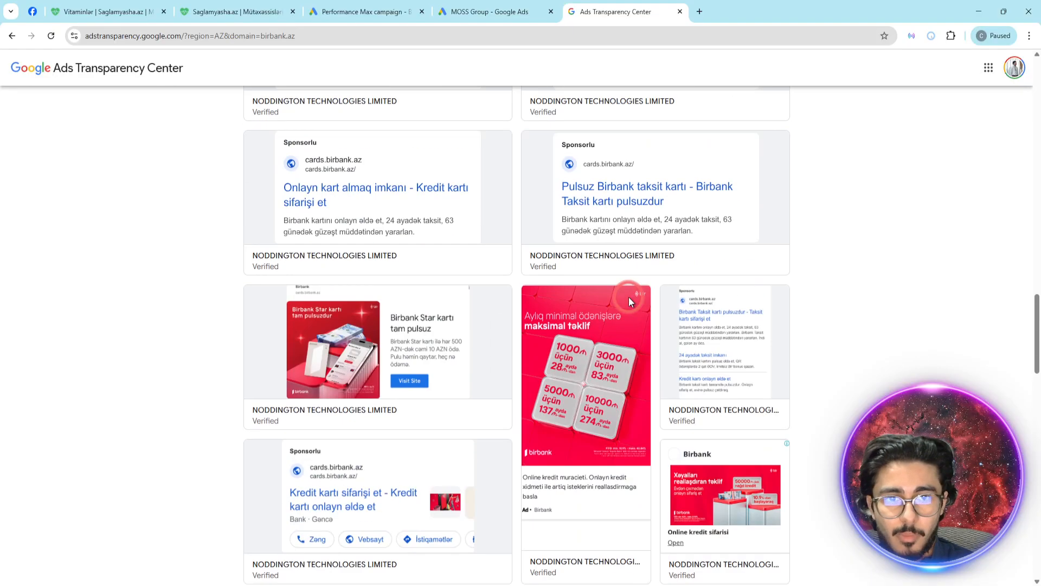
left_click(395, 168)
type("ab")
left_click(94, 285)
left_click(314, 400)
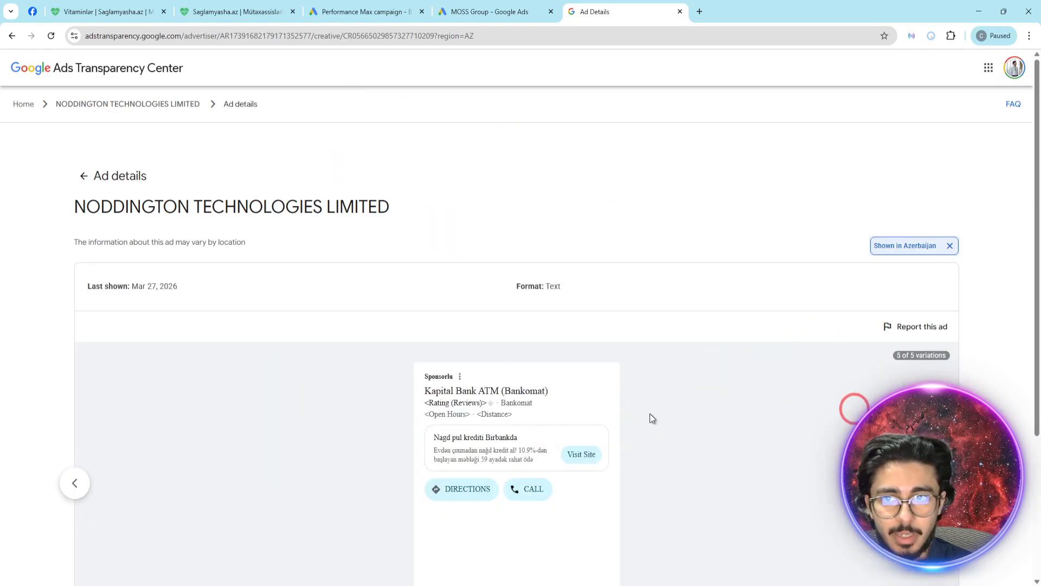
left_click(72, 486)
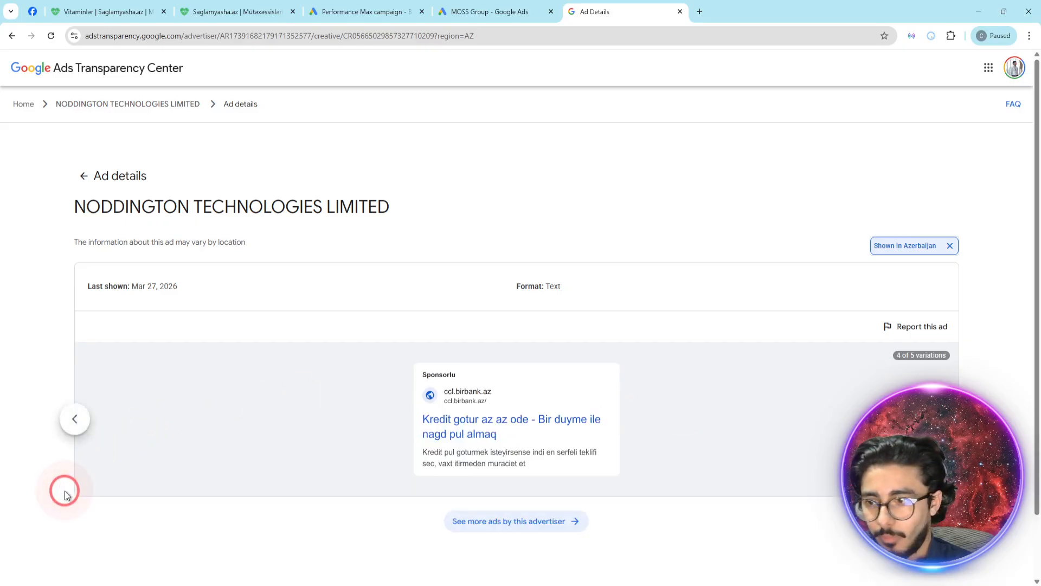
scroll(483, 429, "down", 2)
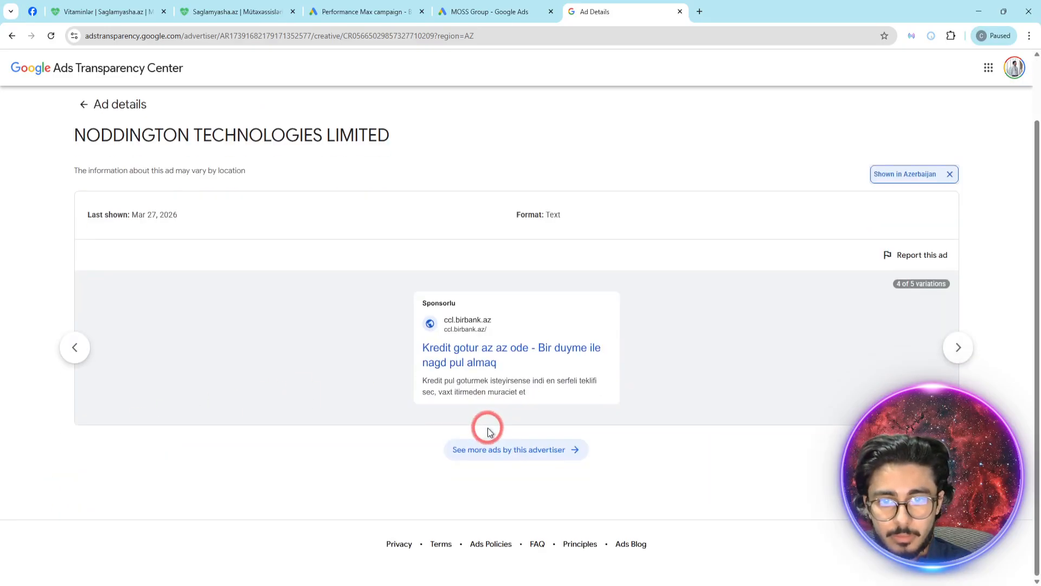
left_click(12, 35)
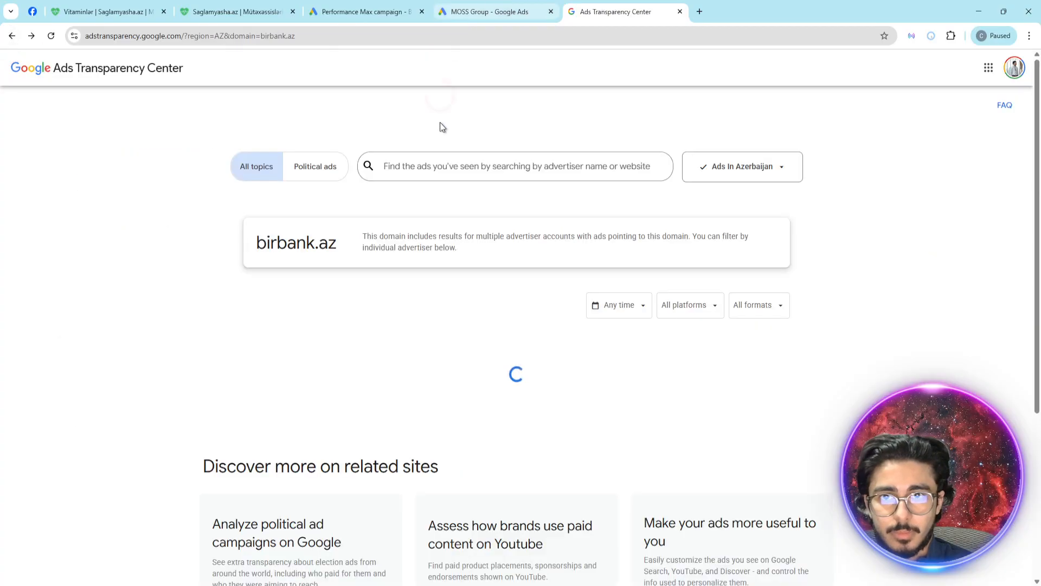
- Search the Ads Transparency Center for "abb" and then for "abb bank", checking the suggested advertisers and websites
left_click(380, 172)
type("abb")
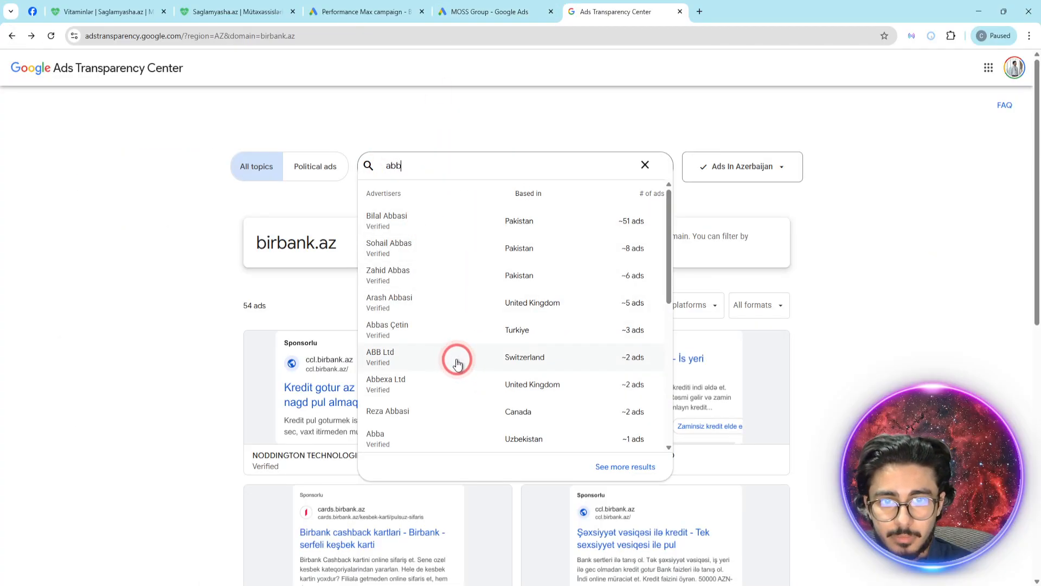
scroll(456, 267, "down", 4)
scroll(457, 270, "up", 1)
scroll(457, 269, "up", 4)
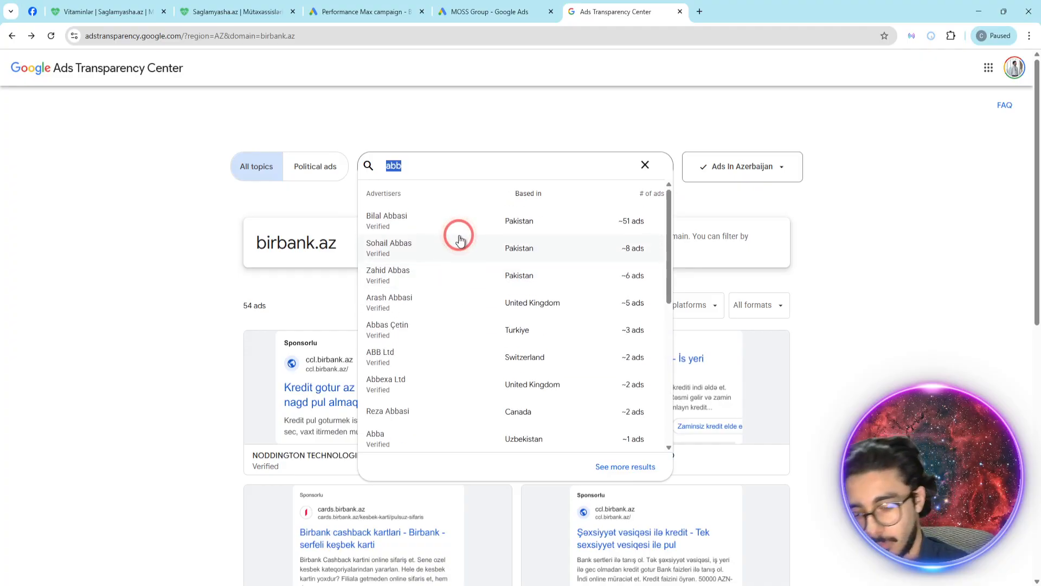
key("BackSpace")
type("abb")
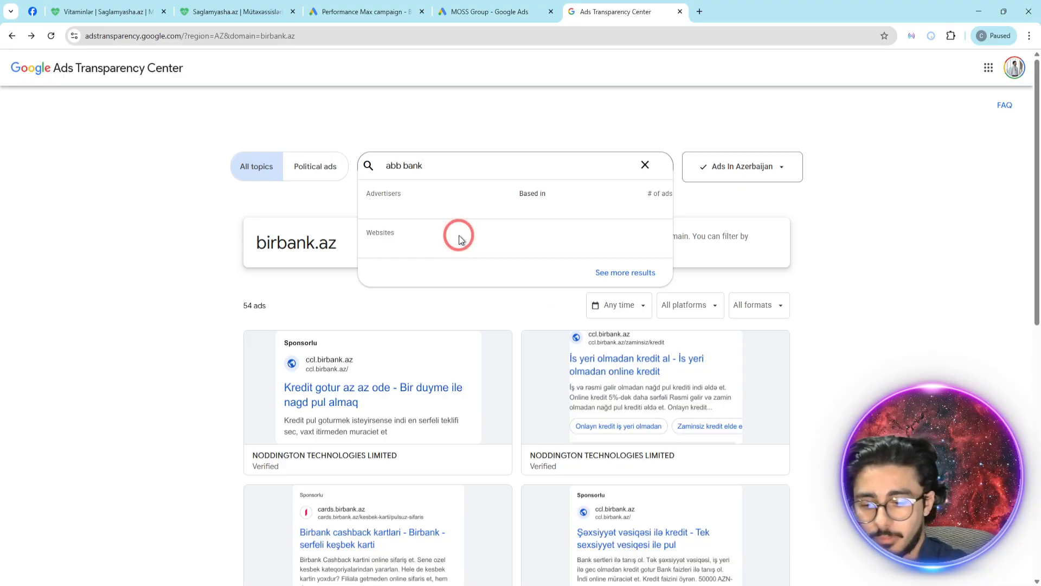
- Search Google for "abb" in a new tab and open the abb-bank.az website to get its address
key("ctrl+t")
type("abb")
key("Return")
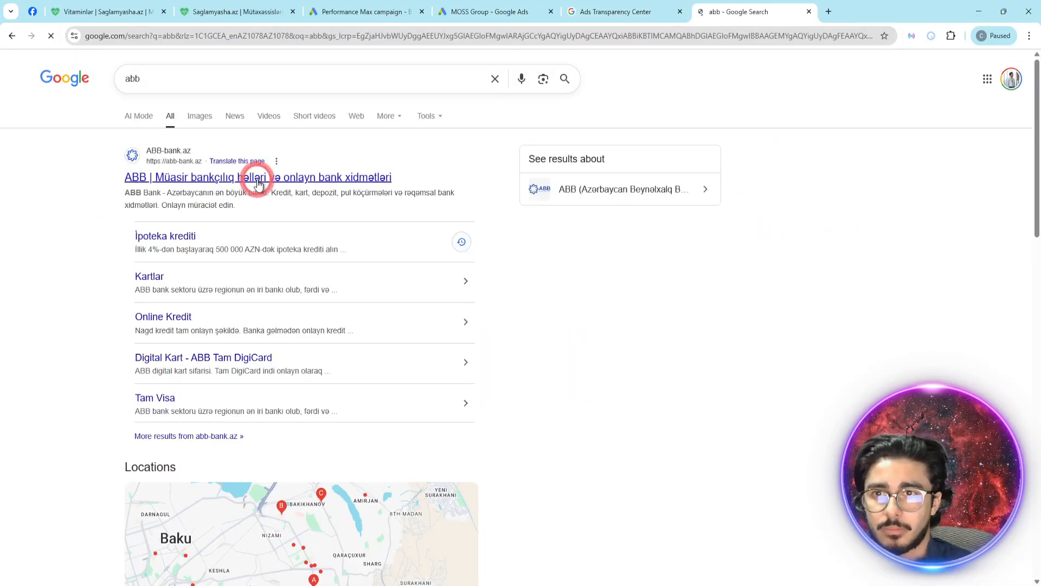
left_click(257, 180)
left_click(699, 39)
left_click(636, 10)
left_click(498, 155)
left_click(460, 171)
left_click(735, 6)
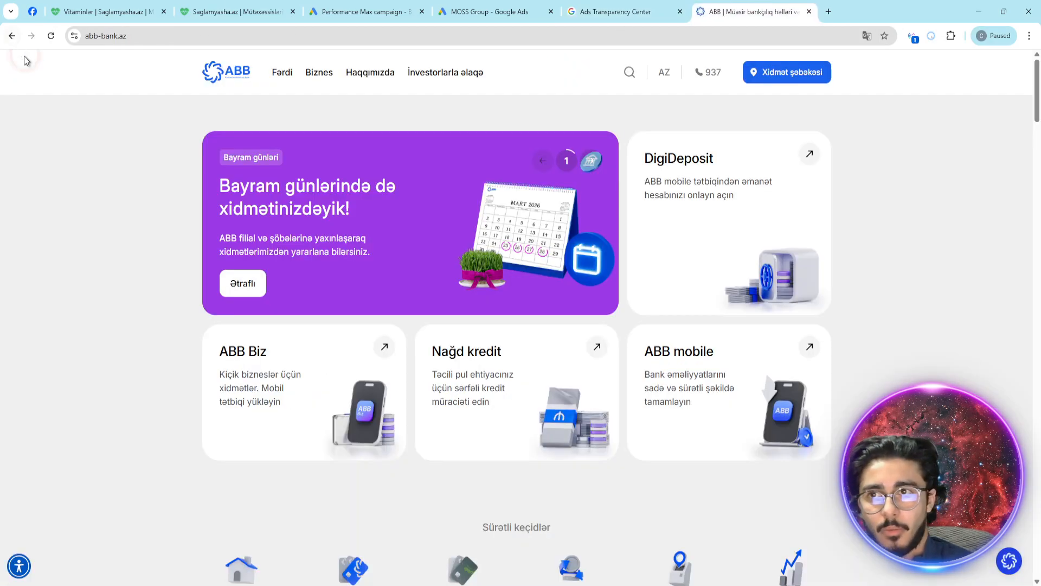
left_click(16, 38)
scroll(358, 215, "down", 7)
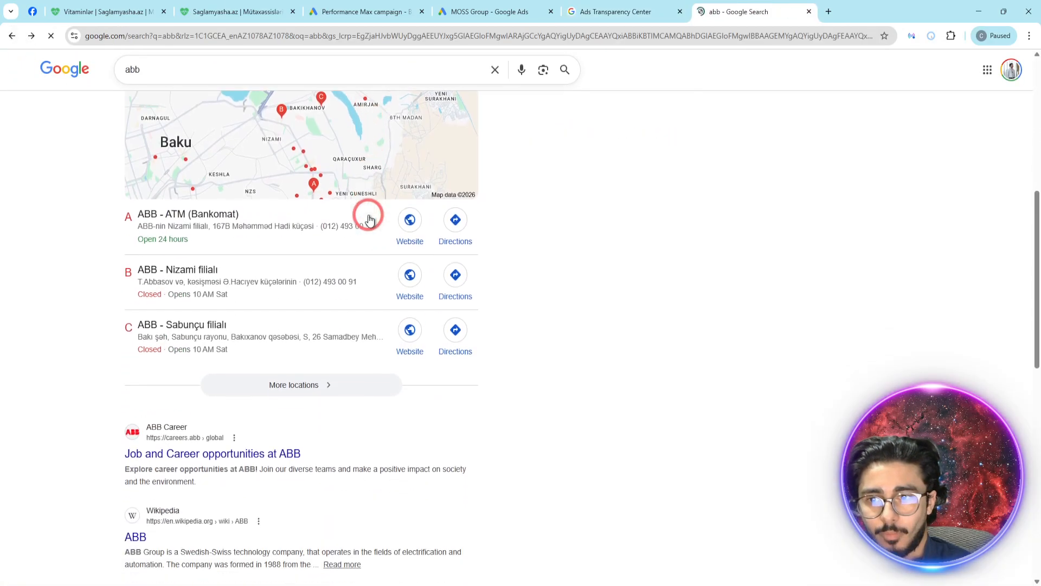
scroll(365, 211, "up", 7)
left_click(374, 178)
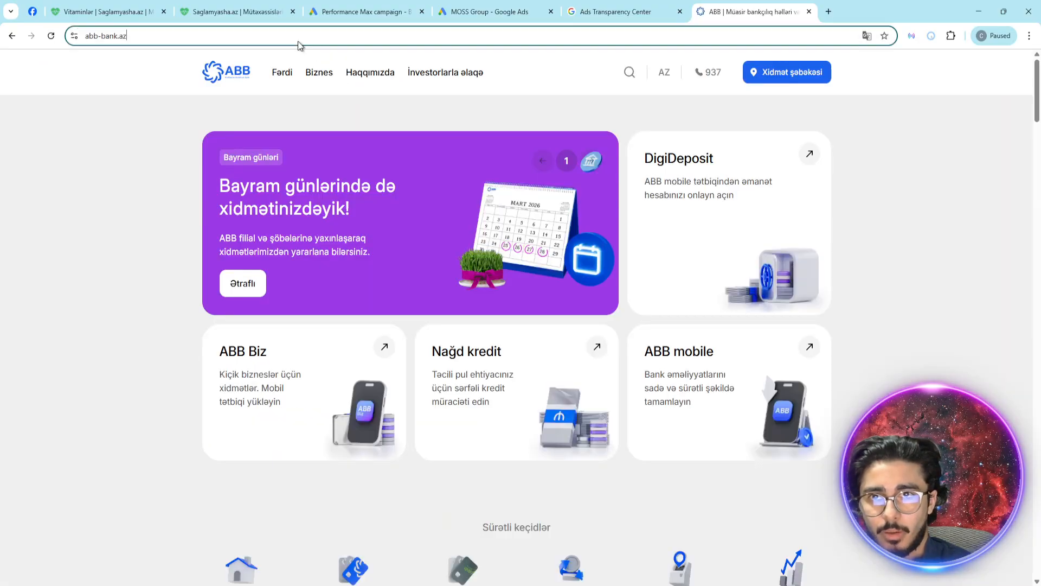
left_click(637, 5)
left_click(453, 212)
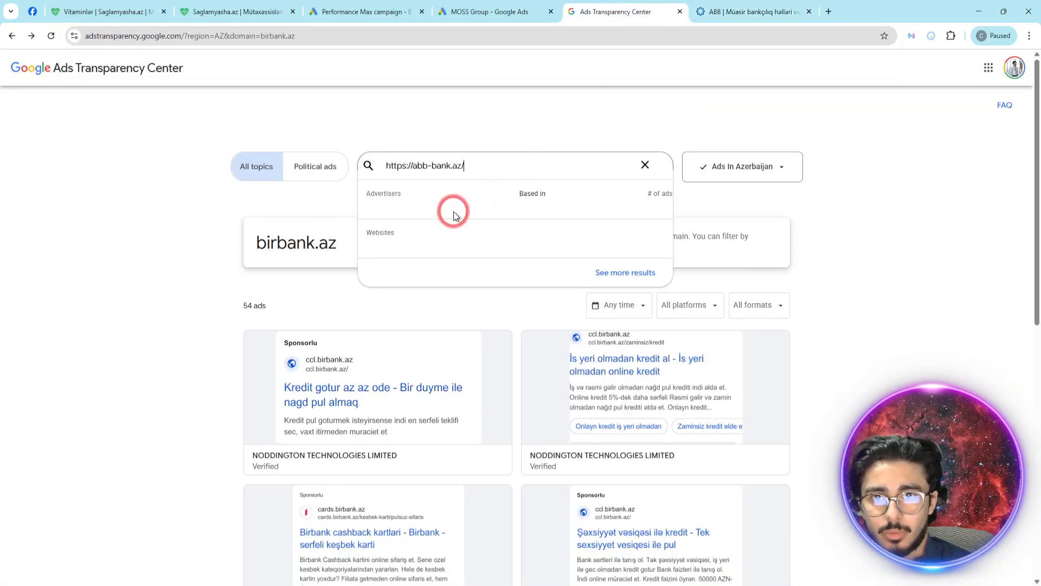
left_click(416, 267)
- Show all ads for abb-bank.az and examine their headlines, descriptions, banners and videos
scroll(415, 270, "down", 5)
scroll(429, 274, "up", 5)
scroll(431, 390, "down", 8)
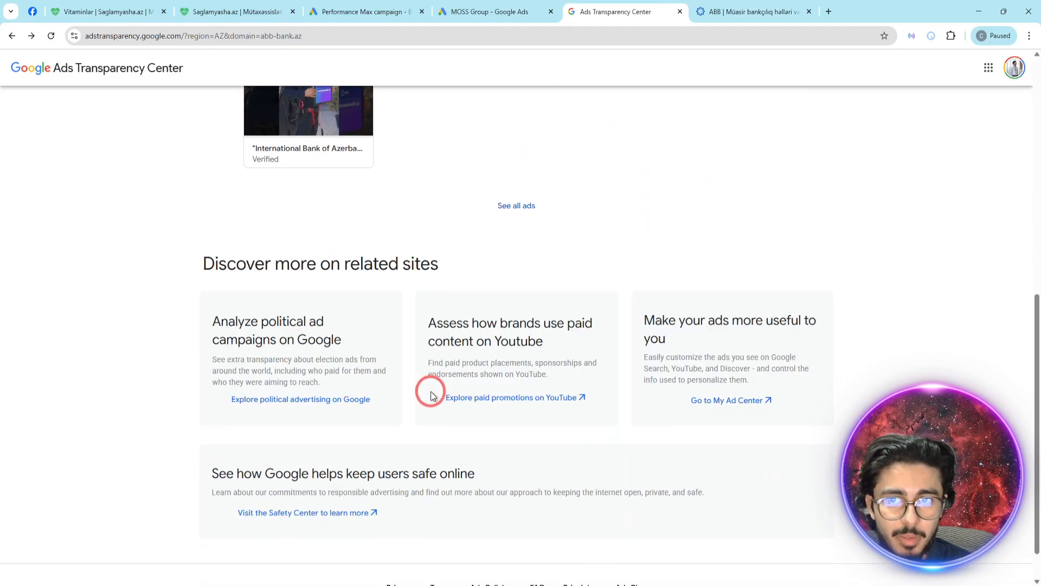
left_click(522, 158)
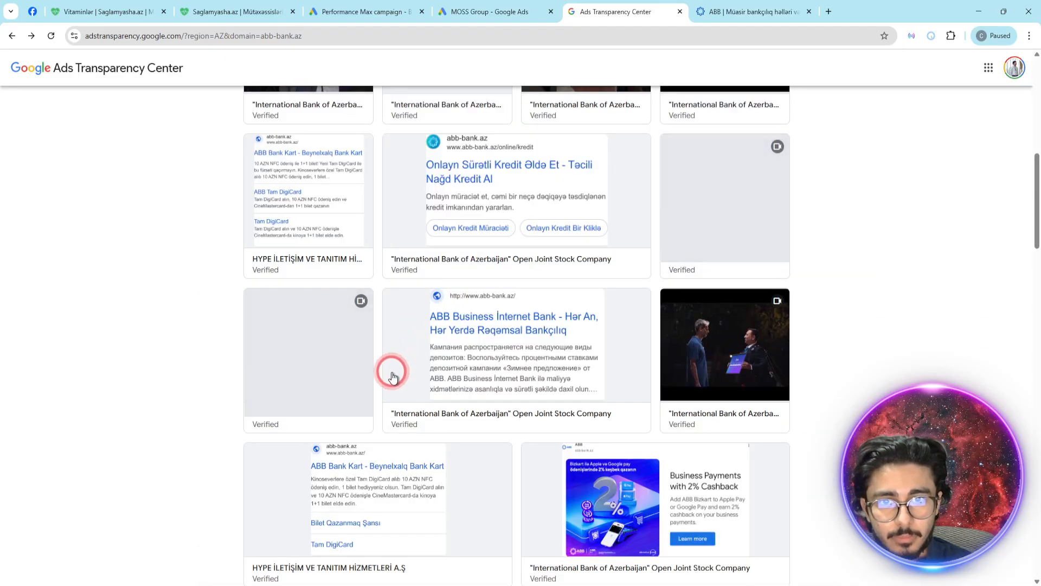
scroll(432, 360, "up", 2)
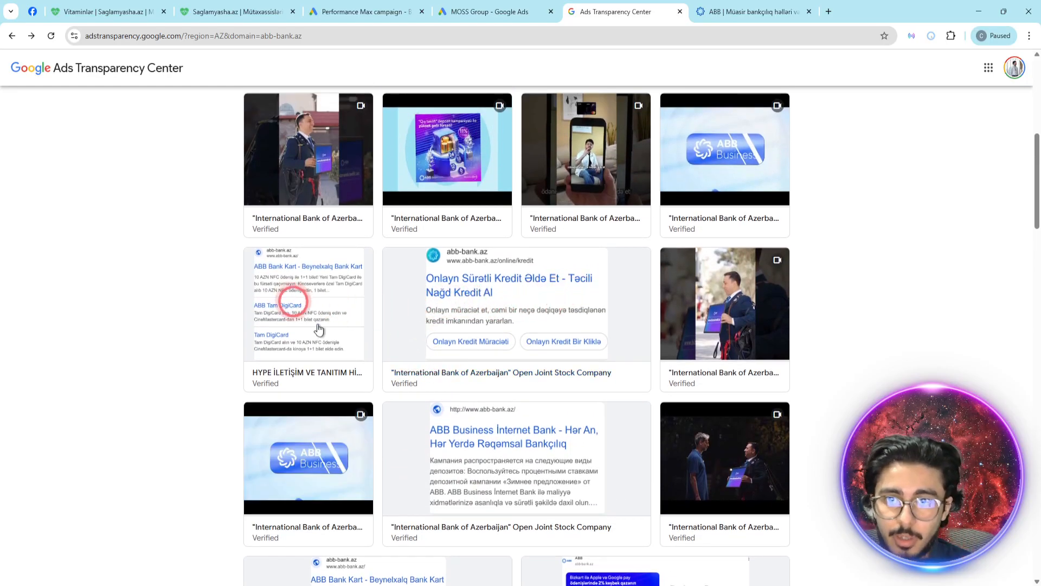
scroll(305, 317, "down", 8)
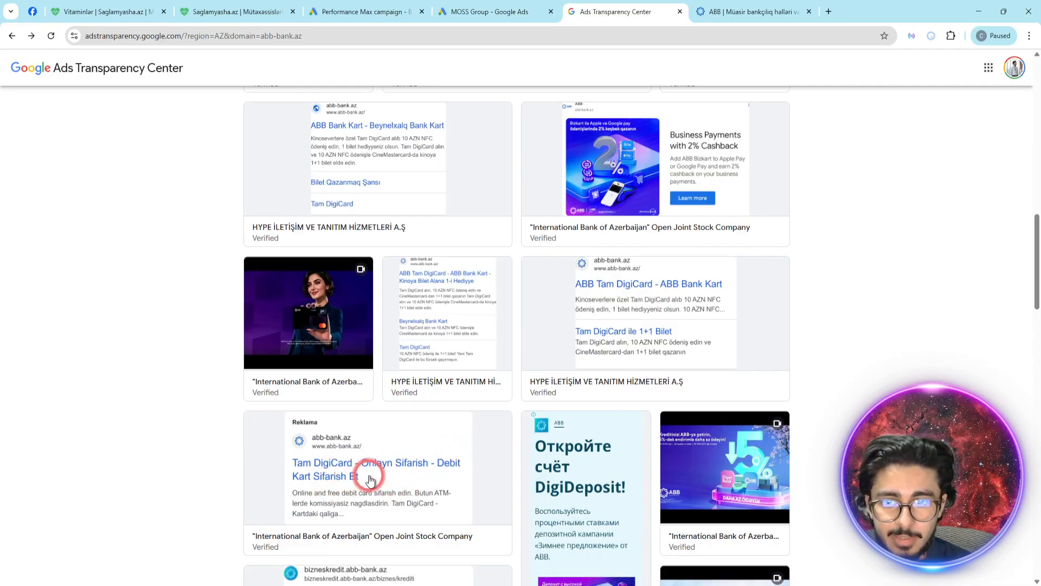
scroll(551, 384, "down", 10)
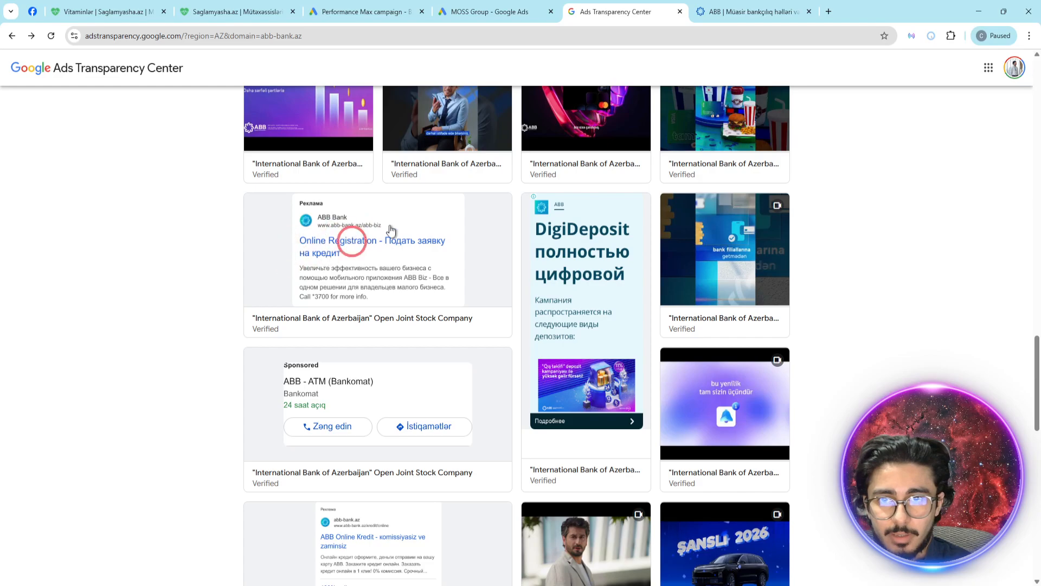
scroll(328, 263, "down", 10)
scroll(414, 337, "up", 4)
scroll(609, 336, "up", 15)
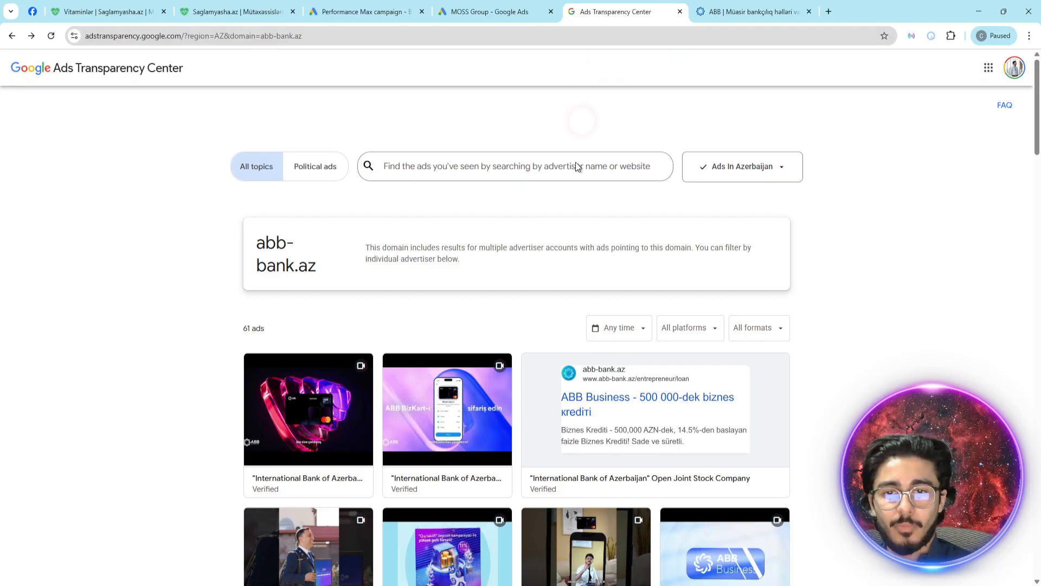
- Close the Ads Transparency Center and ABB website tabs and return to the first headline of the Performance Max campaign in Google Ads
middle_click(608, 6)
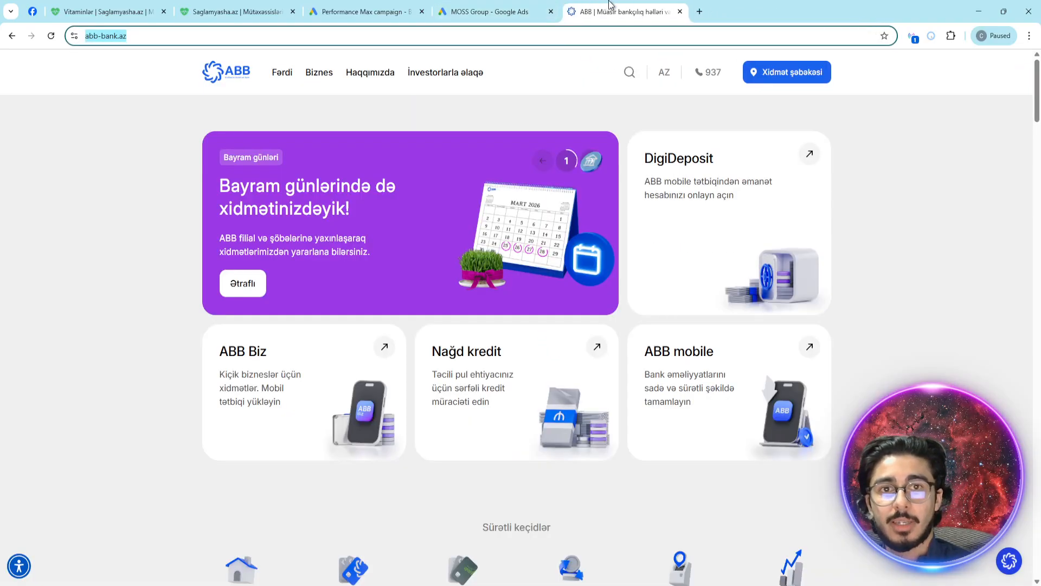
middle_click(609, 6)
left_click(407, 5)
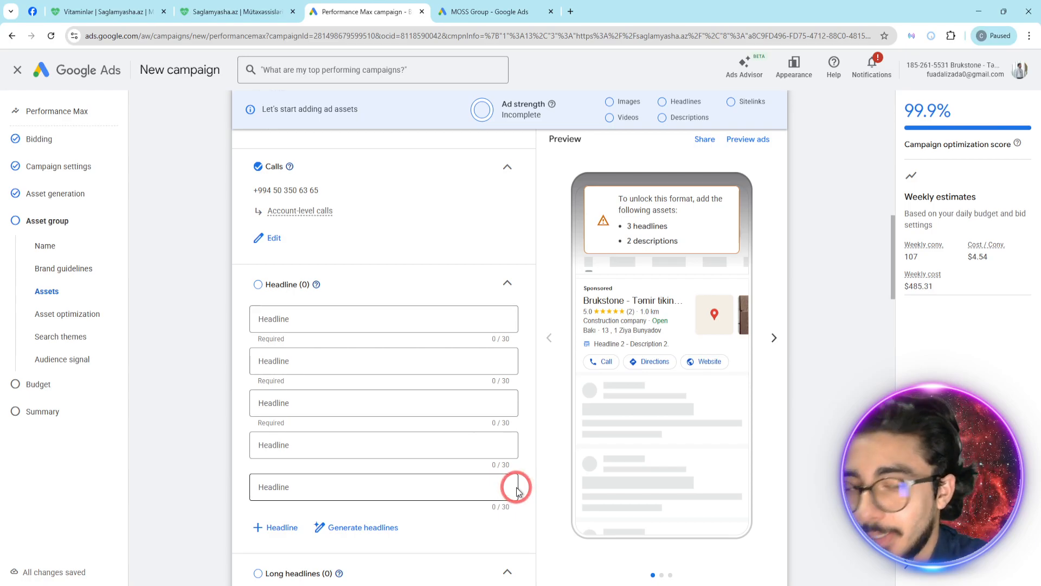
left_click(428, 316)
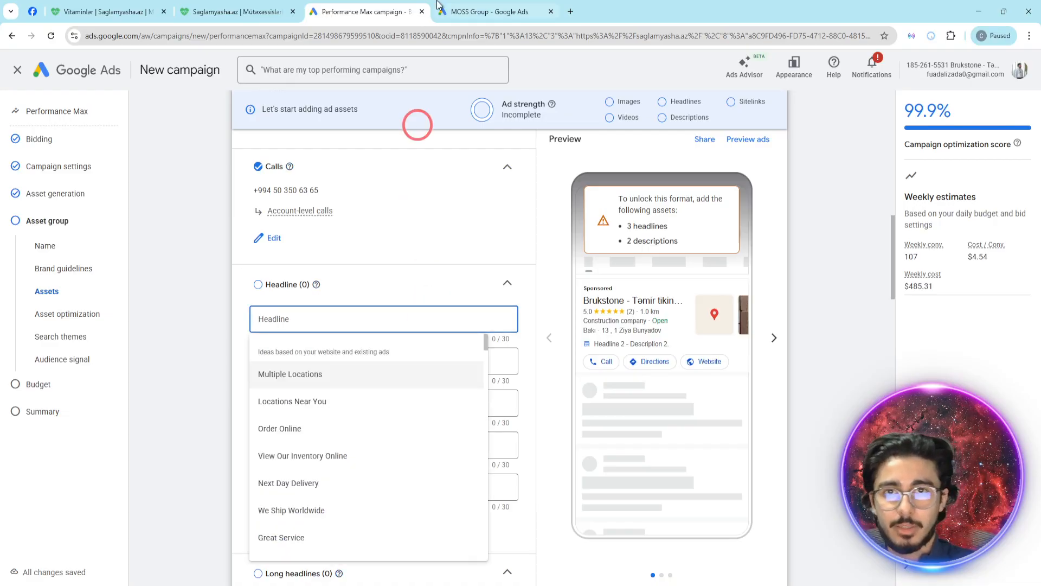
- Open Google Translate in a new tab by searching for "translate" and place it beside the Performance Max campaign tab
left_click(570, 11)
type("translate")
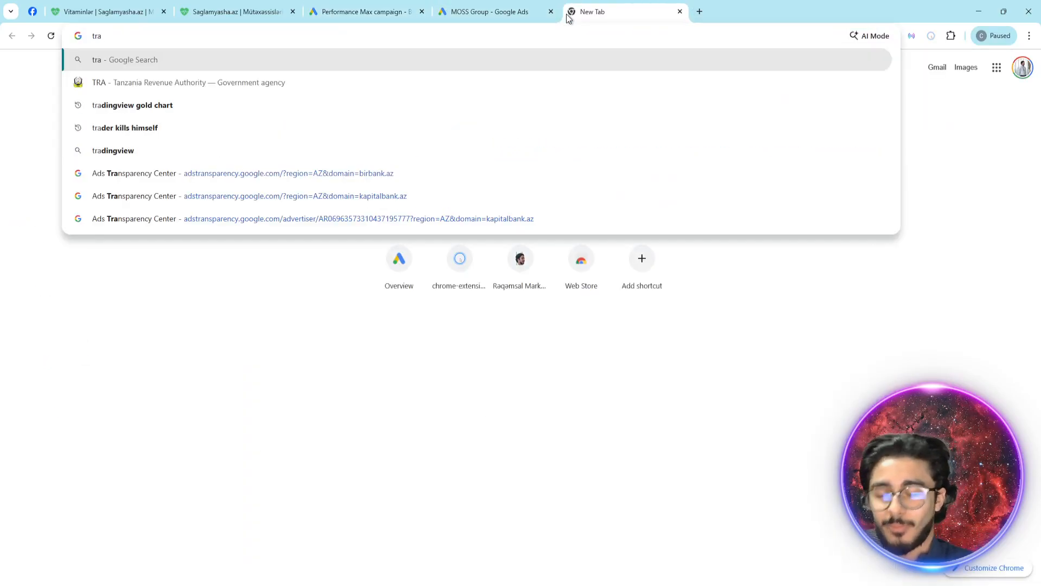
key("Return")
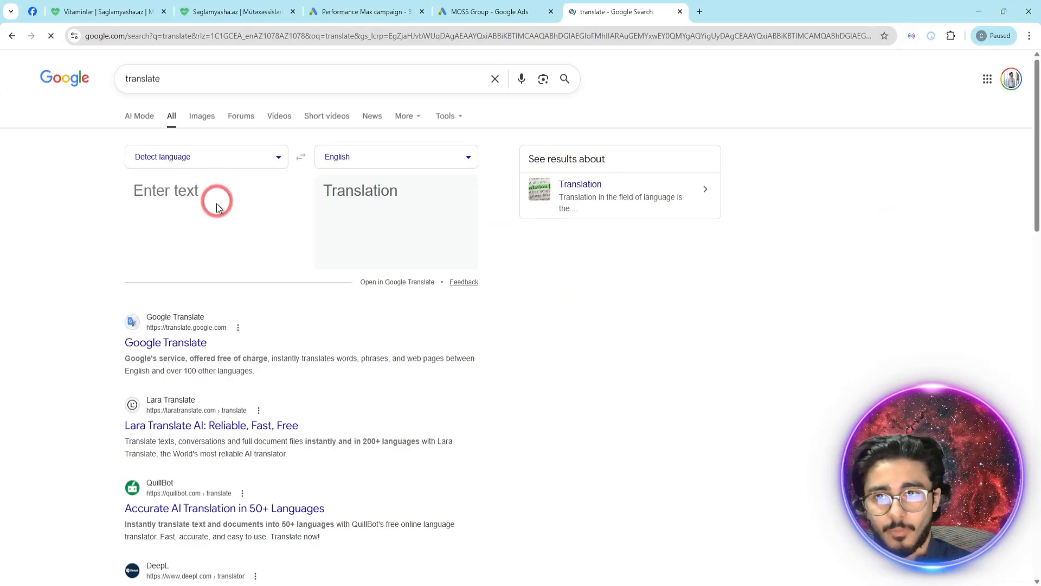
left_click(164, 341)
left_click_drag(611, 11, 485, 4)
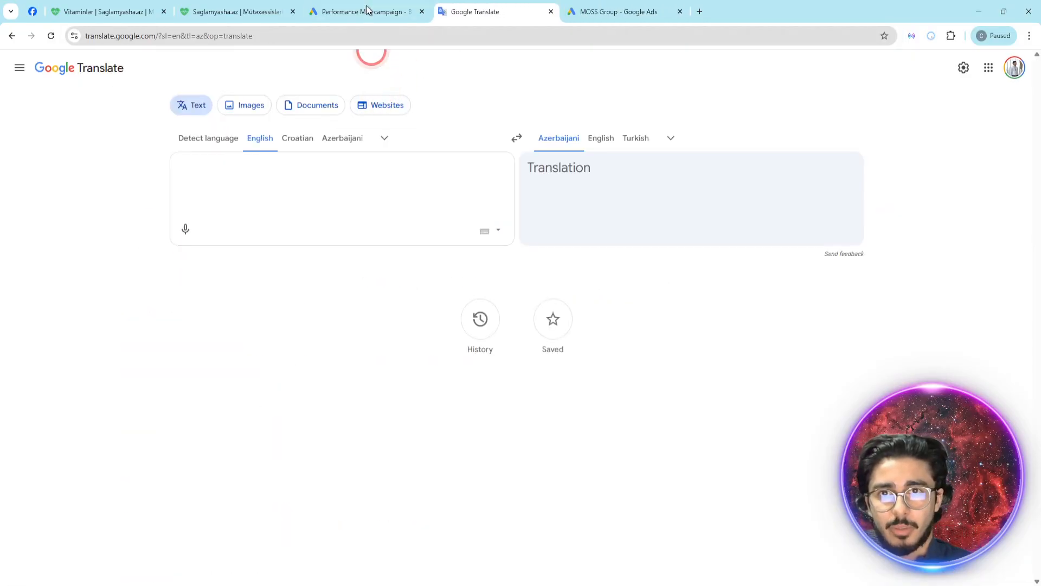
- Enter "Reqemsal marketing kursu" as the first headline of the Performance Max campaign's asset group
left_click(367, 12)
left_click(339, 316)
left_click(222, 333)
left_click(298, 321)
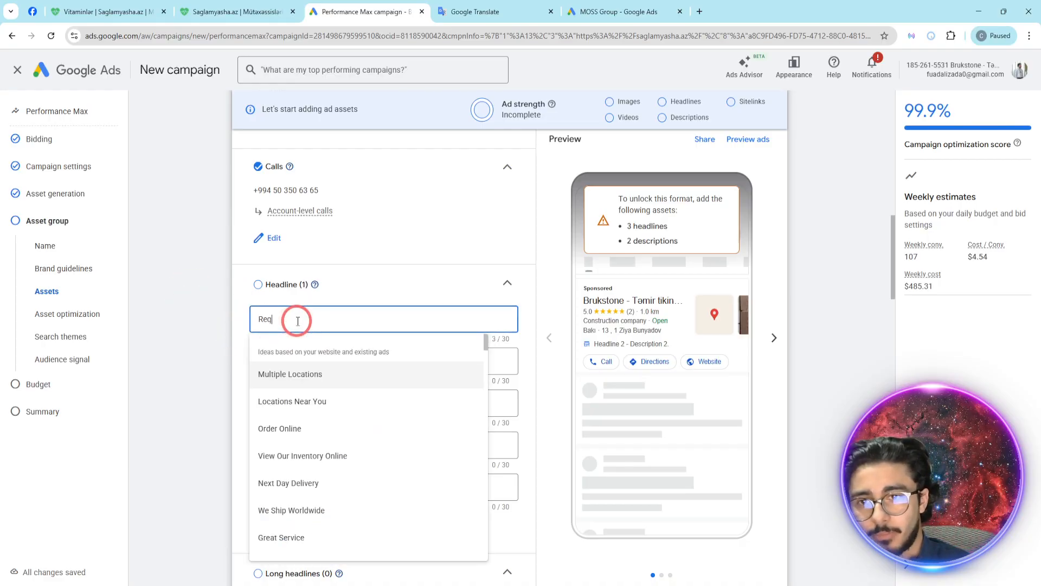
type("Reqemsal")
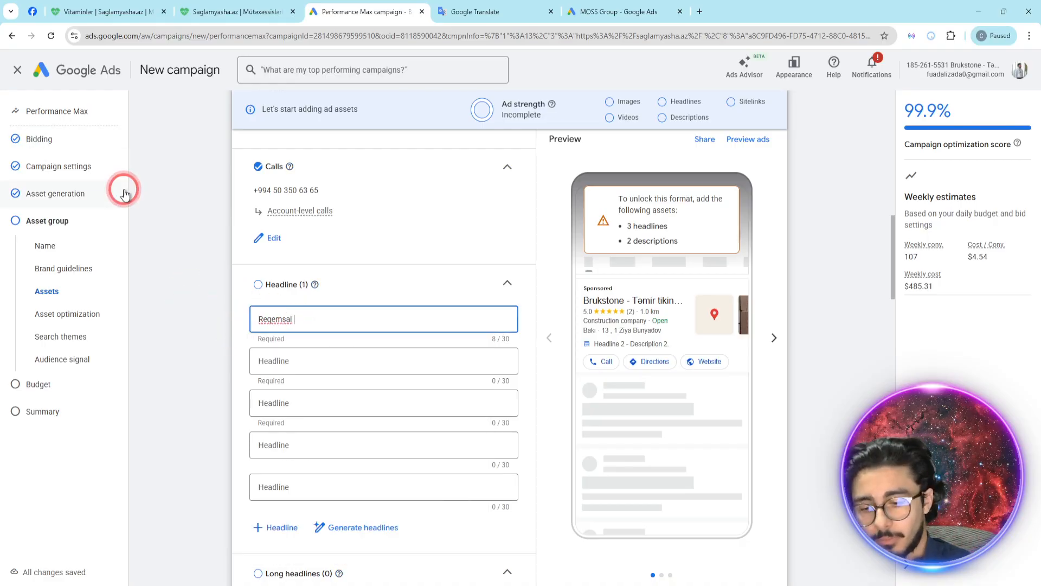
type(" maret")
key("BackSpace")
key("BackSpace")
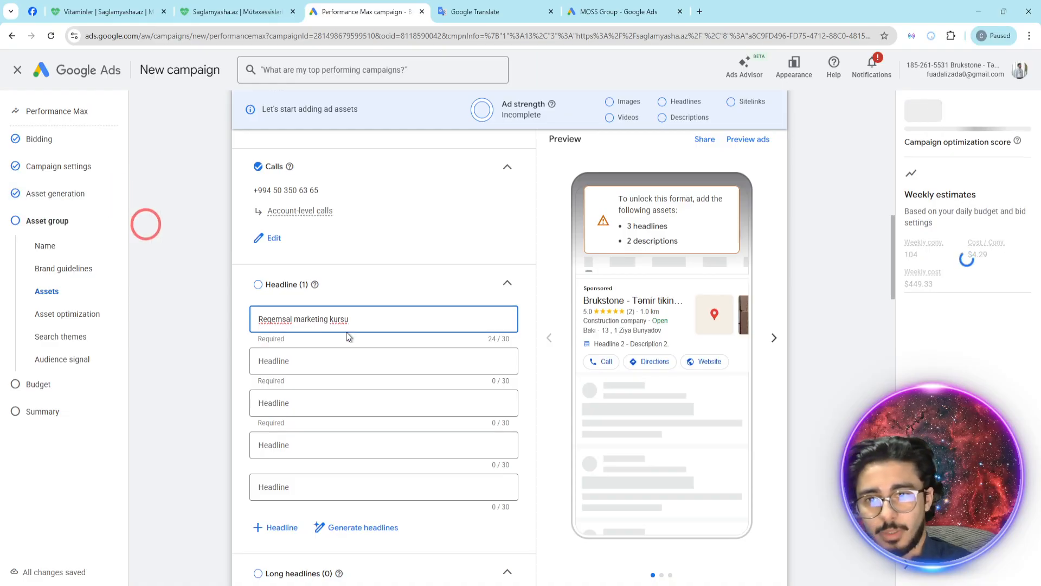
- Collapse the side panel with the campaign optimization score and weekly estimates
left_click(325, 361)
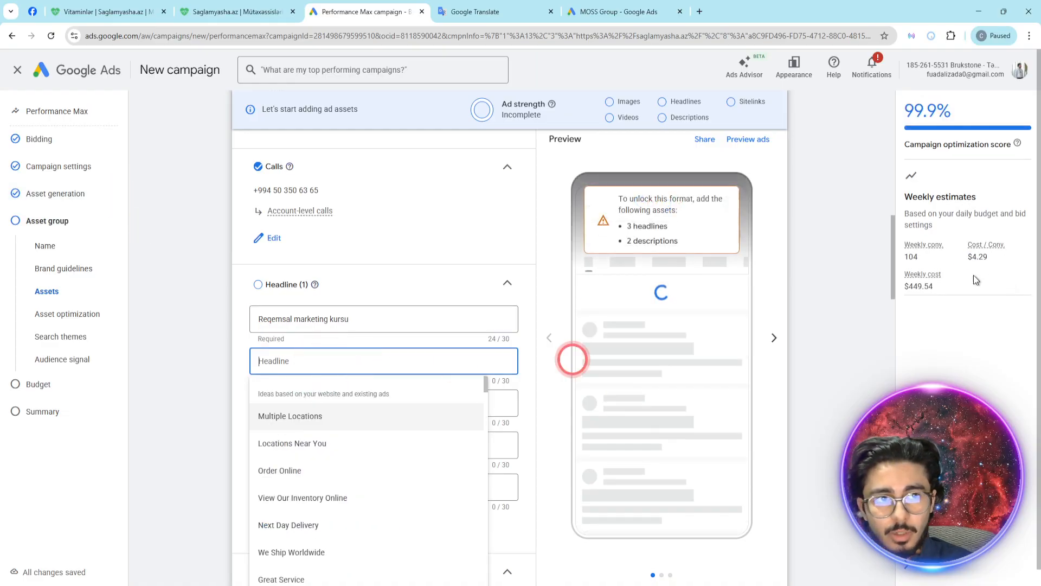
left_click(929, 576)
left_click(543, 576)
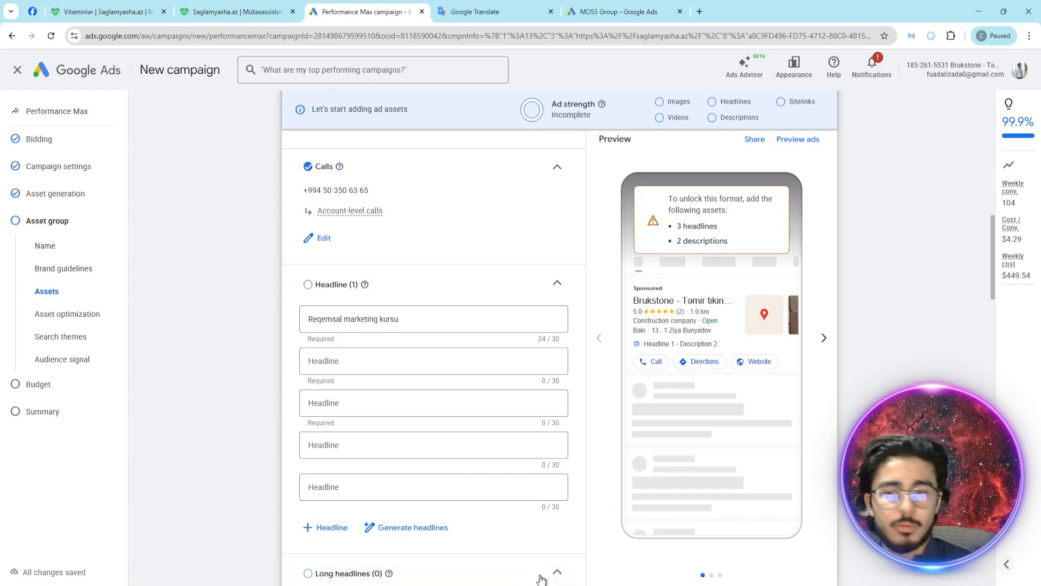
- Enter "digital marketing kursu" as the second headline of the asset group
left_click(365, 368)
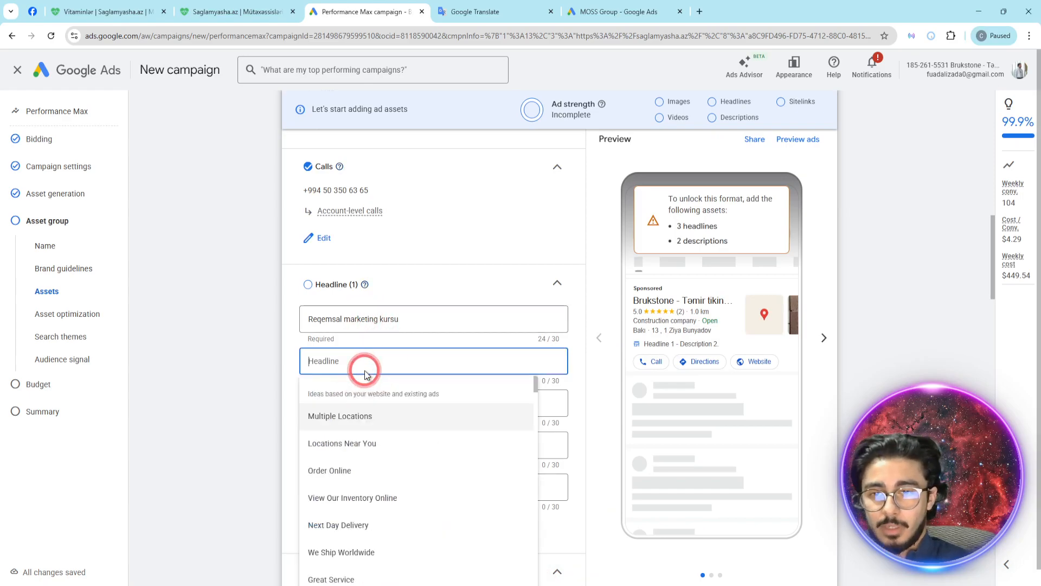
type("digital mar")
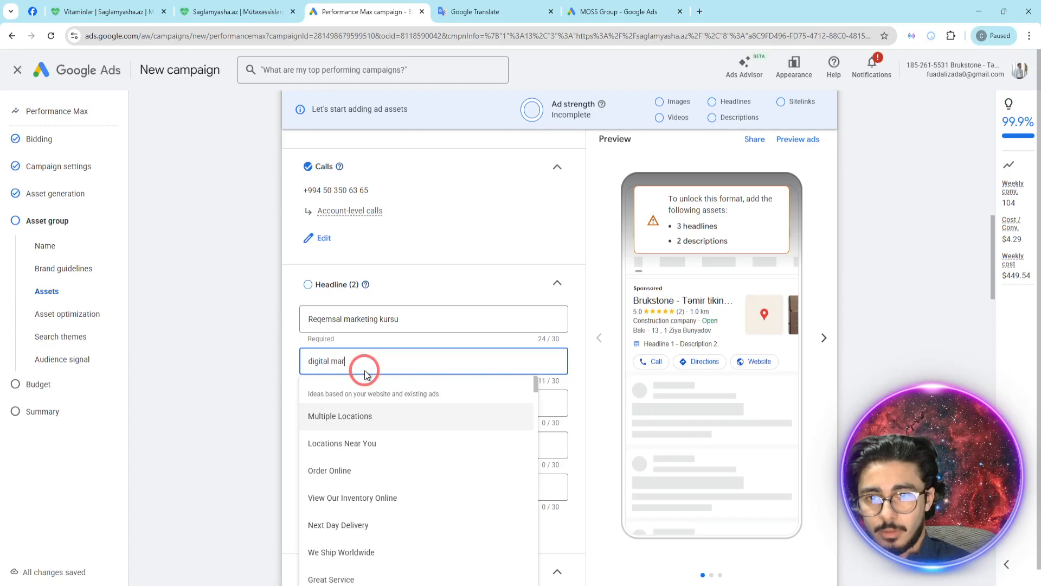
type("keting k")
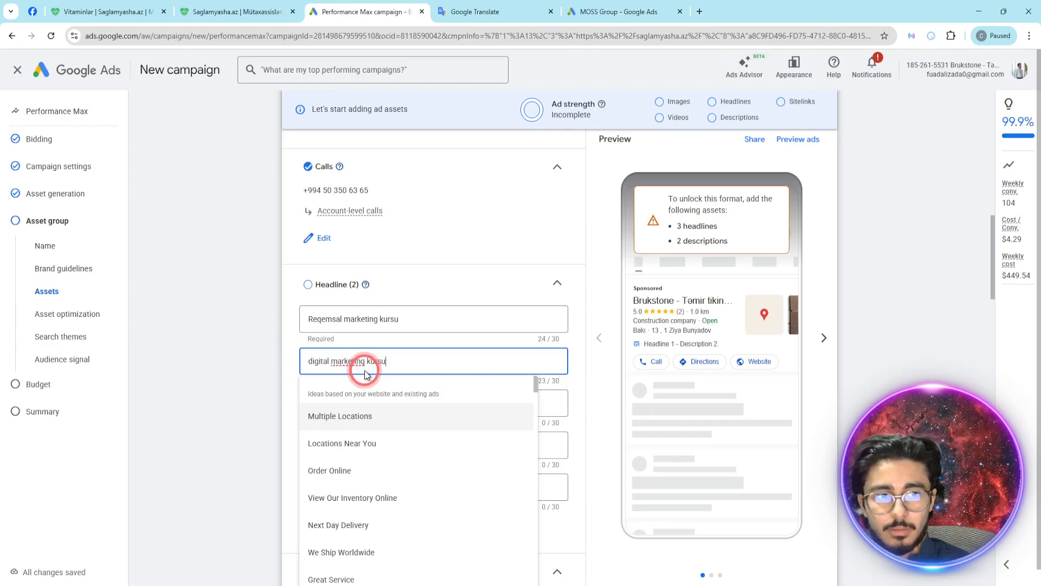
type("ursu")
left_click(548, 360)
scroll(440, 344, "down", 1)
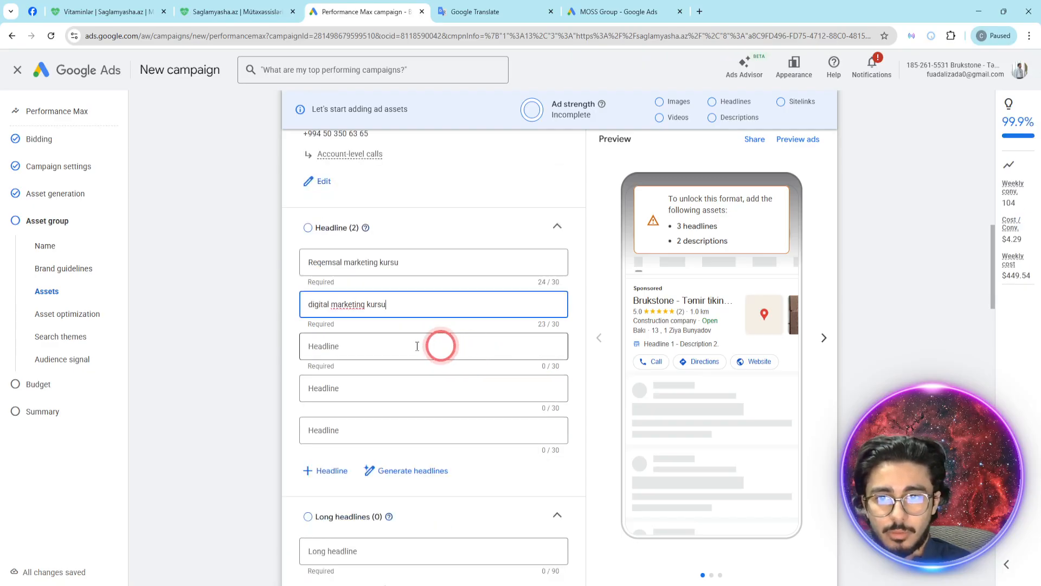
- Enter "Online smm kursu elde et" as the third headline of the asset group
left_click(364, 348)
type("Online smm kursu")
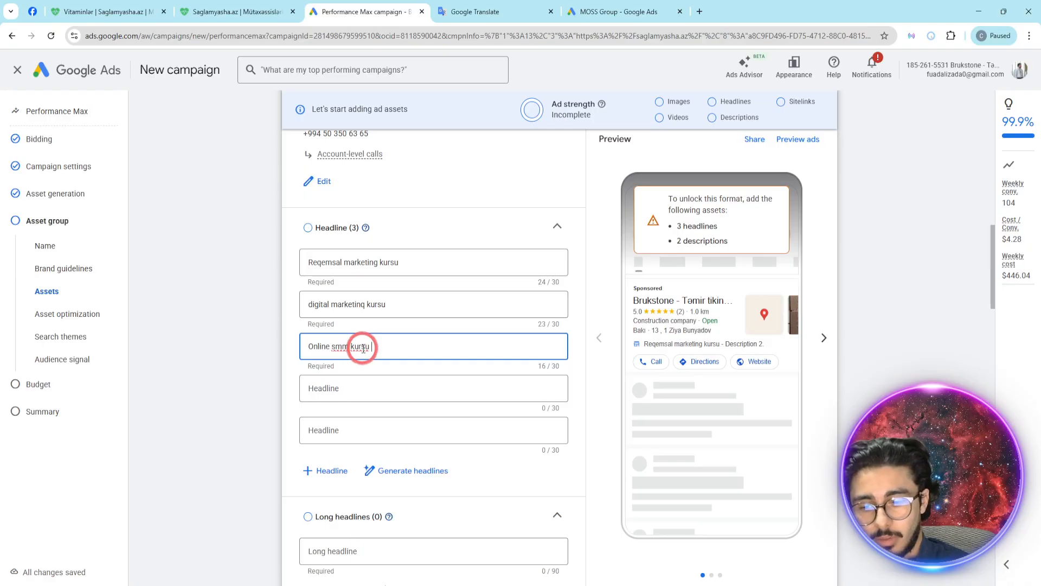
type("də et")
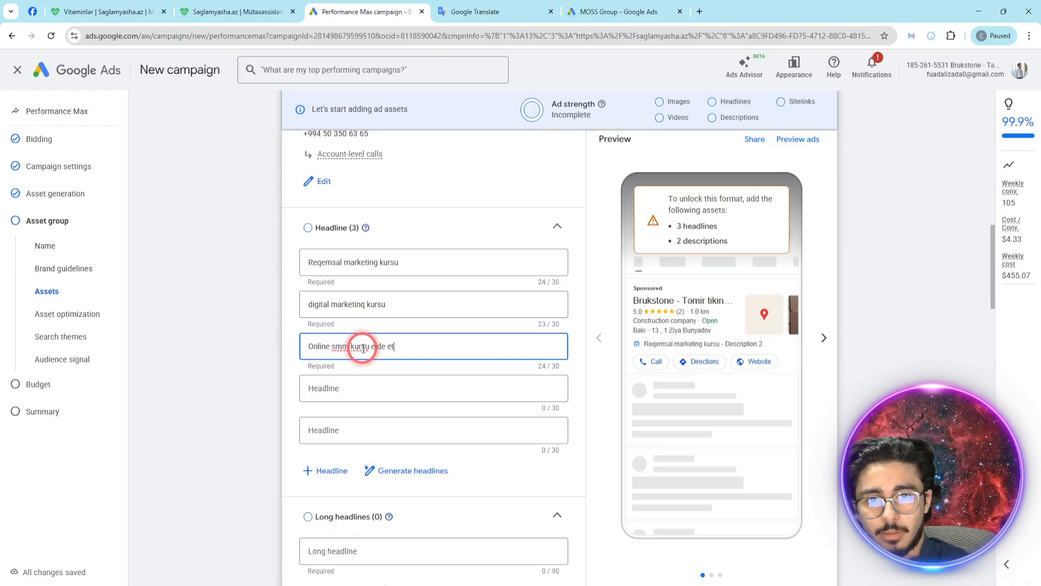
- Enter "google ads video dersleri al" as the fourth headline of the asset group
left_click(429, 390)
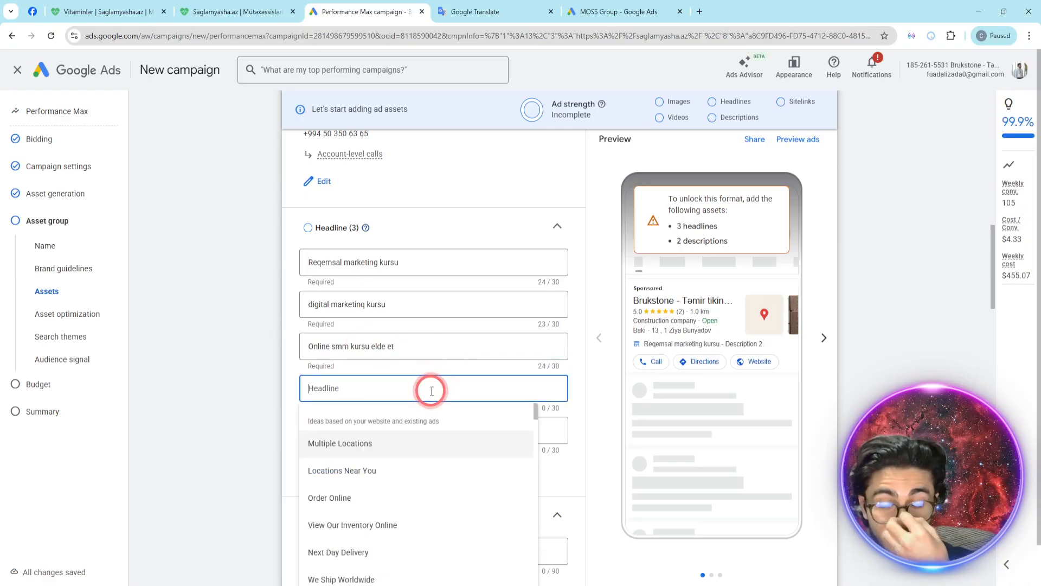
type("gogol")
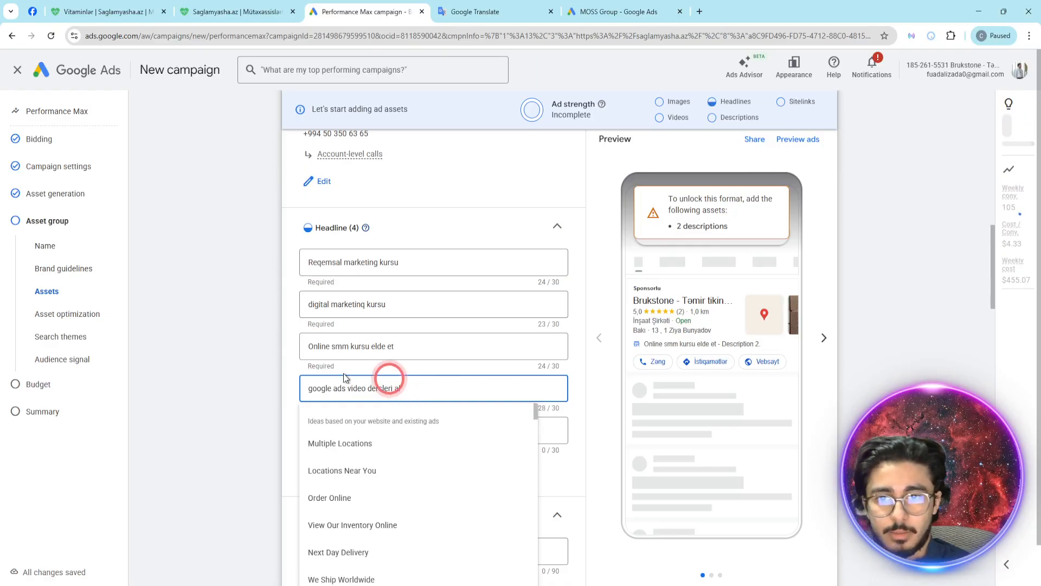
left_click(223, 353)
- Enter "meta ads kurs videolari oyren" as the fifth headline of the asset group
left_click(362, 431)
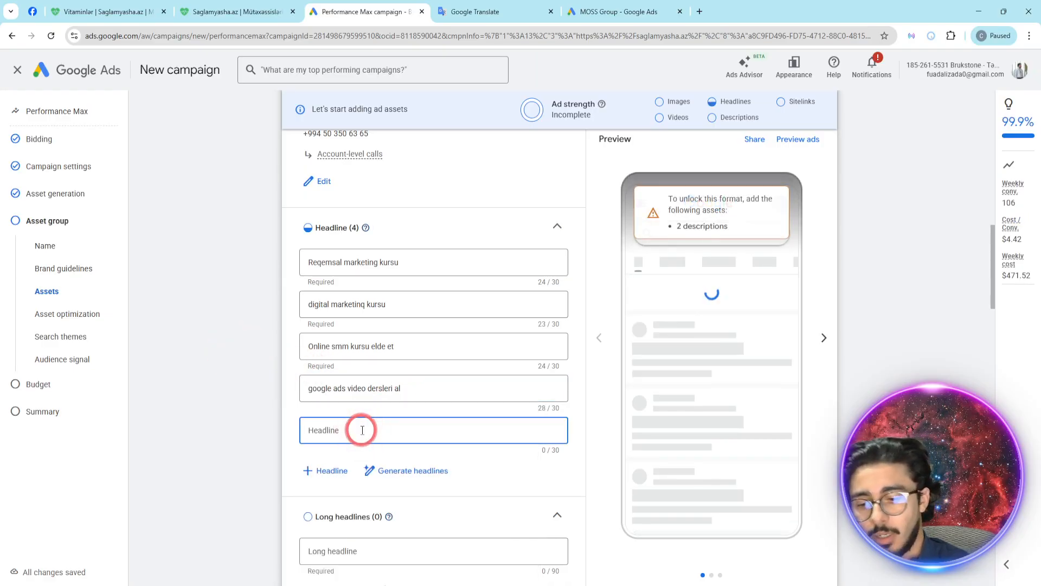
type("meta ads kursu")
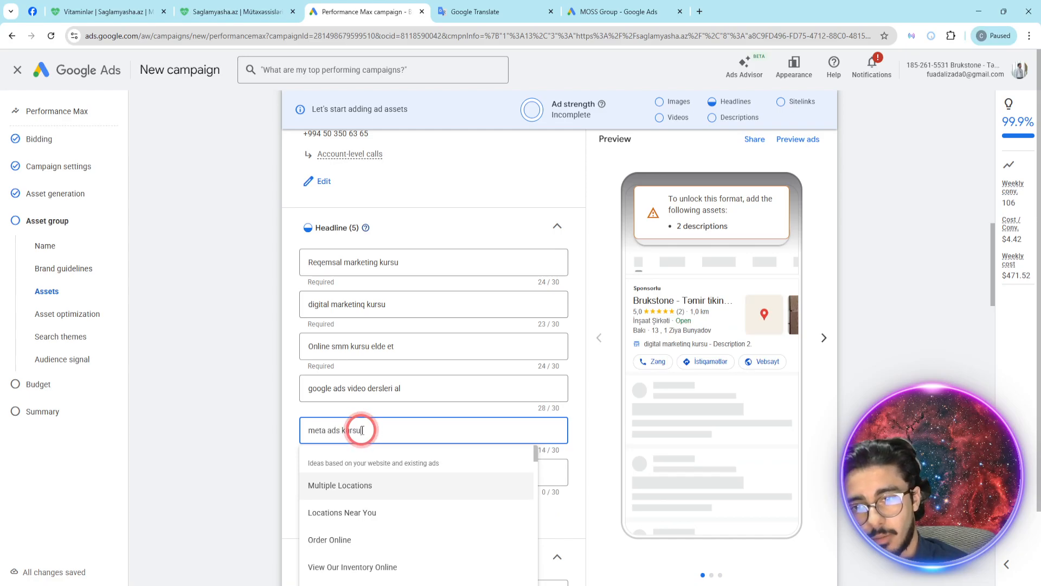
key("BackSpace")
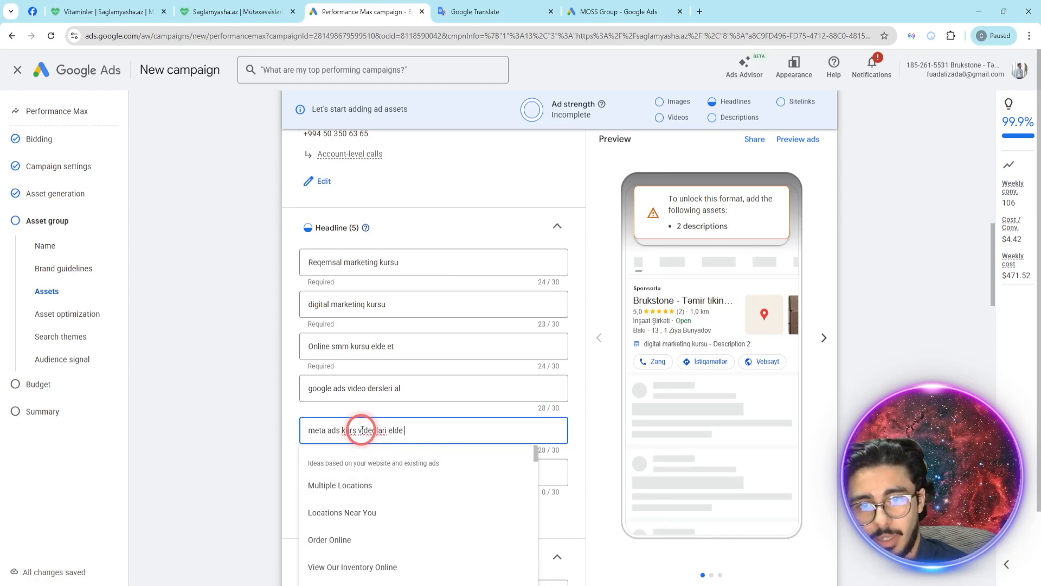
key("BackSpace")
key("BackSpace")
key("BackSpace")
key("BackSpace")
key("BackSpace")
key("BackSpace")
key("BackSpace")
key("BackSpace")
type("a")
key("BackSpace")
type("oyren")
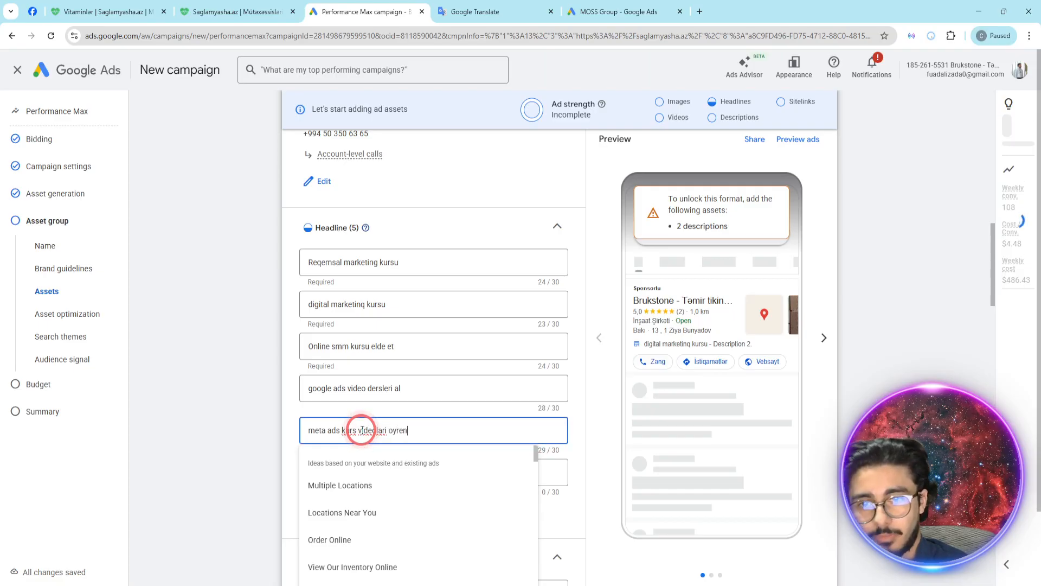
left_click(279, 372)
- Review the five entered headlines at an enlarged page view, then restore the original page size
key("ctrl+plus")
key("ctrl+plus")
key("ctrl+plus")
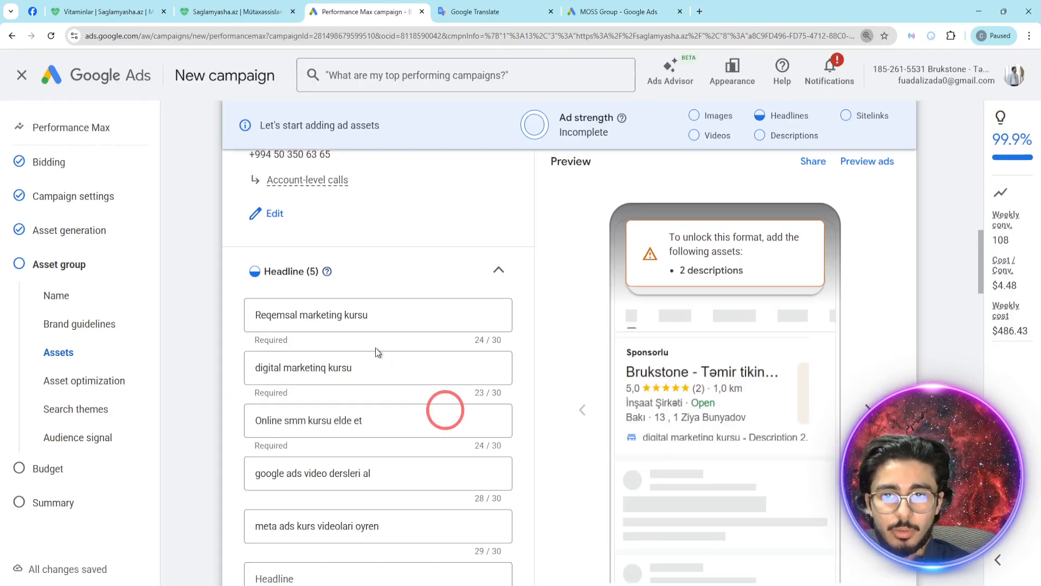
scroll(409, 368, "down", 3)
scroll(410, 371, "up", 2)
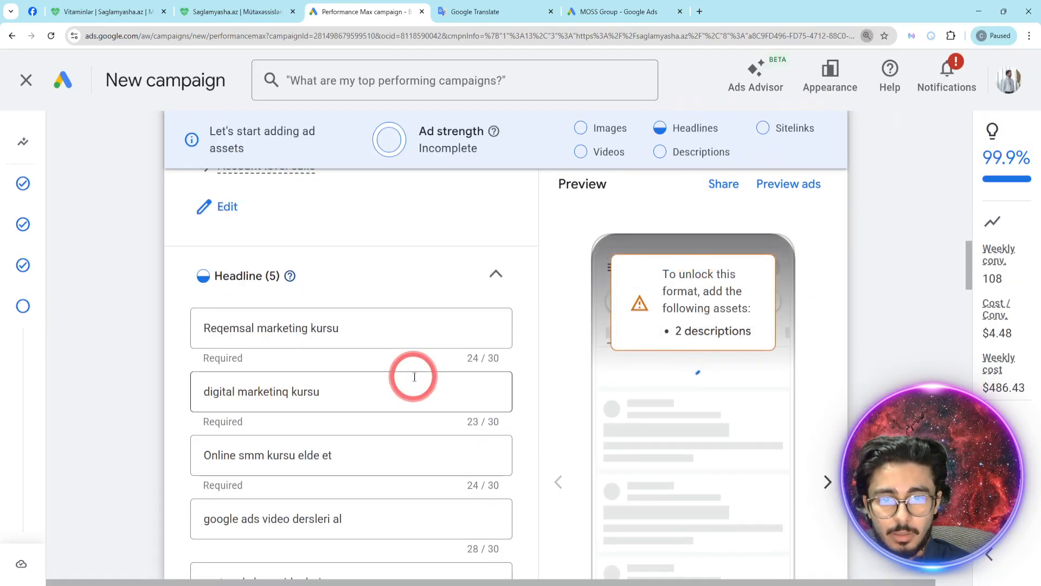
key("ctrl+minus")
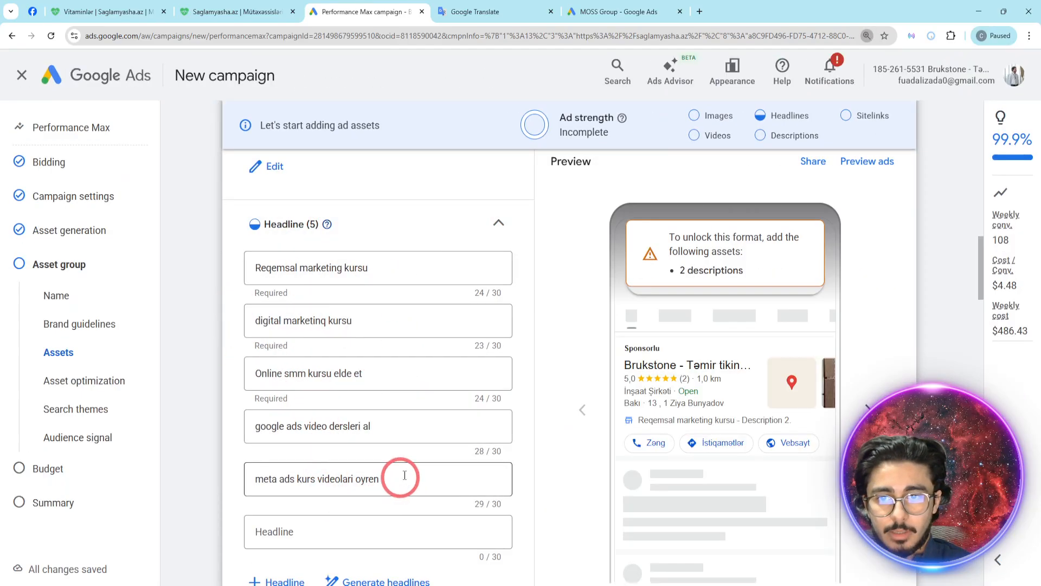
key("ctrl+minus")
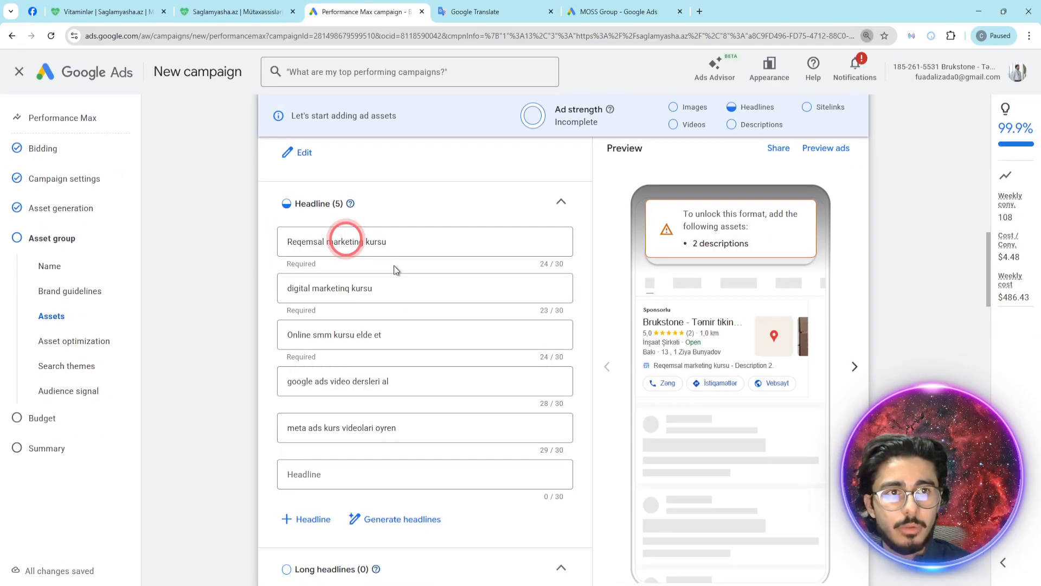
key("ctrl+minus")
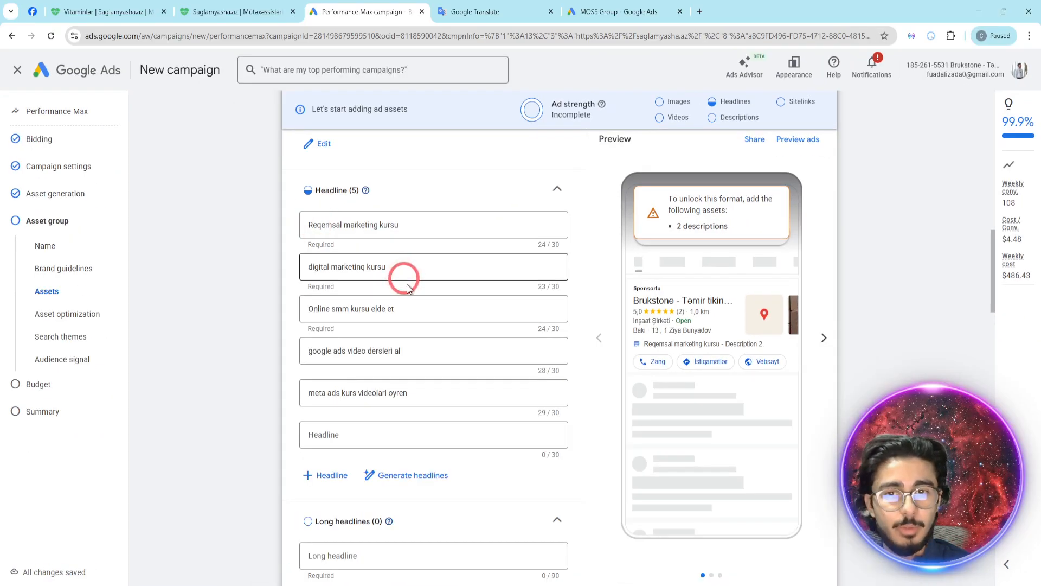
- Examine how the headlines appear in the different mobile ad previews, including the full preview page of the asset group
left_click(824, 337)
left_click(799, 152)
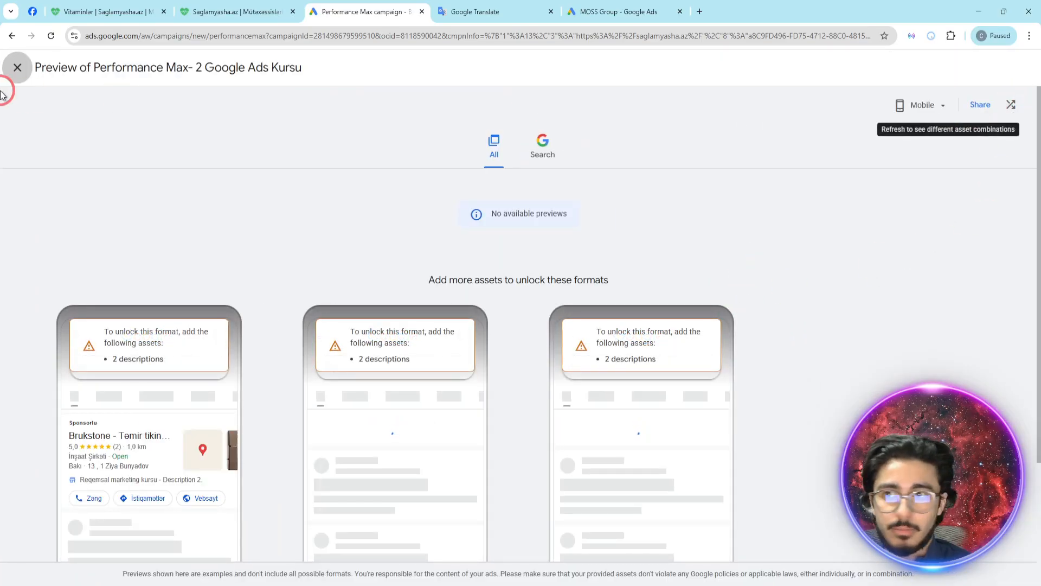
left_click(17, 67)
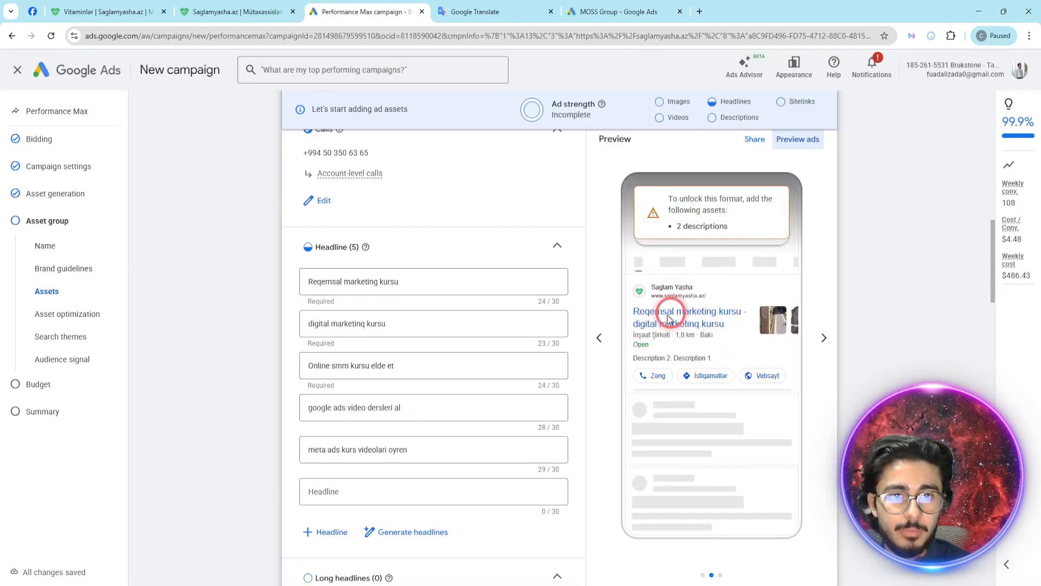
left_click(822, 343)
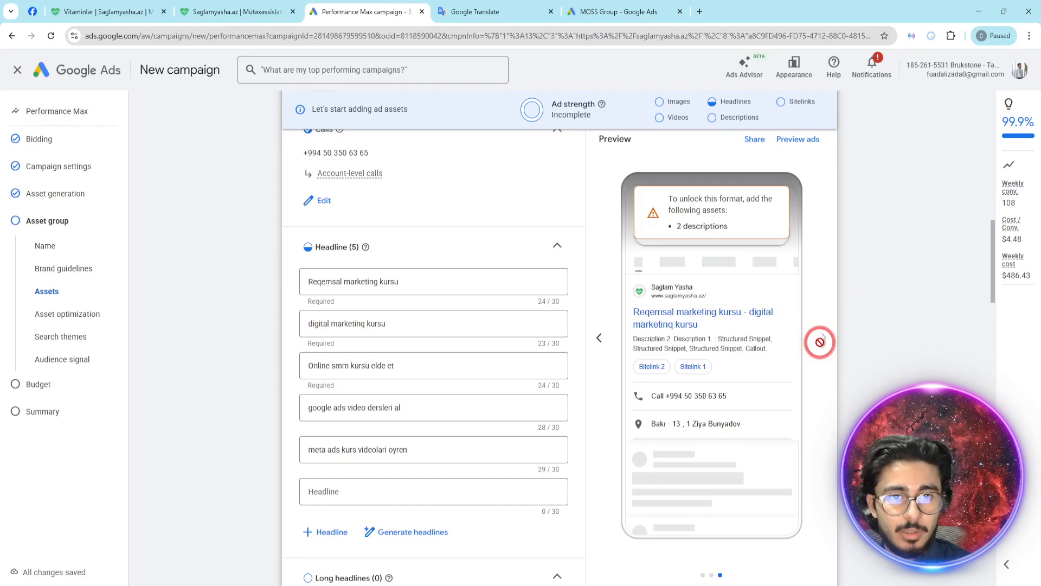
left_click(599, 338)
scroll(713, 309, "up", 4)
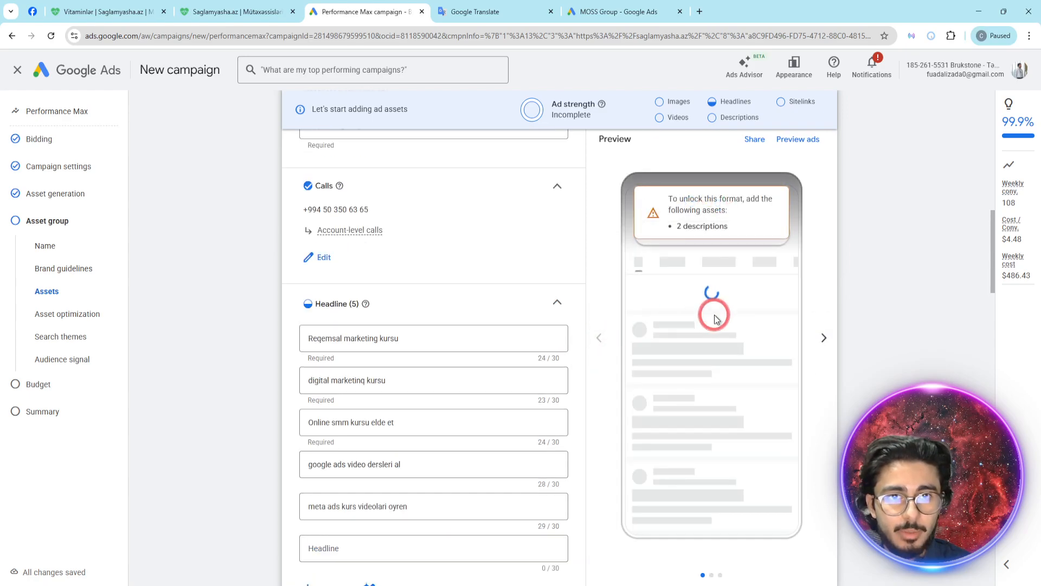
scroll(754, 228, "up", 4)
scroll(503, 350, "down", 7)
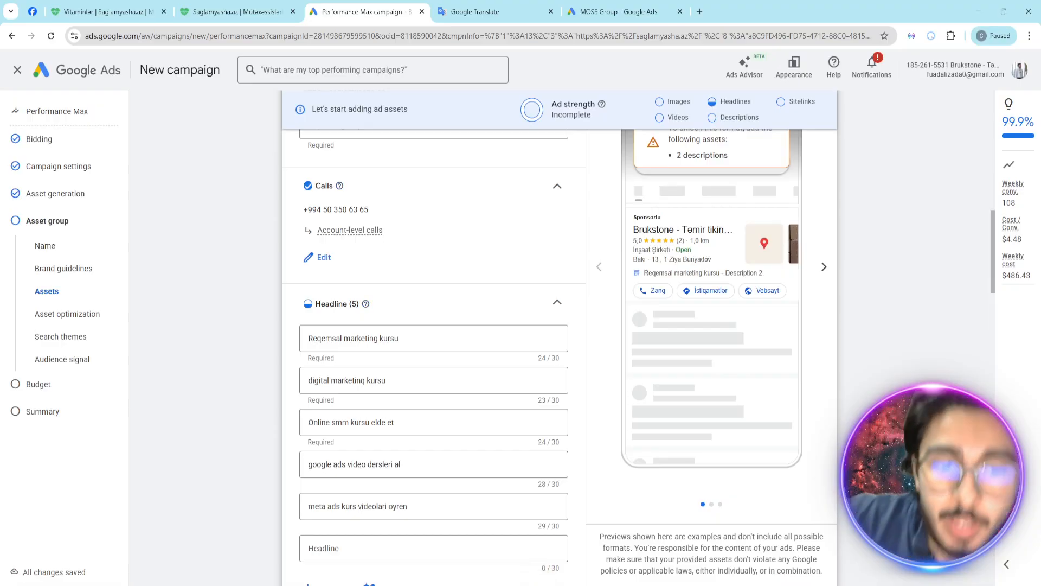
- Copy the first headline, "Reqemsal marketing kursu", into Google Translate and translate it to English with automatic language detection
scroll(477, 488, "down", 1)
left_click(402, 275)
key("ctrl+a")
key("ctrl+c")
left_click(480, 13)
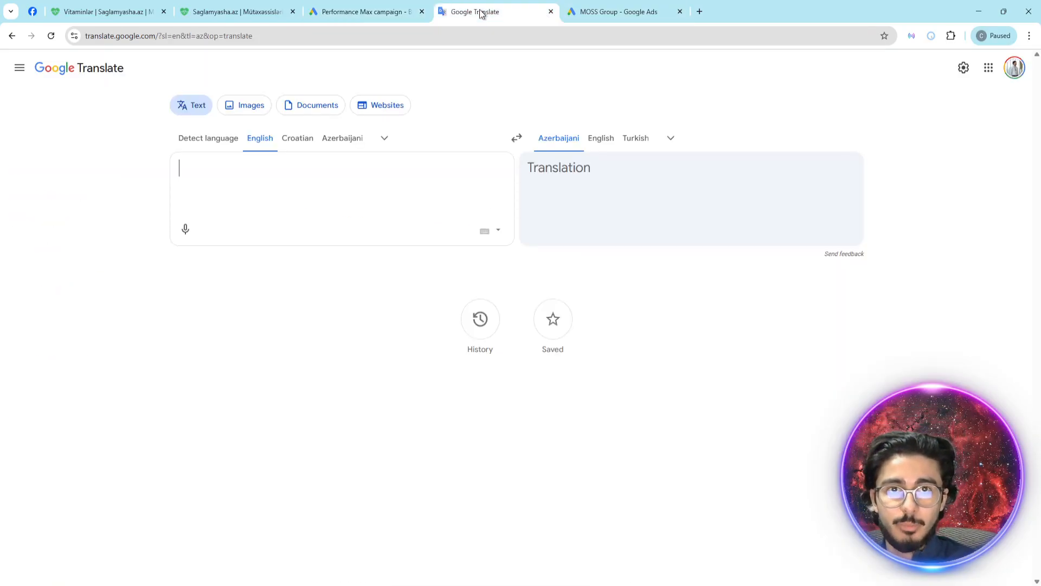
left_click(201, 141)
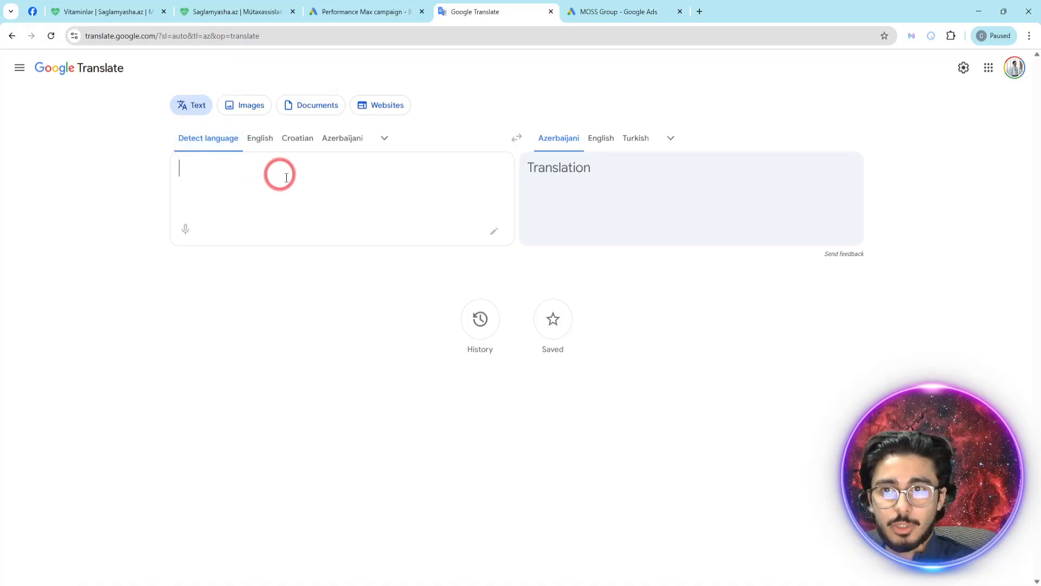
key("ctrl+v")
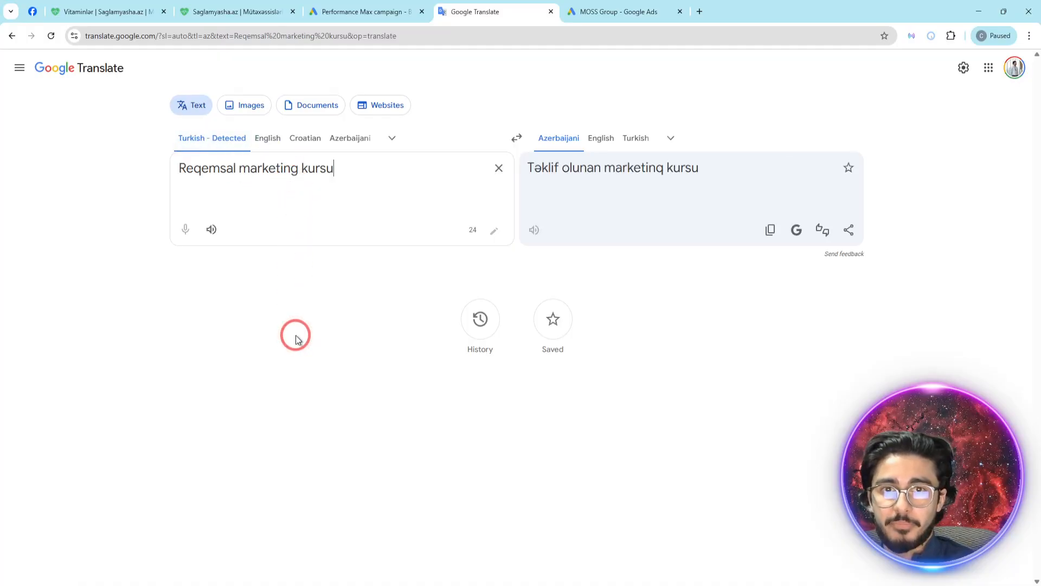
left_click(601, 139)
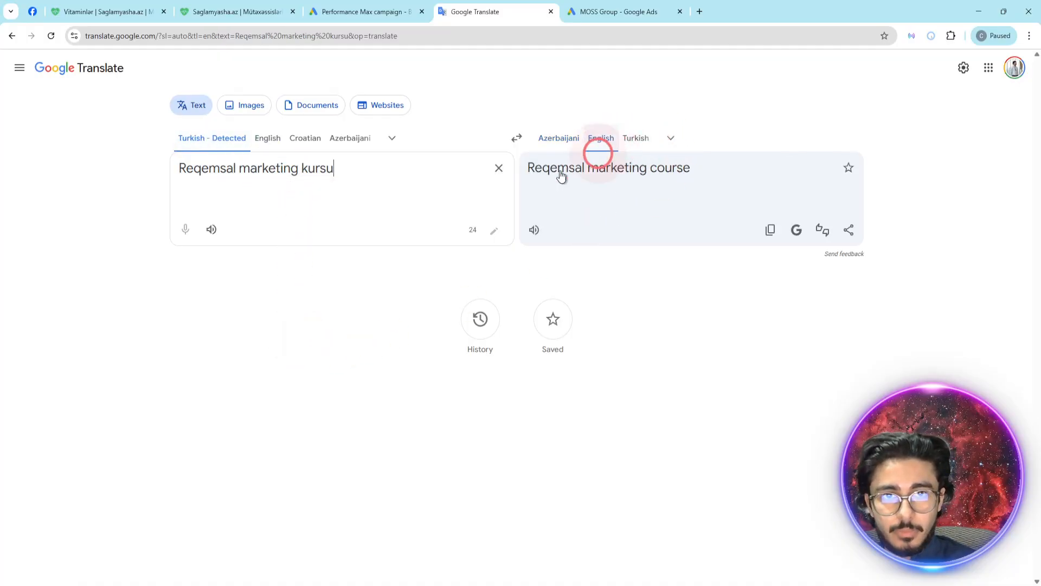
triple_click(353, 173)
left_click(276, 178)
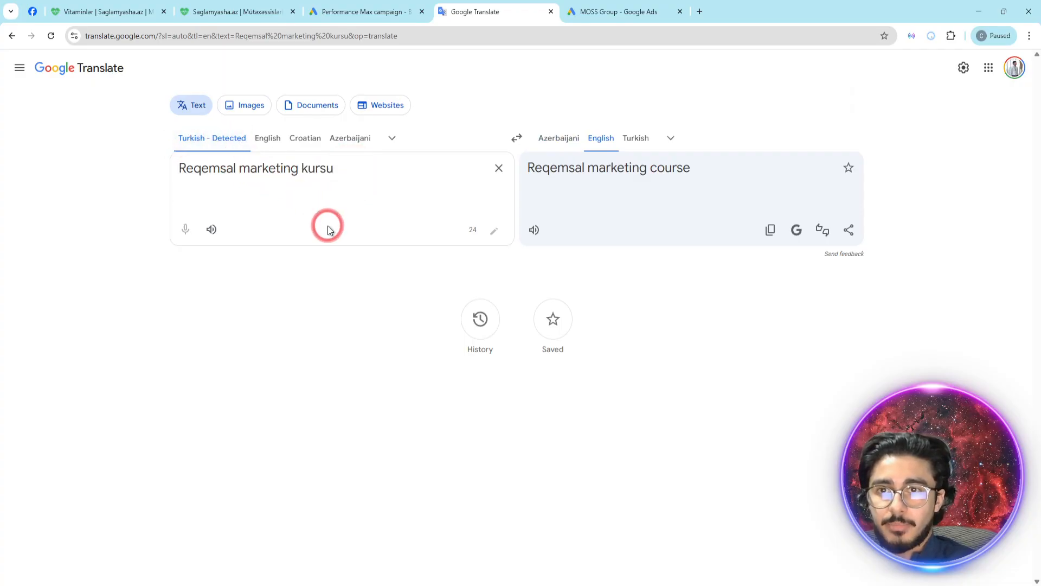
- Search Google in a new tab for "google ads supported languages" and open the help article "About available languages in the Google Ads interface"
key("ctrl+t")
type("google ads")
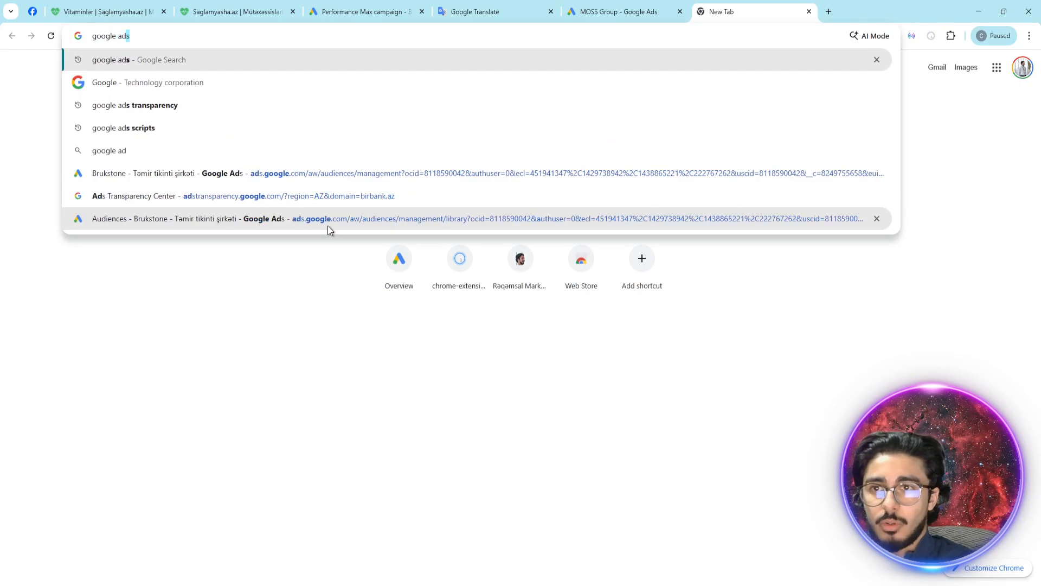
type(" suppor t")
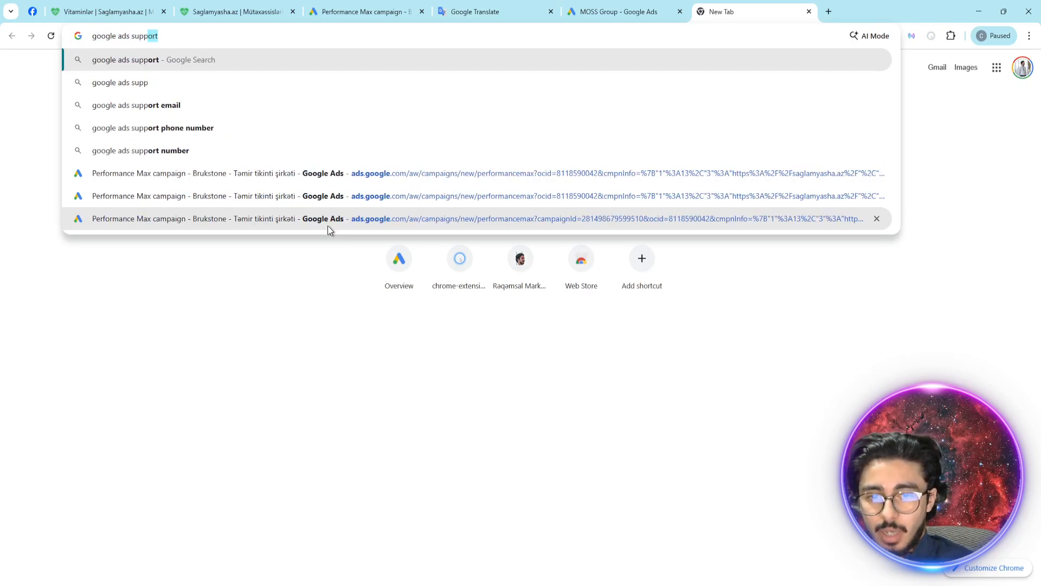
key("BackSpace")
key("BackSpace")
type("ted e")
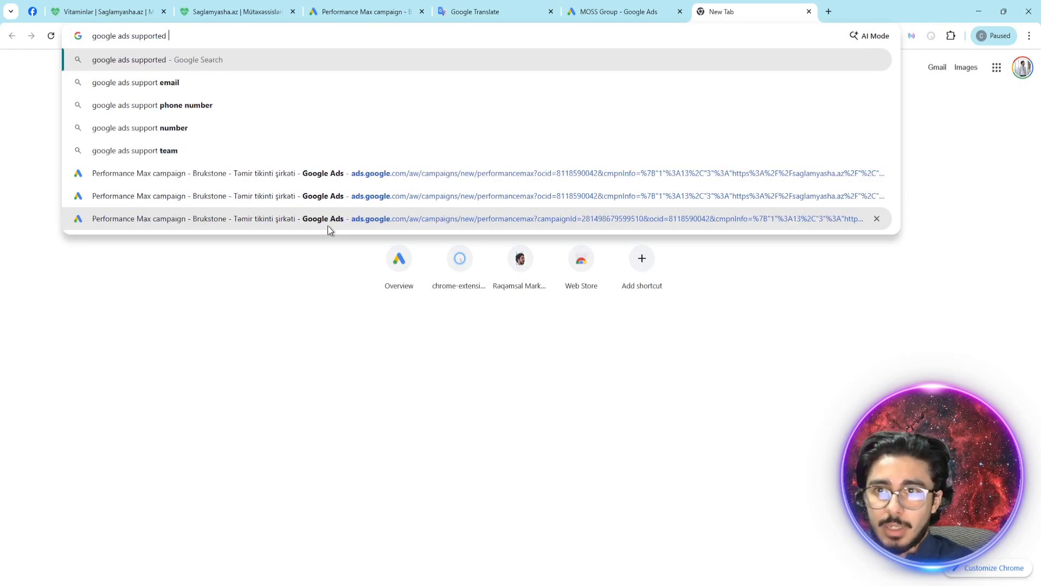
key("BackSpace")
type("languages")
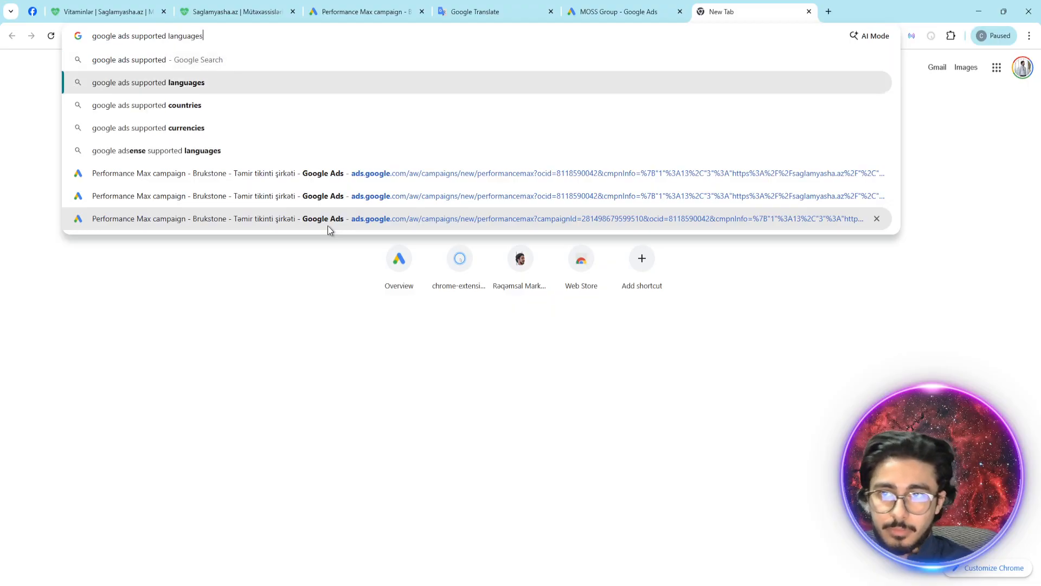
key("Return")
left_click(287, 192)
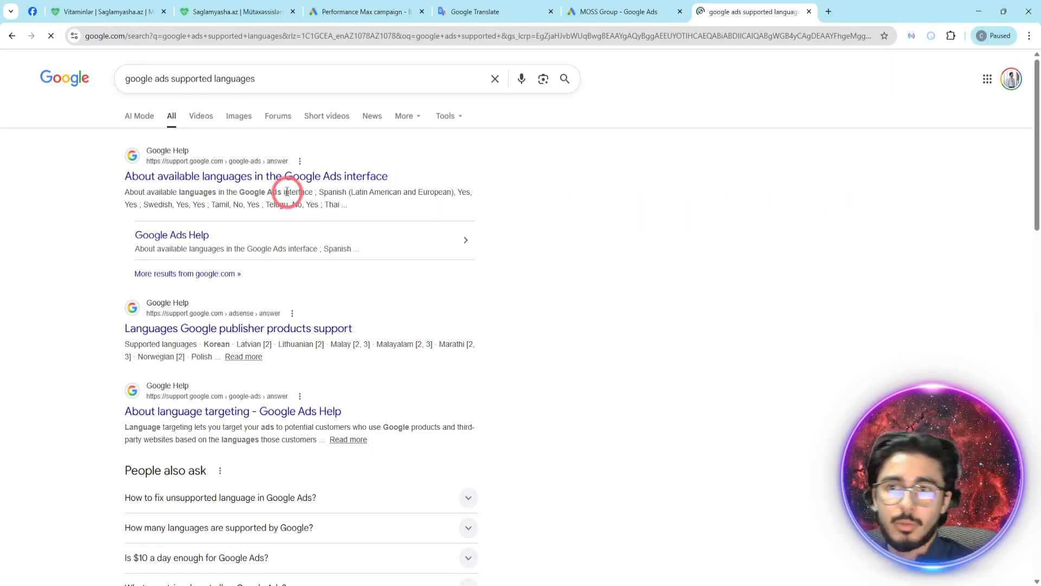
left_click(259, 178)
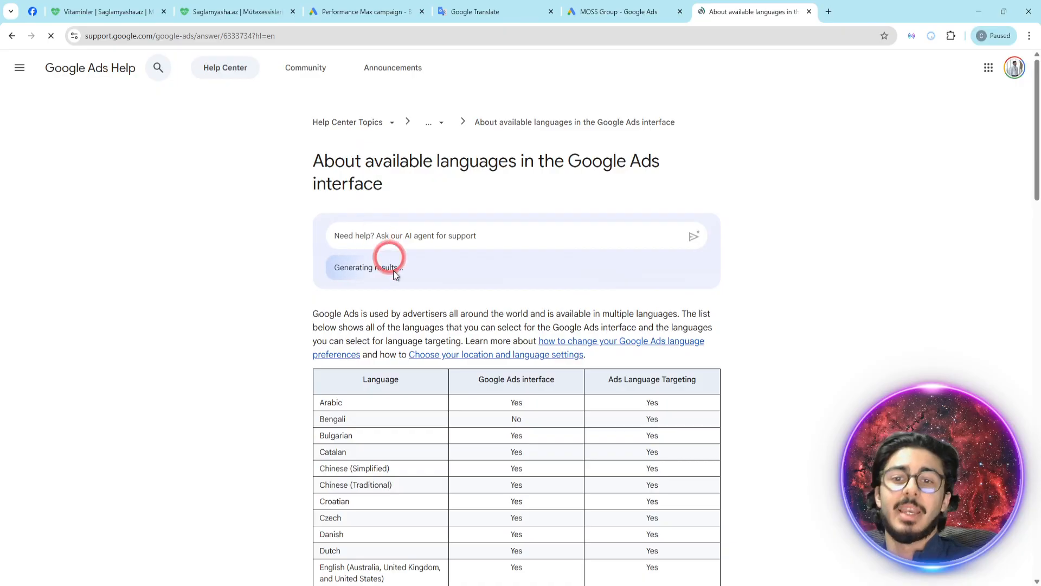
- Examine the "Google Ads interface" and "Ads Language Targeting" columns of the language table, and place the article's tab beside Google Translate
scroll(455, 302, "down", 2)
left_click_drag(480, 266, 558, 265)
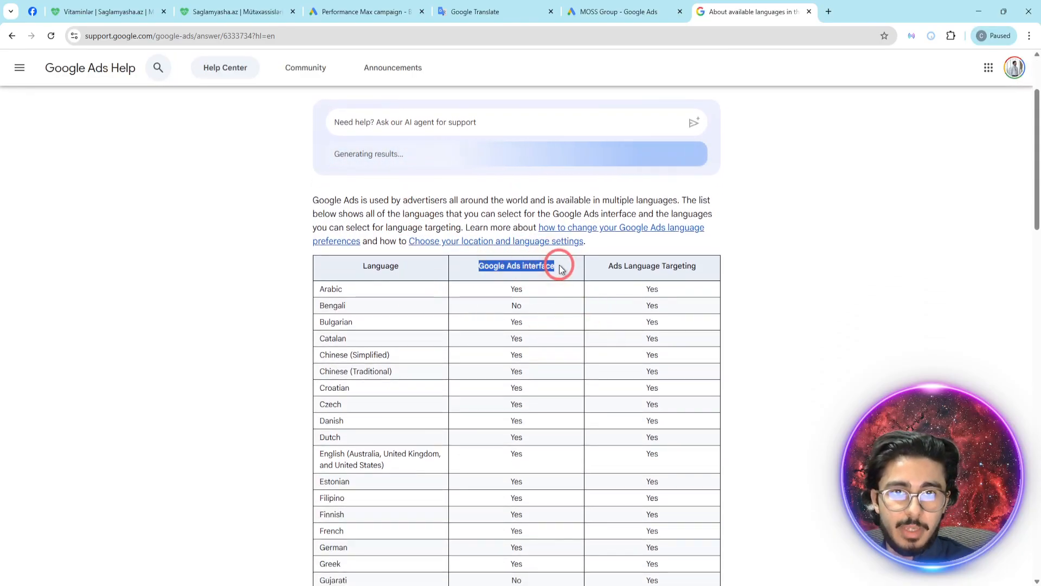
left_click(362, 11)
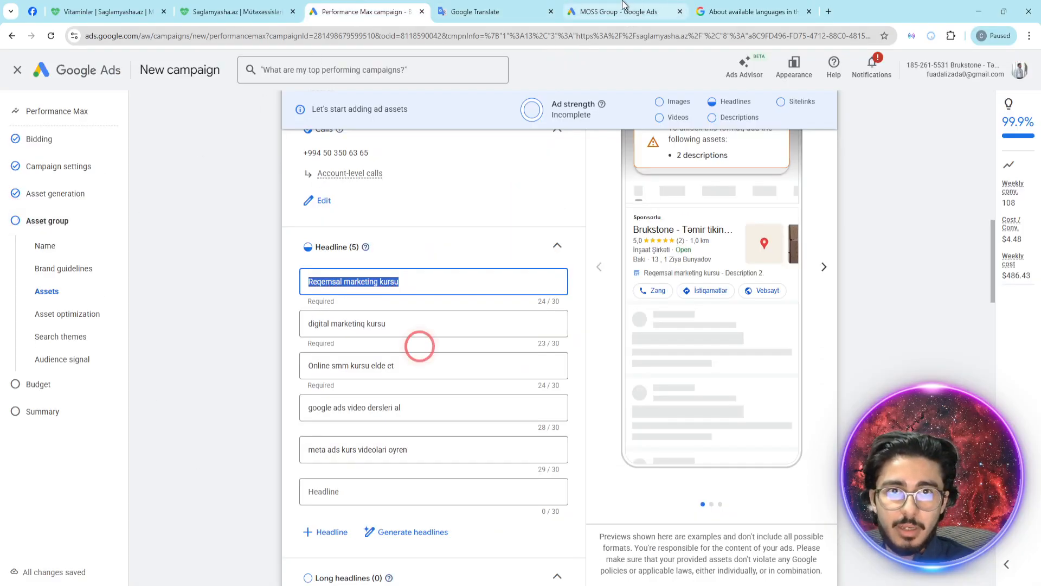
left_click(728, 9)
left_click_drag(611, 304, 691, 302)
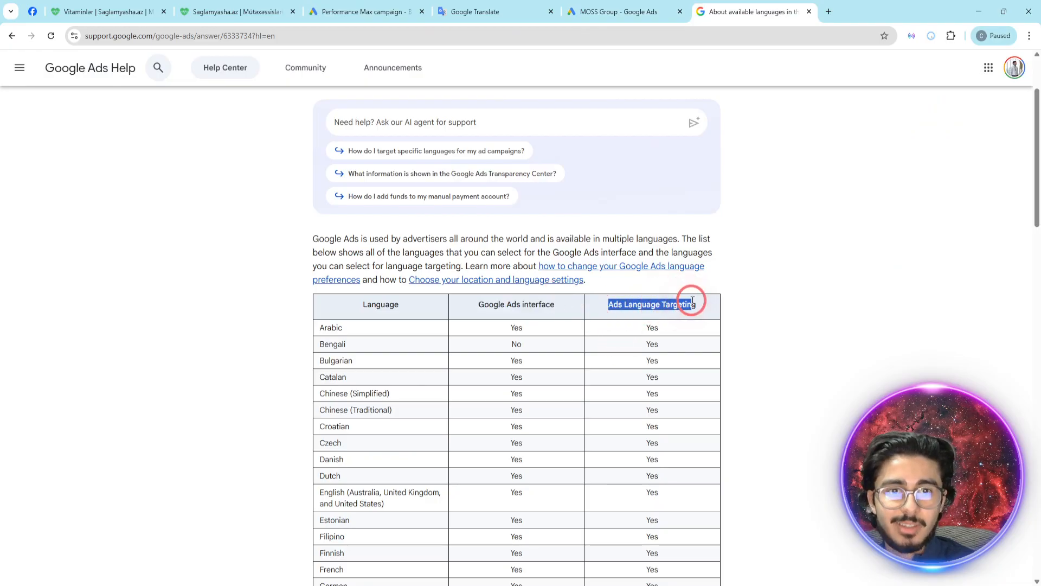
left_click(664, 309)
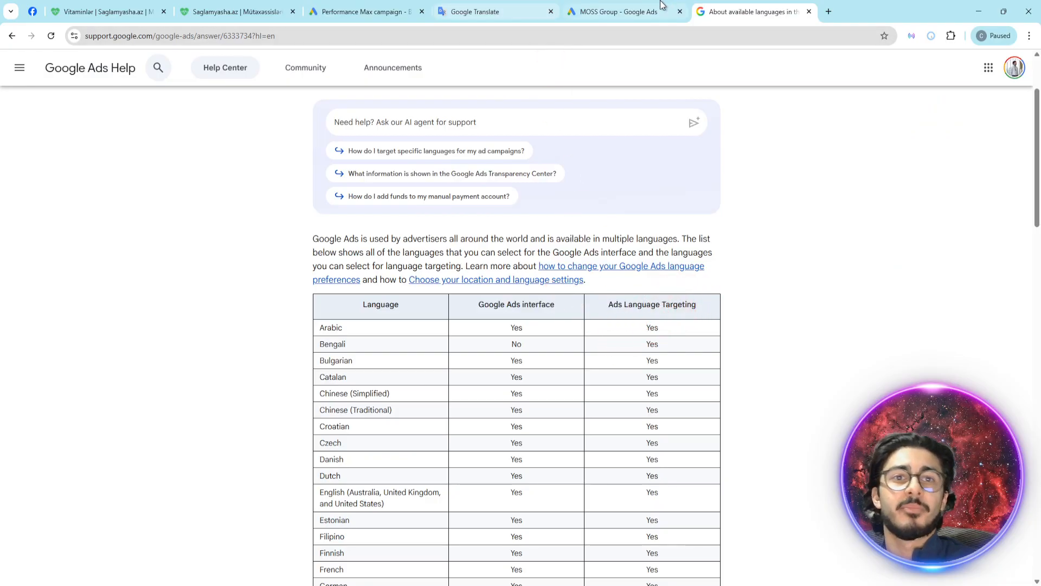
left_click_drag(746, 6, 641, 4)
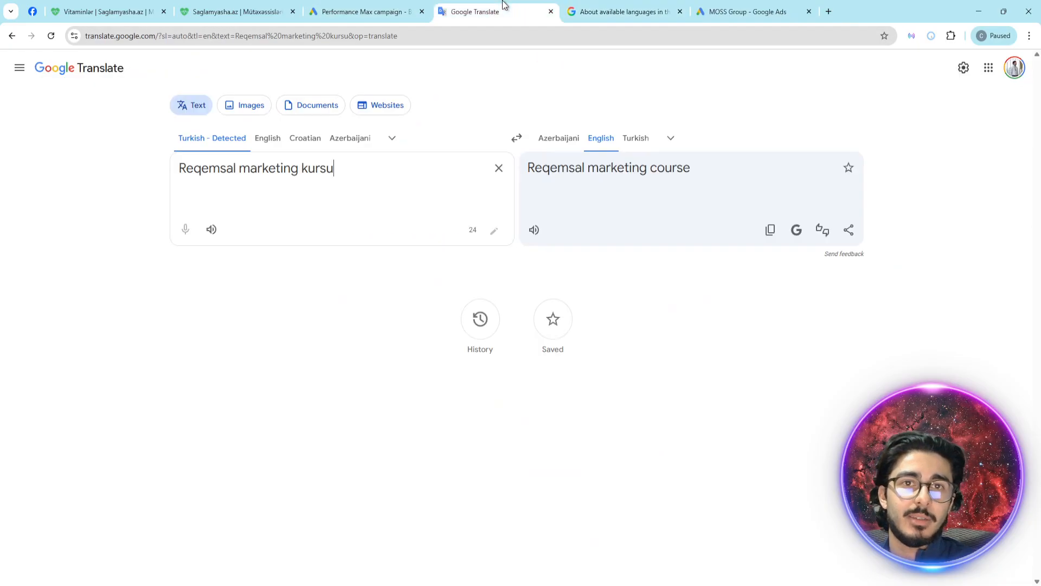
left_click_drag(641, 5, 591, 4)
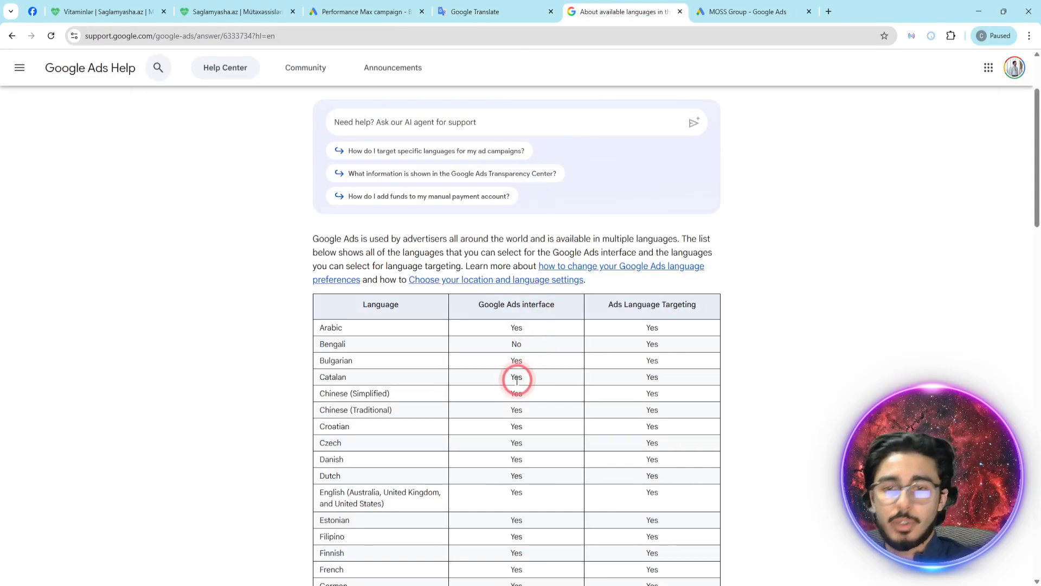
- Find "turk" in the languages help article and check Turkish under "Google Ads interface" and "Ads Language Targeting"
key("ctrl+f")
type("turk")
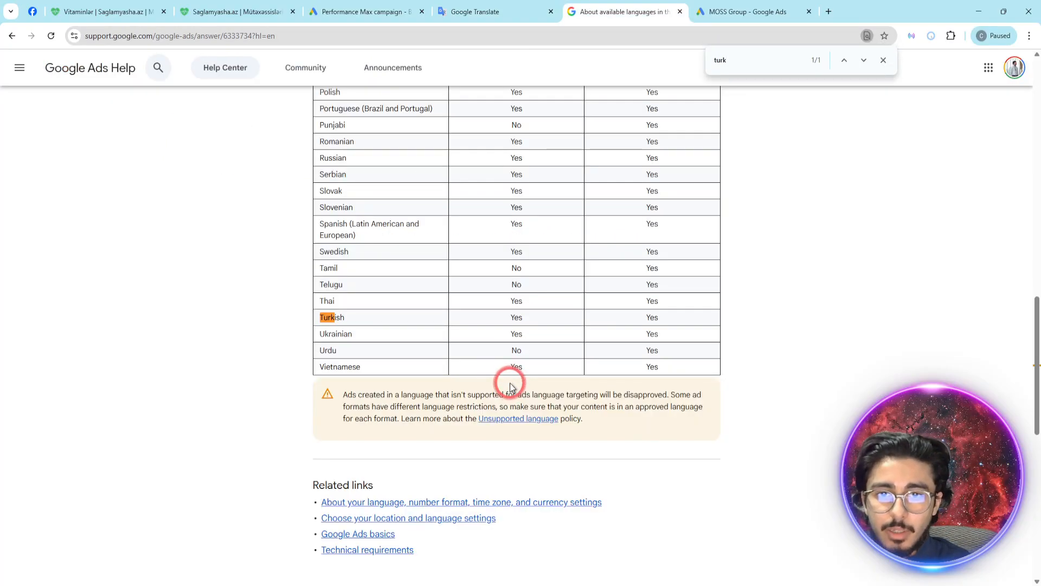
key("Escape")
left_click_drag(510, 317, 529, 317)
left_click_drag(652, 316, 679, 310)
scroll(525, 208, "up", 7)
scroll(521, 206, "up", 9)
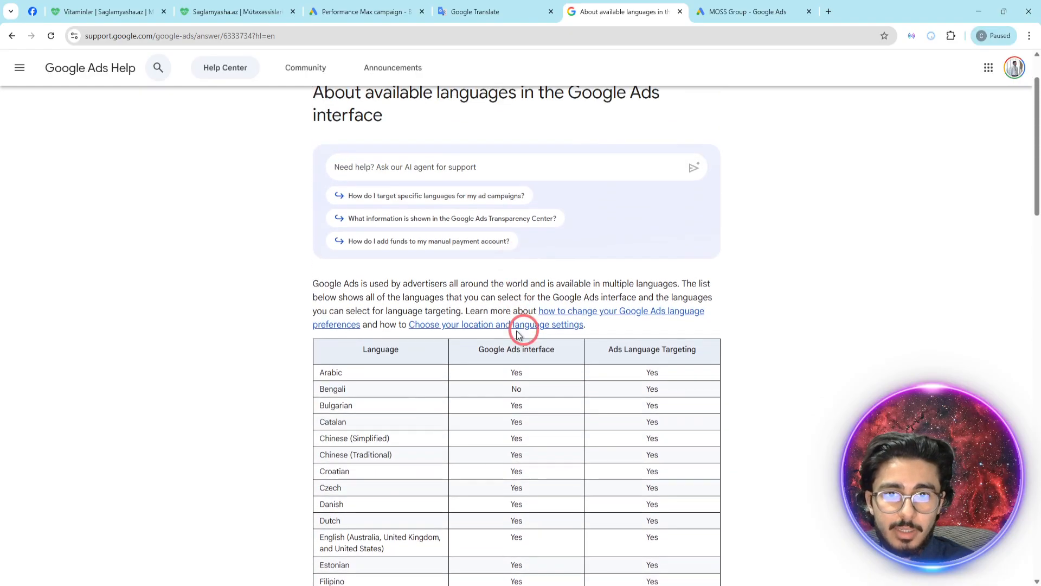
scroll(632, 374, "down", 15)
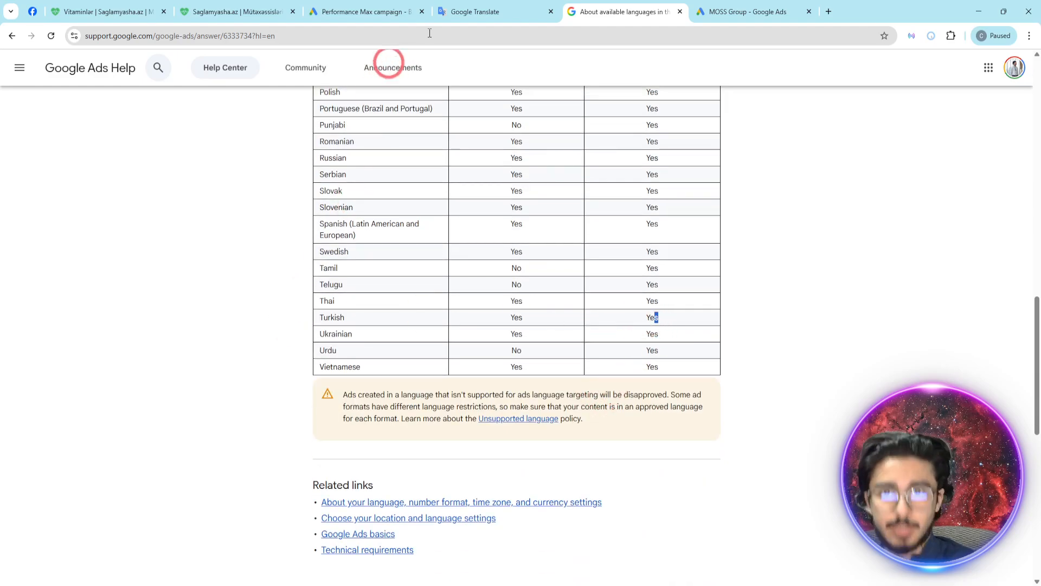
- Copy the second headline, "digital marketinq kursu", from the campaign into Google Translate and translate it to English with language detection
left_click(475, 11)
left_click(347, 11)
left_click(363, 324)
key("ctrl+a")
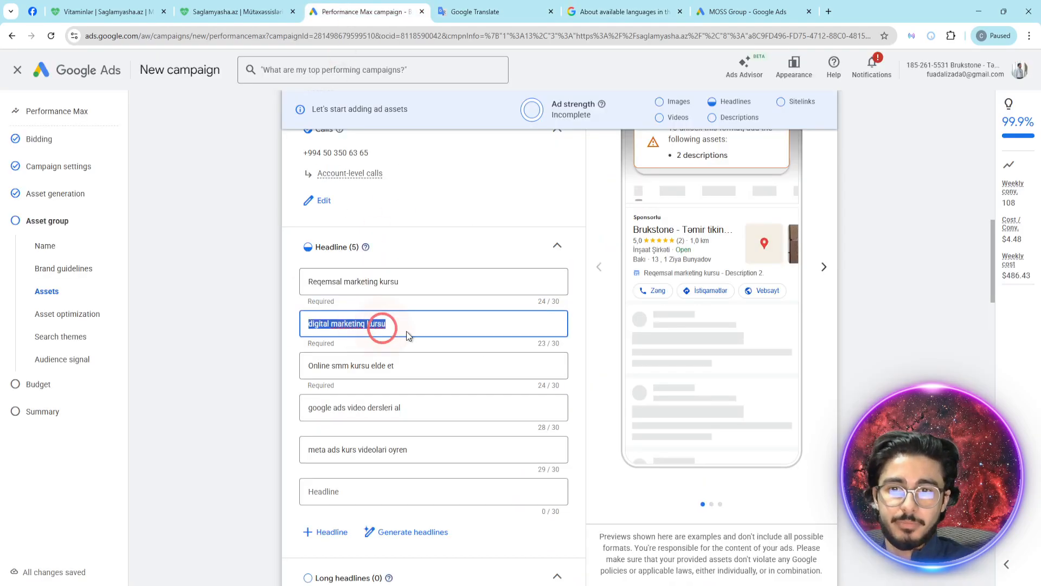
left_click(505, 7)
left_click(367, 190)
key("ctrl+a")
left_click(352, 168)
key("ctrl+a")
type("digital marketinq kursu")
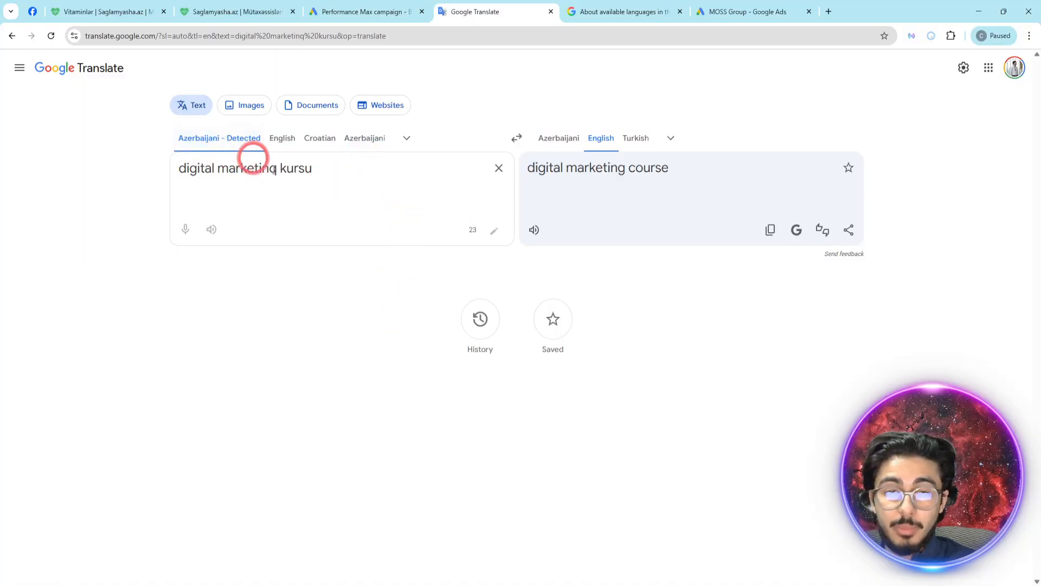
- Return to the languages help article and scan the language table together with its "Ads Language Targeting" values
left_click(618, 6)
scroll(550, 226, "up", 10)
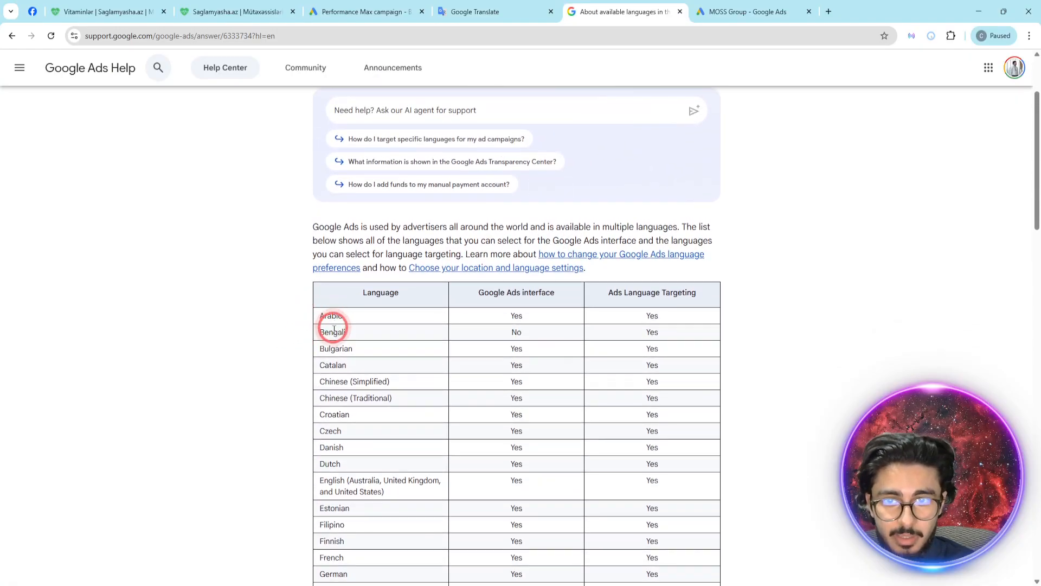
double_click(651, 315)
scroll(635, 363, "down", 6)
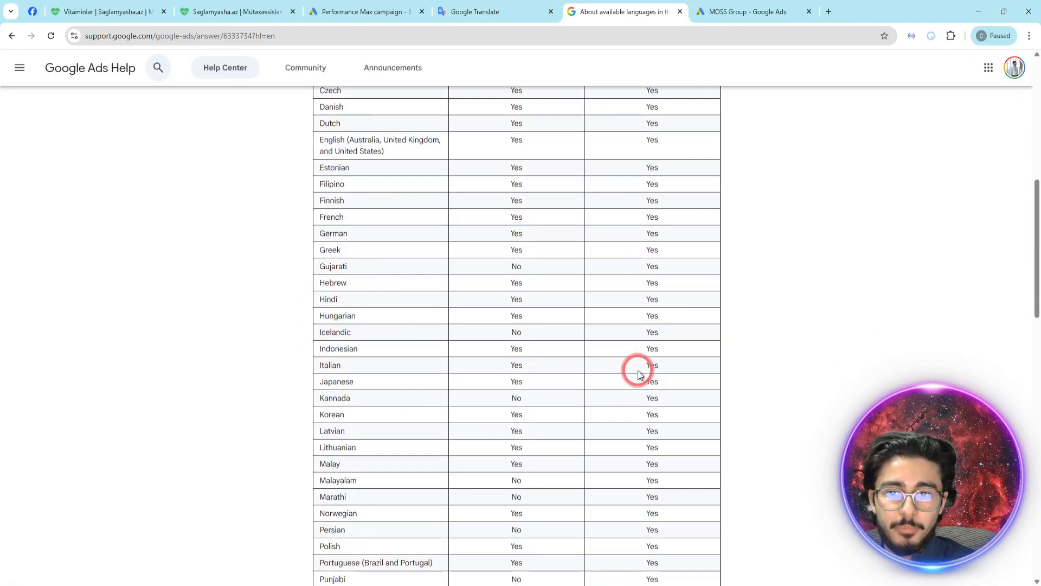
scroll(639, 374, "down", 6)
scroll(639, 375, "up", 12)
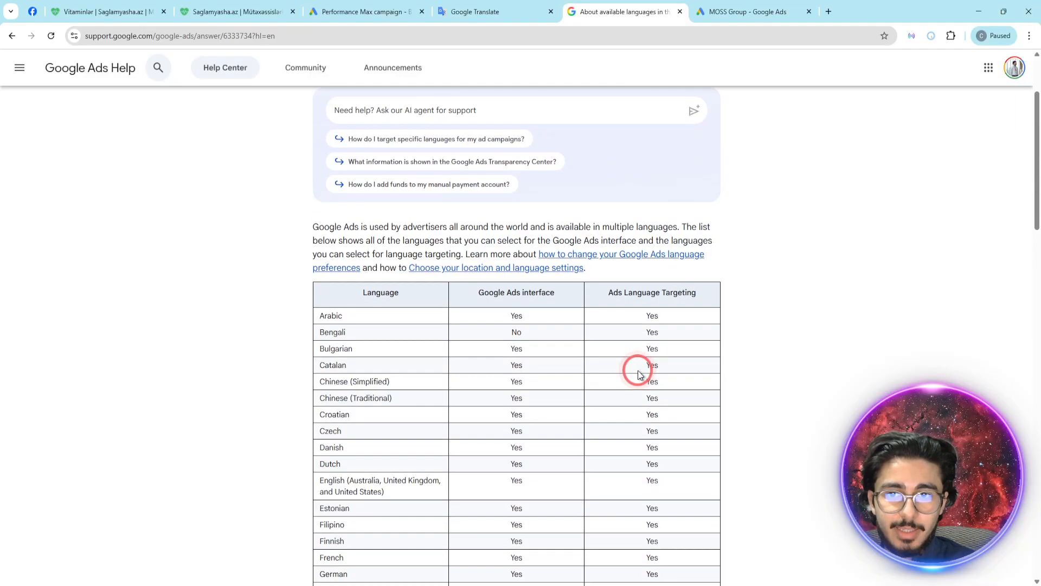
- Try the endings "elde et", "al", "oyren" and "ogren" after "digital marketinq kursu" in Google Translate, leaving "ogren" in place
left_click(477, 12)
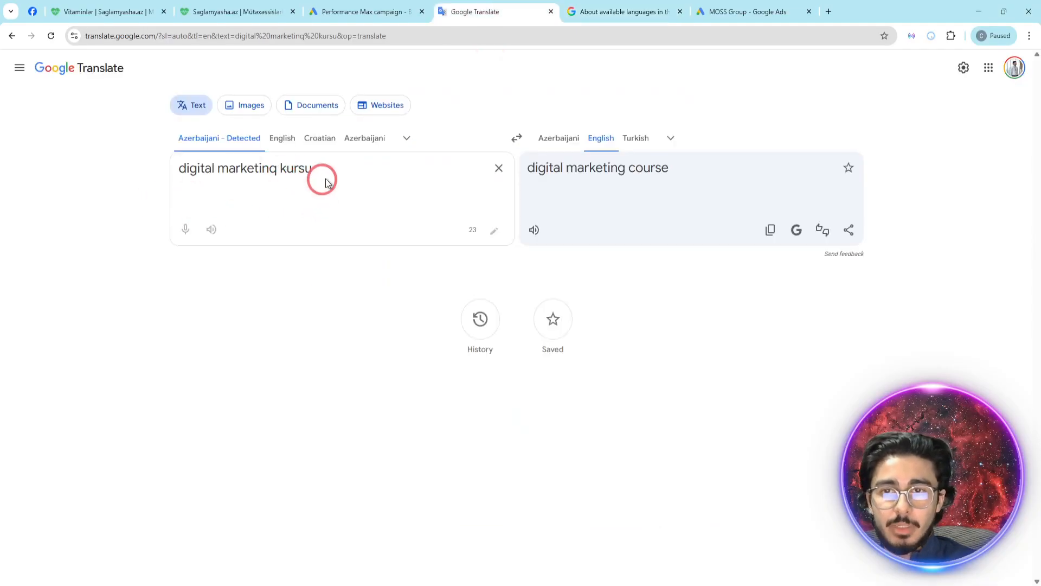
left_click(358, 7)
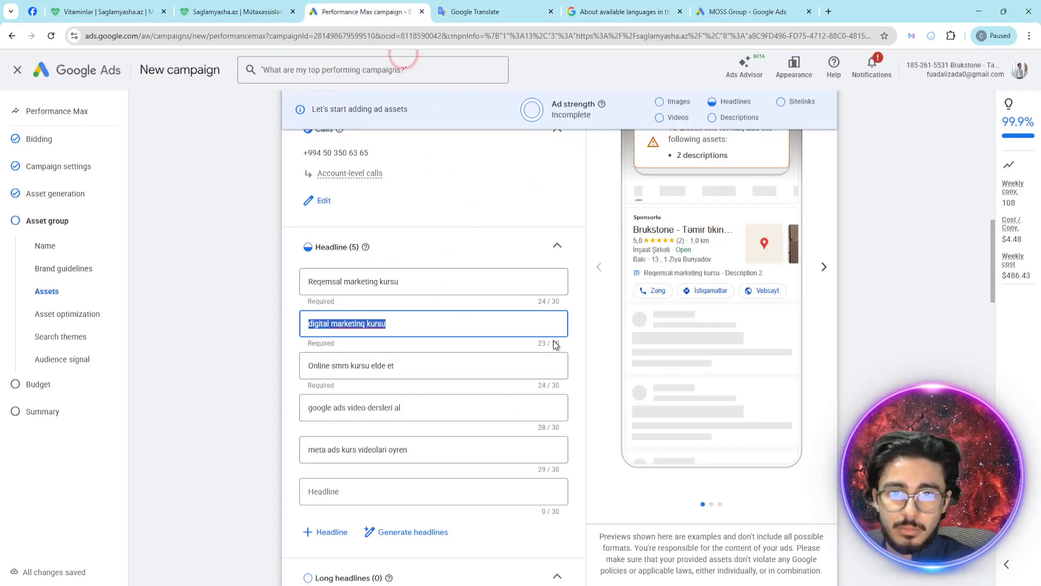
left_click(470, 12)
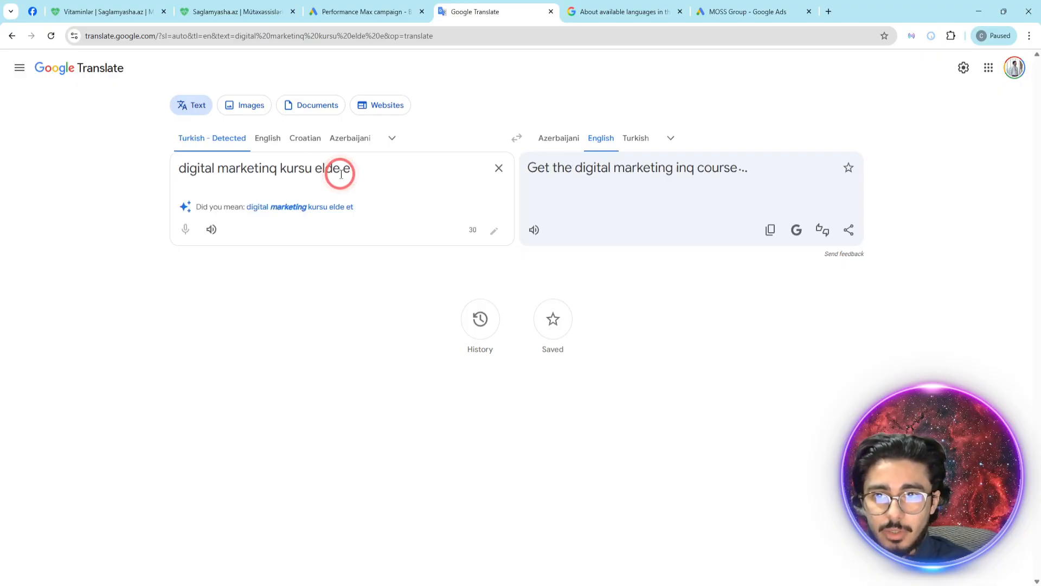
key("BackSpace")
key("BackSpace")
key("BackSpace")
key("BackSpace")
key("BackSpace")
key("BackSpace")
type("a")
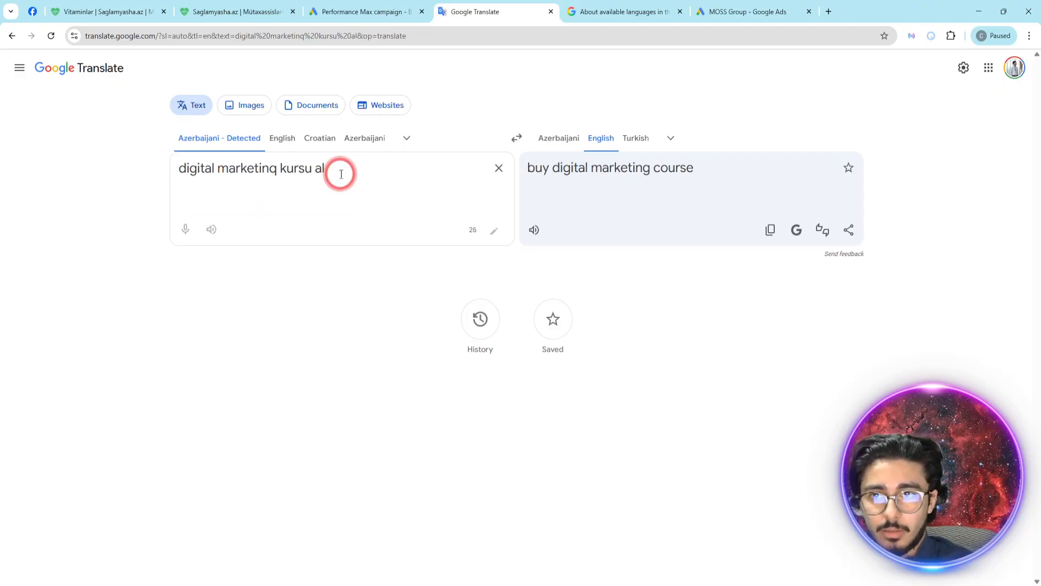
type("oyr")
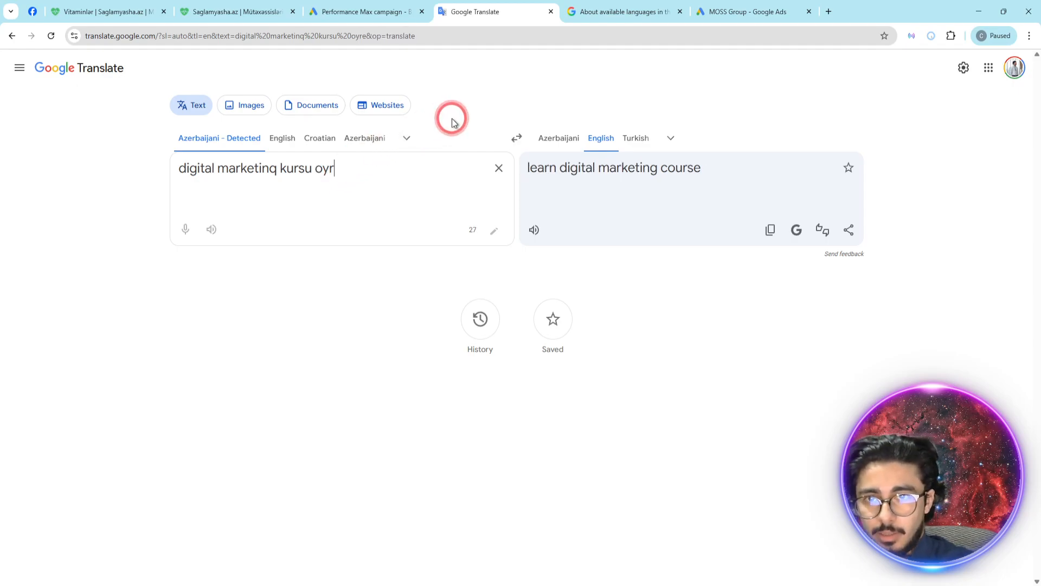
type("ox")
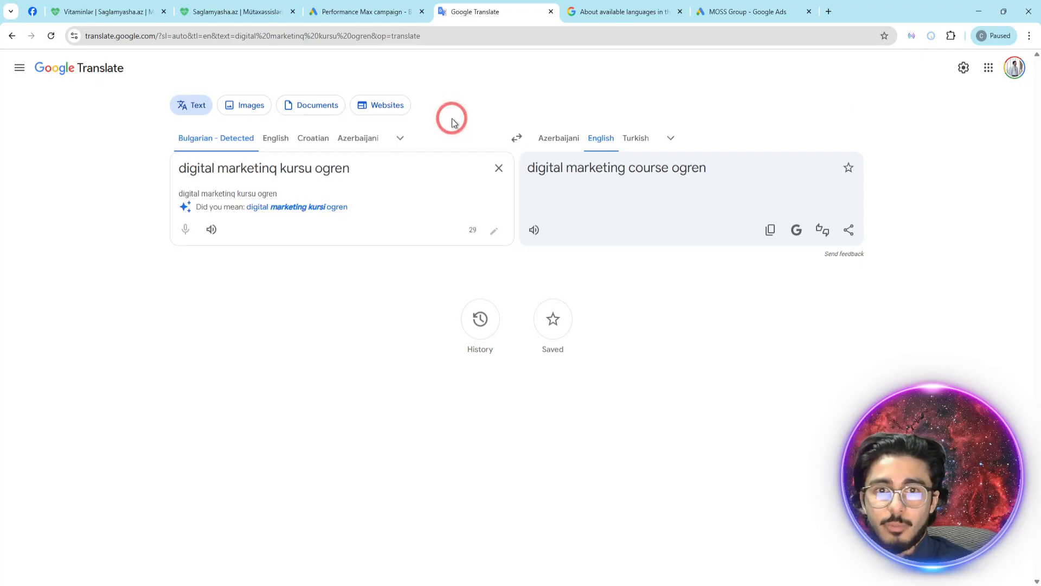
- Check the Bulgarian row in the help article's language table and return to the phrase in Google Translate
left_click(623, 11)
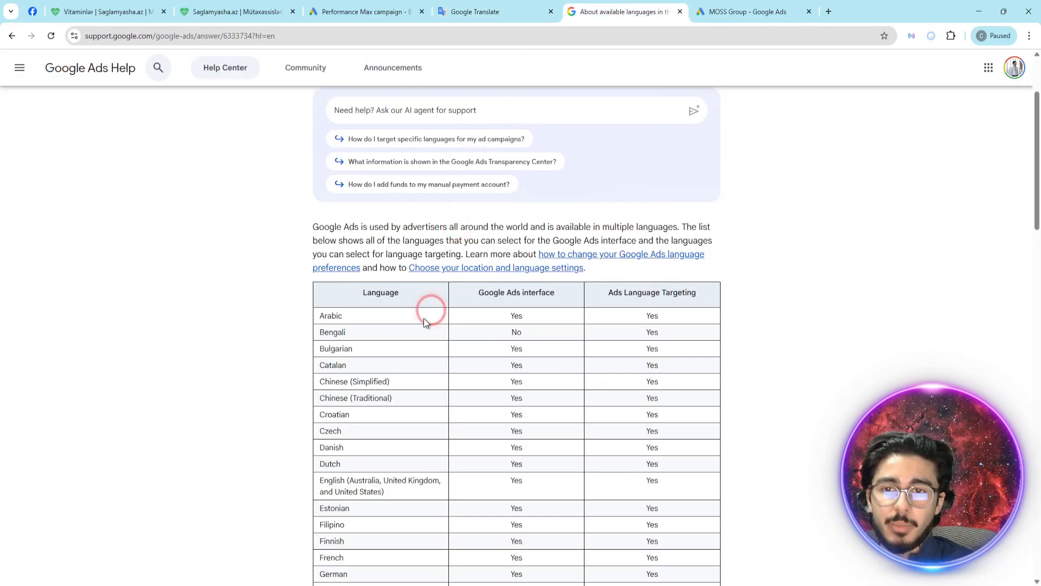
left_click_drag(359, 350, 319, 350)
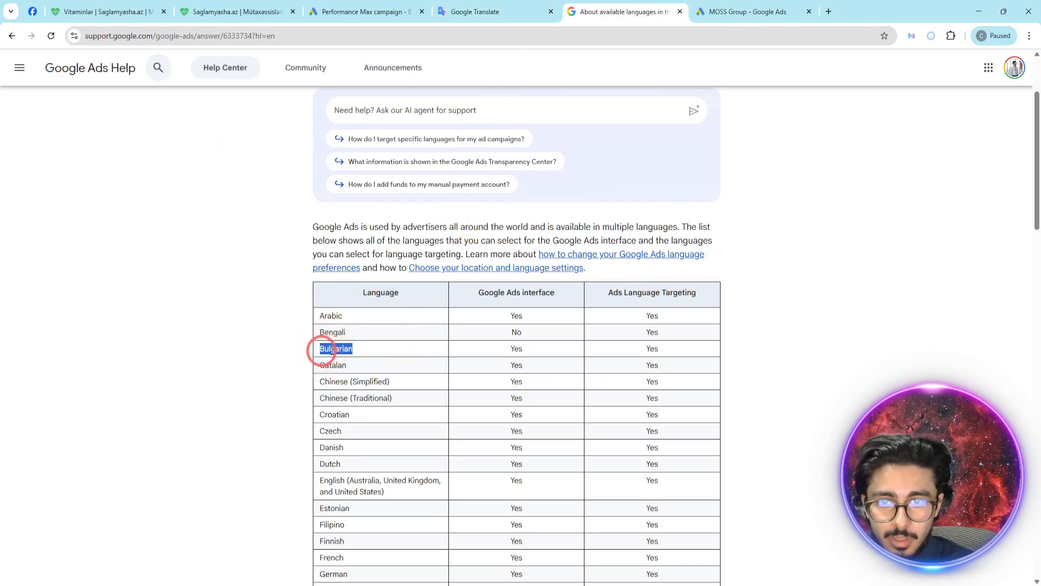
left_click(488, 6)
triple_click(337, 174)
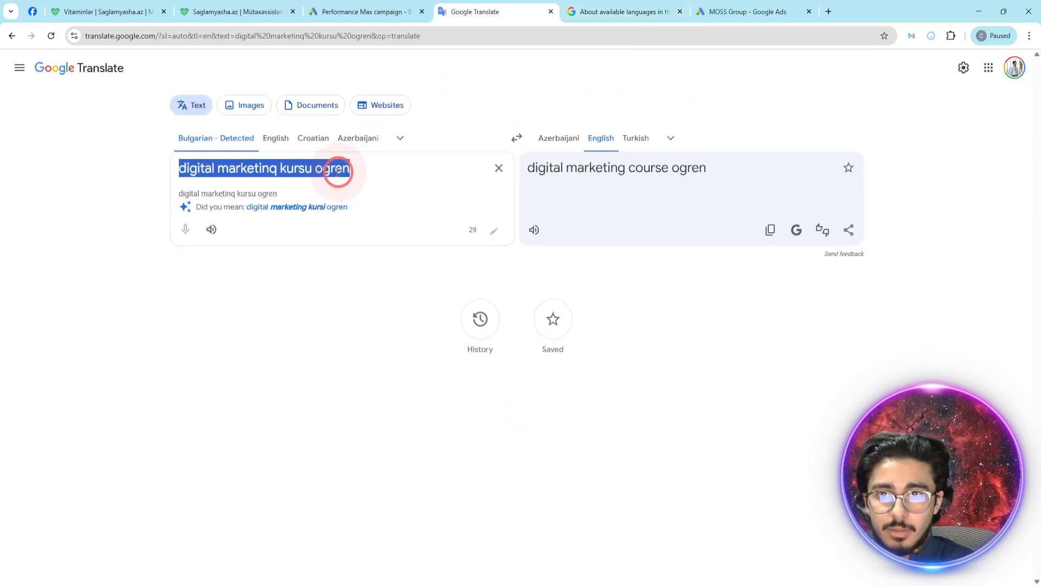
left_click(401, 172)
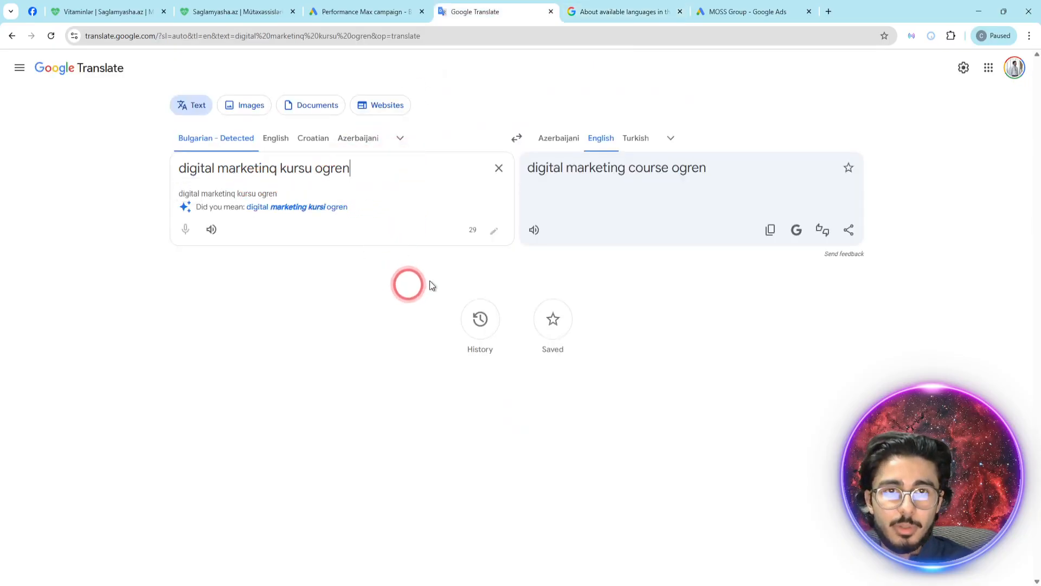
- Replace the campaign's second headline with "digital marketinq kursu ogren" copied from Google Translate
triple_click(326, 168)
key("ctrl+c")
left_click(360, 11)
key("ctrl+v")
- Copy the third headline, "Online smm kursu elde et", into Google Translate to detect its language
triple_click(448, 375)
key("ctrl+c")
left_click(499, 12)
triple_click(386, 174)
key("ctrl+v")
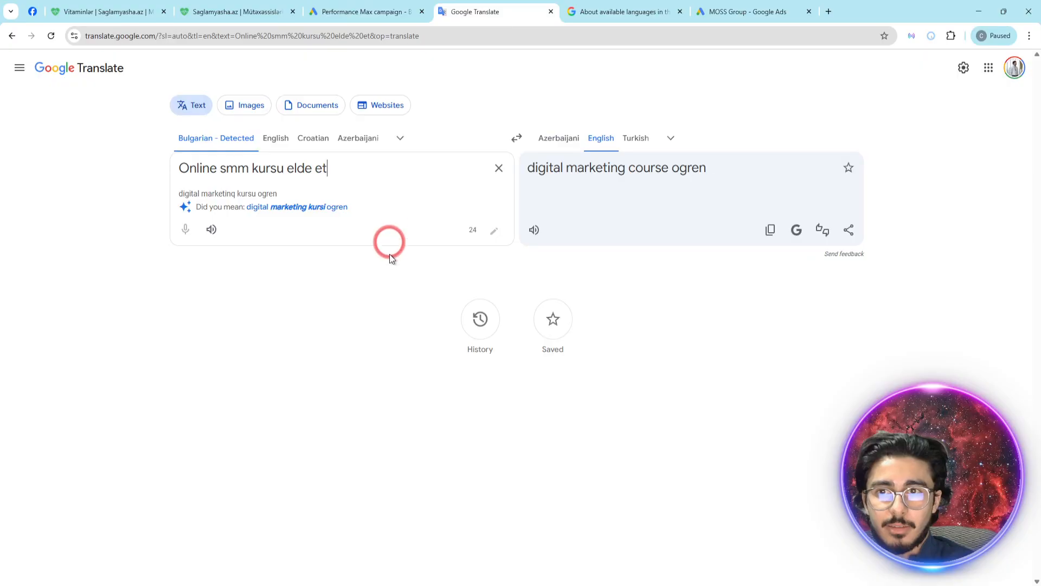
- Copy the fourth headline, "google ads video dersleri al", into Google Translate to detect its language
left_click(360, 7)
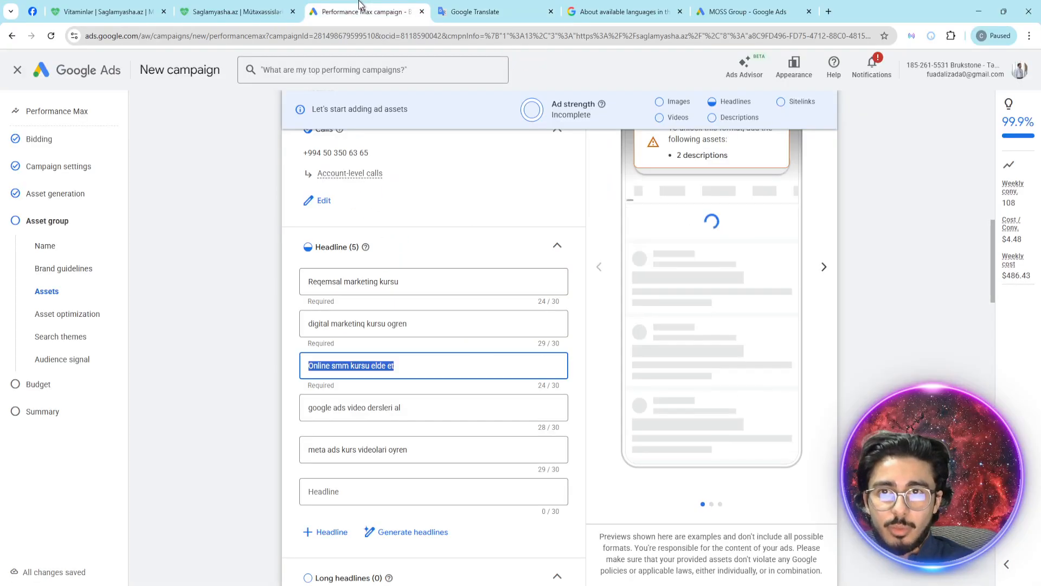
left_click(421, 409)
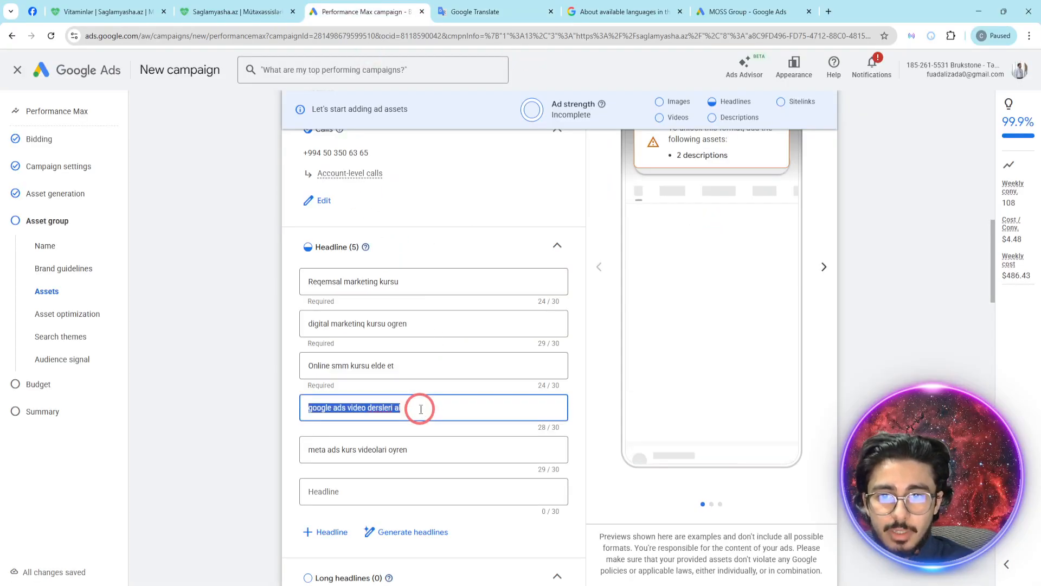
left_click(478, 11)
triple_click(359, 183)
key("ctrl+v")
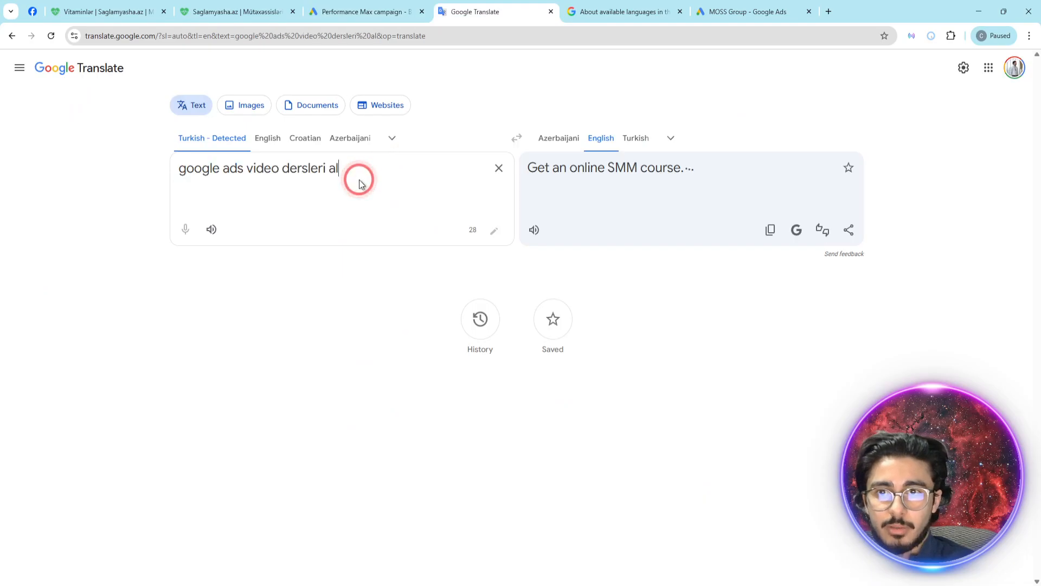
- Copy the fifth headline, "meta ads kurs videolari oyren", into Google Translate to detect its language
left_click(363, 11)
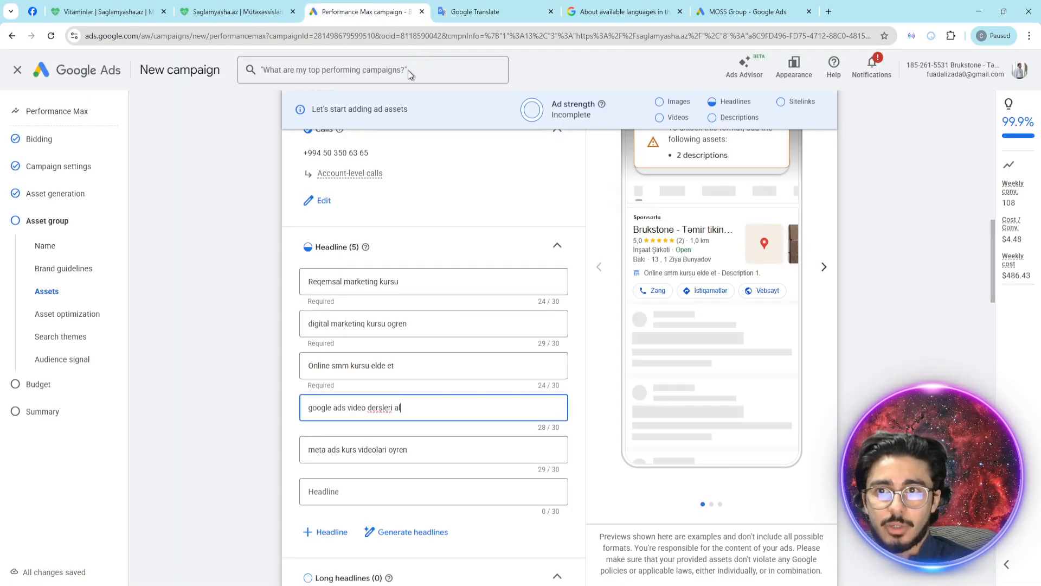
triple_click(416, 448)
key("ctrl+c")
left_click(477, 12)
triple_click(359, 174)
key("ctrl+v")
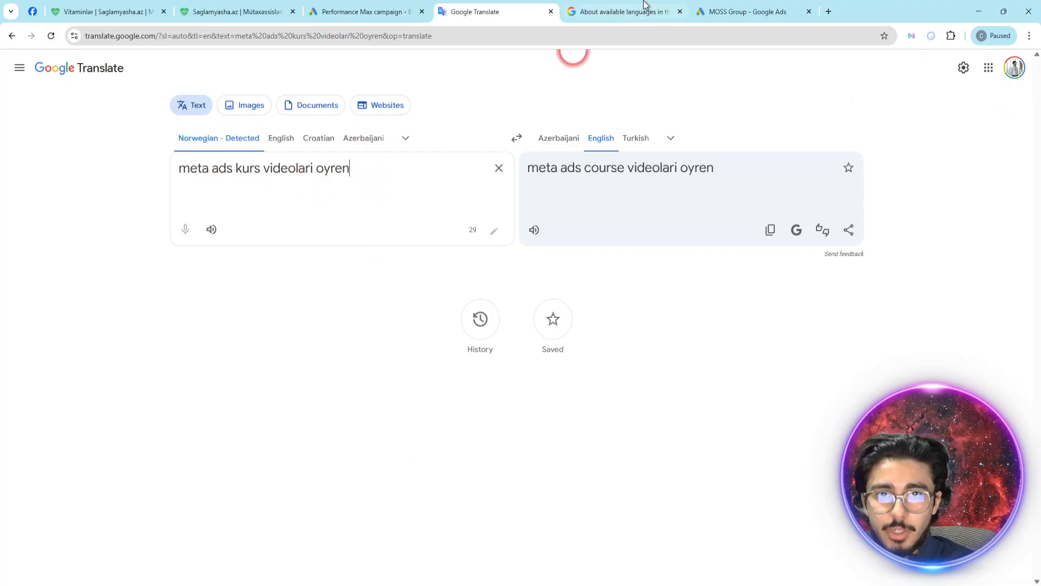
- Find "nor" in the languages help article and check the Norwegian row's interface and ad targeting support
left_click(610, 6)
left_click(508, 421)
key("ctrl+f")
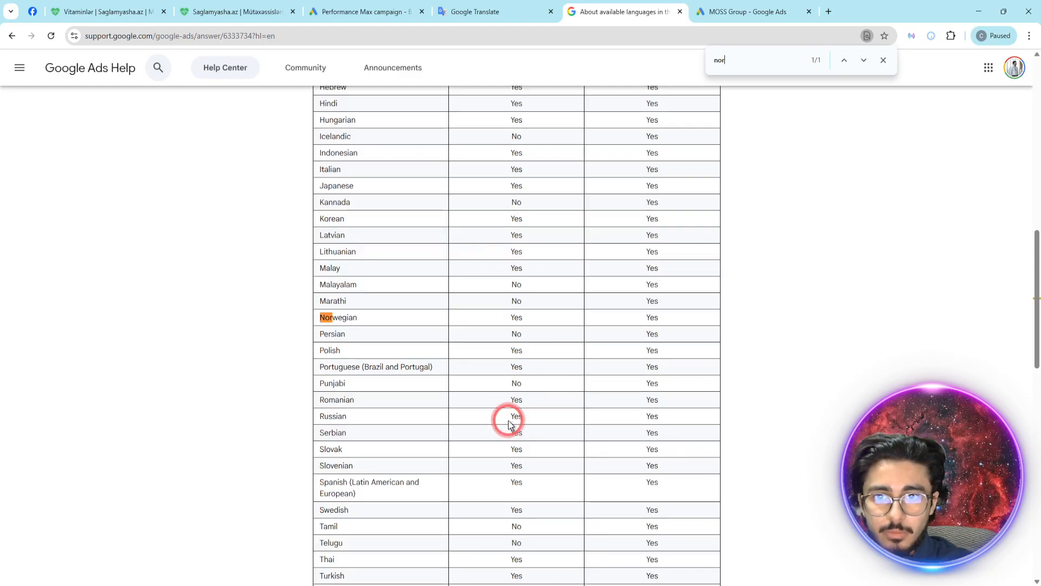
left_click_drag(320, 313, 674, 322)
left_click(673, 320)
left_click(767, 143)
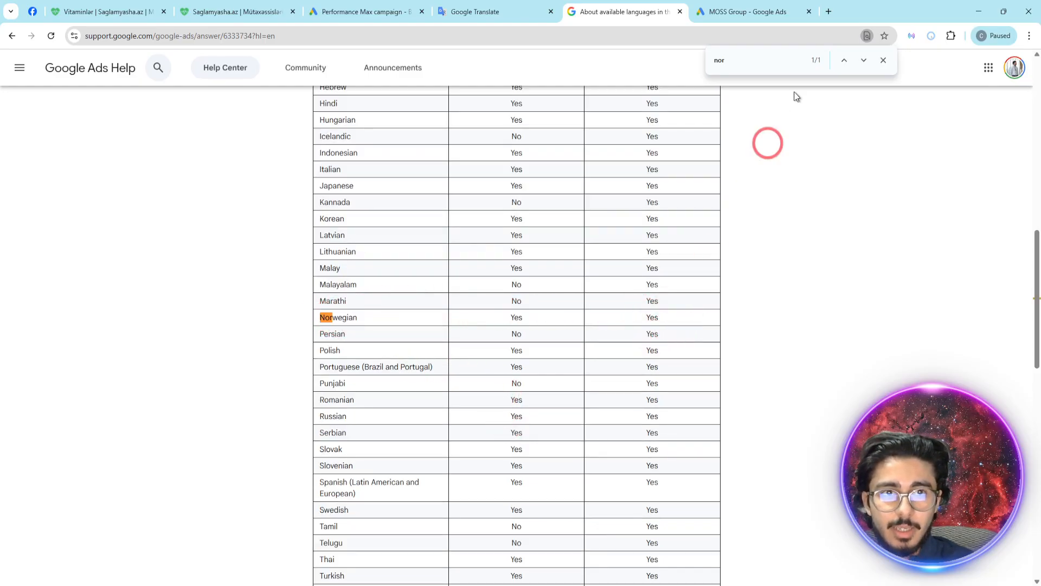
left_click(418, 7)
left_click(424, 448)
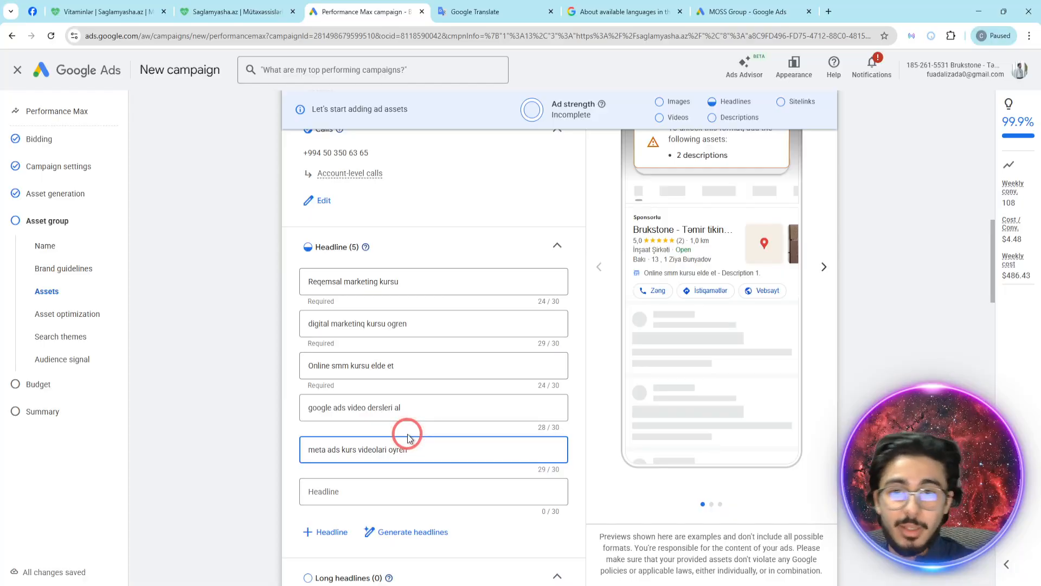
scroll(407, 438, "up", 6)
left_click_drag(411, 409, 306, 414)
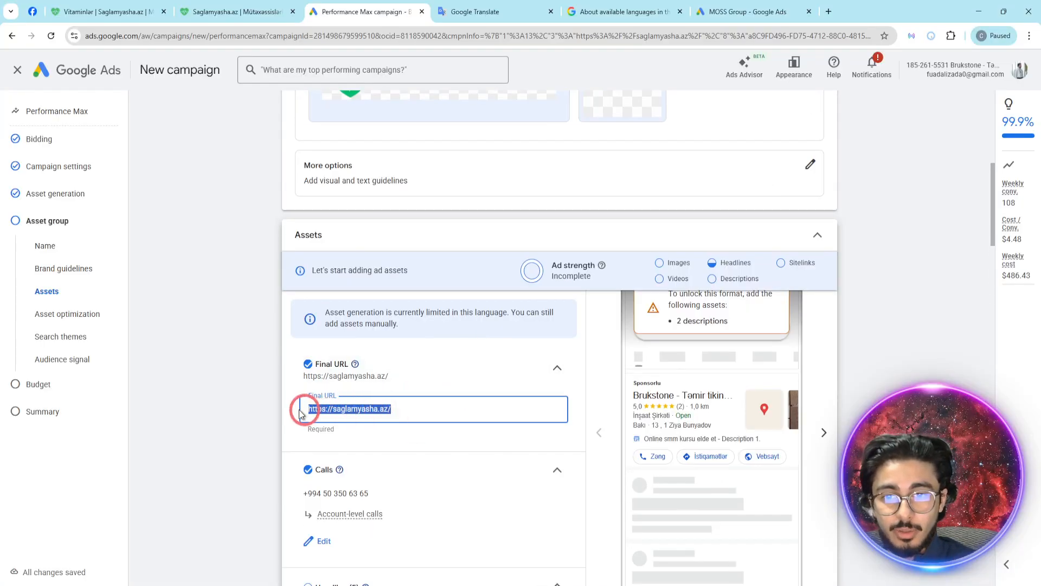
left_click_drag(390, 408, 247, 393)
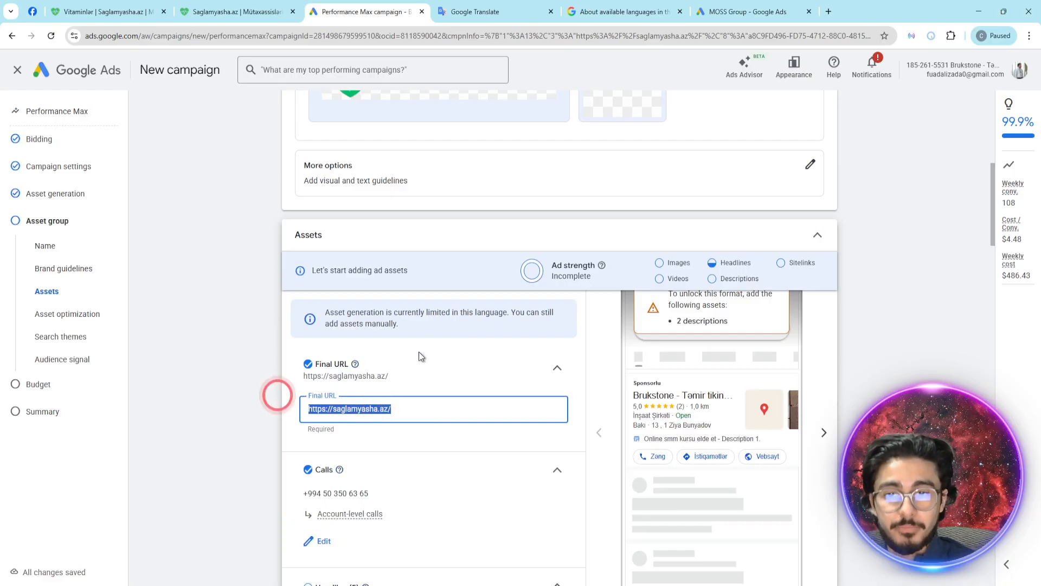
scroll(416, 358, "down", 4)
scroll(425, 353, "up", 2)
left_click(418, 296)
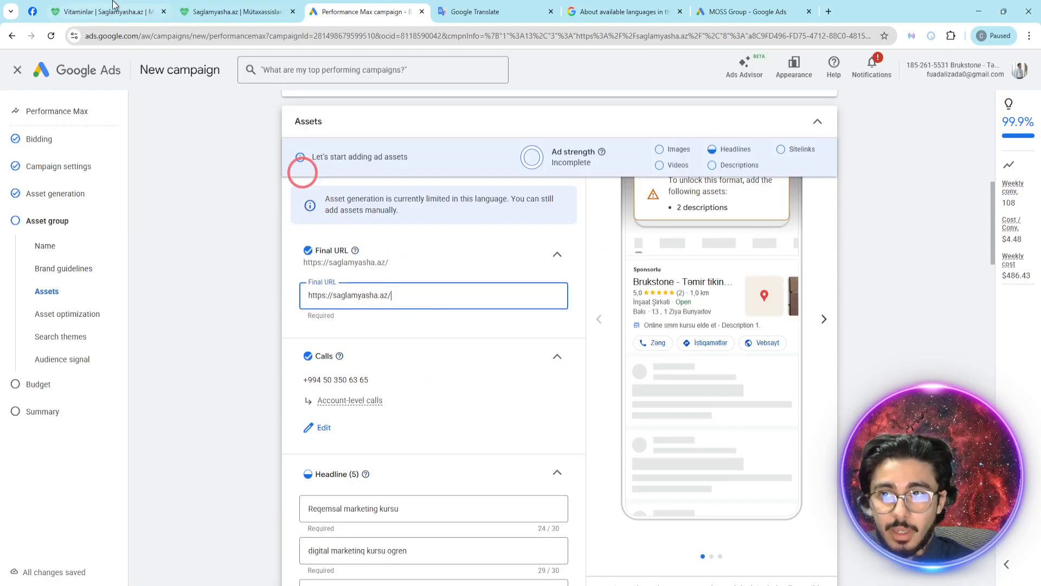
- Open the home page of saglamyasha.az in its browser tab and look through its articles
left_click(130, 10)
left_click(238, 12)
left_click(235, 74)
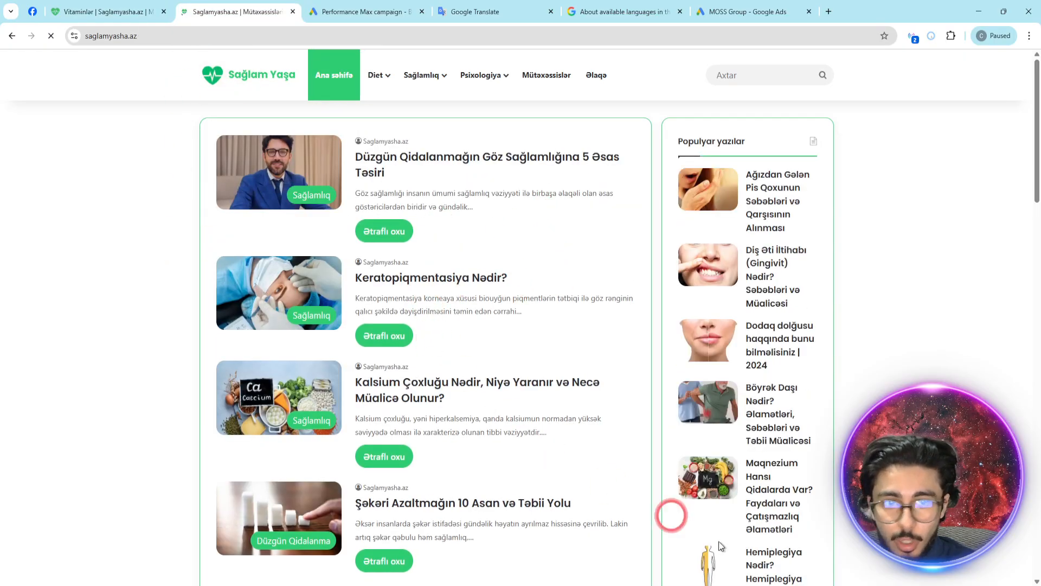
scroll(577, 506, "down", 10)
scroll(580, 486, "up", 10)
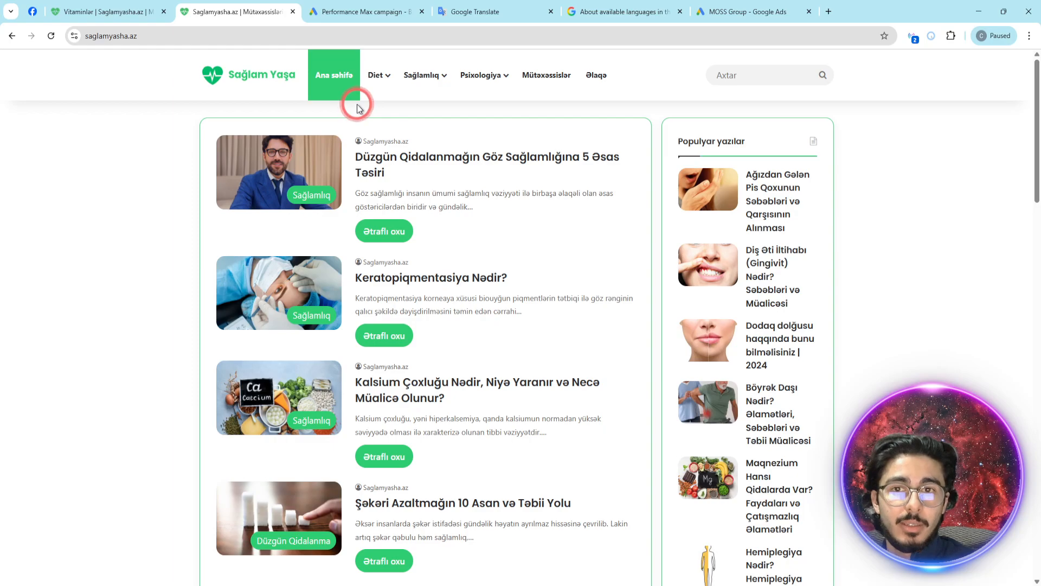
- Search Google for "baku electronics" in a new tab and open the Baku Electronics website
key("ctrl+t")
type("bak")
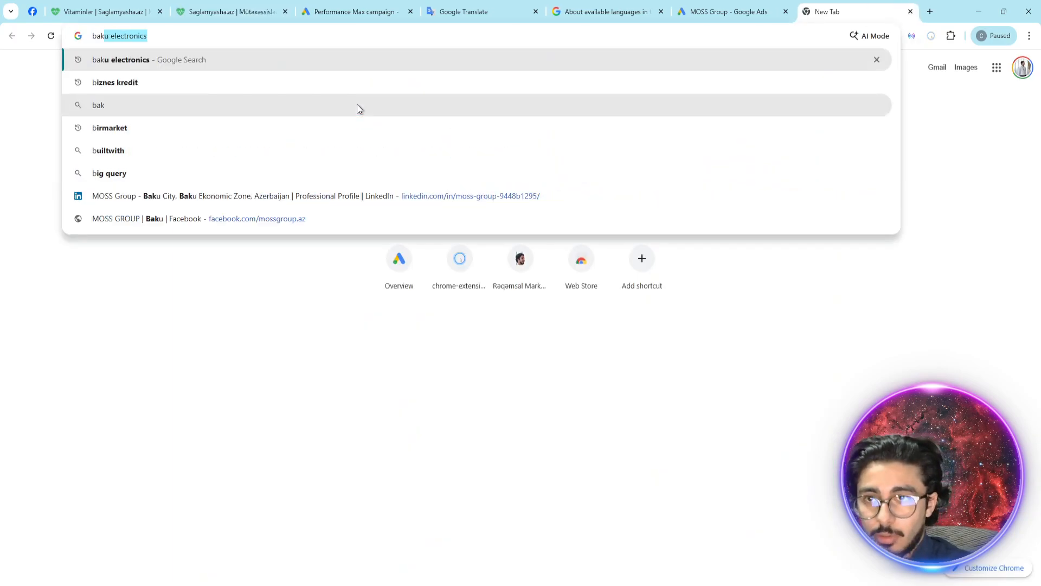
type("u")
key("Return")
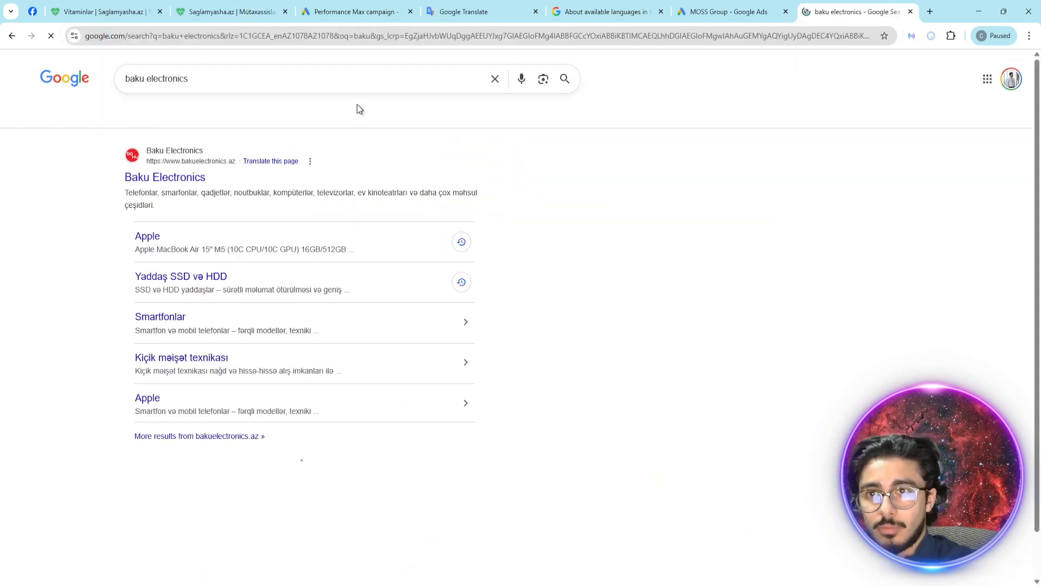
left_click(151, 178)
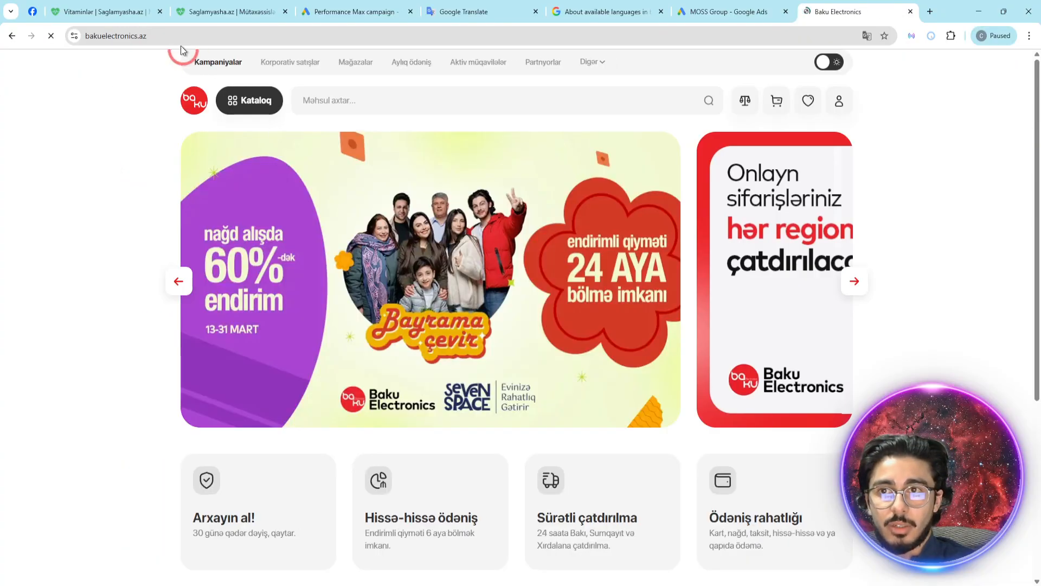
- Load the Russian version of the Baku Electronics site at bakuelectronics.az/ru
left_click(179, 36)
left_click(179, 36)
type(".ru")
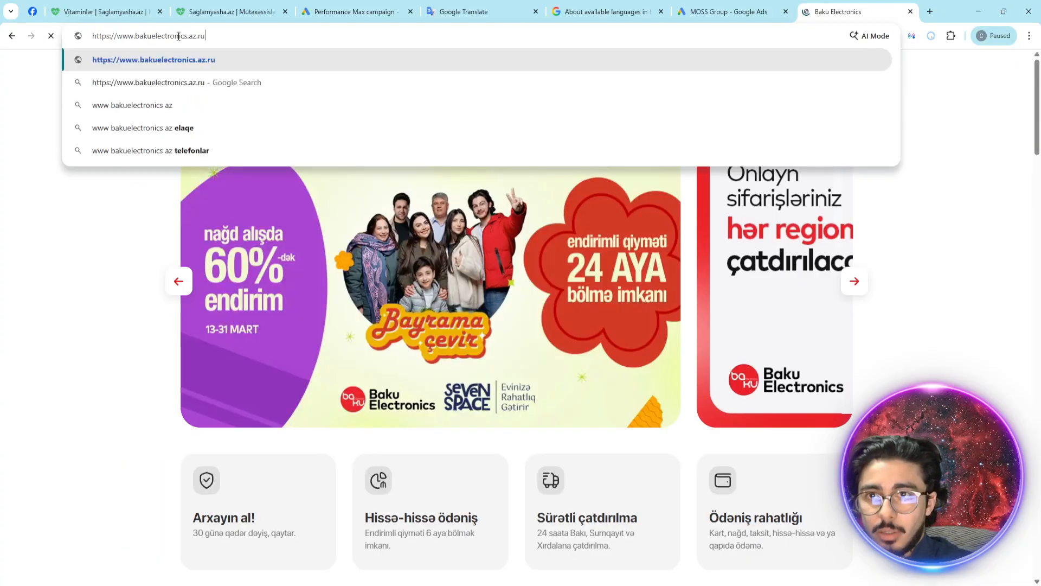
key("BackSpace")
key("BackSpace")
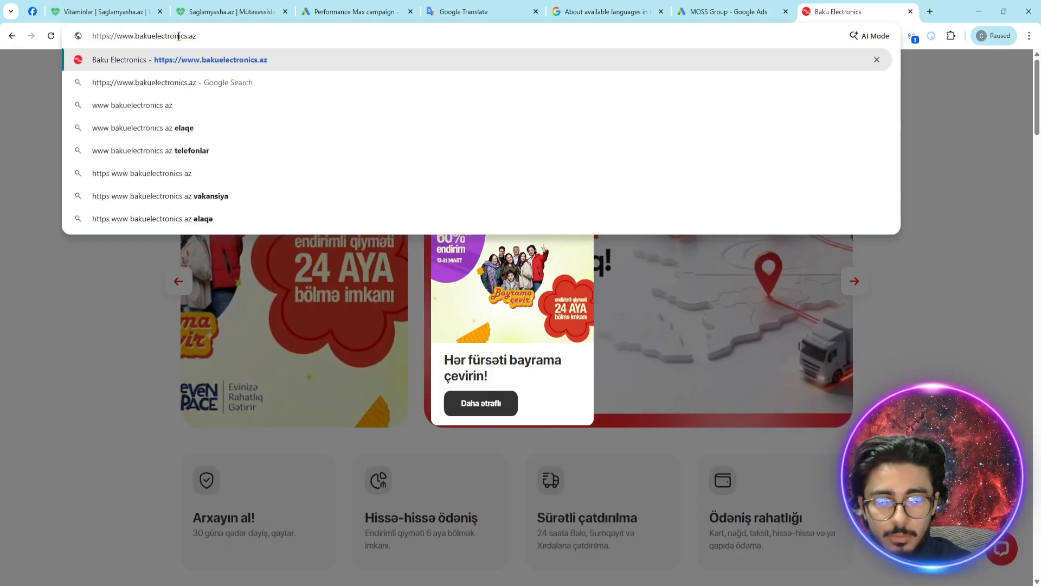
type("/ru")
key("Return")
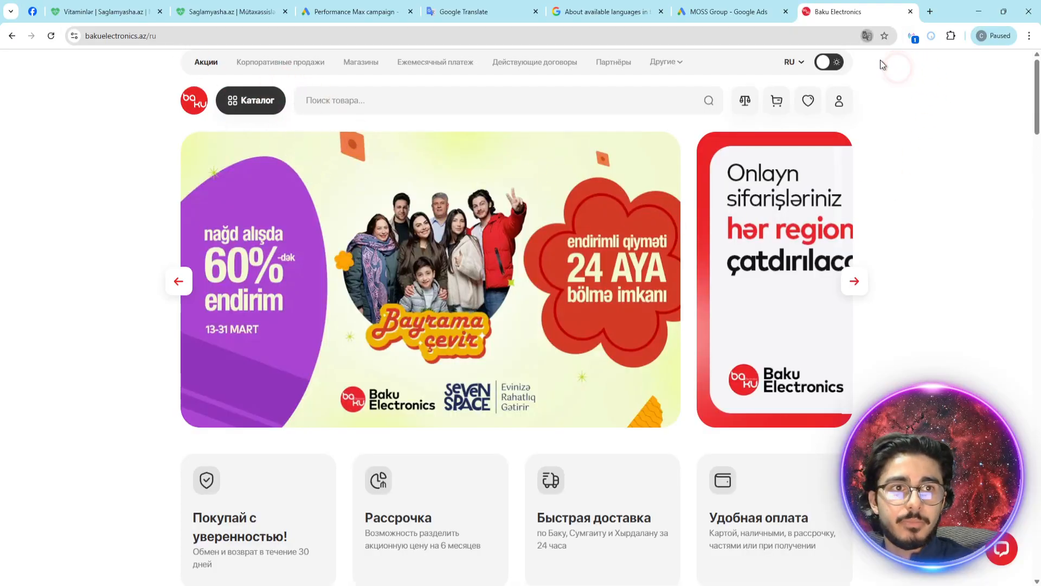
- Look through the Russian home page of Baku Electronics, examining the language of its URL, product names, video titles and banners
left_click(158, 37)
left_click(142, 118)
left_click(301, 405)
left_click(549, 286)
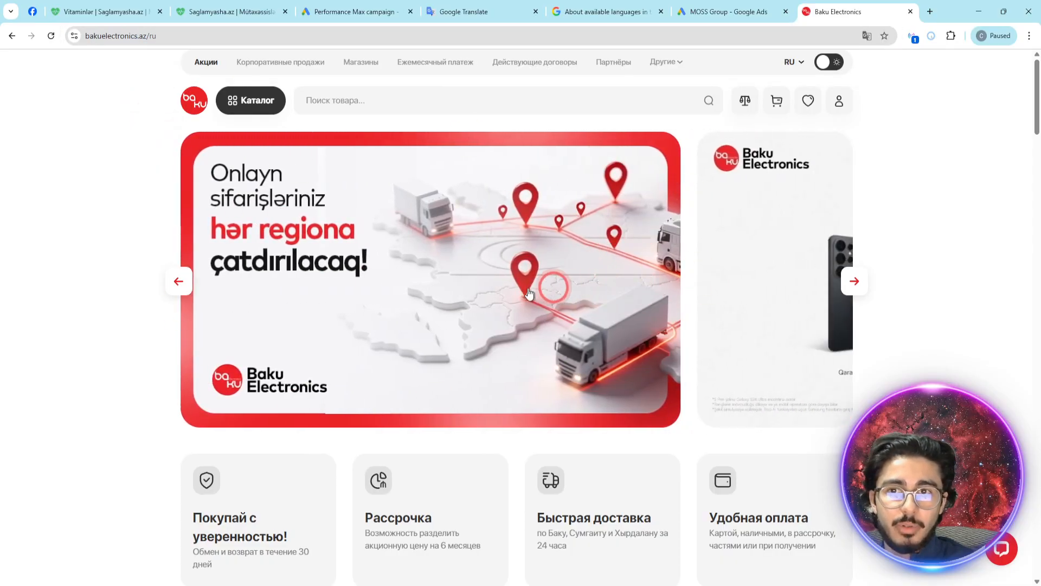
scroll(651, 342, "down", 4)
left_click(260, 331)
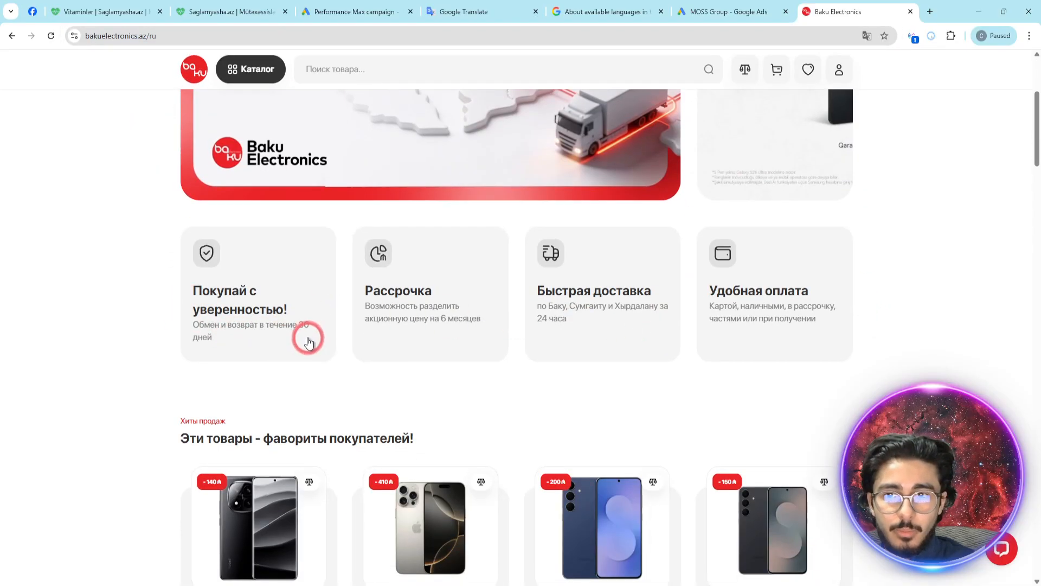
scroll(488, 282, "down", 12)
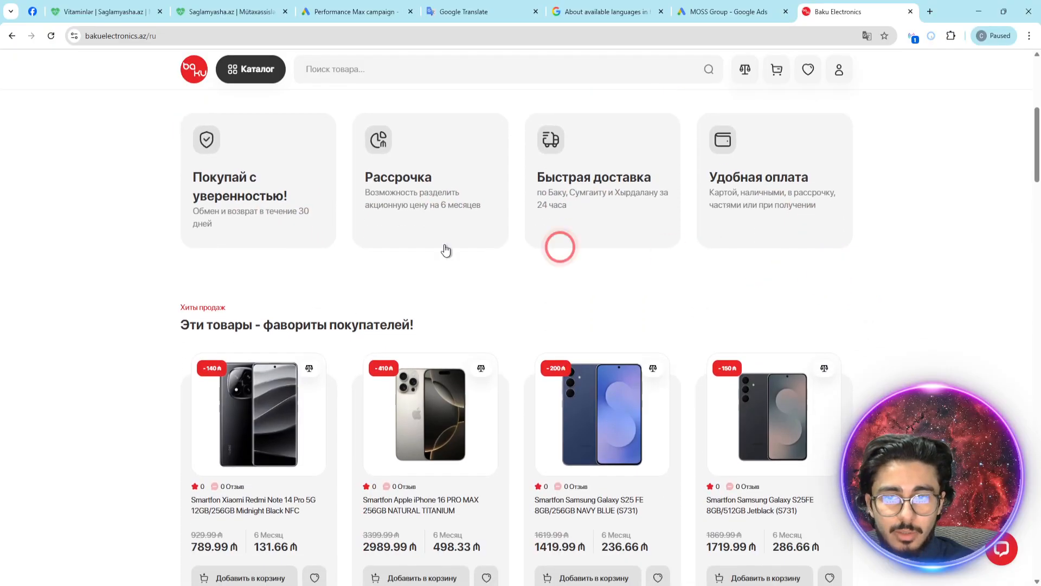
scroll(391, 283, "down", 10)
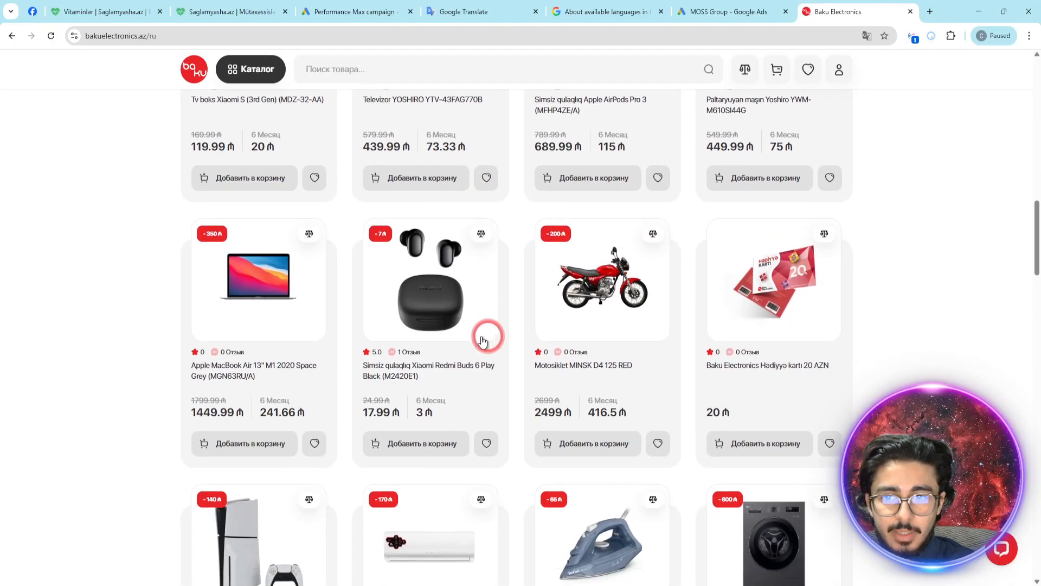
scroll(569, 368, "up", 16)
scroll(570, 367, "down", 17)
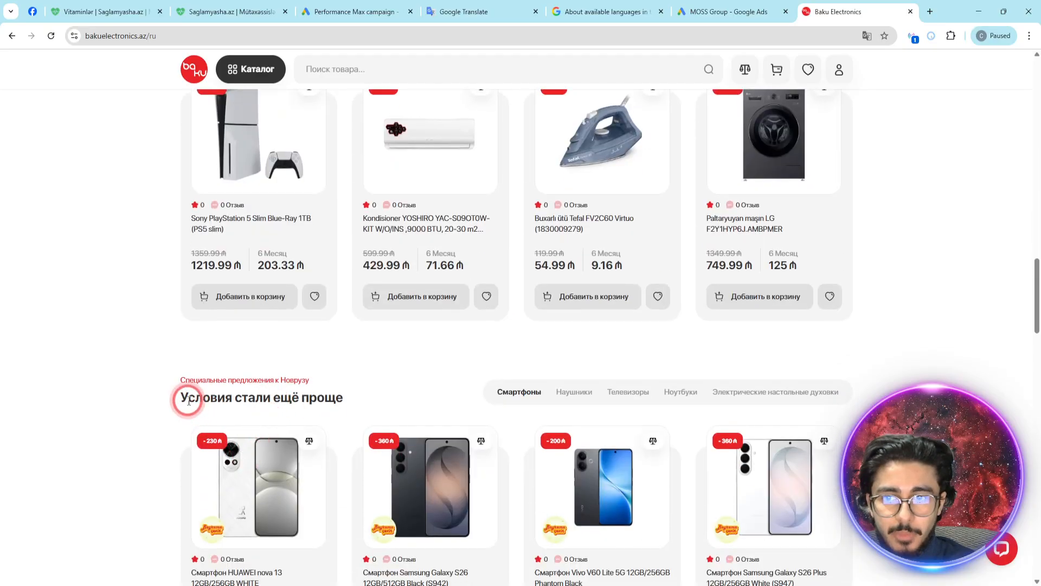
left_click_drag(182, 397, 383, 386)
scroll(383, 386, "down", 13)
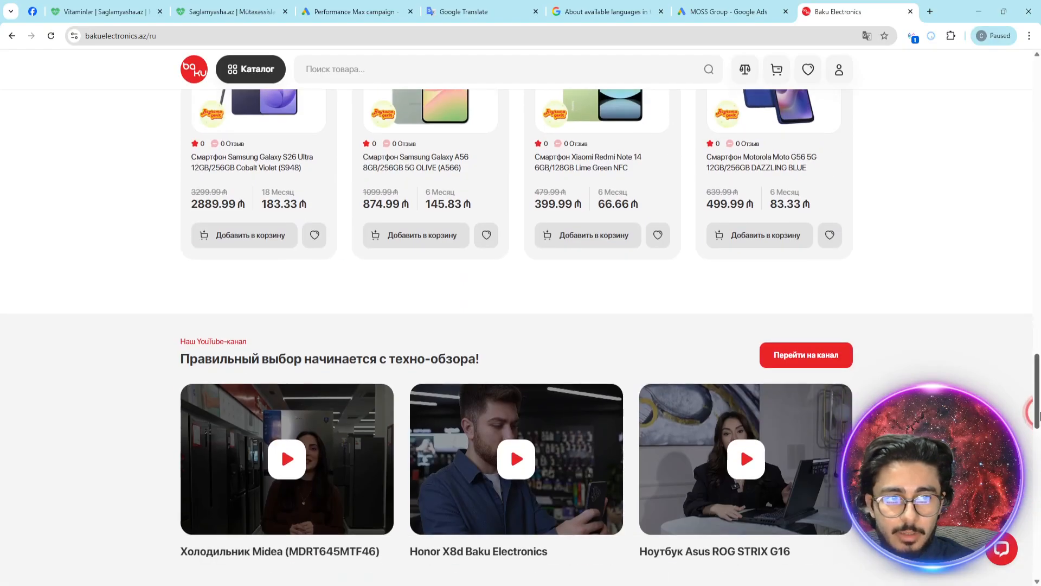
scroll(1039, 472, "down", 7)
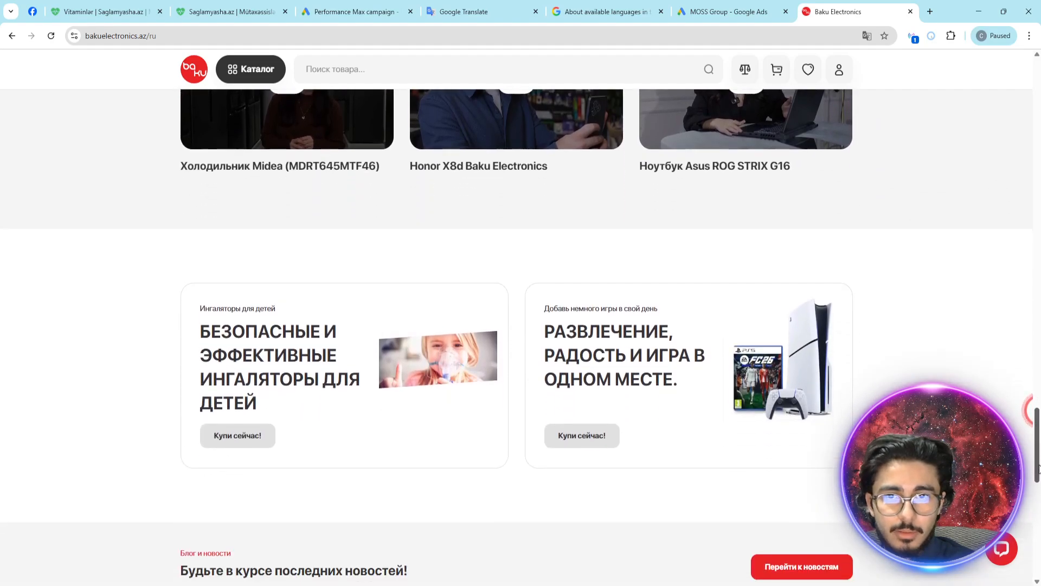
left_click_drag(1038, 467, 1039, 433)
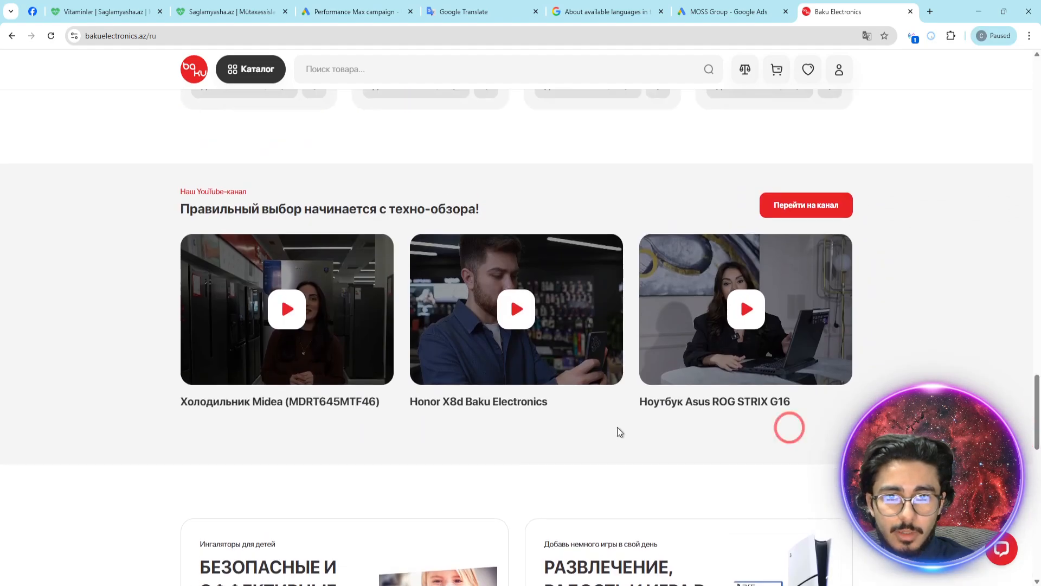
left_click_drag(139, 418, 1004, 404)
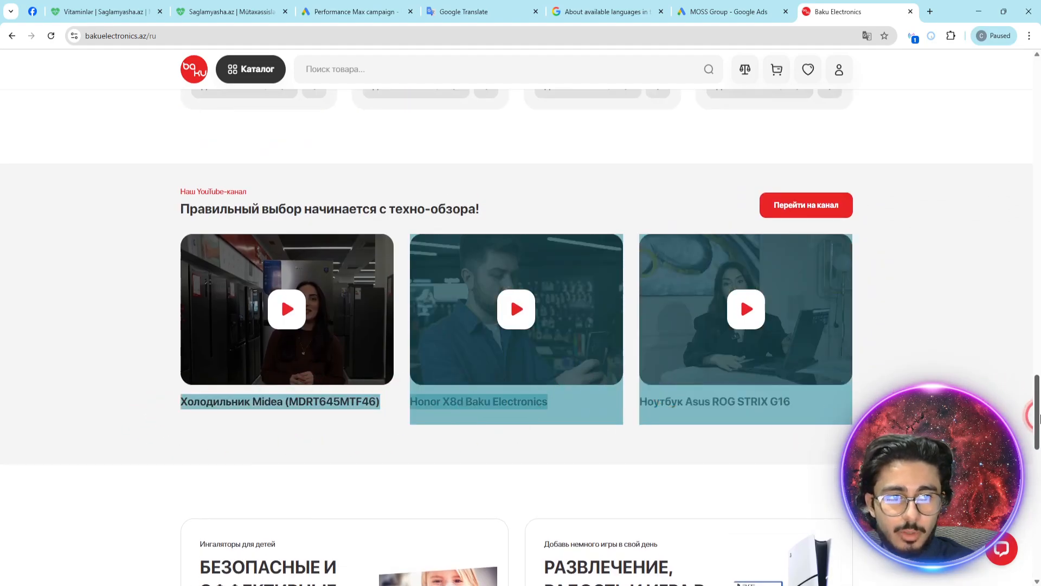
scroll(1038, 412, "down", 8)
scroll(366, 352, "down", 1)
left_click_drag(367, 353, 103, 330)
left_click(102, 330)
left_click_drag(1037, 465, 1036, 77)
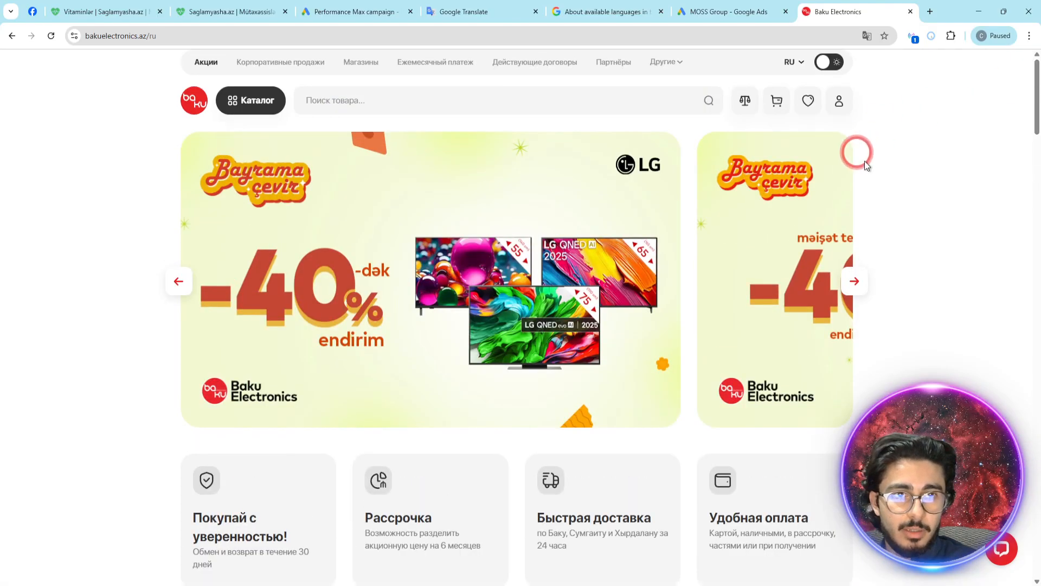
- Open the Быстрая доставка page from the Russian home page and examine the language of its heading and body text
scroll(515, 334, "down", 2)
scroll(512, 330, "down", 5)
scroll(377, 235, "up", 3)
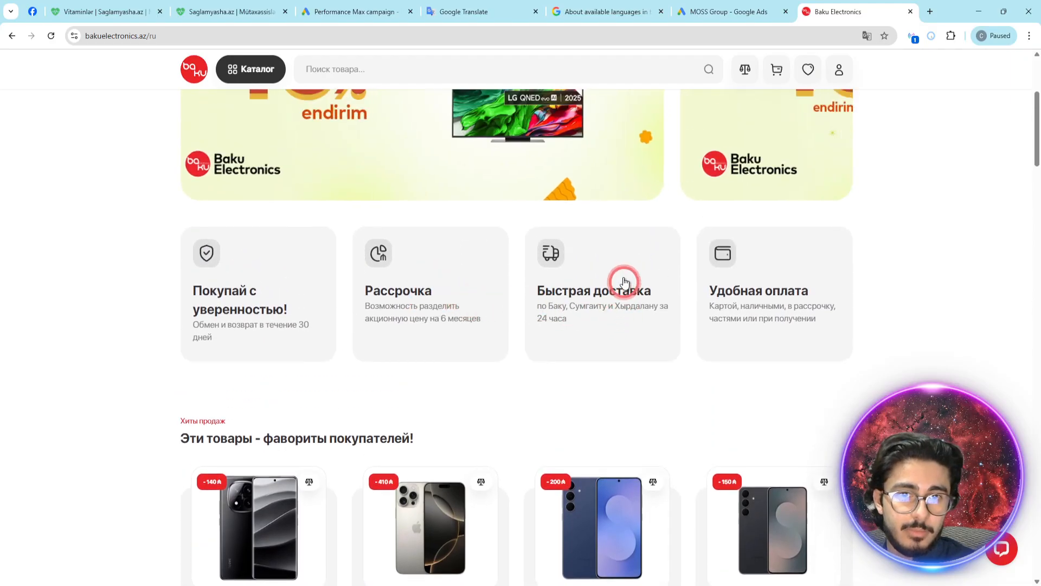
left_click(606, 268)
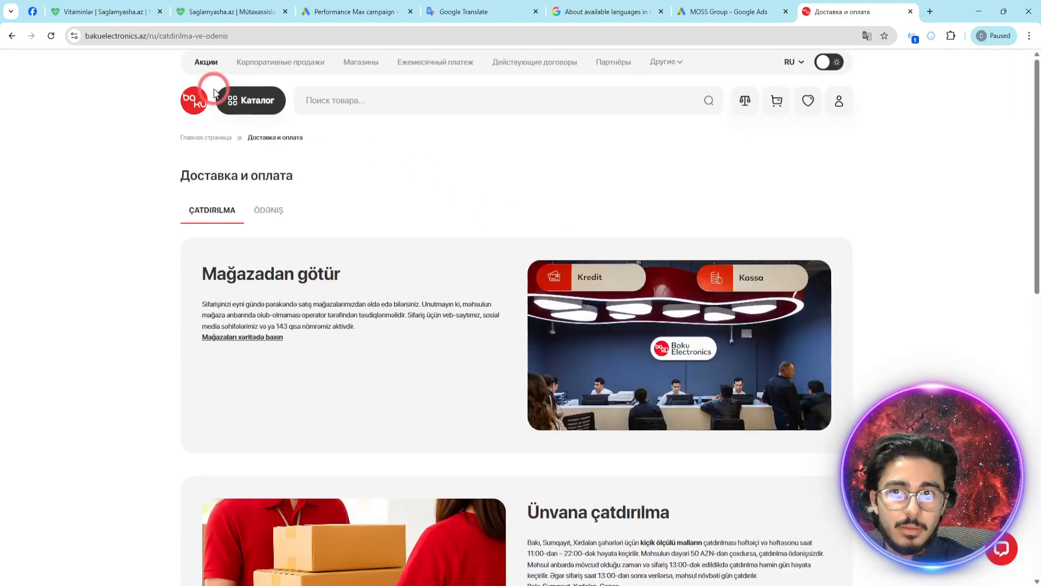
left_click_drag(281, 185, 168, 168)
left_click(369, 190)
left_click(237, 264)
scroll(202, 272, "down", 3)
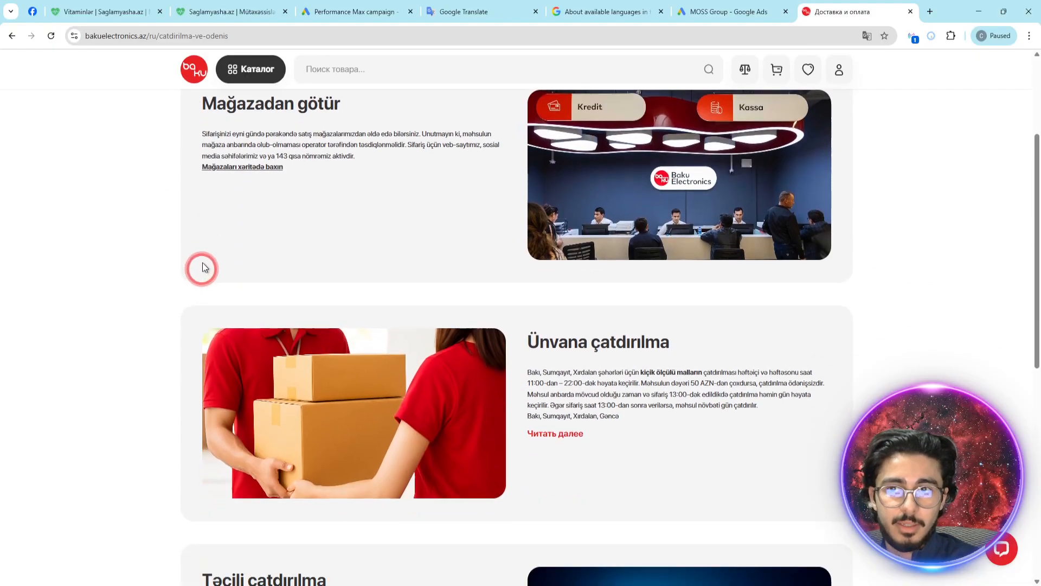
scroll(580, 323, "down", 5)
scroll(653, 342, "up", 5)
scroll(652, 341, "up", 3)
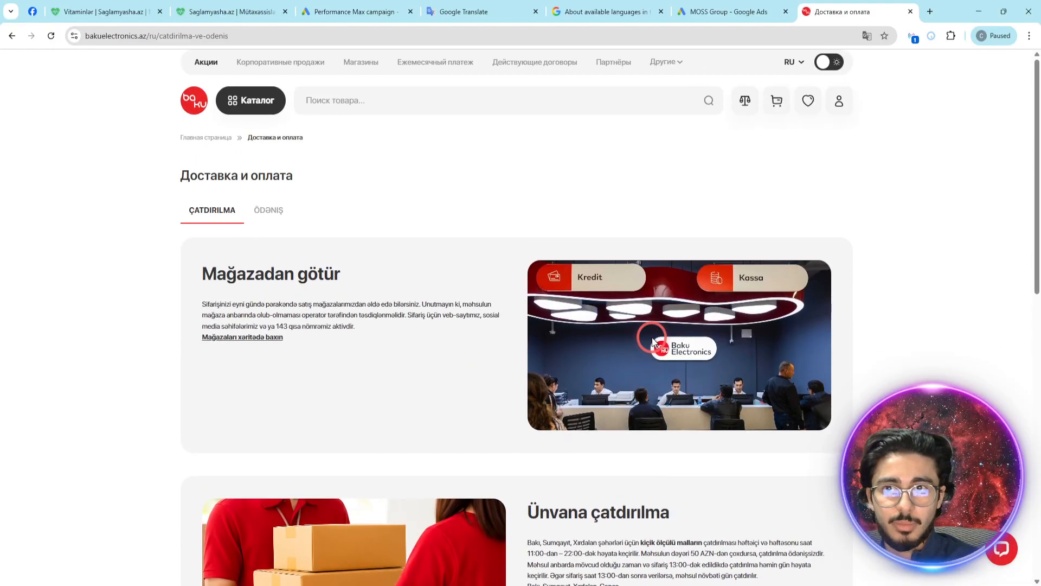
- Open the Nokia push-button phones in the Russian catalog and examine the language of the product page and filters
left_click(237, 103)
left_click(481, 341)
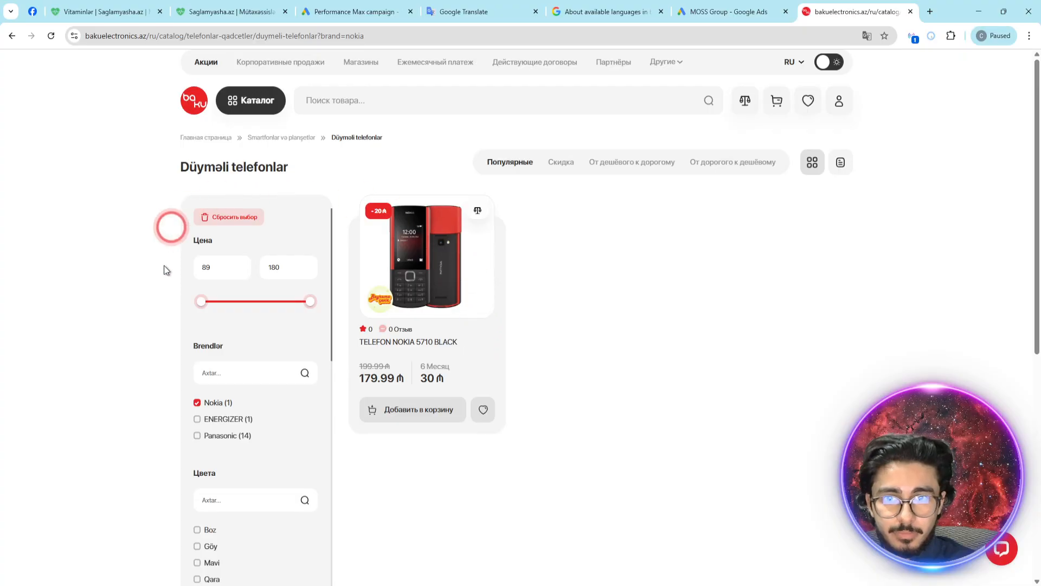
scroll(383, 365, "down", 3)
scroll(249, 349, "up", 3)
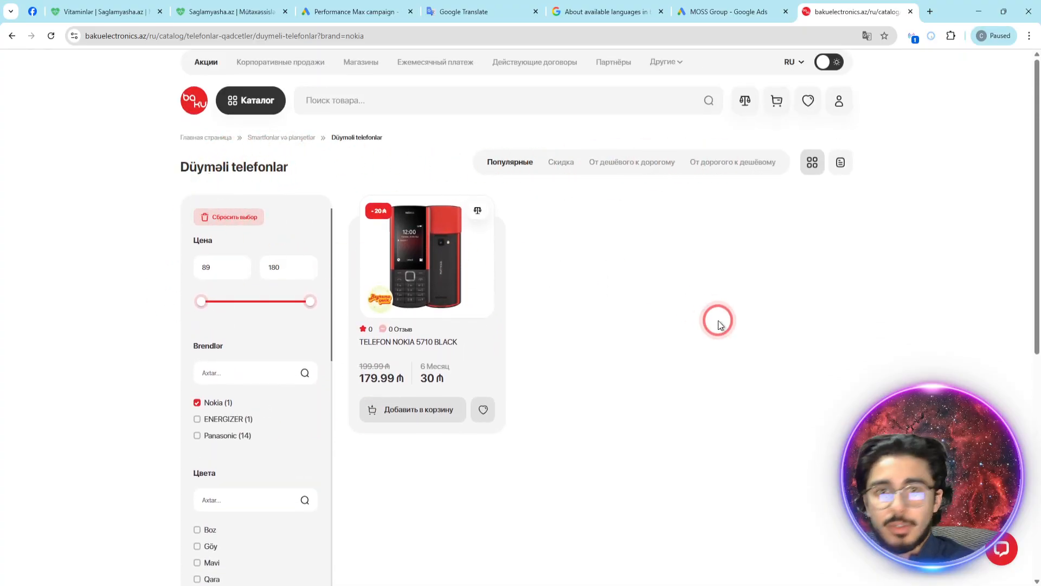
- Switch the site language to AZ and return to the Baku Electronics home page
left_click(792, 62)
left_click(793, 97)
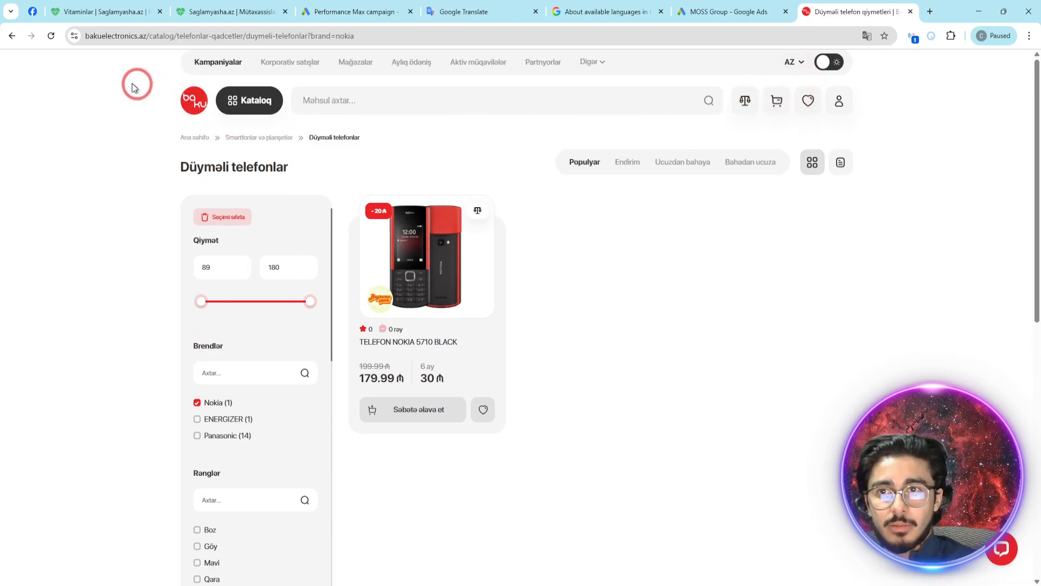
left_click(195, 105)
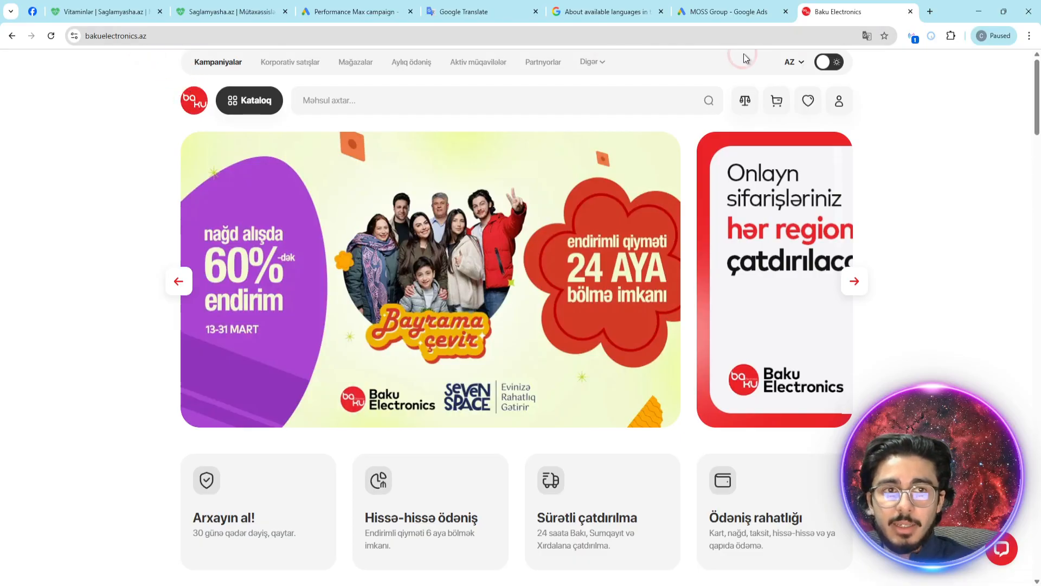
- Switch the home page to RU and look it over
left_click(793, 64)
left_click(793, 98)
scroll(675, 249, "down", 5)
scroll(675, 249, "up", 5)
- Replace the language code in the site's URL with en and load bakuelectronics.az/en
left_click(158, 37)
left_click_drag(150, 36, 149, 37)
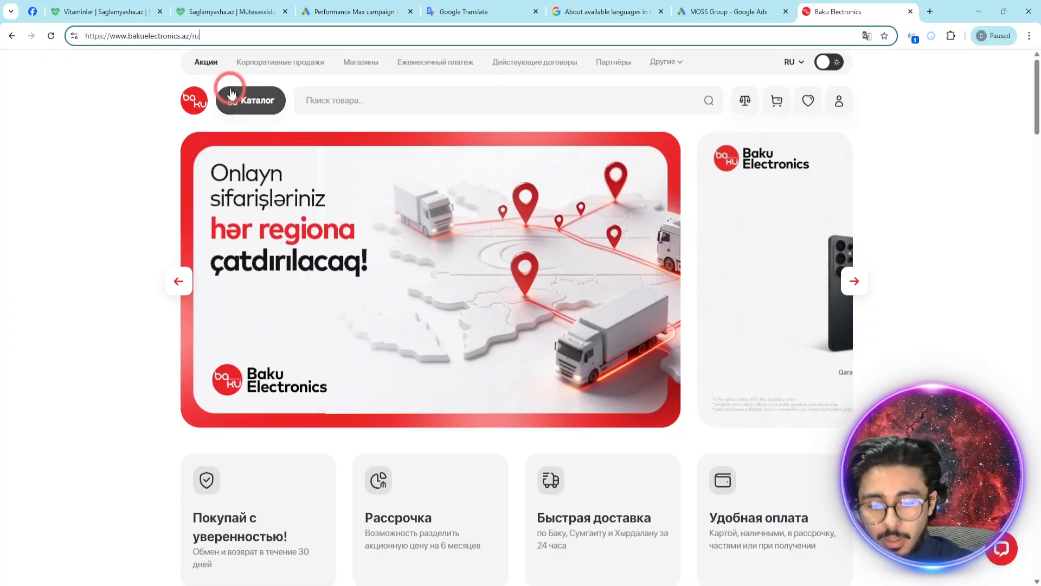
key("BackSpace")
key("BackSpace")
type("en")
key("Return")
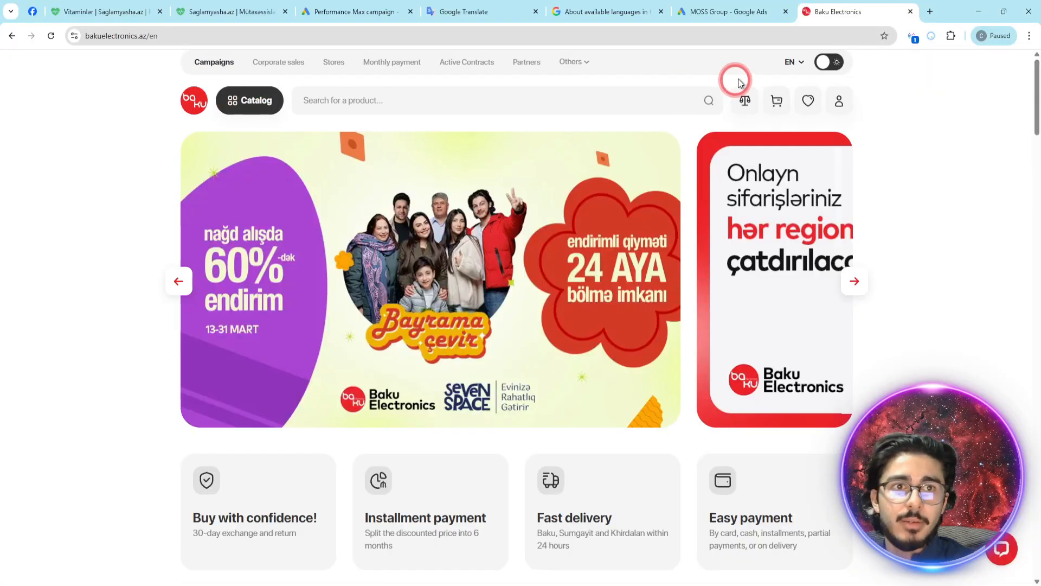
- View the site's language options and open the Fast delivery page in English
left_click(792, 61)
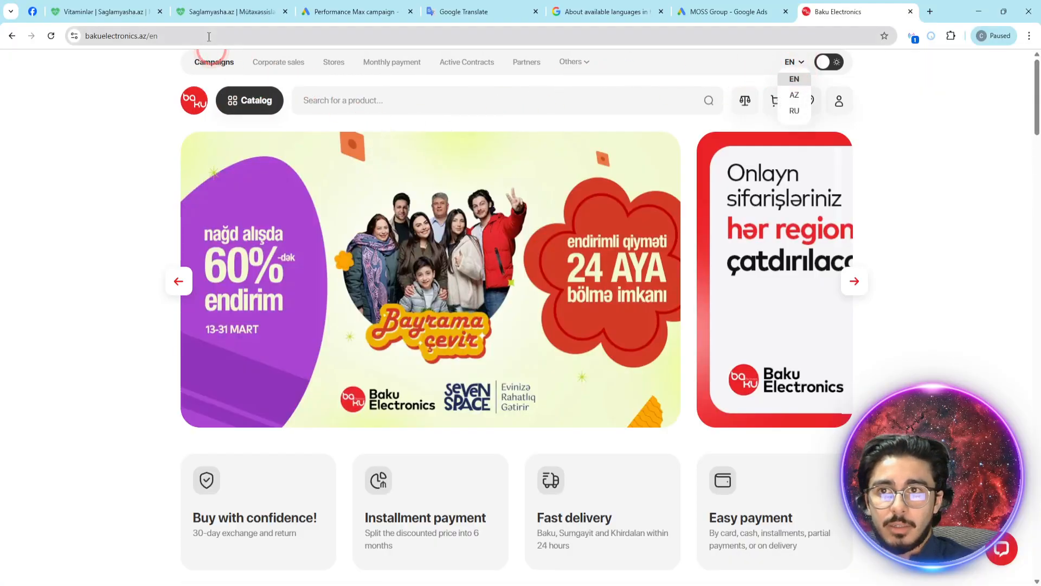
left_click(452, 491)
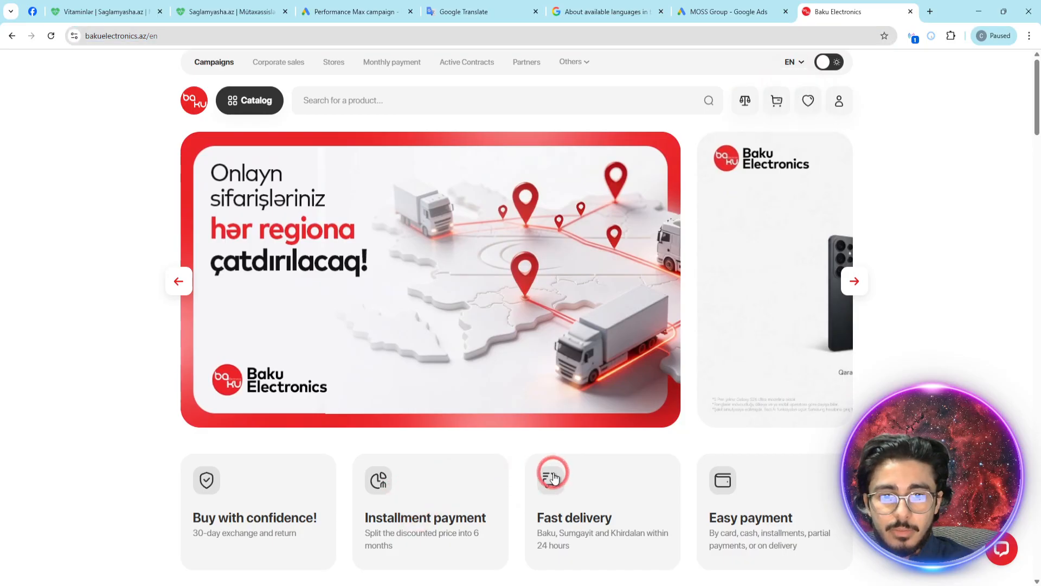
left_click(550, 480)
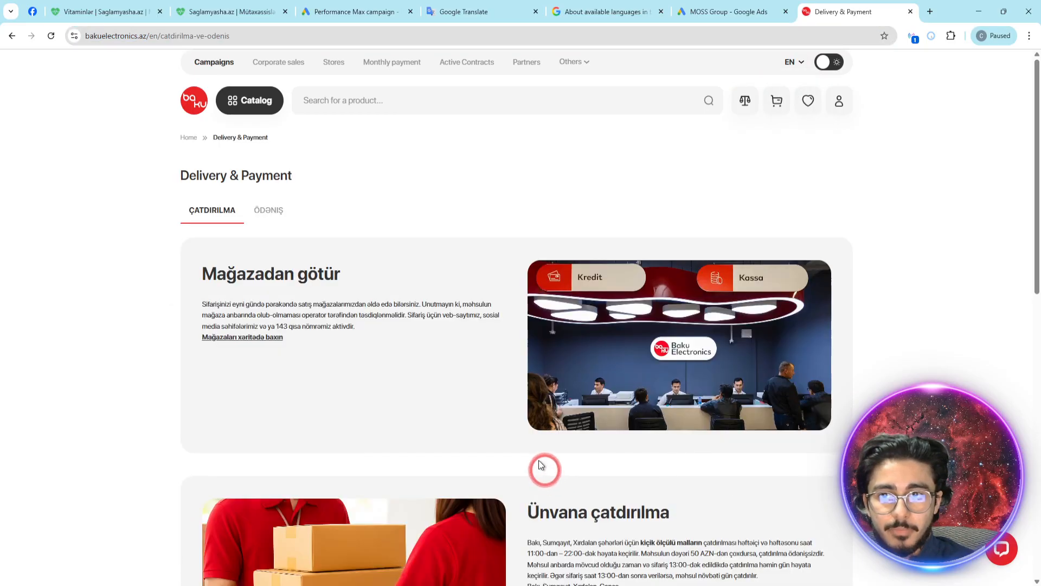
- Open the AHU və Fanlar category under Climate equipment, look through its products and return to the English home page
left_click(253, 120)
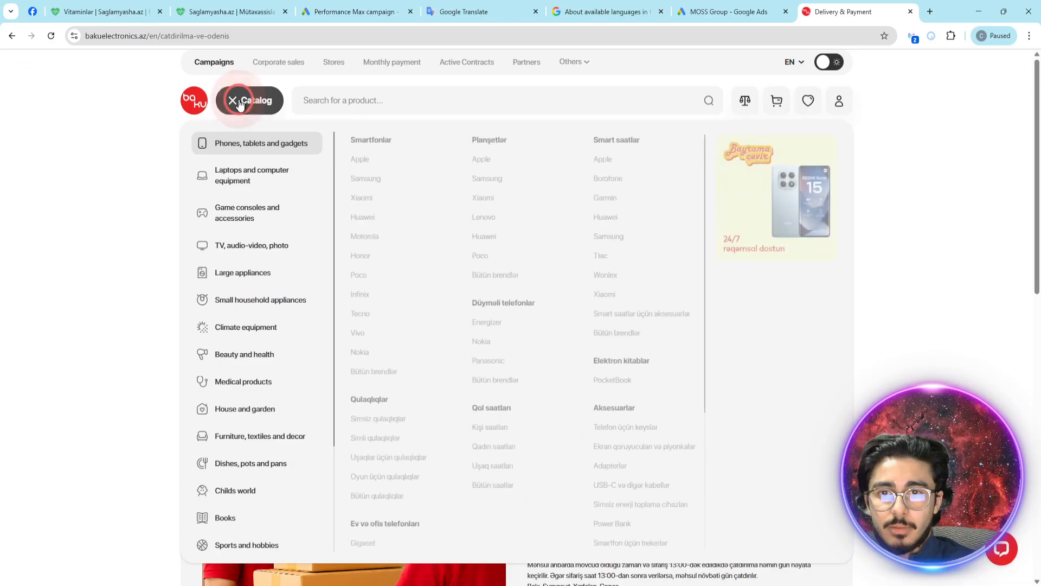
mouse_move(255, 325)
left_click(373, 324)
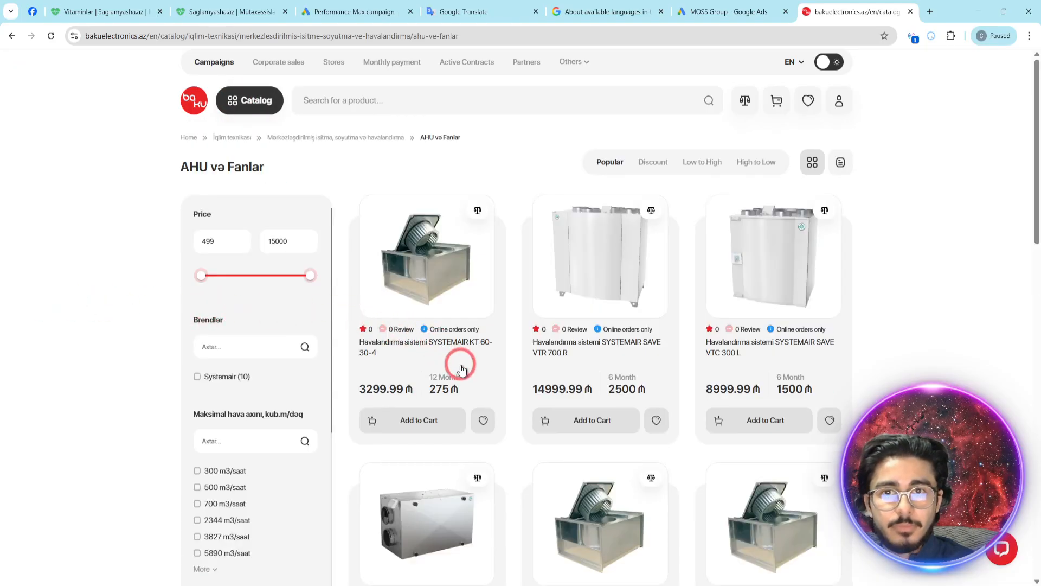
scroll(458, 361, "down", 4)
scroll(434, 319, "up", 3)
left_click(199, 64)
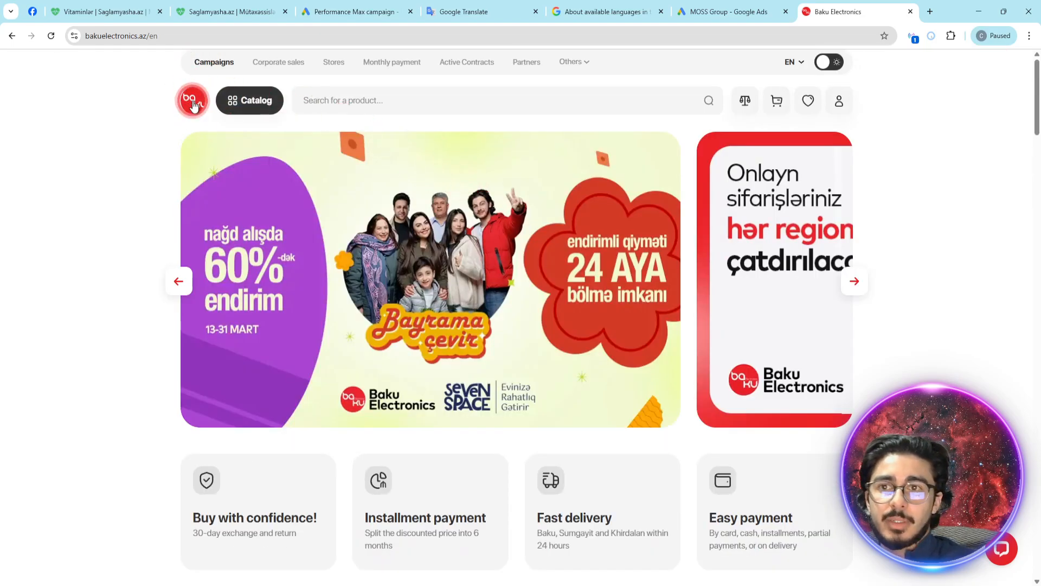
- Examine the /en part of the URL and look through the English home page down to the best sellers
left_click_drag(158, 36, 147, 38)
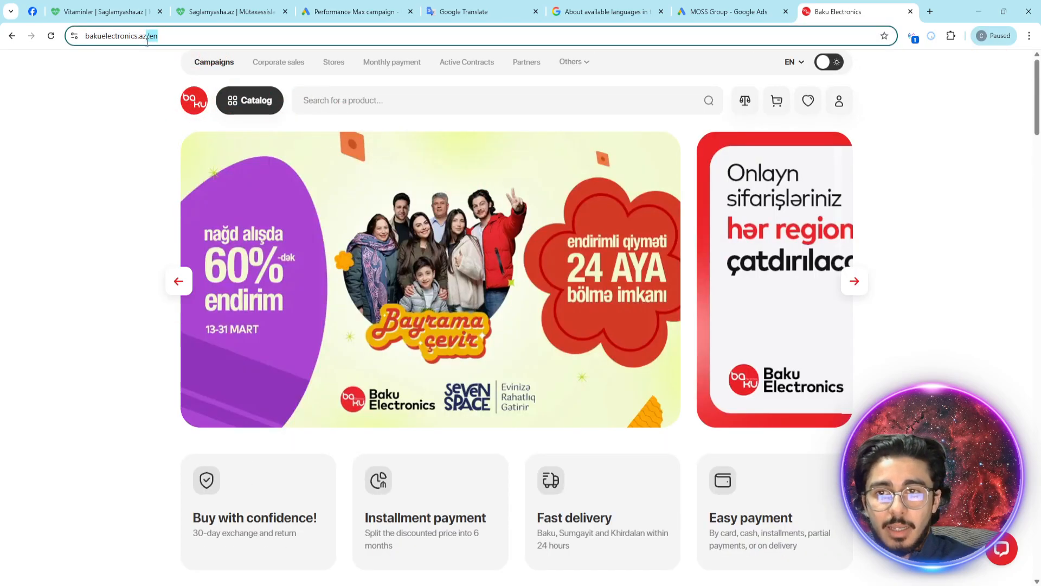
left_click(442, 198)
scroll(444, 204, "down", 5)
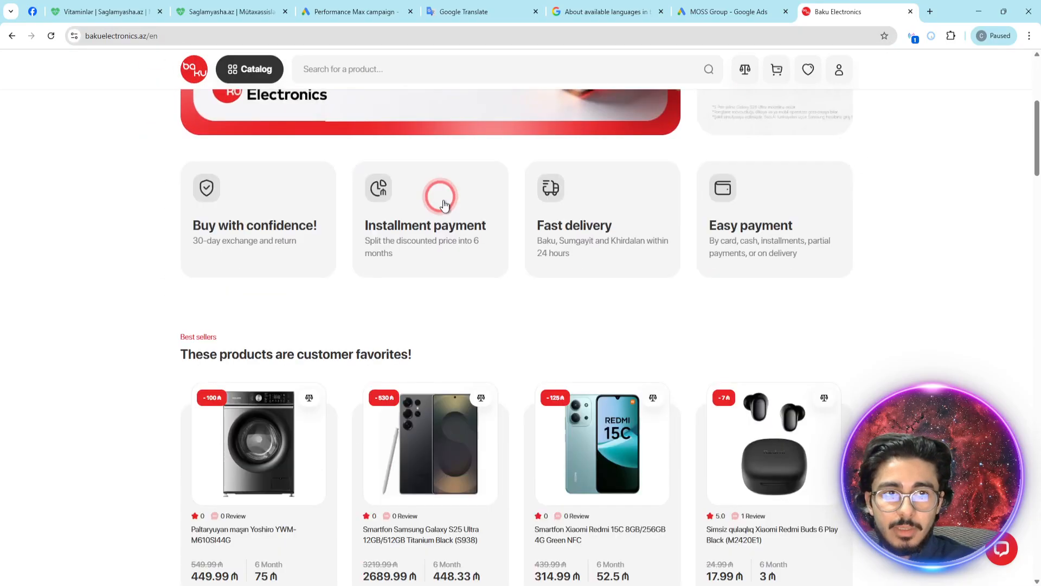
scroll(444, 203, "down", 6)
left_click(911, 11)
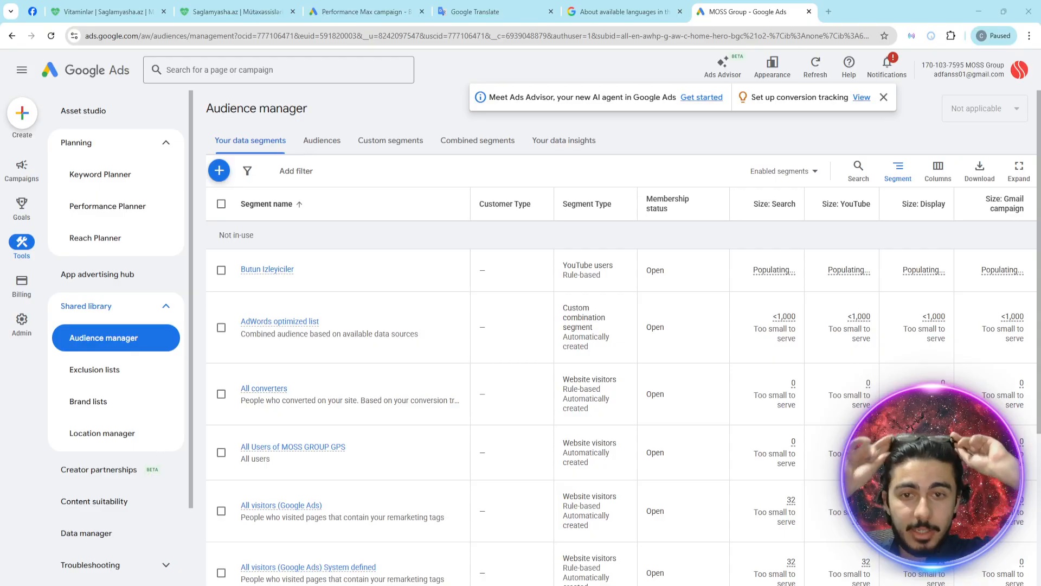
left_click(369, 11)
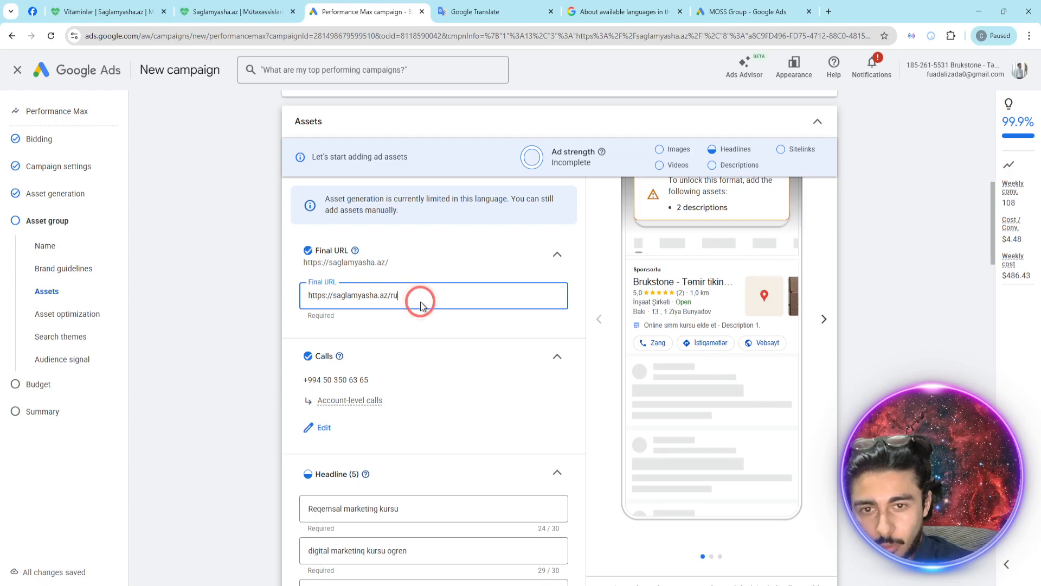
left_click(279, 302)
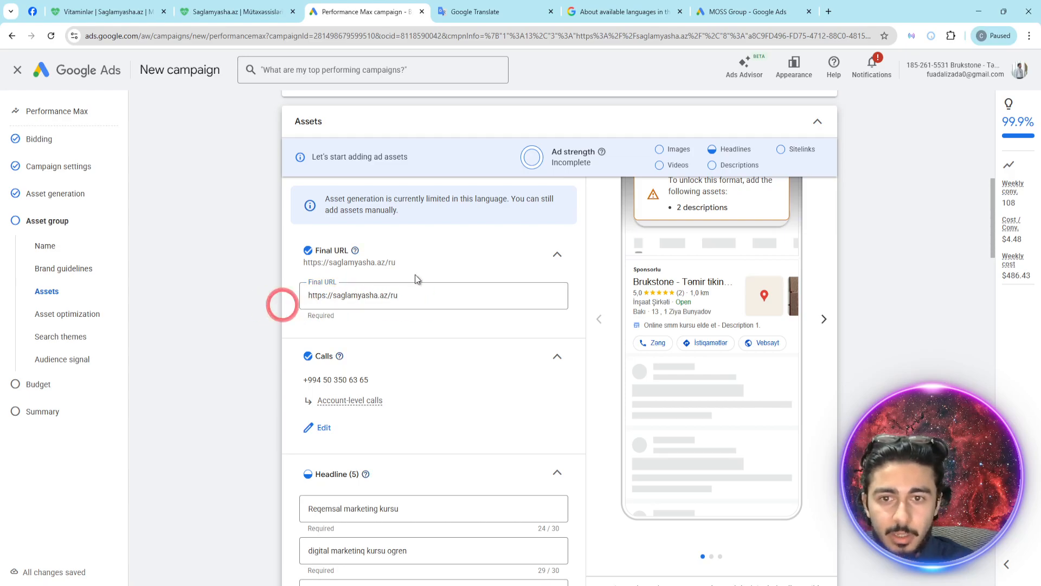
- Copy the Final URL, check the page it loads in a new browser tab, and close that tab
left_click(437, 291)
key("ctrl+a")
key("ctrl+c")
key("ctrl+t")
key("ctrl+v")
key("Return")
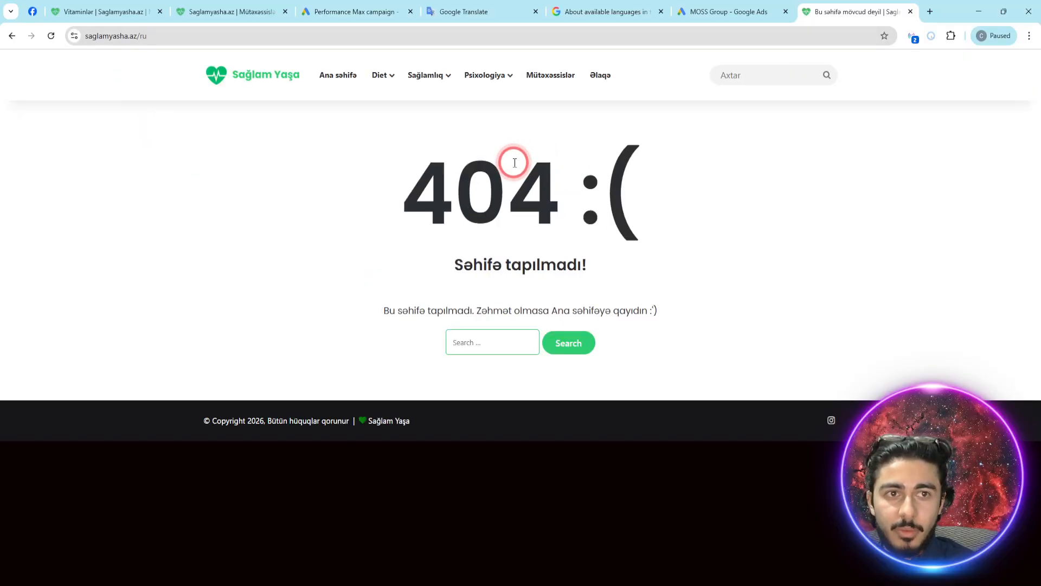
key("ctrl+w")
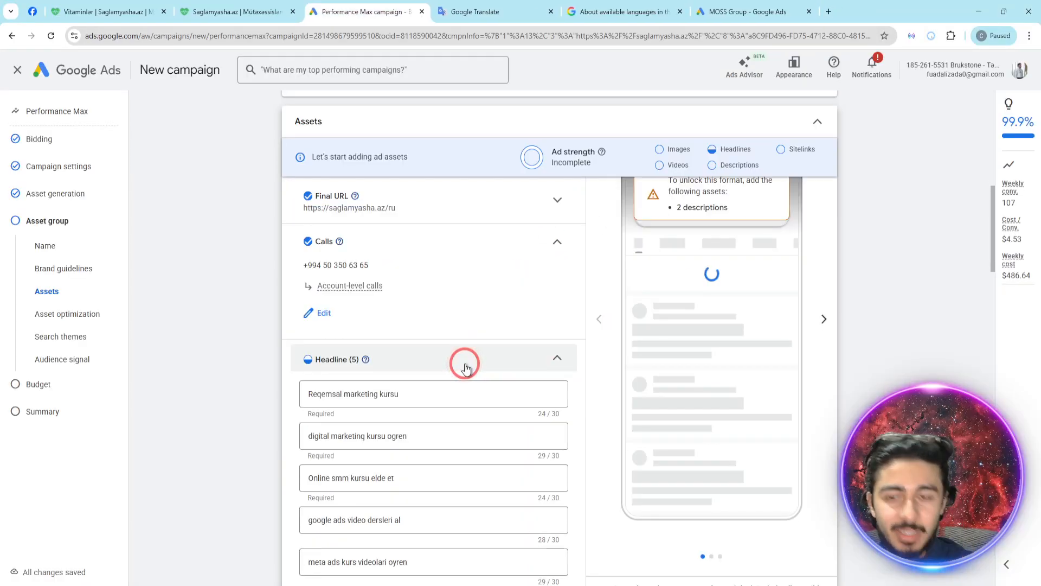
- Look over the Saglamyasha.az home page and return to the Performance Max campaign
left_click(623, 10)
left_click(358, 11)
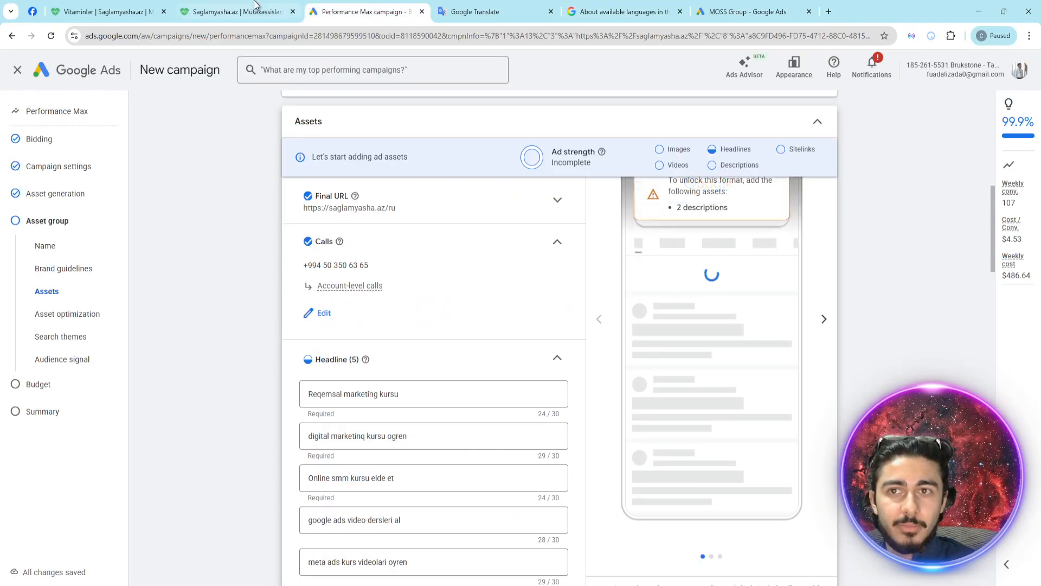
left_click(255, 6)
left_click(377, 239)
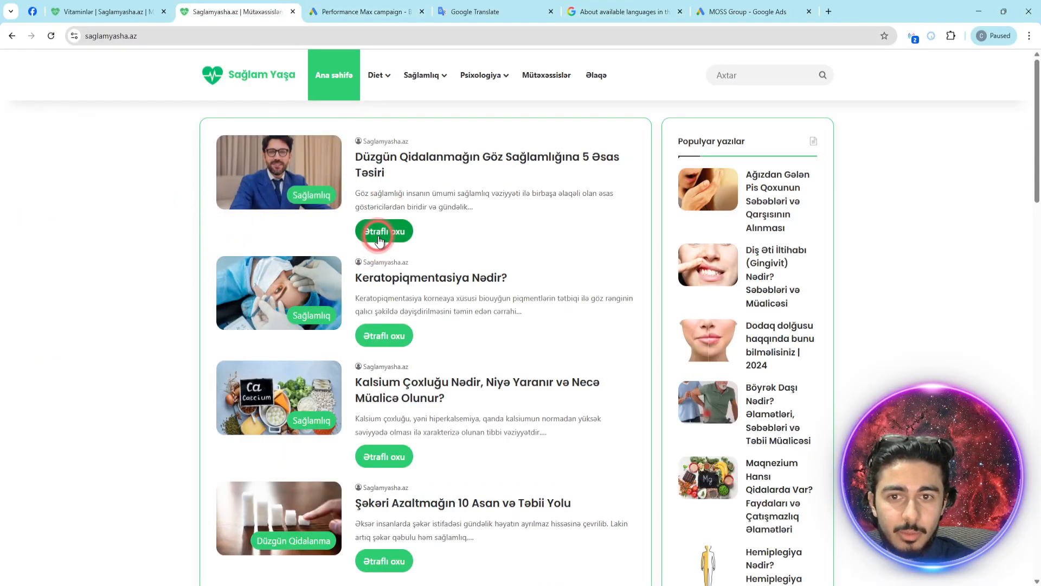
key("alt+Left")
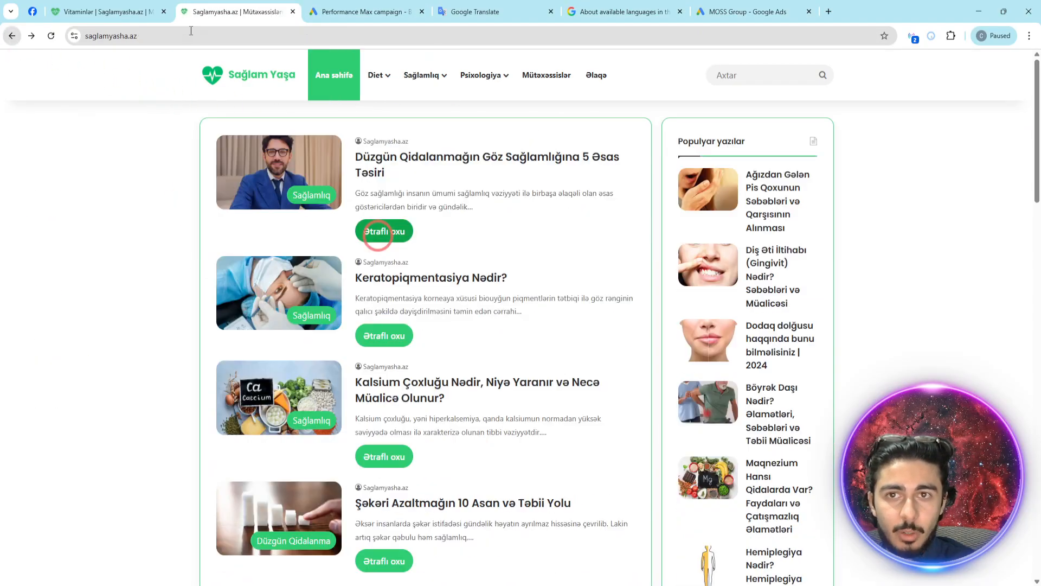
left_click(365, 6)
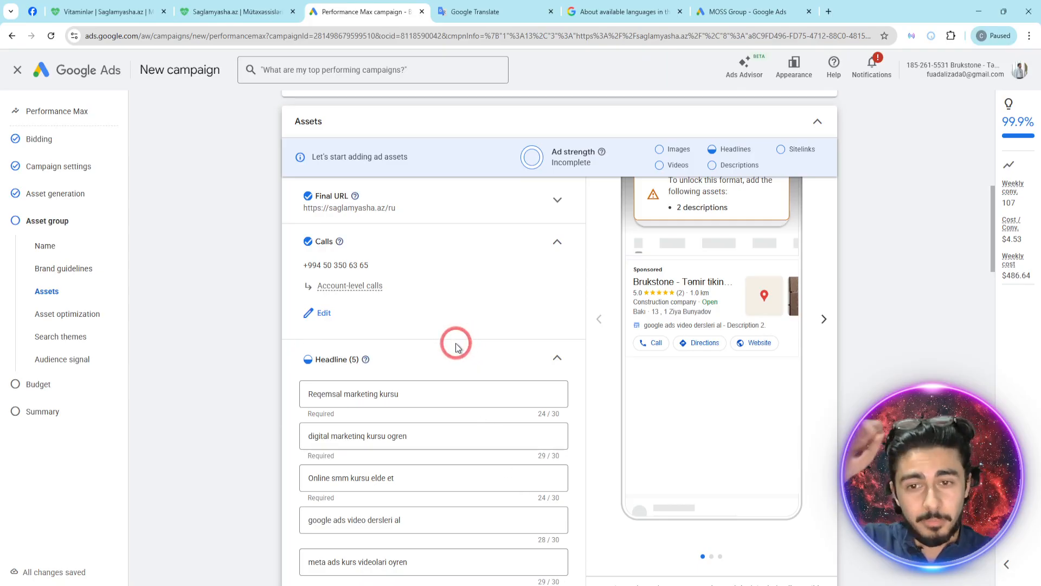
- Add four placeholder headlines to the asset group: 111111, 222222, 33333 and 444444
scroll(449, 347, "down", 3)
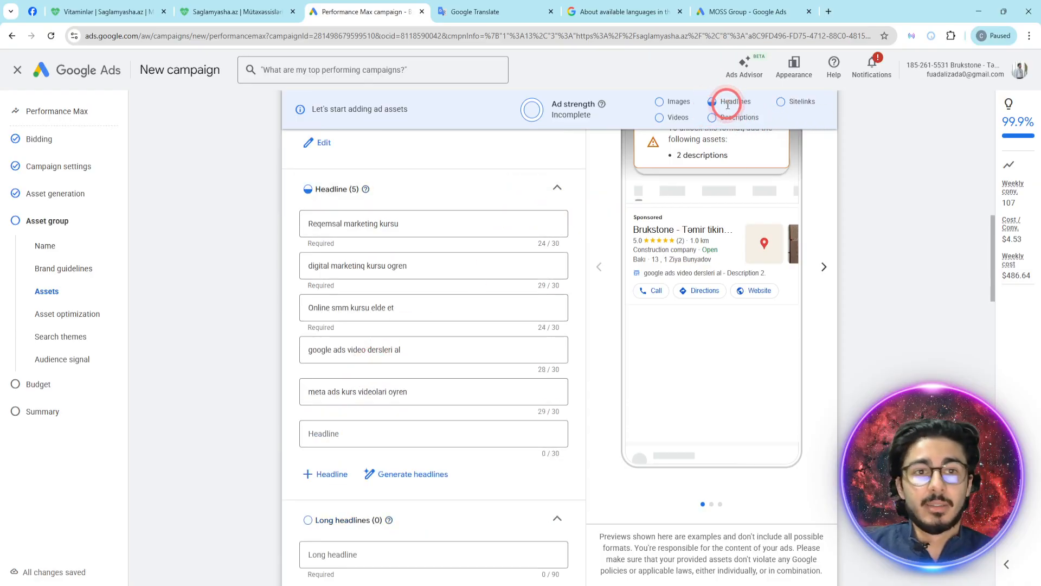
left_click(345, 431)
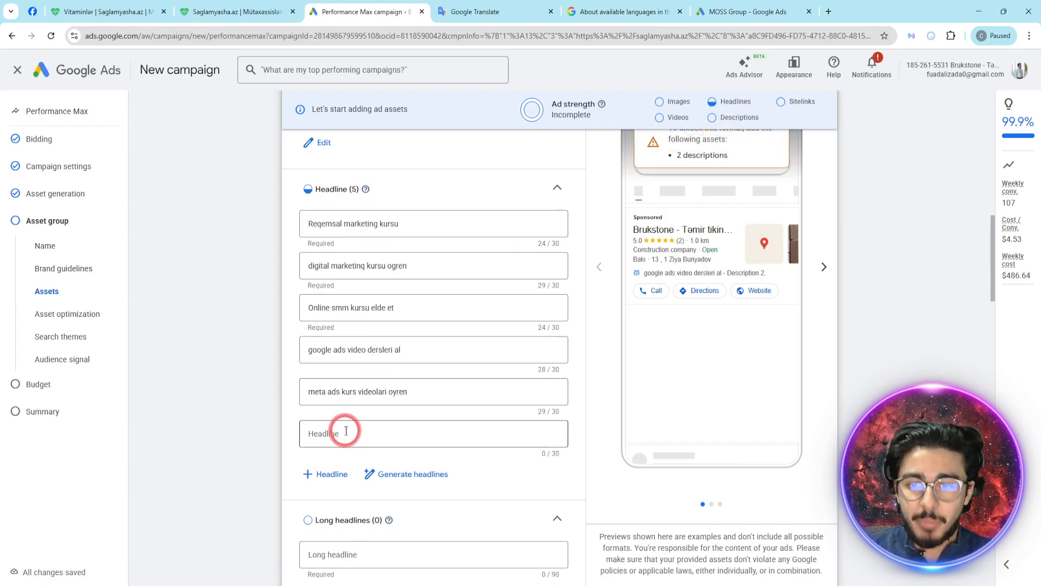
type("111111")
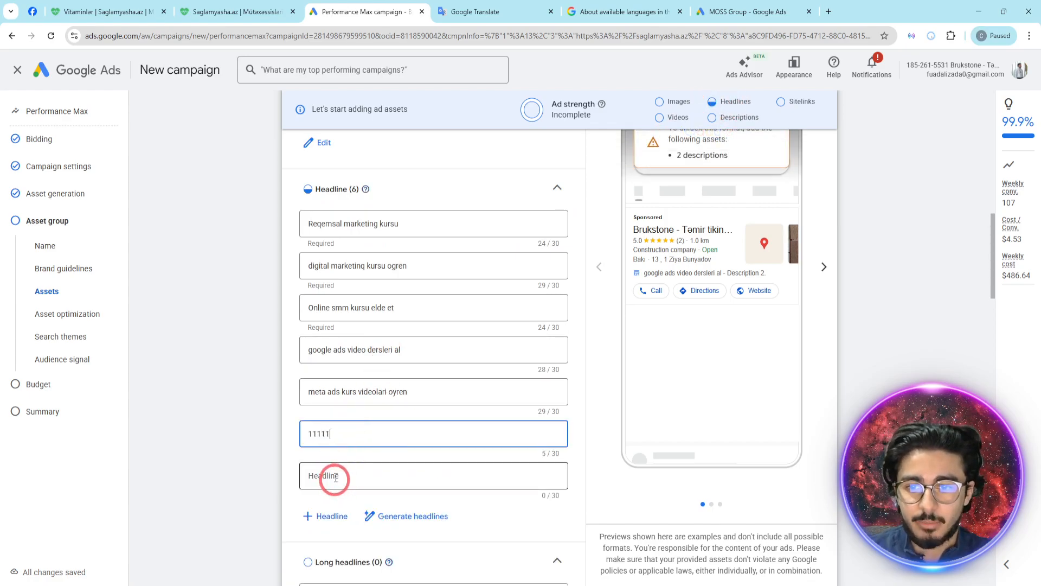
left_click(335, 479)
type("222222")
left_click(325, 558)
left_click(349, 515)
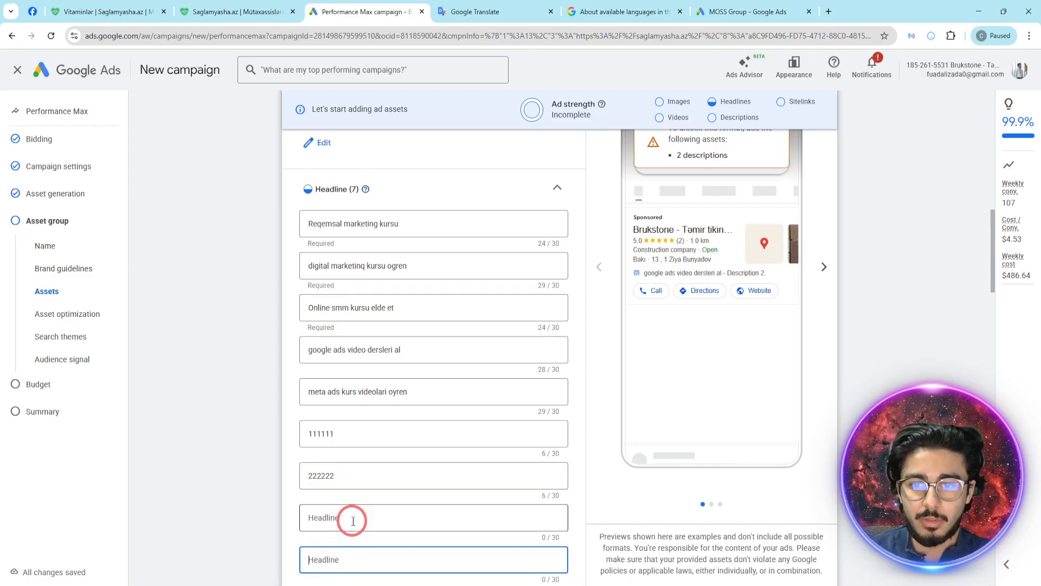
type("33333")
left_click(361, 557)
type("444444")
scroll(362, 537, "down", 3)
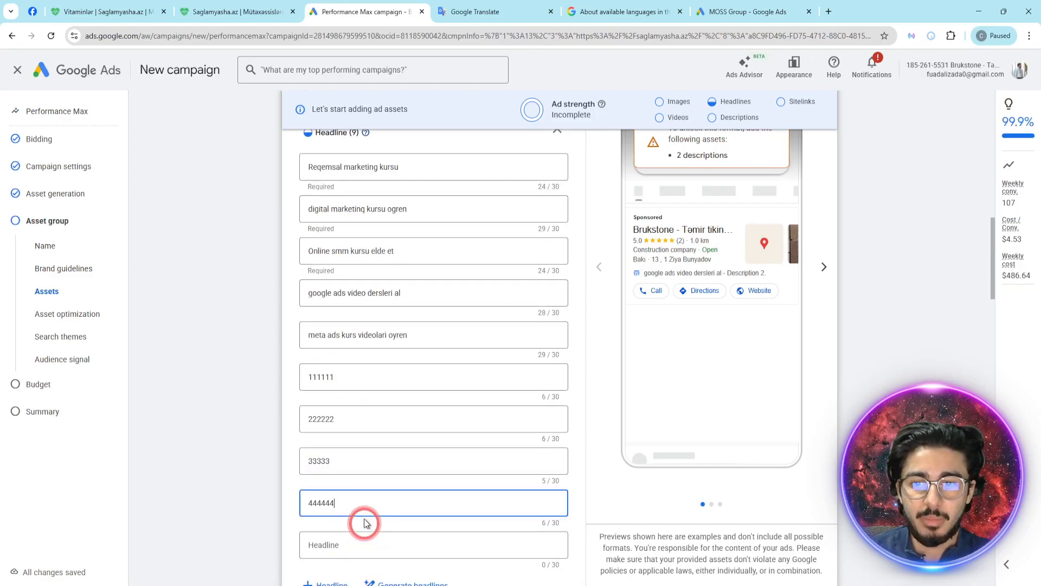
left_click(331, 470)
type("5555555555")
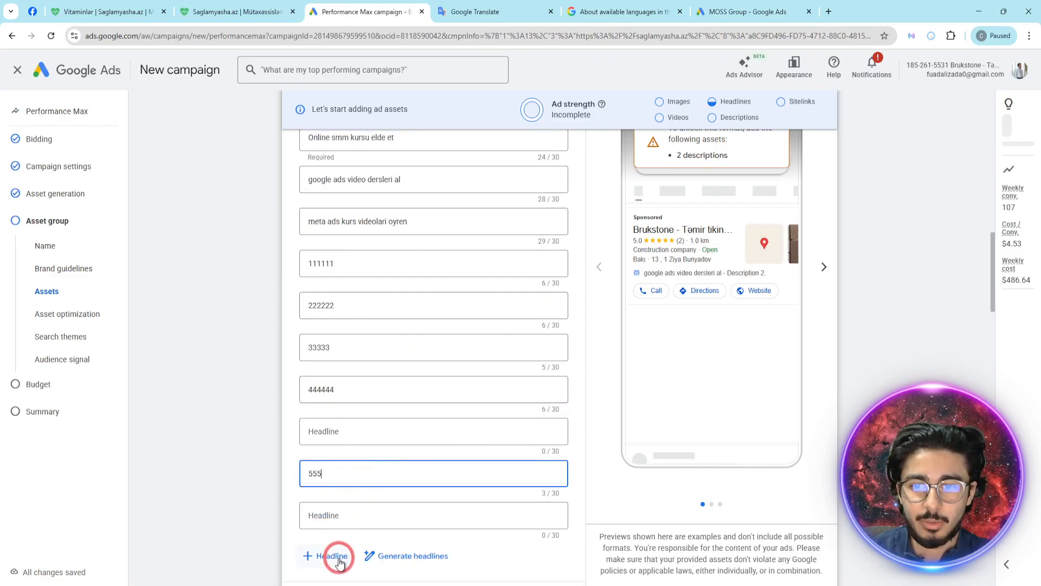
left_click(332, 556)
type("6566565")
left_click(360, 520)
type("45432423")
scroll(360, 520, "down", 2)
left_click(331, 485)
type("645645")
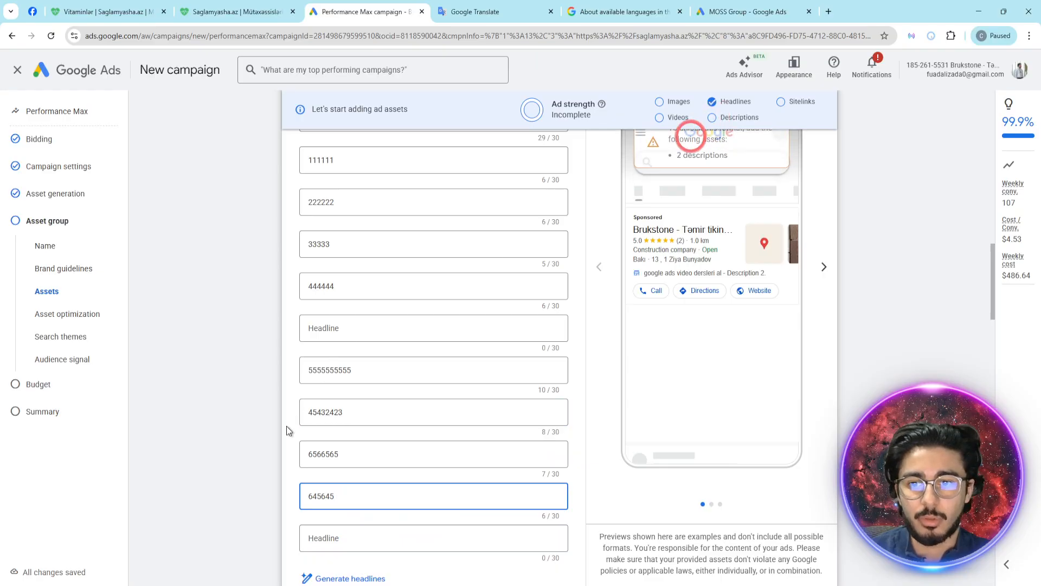
left_click(319, 533)
type("45645645")
scroll(342, 534, "down", 2)
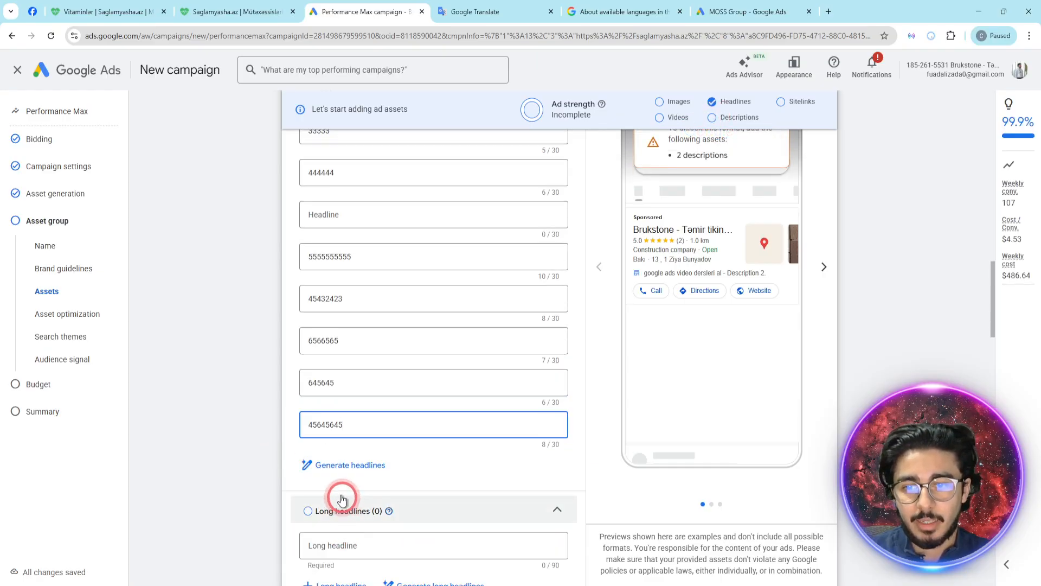
left_click(274, 422)
scroll(465, 422, "up", 4)
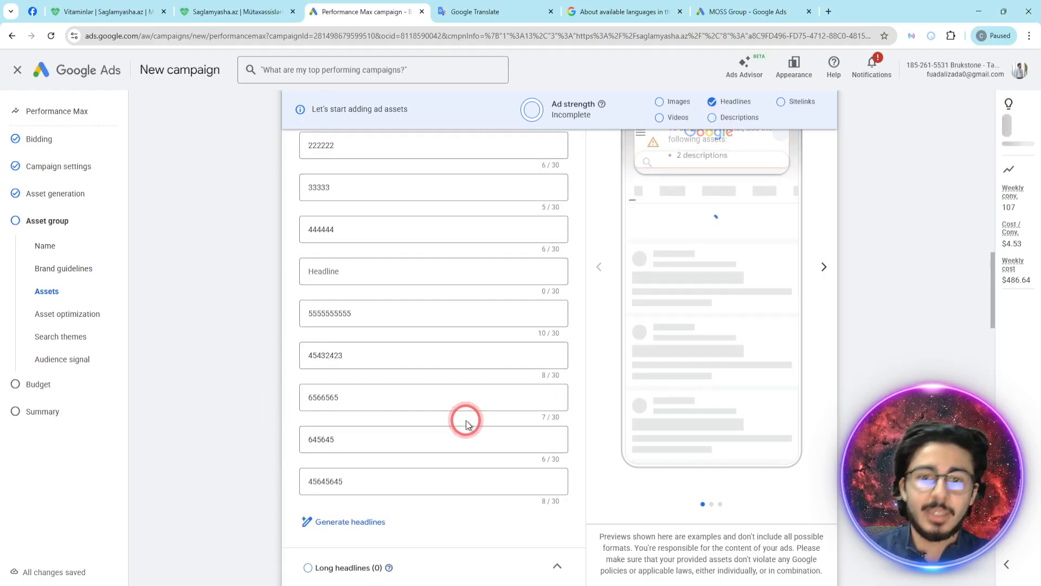
scroll(465, 422, "up", 4)
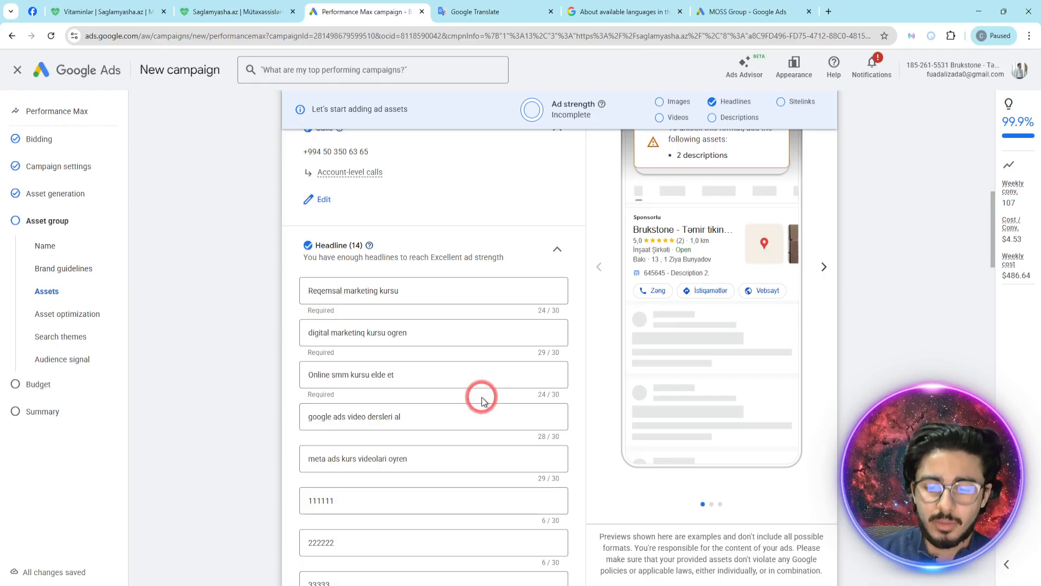
scroll(481, 401, "down", 10)
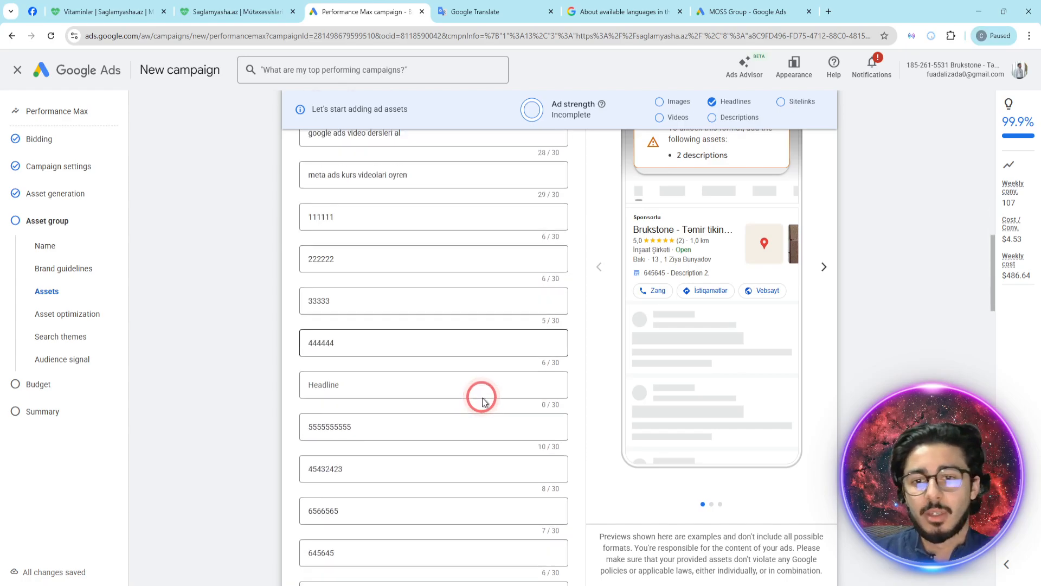
- Clear the source text in Google Translate and return to the campaign's long headline and description sections
left_click(518, 7)
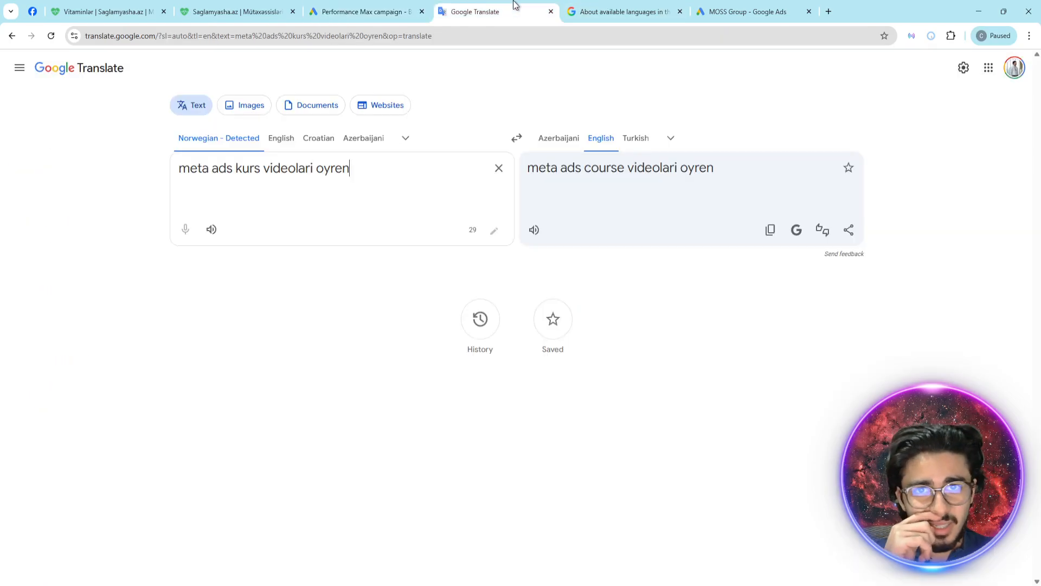
left_click(499, 168)
left_click(282, 166)
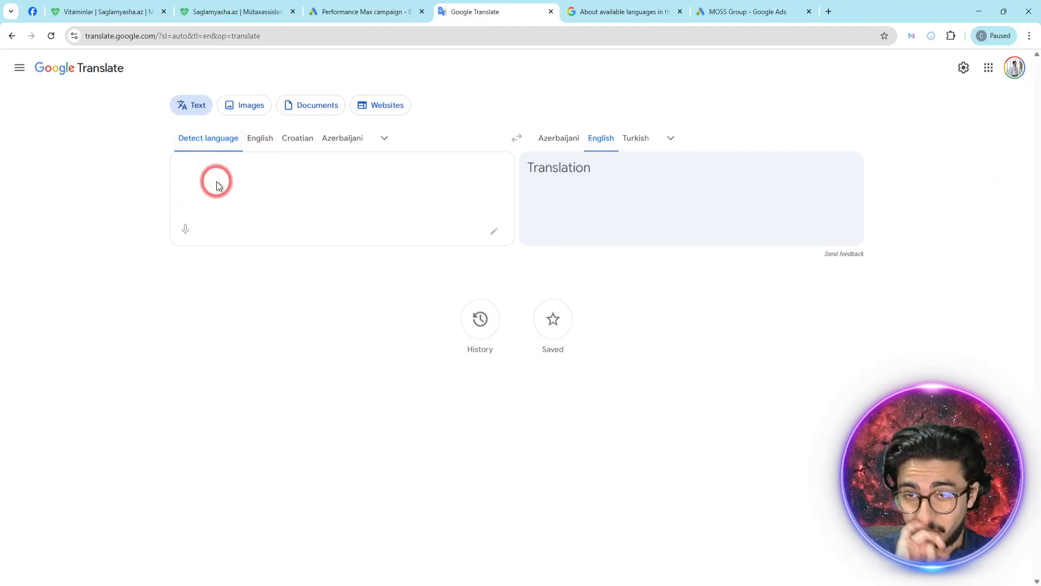
left_click(350, 6)
scroll(458, 255, "down", 2)
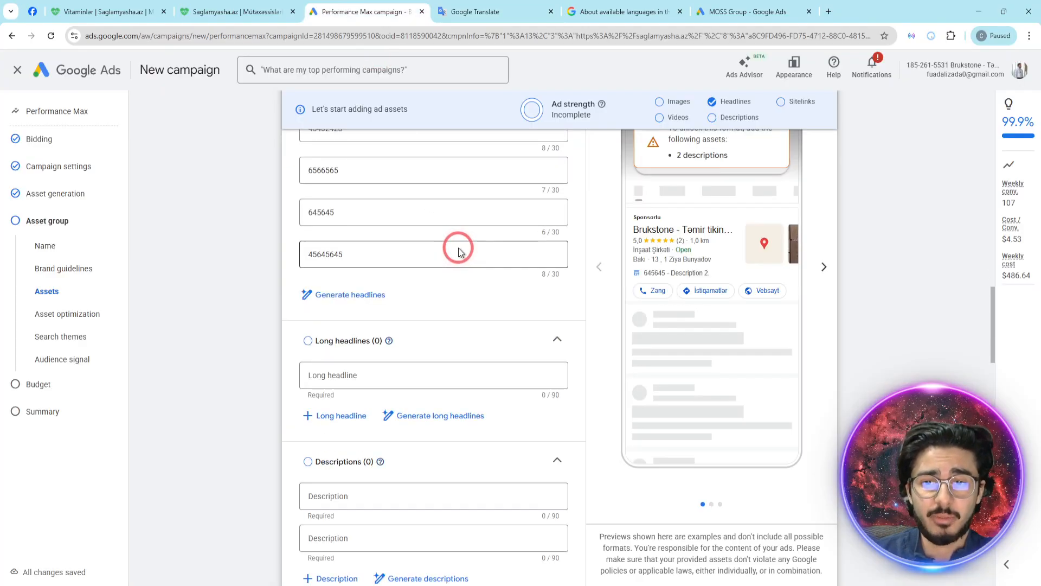
- Close the Google Ads Help article about available languages and return to the Performance Max campaign
left_click(610, 7)
scroll(404, 336, "up", 12)
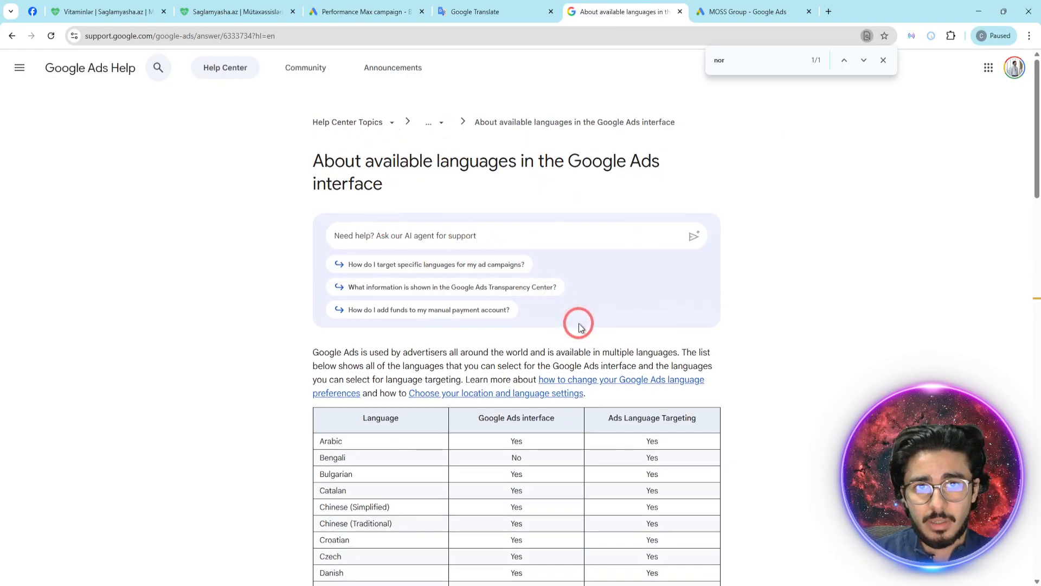
left_click(884, 62)
left_click(680, 11)
left_click(364, 12)
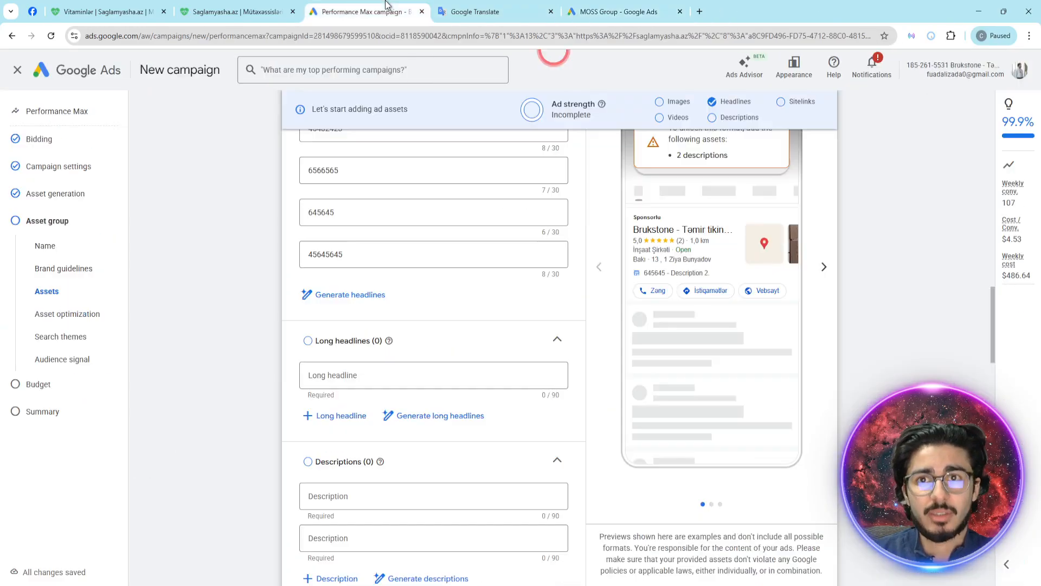
left_click(388, 205)
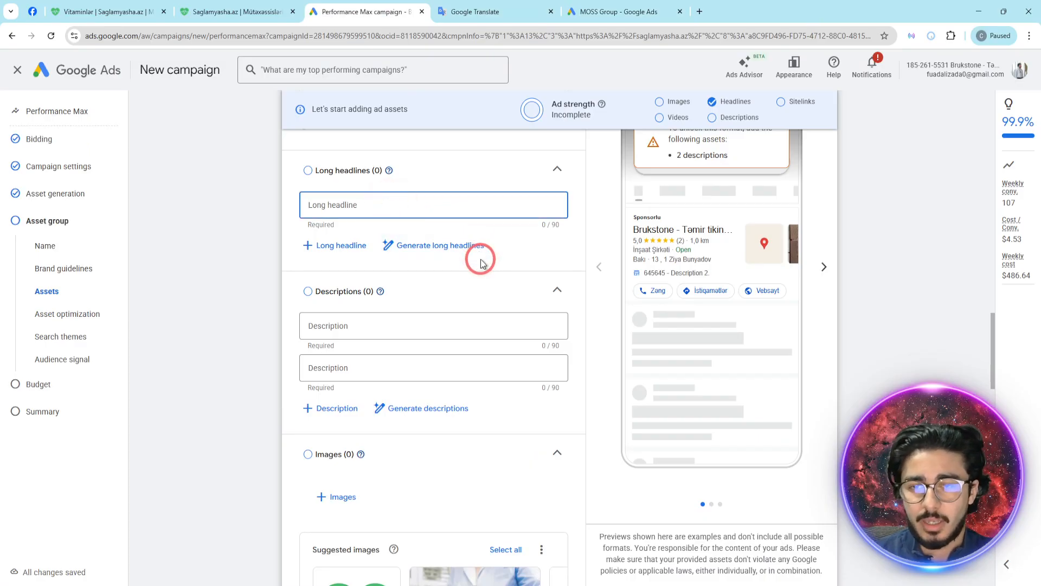
type("111111111111111")
left_click(424, 248)
type("1222222")
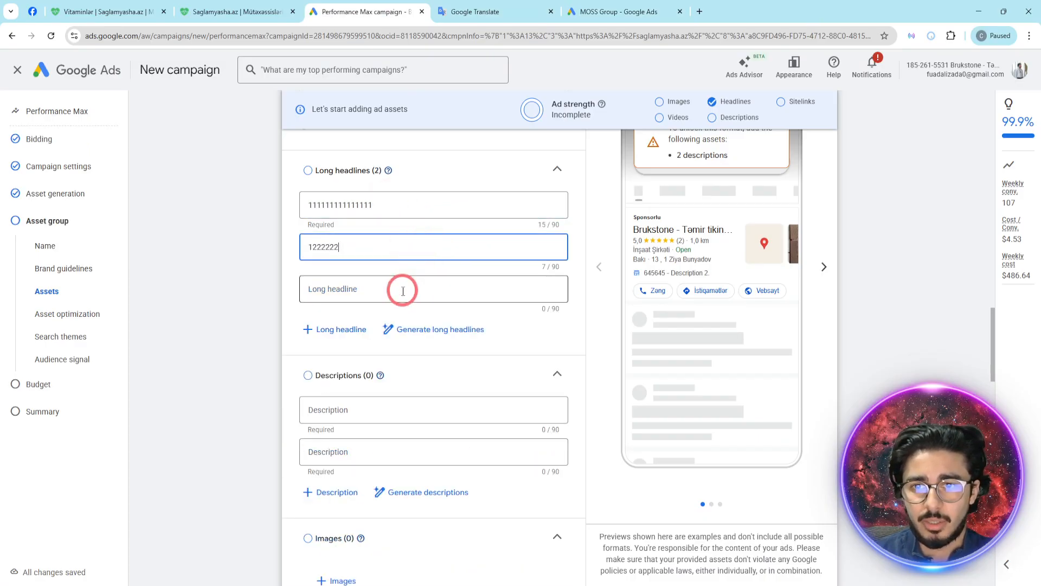
type("22222")
left_click(403, 289)
type("233333333333333")
left_click(394, 320)
type("4444444444444")
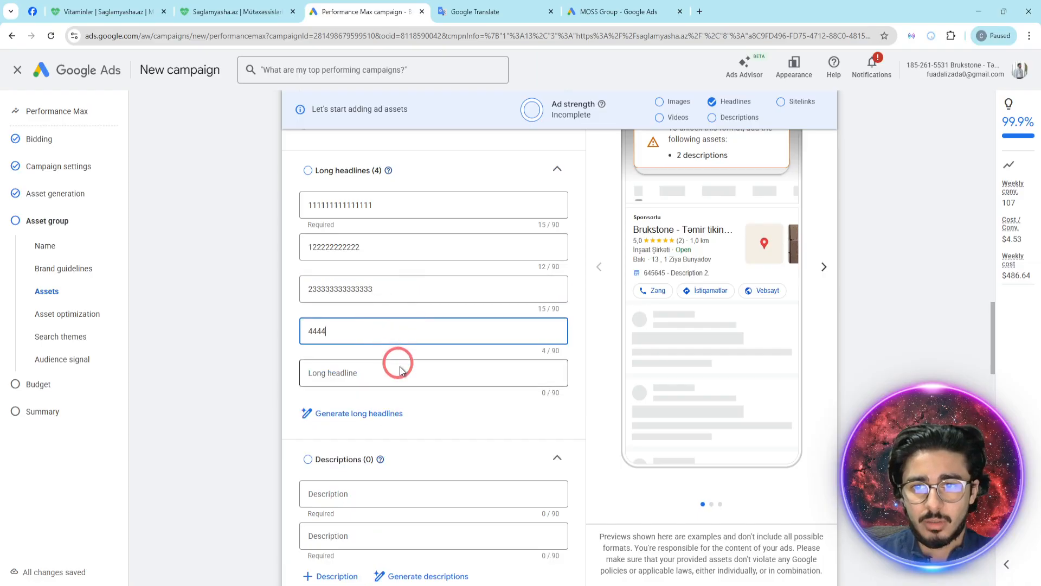
scroll(466, 306, "up", 1)
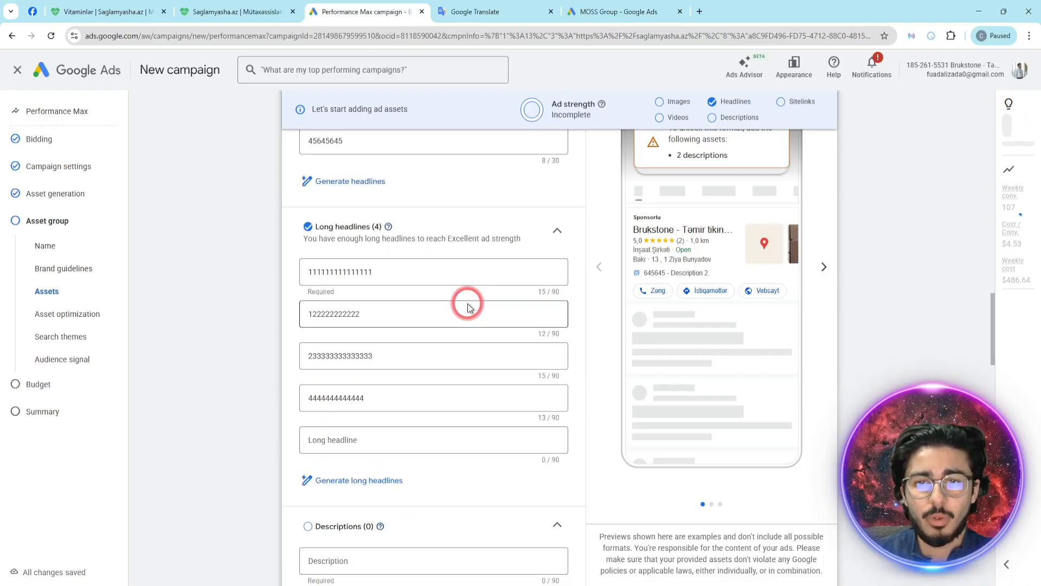
scroll(504, 327, "down", 2)
left_click(360, 448)
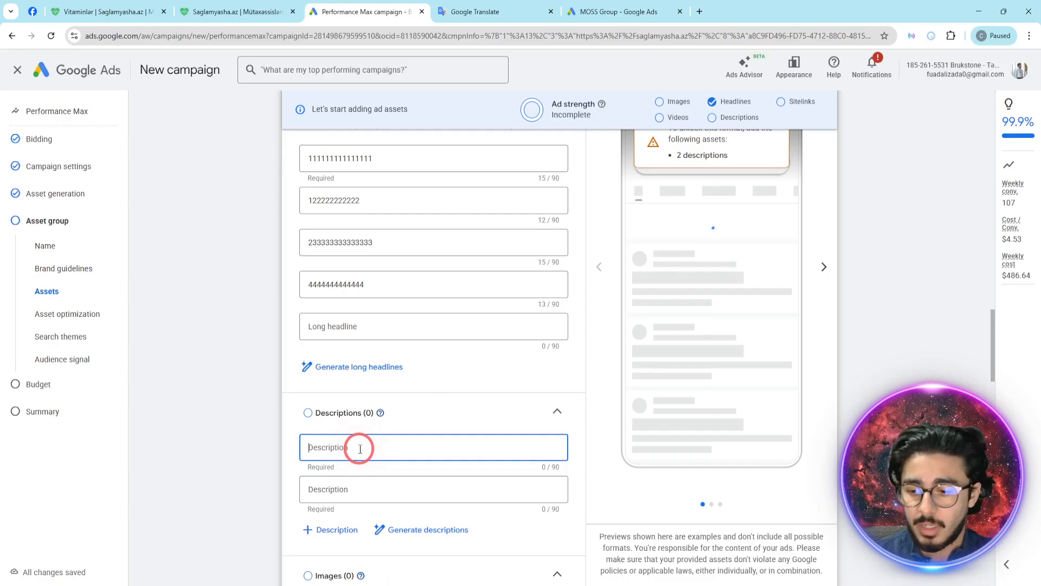
type("5555555555556")
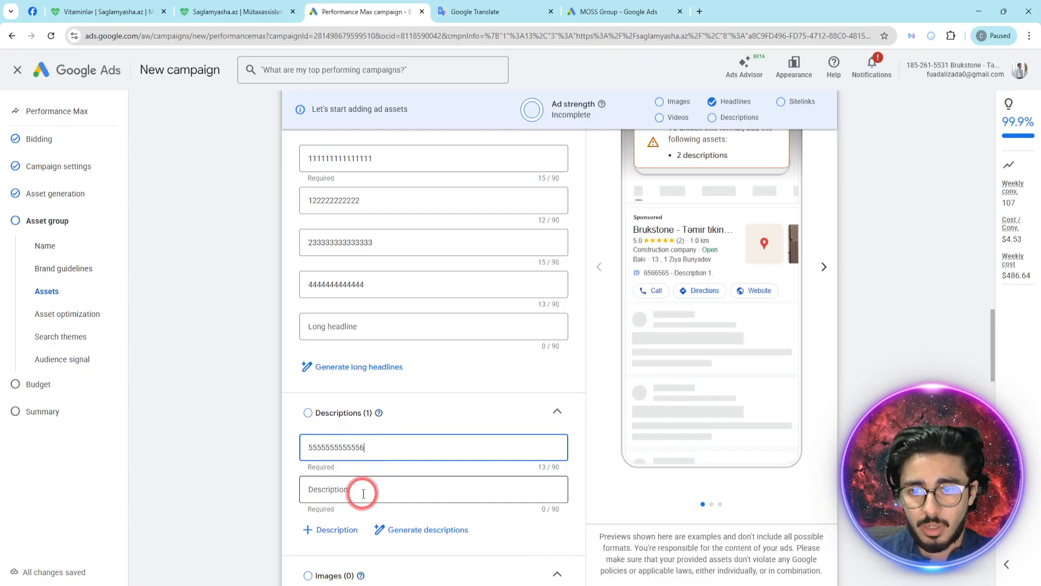
type("6666666666")
left_click(363, 493)
type("6666666666666666")
left_click(434, 445)
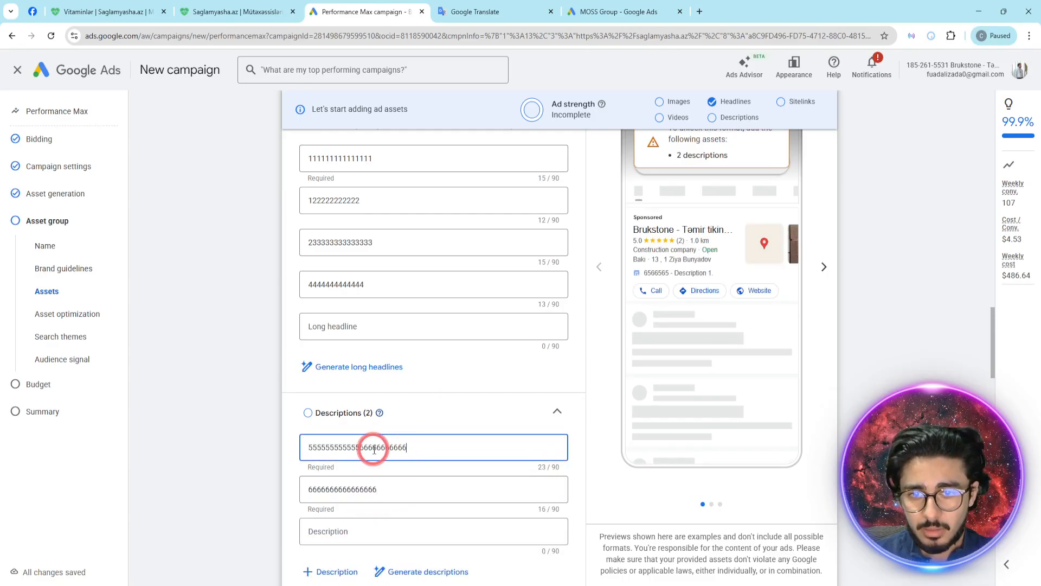
key("BackSpace")
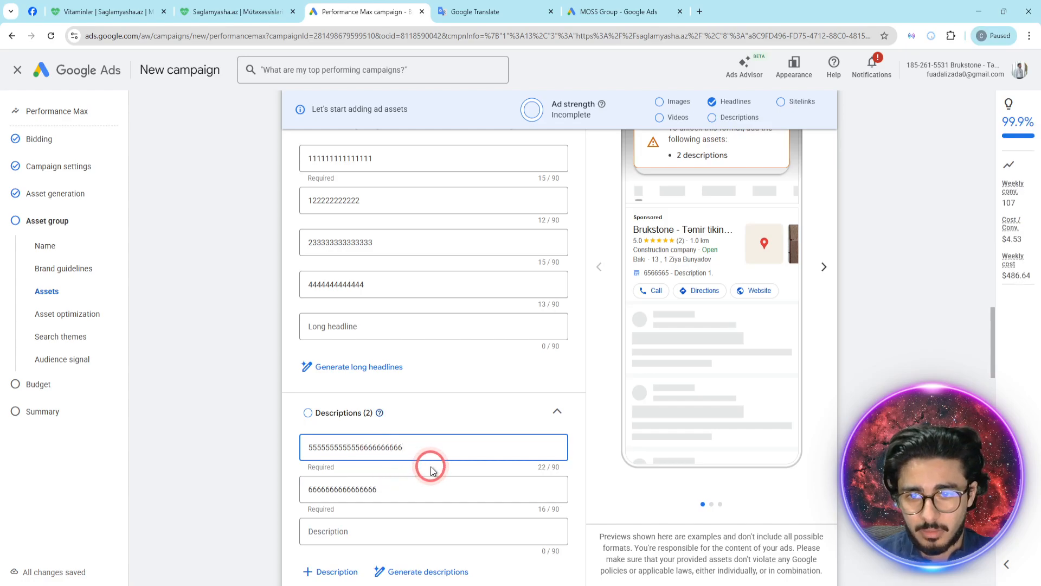
scroll(431, 469, "down", 5)
left_click(400, 205)
key("BackSpace")
key("BackSpace")
key("BackSpace")
left_click(362, 262)
type("777777777777")
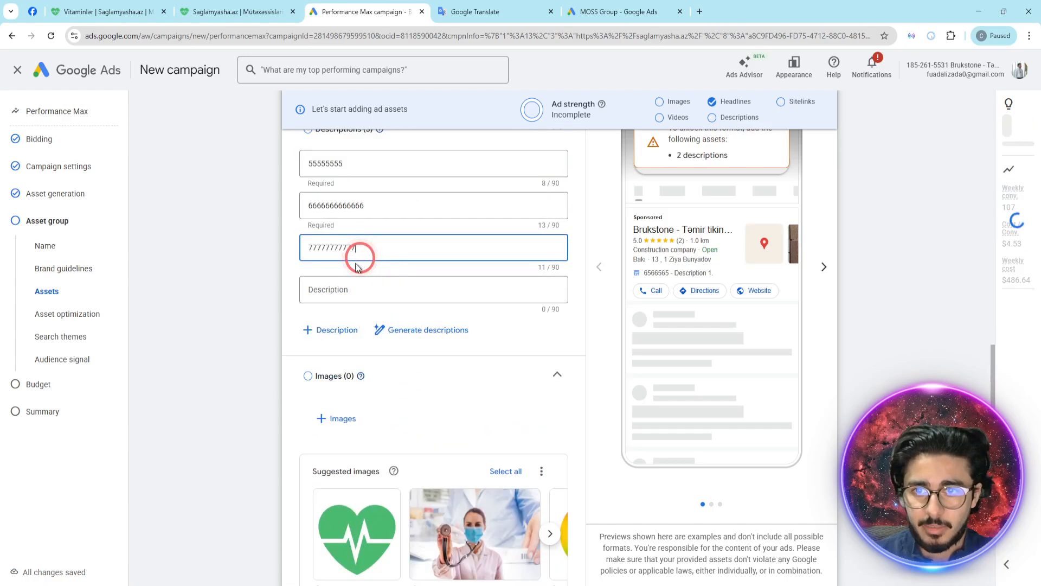
left_click(281, 285)
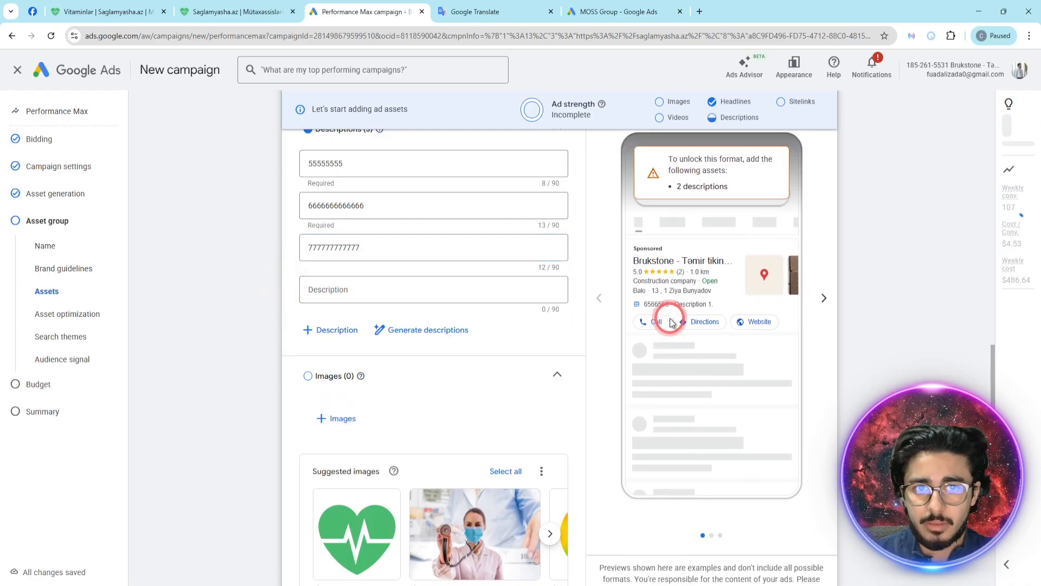
- Open the asset group's image picker and select all six suggested free stock images of medical staff
left_click(339, 418)
mouse_move(278, 309)
left_click(257, 294)
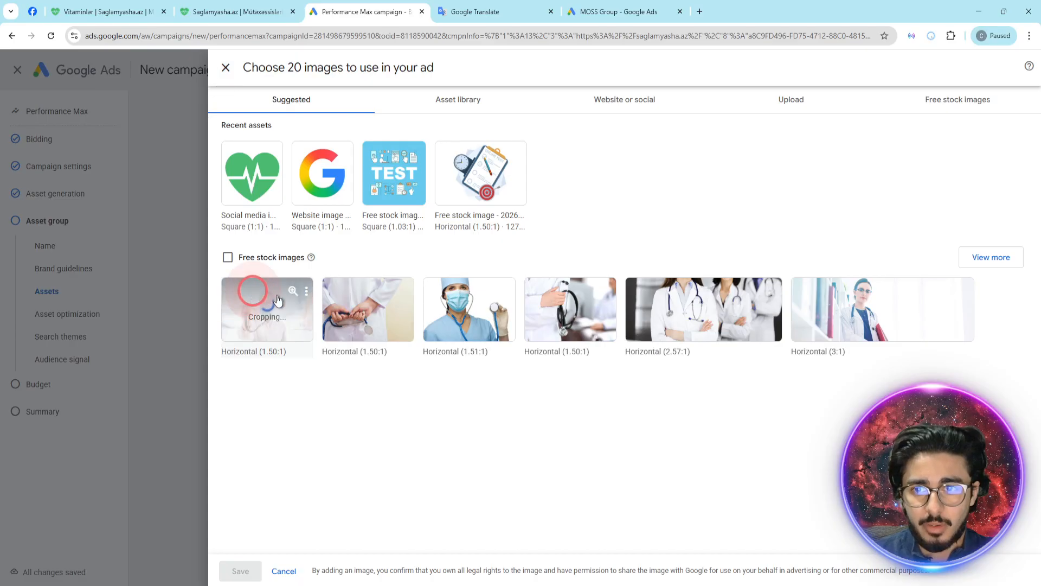
left_click(365, 304)
left_click(467, 306)
left_click(571, 309)
left_click(696, 313)
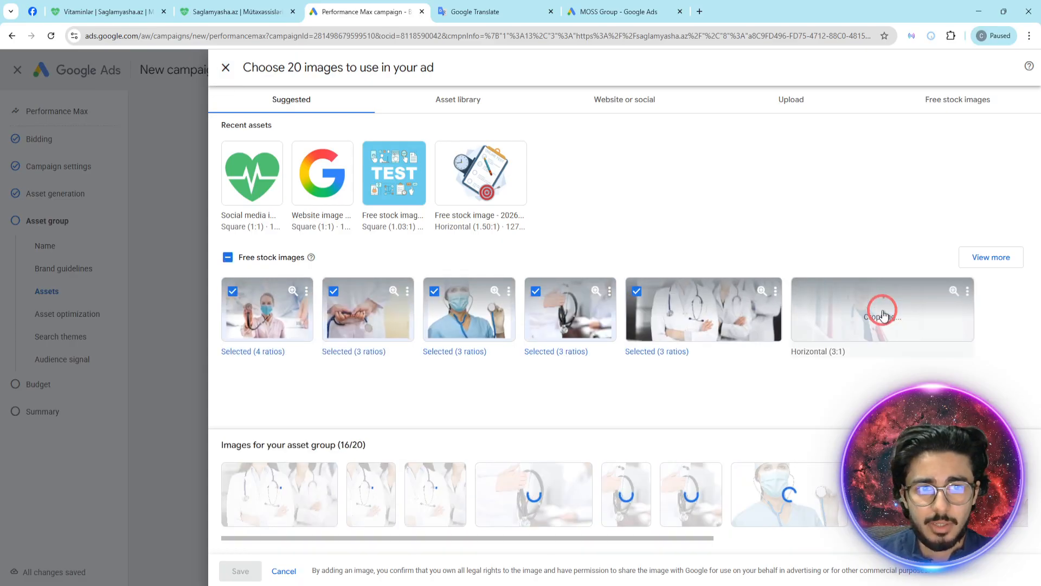
left_click(795, 320)
- Add the free stock image of hands holding a green apple and remove surplus crops of the two white-coat doctor images
left_click(984, 257)
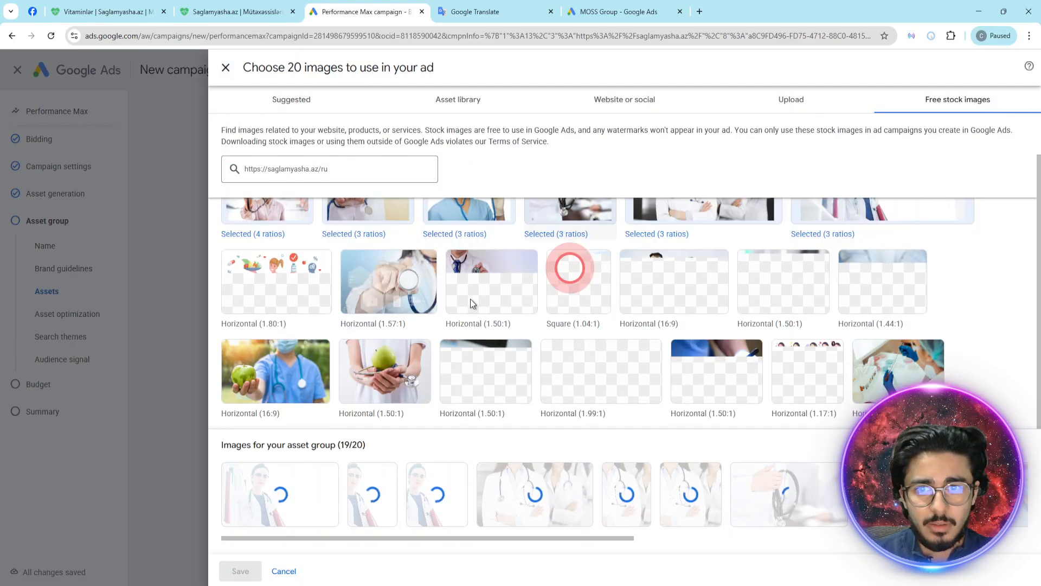
left_click(372, 360)
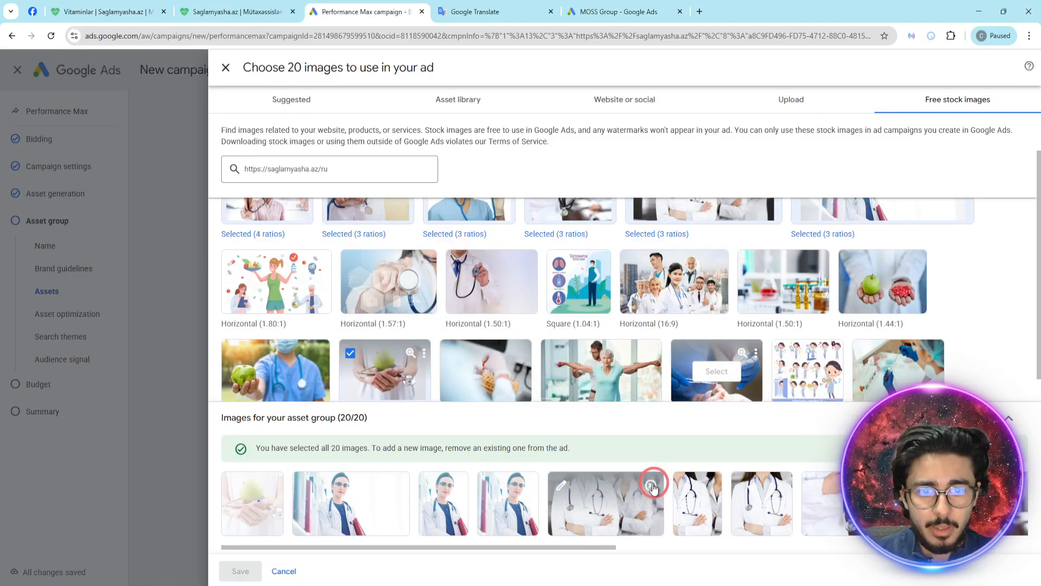
left_click(652, 484)
left_click(651, 475)
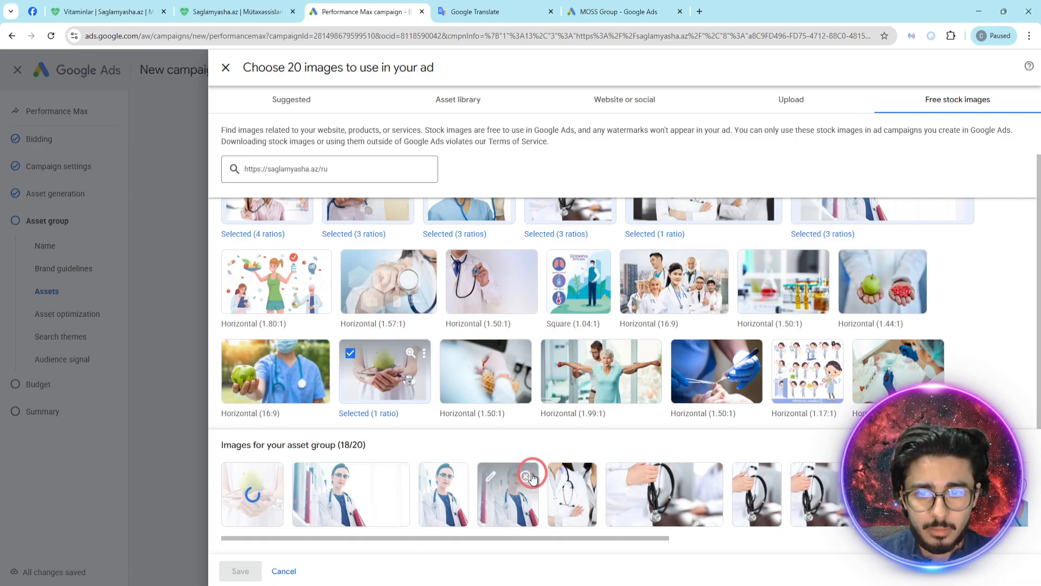
left_click(397, 476)
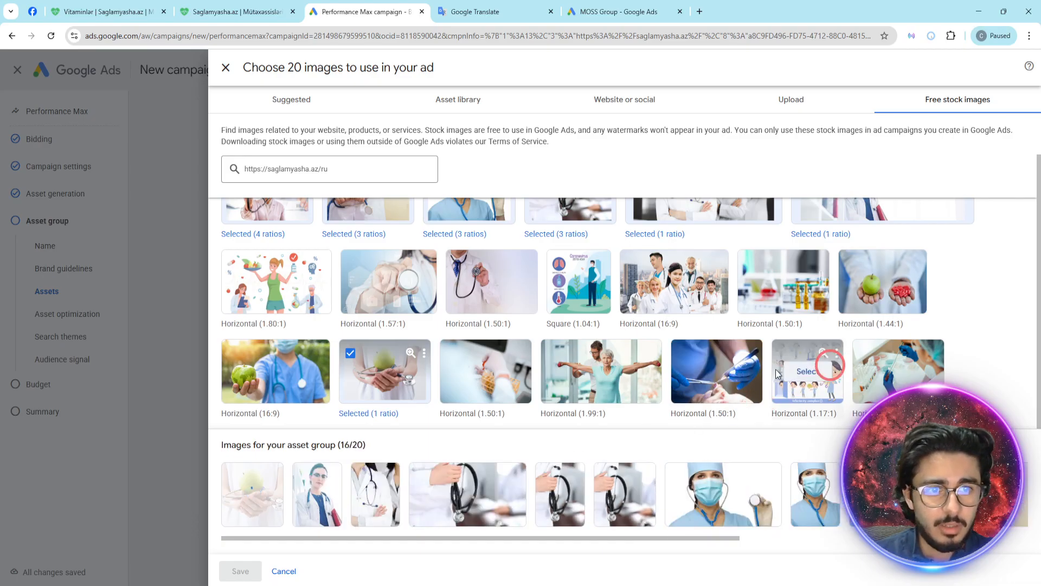
- Add the free stock images of blue-gloved hands with surgical tools and of hands holding an apple and pills
left_click(717, 379)
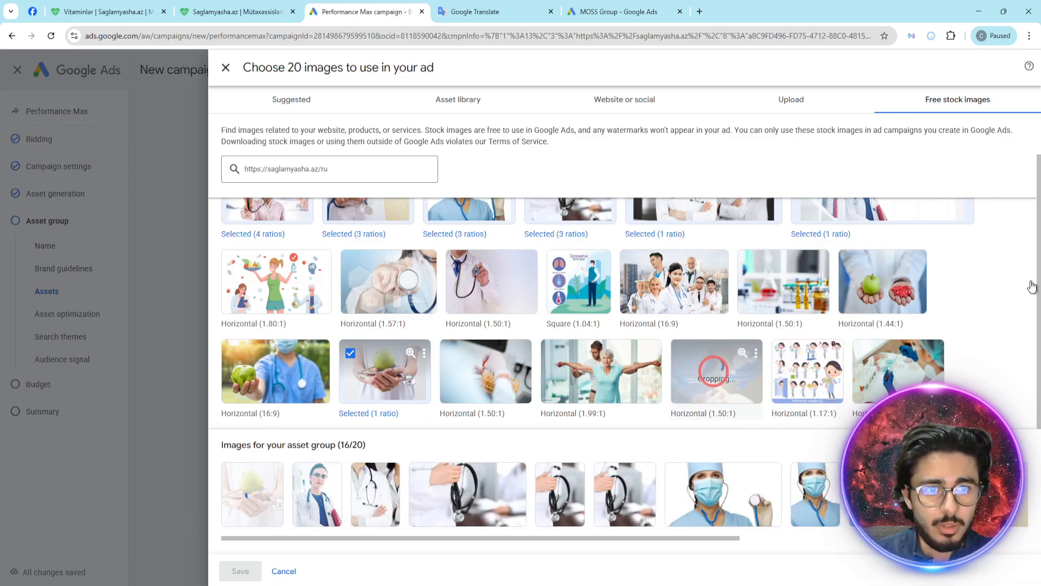
left_click(883, 282)
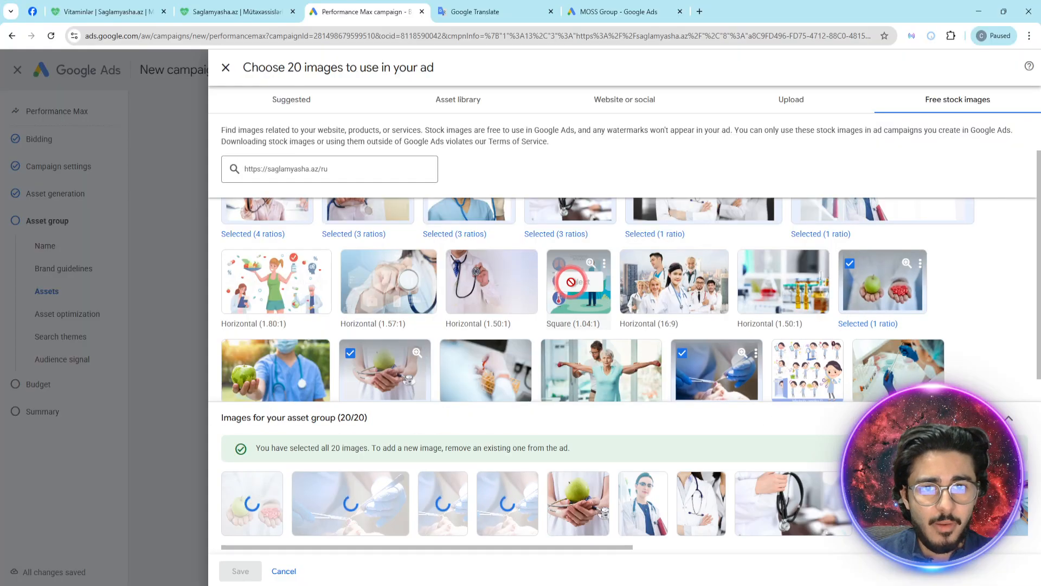
scroll(543, 304, "down", 1)
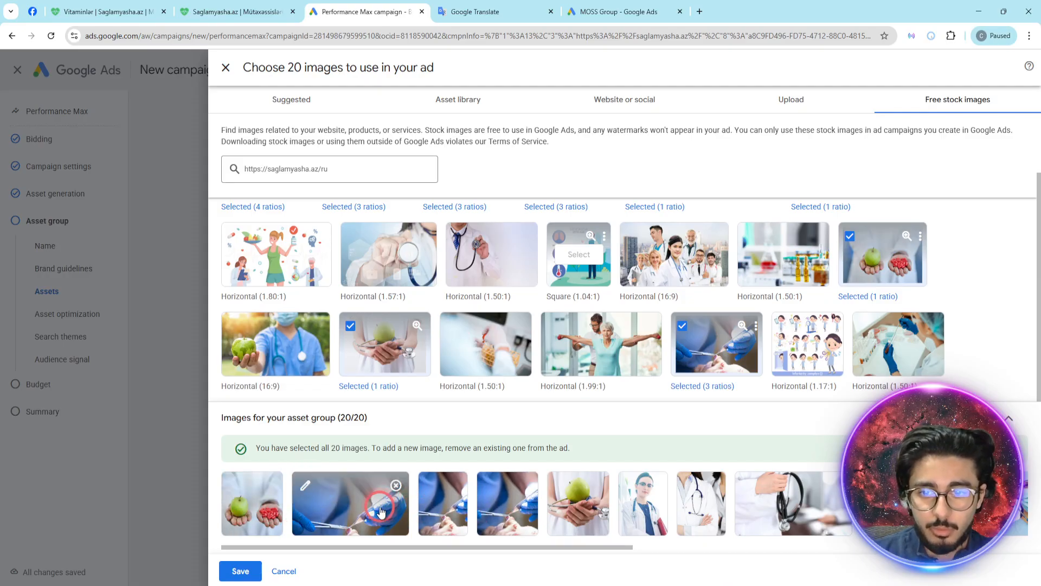
- Examine the crop ratios of the blue-gloved surgical image, including its 1.91:1 frame, and leave the crop editor
left_click(305, 486)
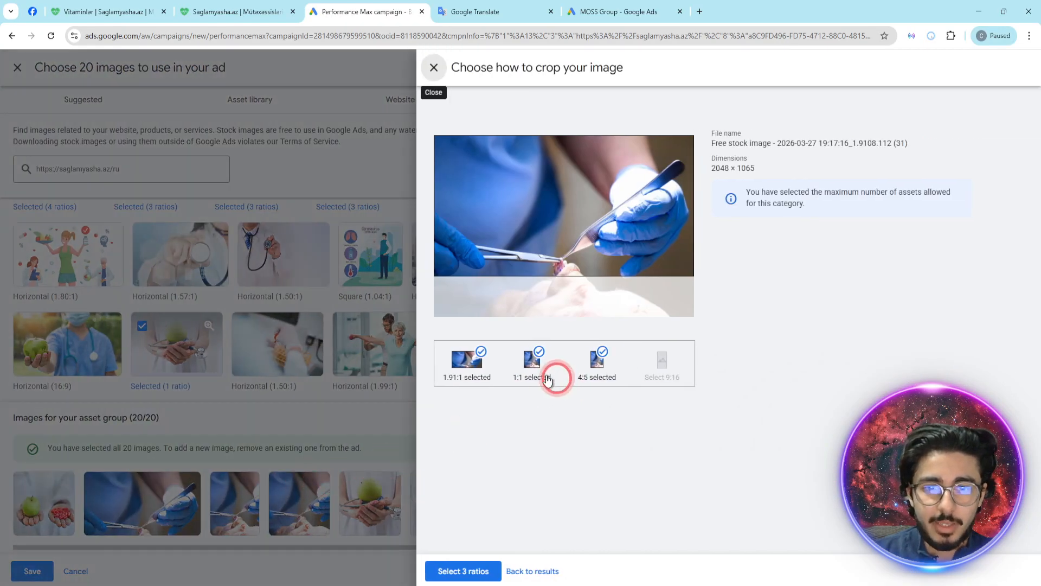
left_click(461, 392)
left_click_drag(535, 233, 483, 202)
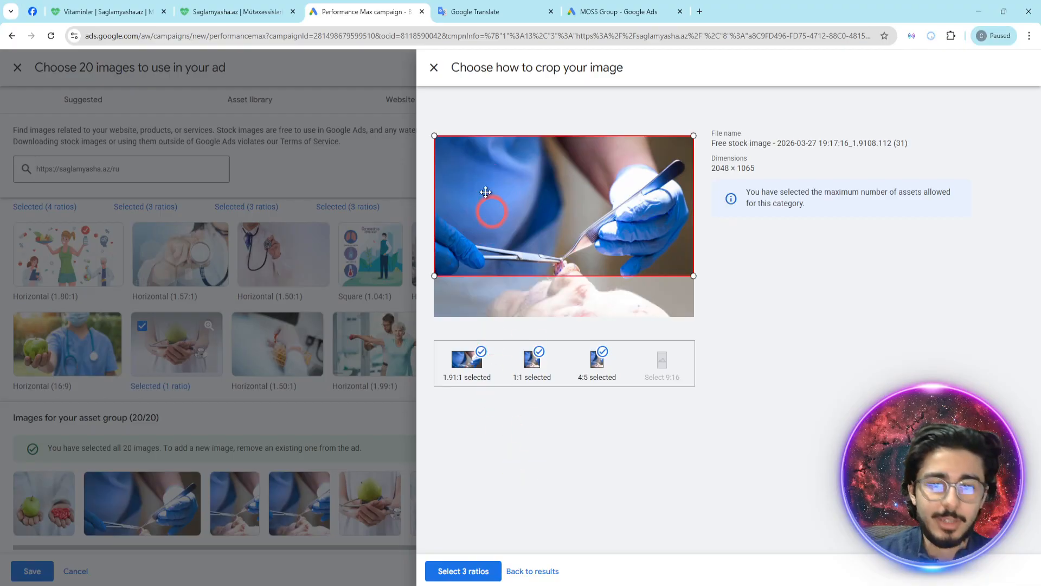
left_click(434, 67)
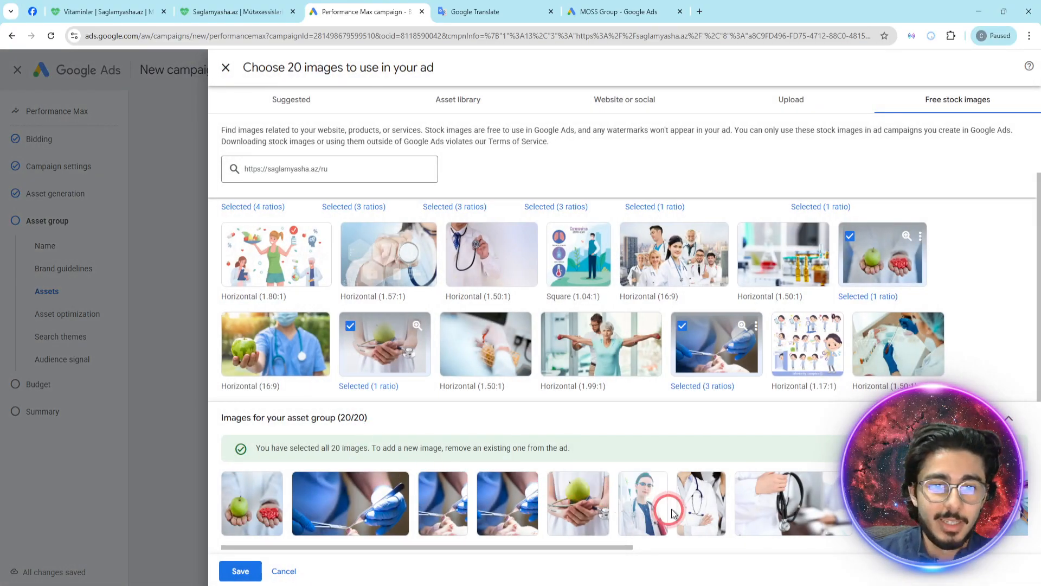
- Reposition the crop frames of the hand-held stethoscope image, moving the 1.91:1 frame slightly upward, and apply its 3 ratios
left_click(748, 487)
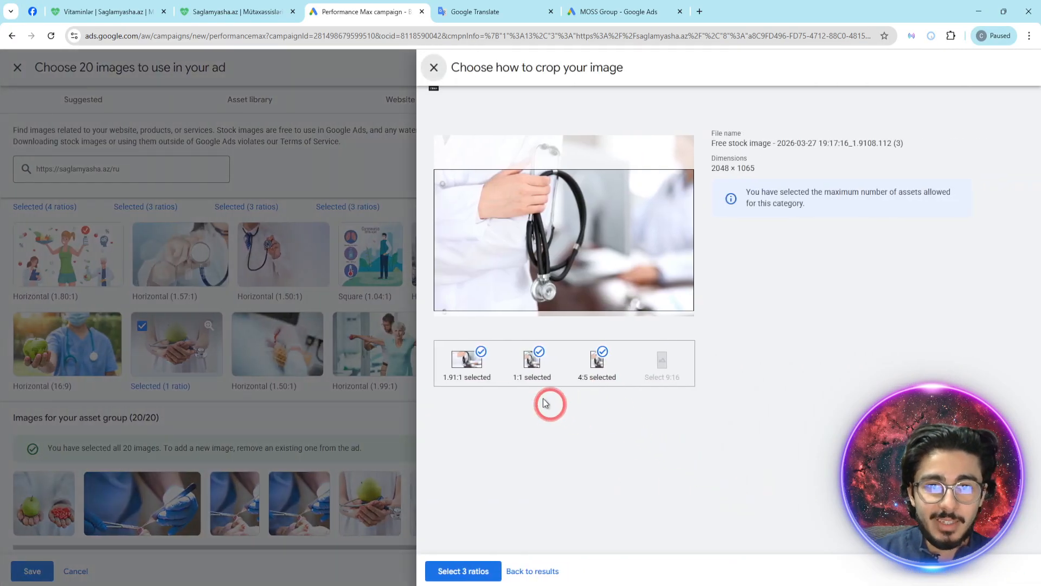
left_click(465, 360)
left_click_drag(530, 275, 500, 276)
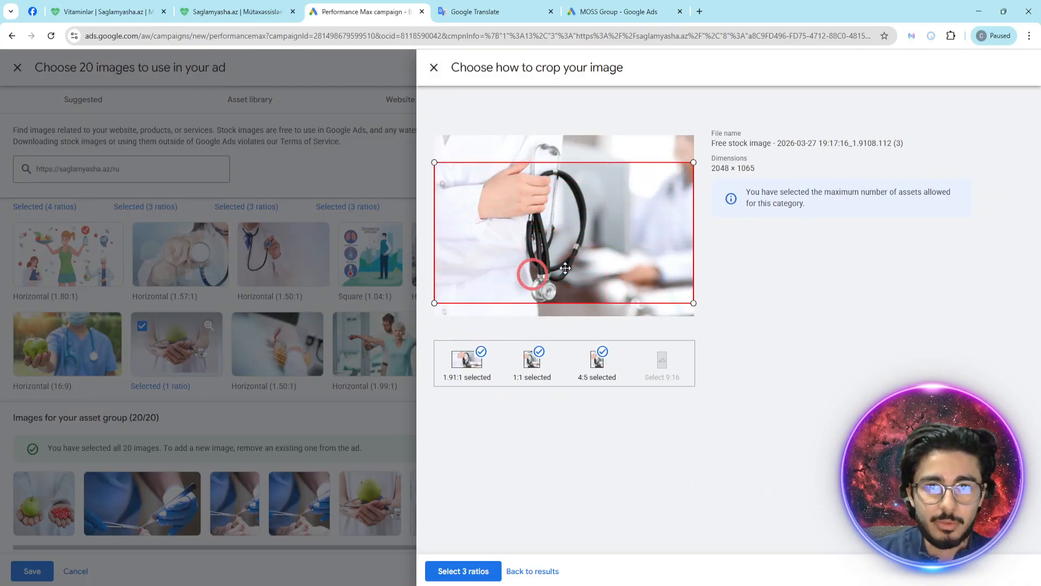
left_click(531, 374)
left_click_drag(600, 263, 443, 258)
left_click(595, 372)
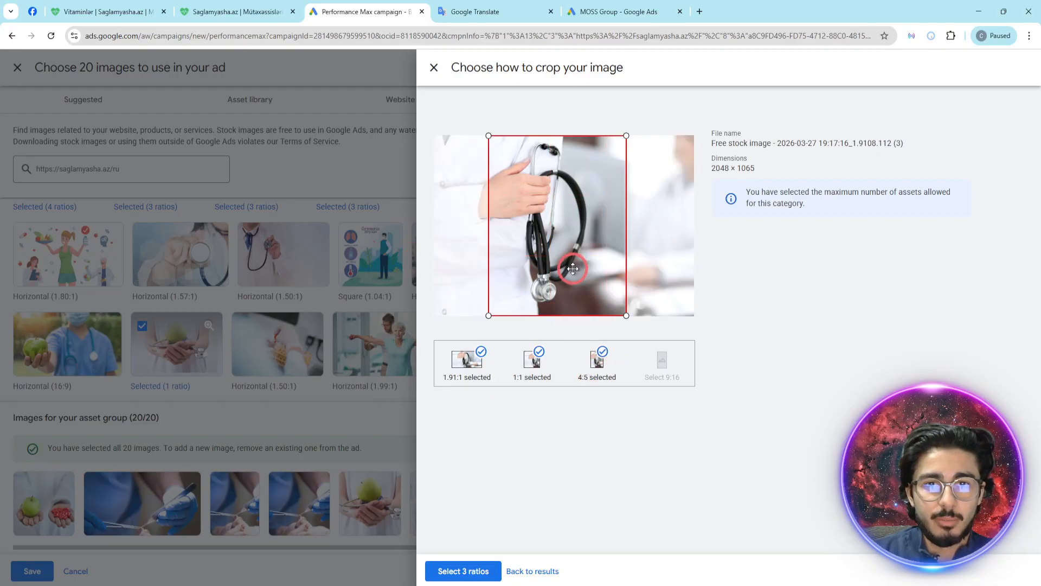
left_click(475, 571)
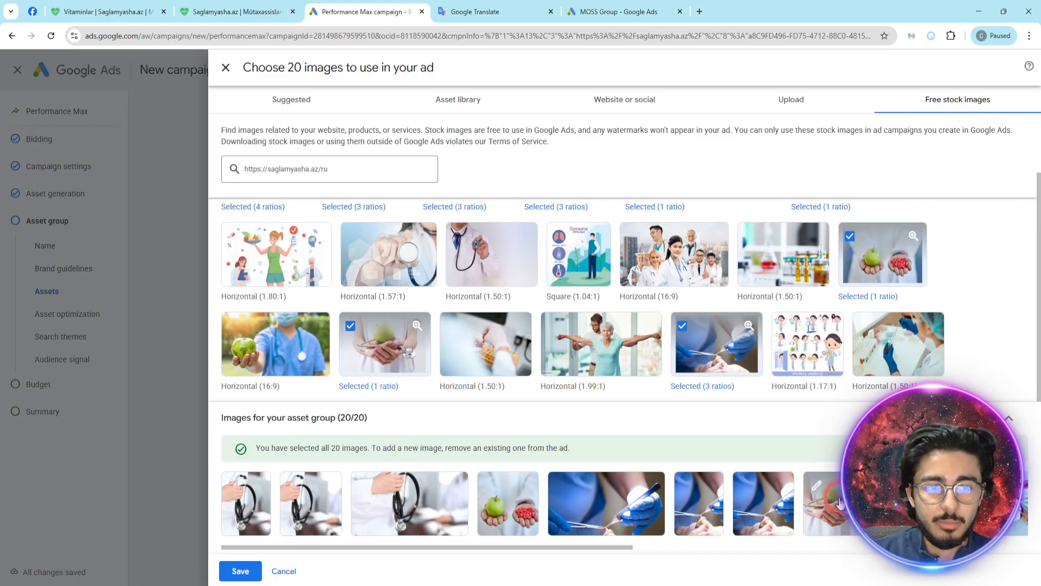
- Examine the 1:1 crop of the green apple image and leave the crop editor
left_click(815, 488)
left_click(536, 363)
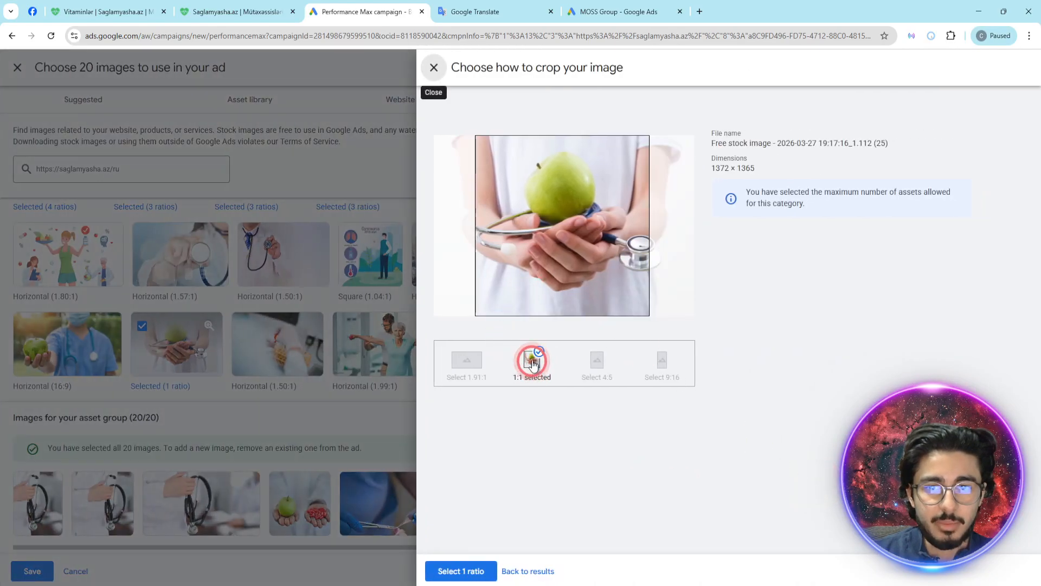
left_click(579, 258)
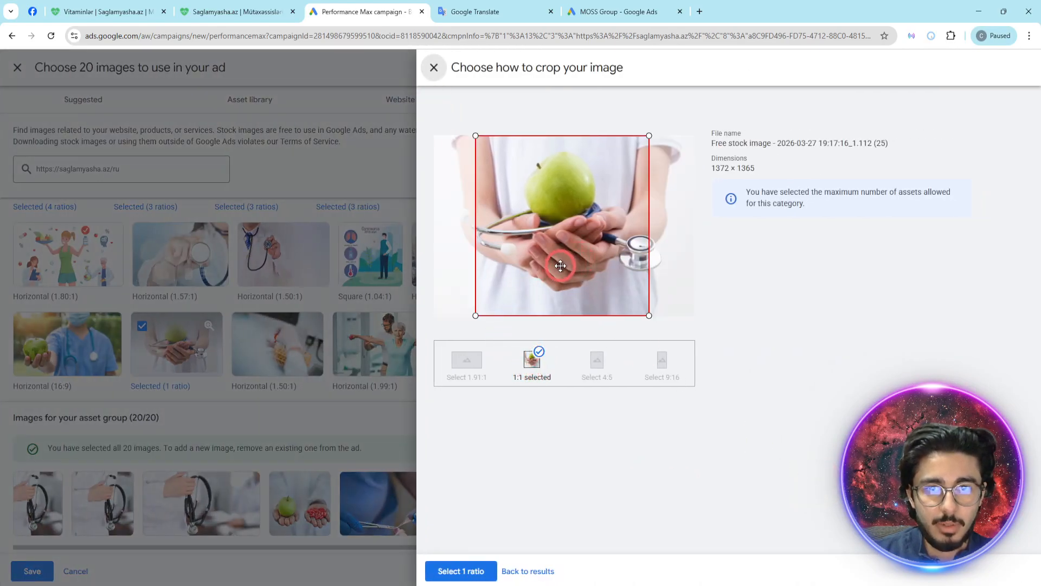
left_click(434, 67)
- Adjust the 1.91:1, 1:1 and 4:5 crops of the masked nurse in the blue cap and apply the 3 ratios
left_click(444, 545)
left_click_drag(454, 546, 739, 545)
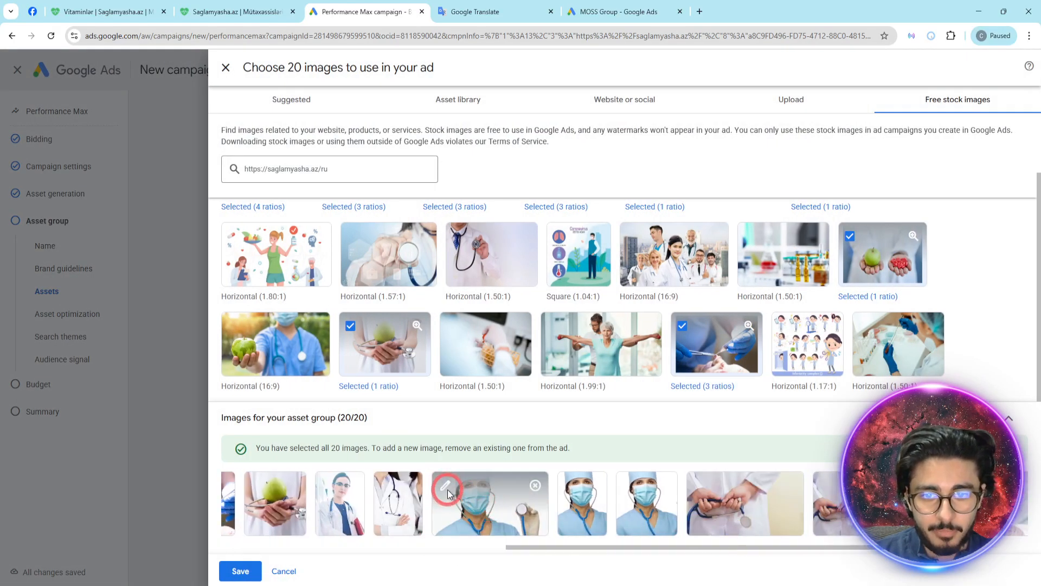
left_click(447, 490)
left_click(523, 211)
left_click(492, 380)
left_click(529, 371)
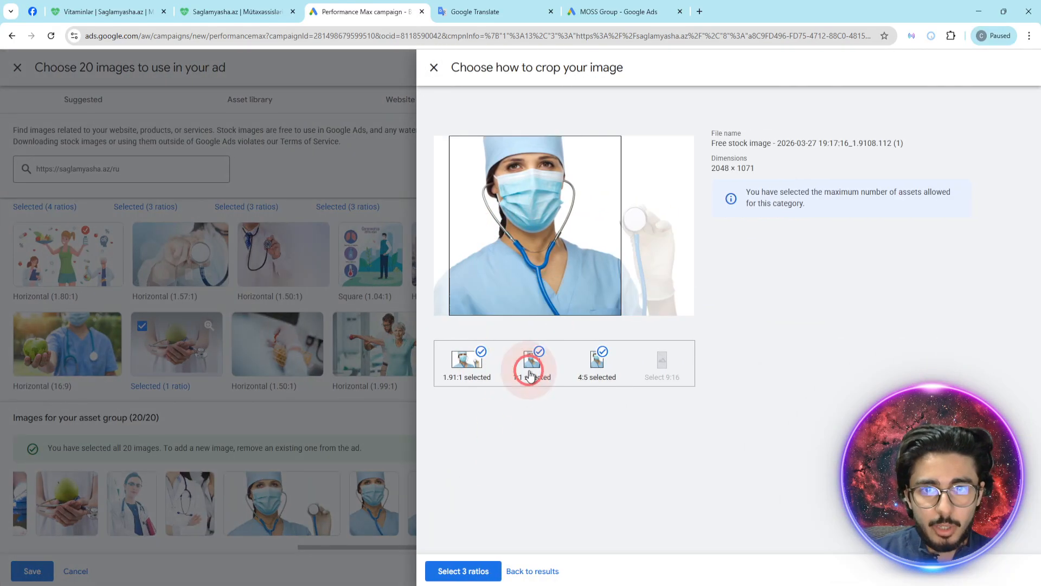
left_click_drag(550, 291, 565, 255)
left_click(640, 363)
left_click(584, 380)
left_click(539, 262)
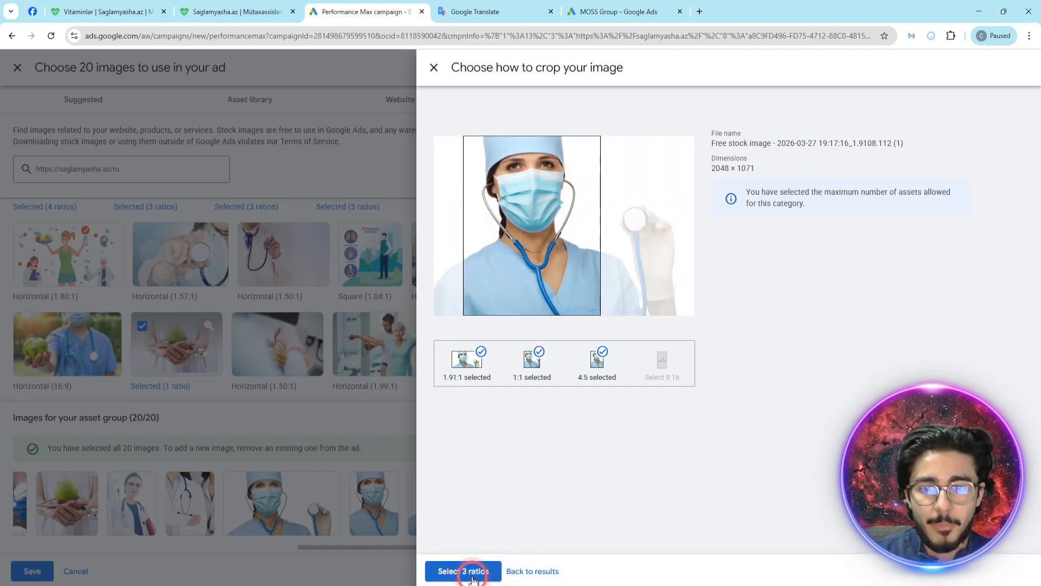
left_click(464, 571)
- Adjust the crops of the masked woman in pink holding a stethoscope, apply her 4 ratios and save the asset group's image selection
left_click_drag(520, 548, 752, 543)
left_click(774, 495)
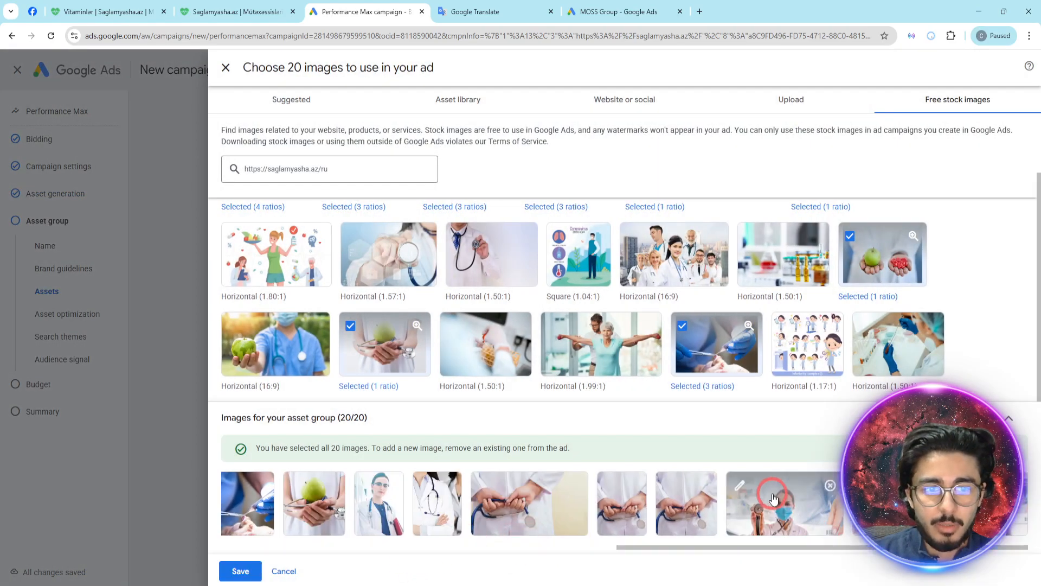
left_click(743, 489)
left_click_drag(553, 214, 521, 259)
left_click(523, 373)
left_click(584, 362)
left_click_drag(545, 292, 557, 293)
left_click(673, 367)
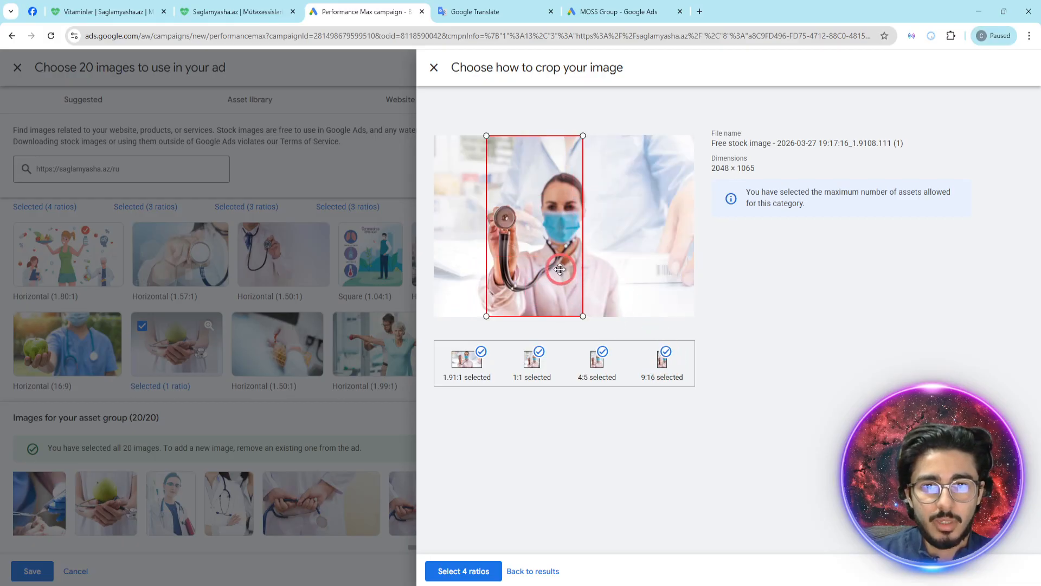
left_click(476, 570)
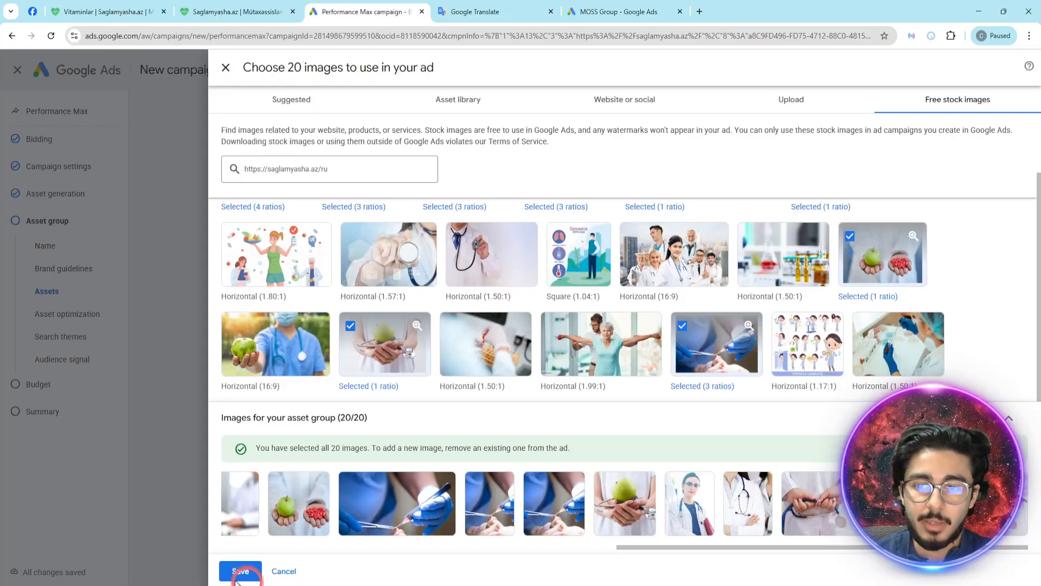
left_click(237, 572)
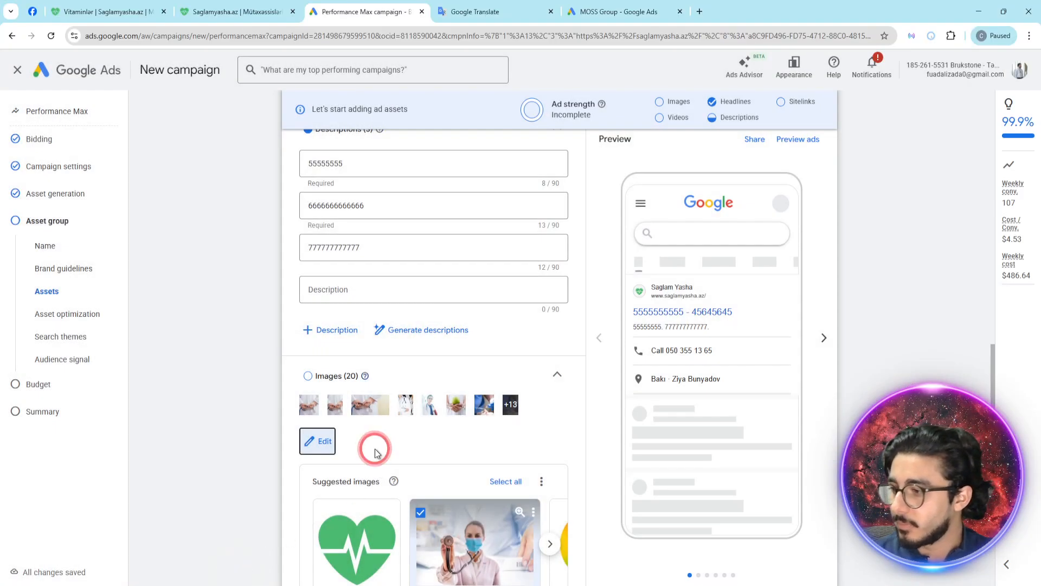
- Examine the available video sources for the asset group, including Social and the asset library, and close the video picker
scroll(548, 293, "down", 2)
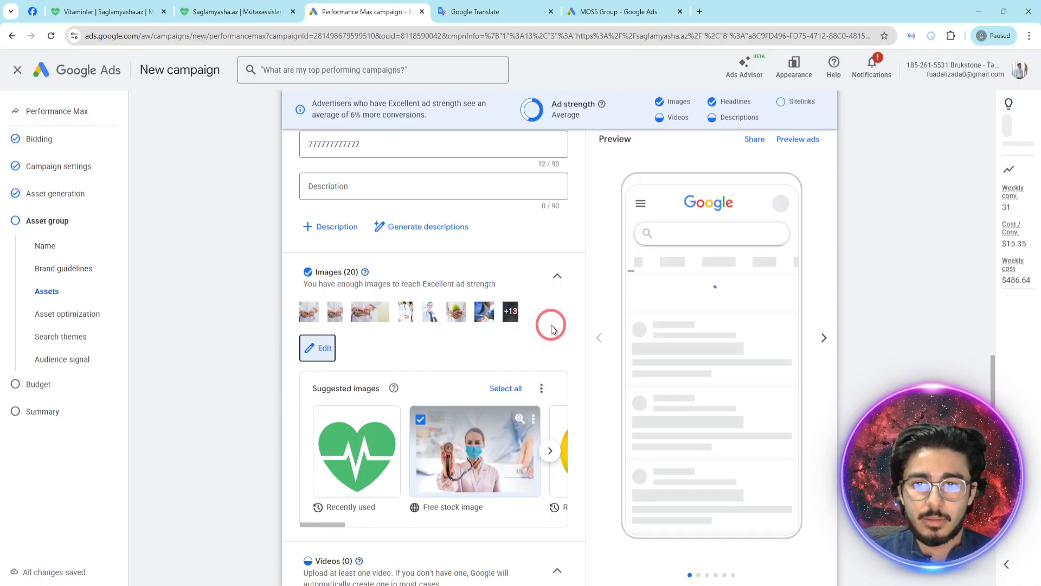
scroll(551, 329, "up", 1)
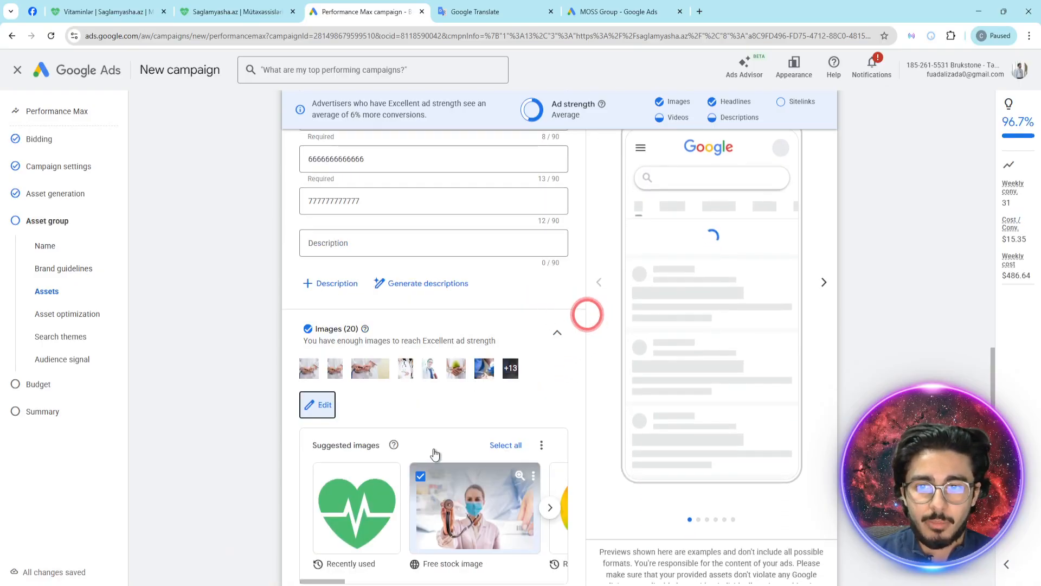
scroll(529, 380, "down", 4)
left_click(355, 453)
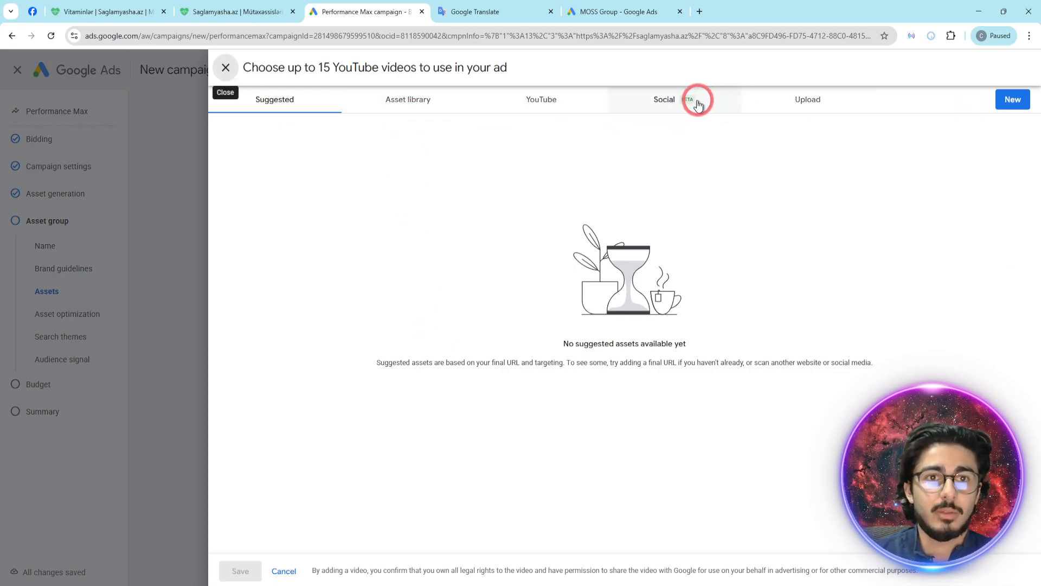
left_click(517, 101)
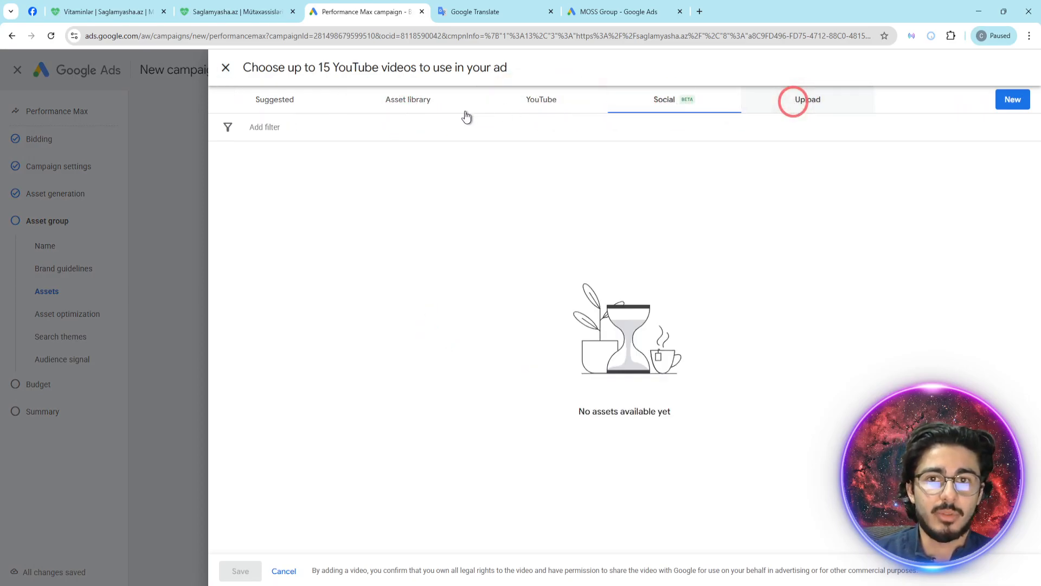
left_click(427, 105)
left_click(275, 102)
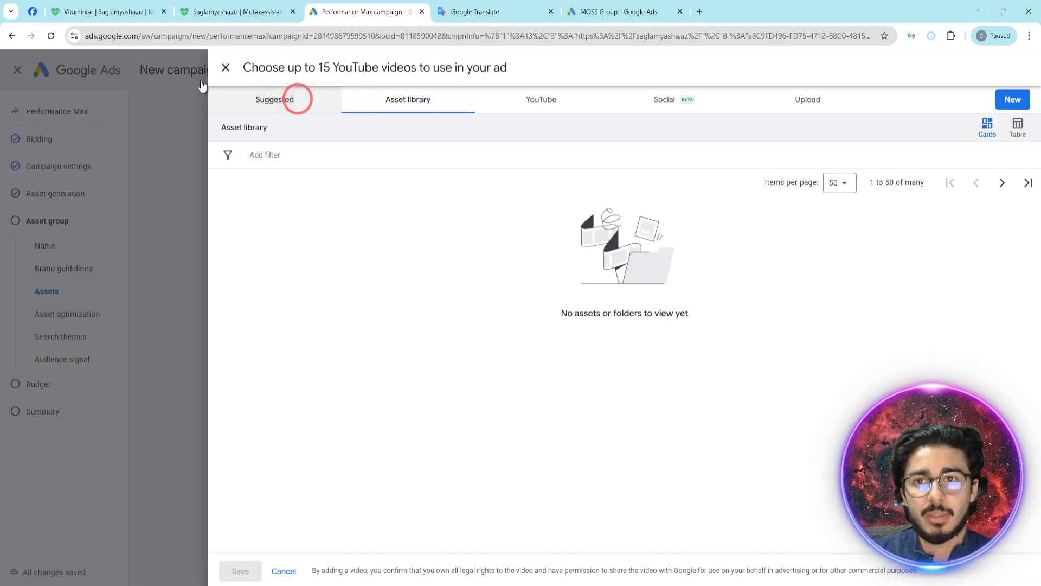
left_click(227, 66)
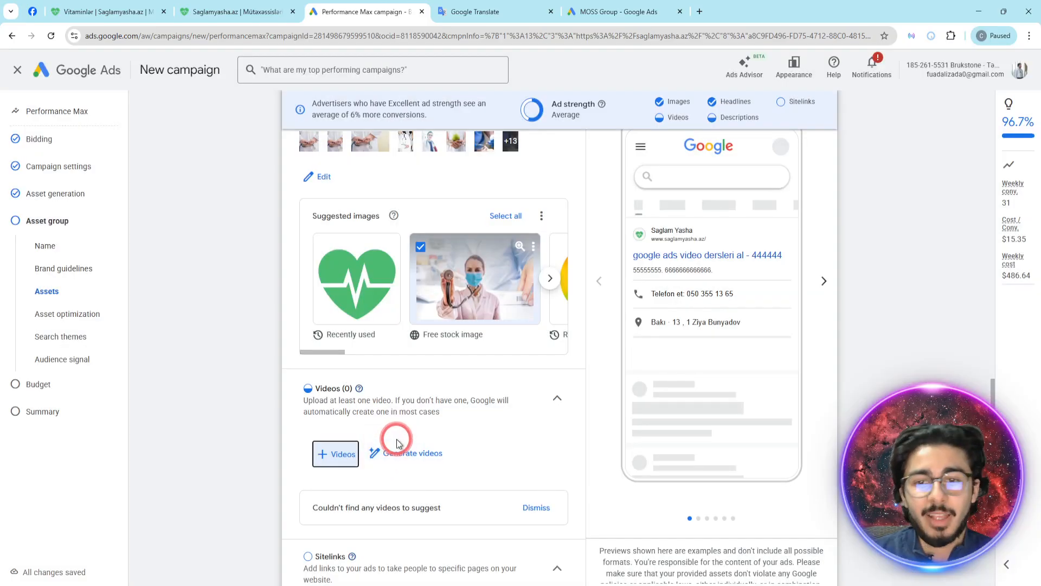
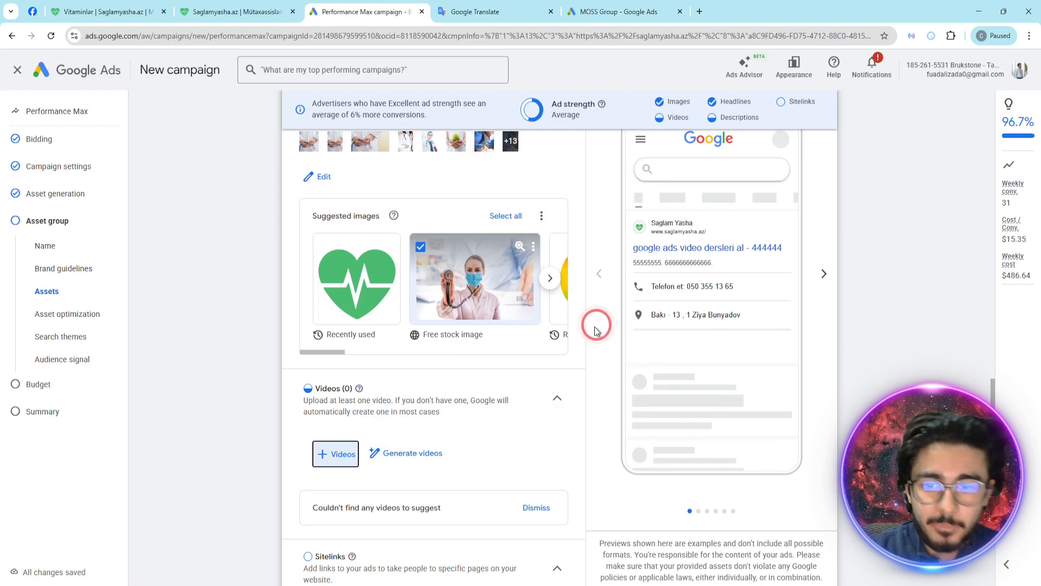
- Review the asset group from the suggested logos to the headline list against the search ad preview
scroll(543, 358, "down", 4)
scroll(483, 294, "up", 20)
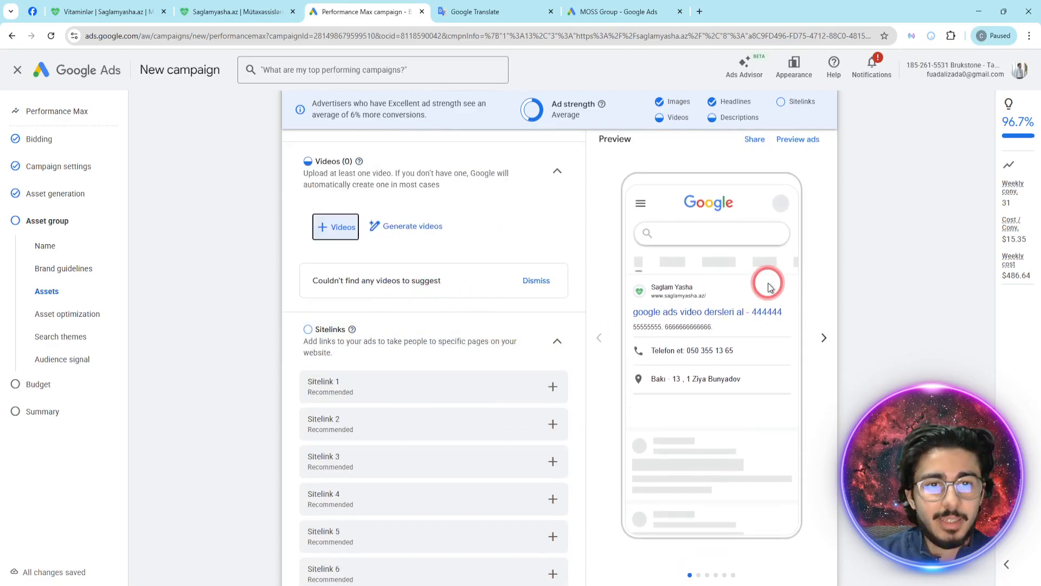
scroll(482, 295, "up", 6)
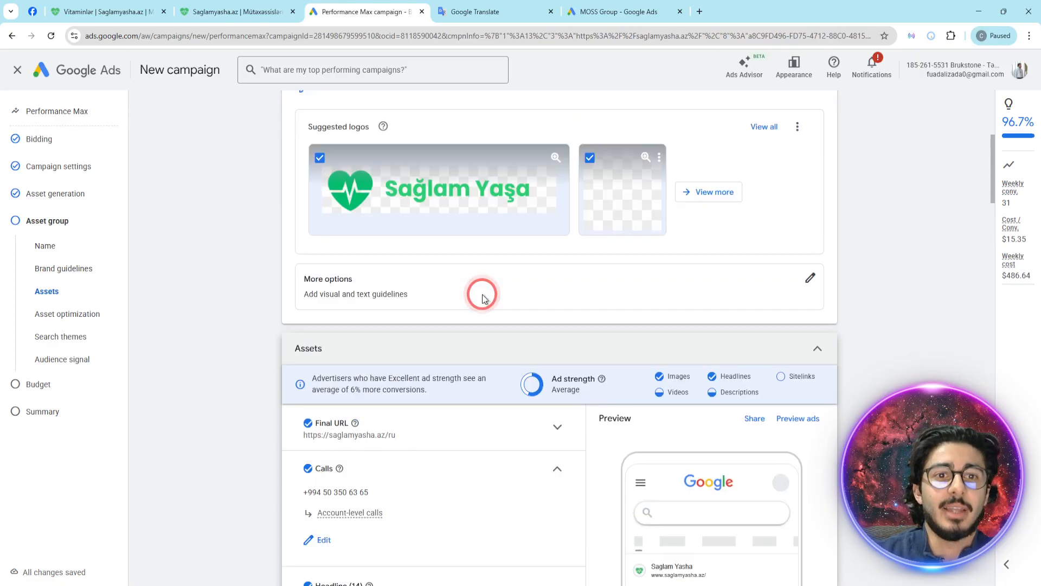
scroll(693, 291, "down", 2)
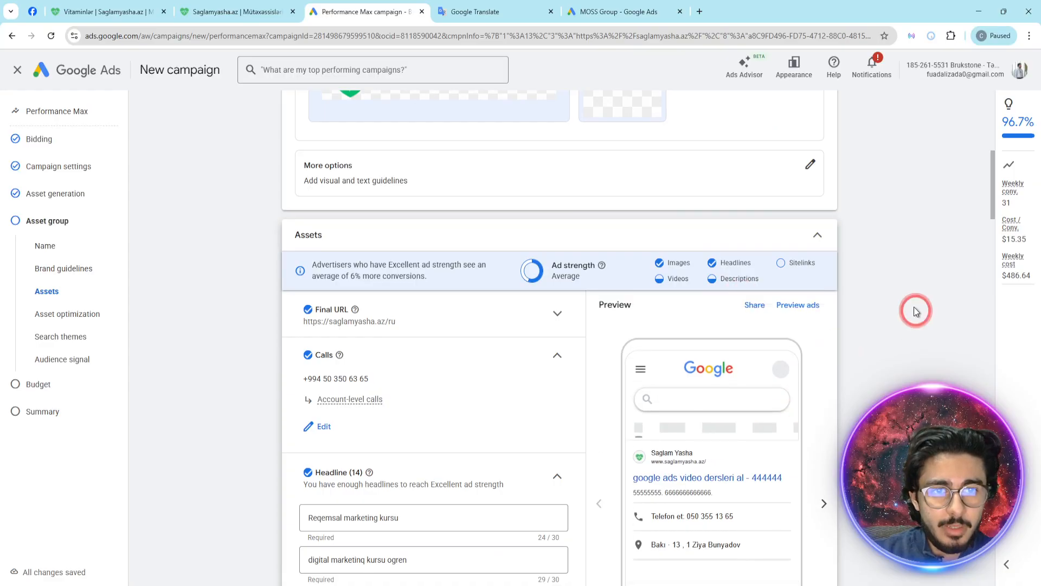
scroll(895, 298, "down", 4)
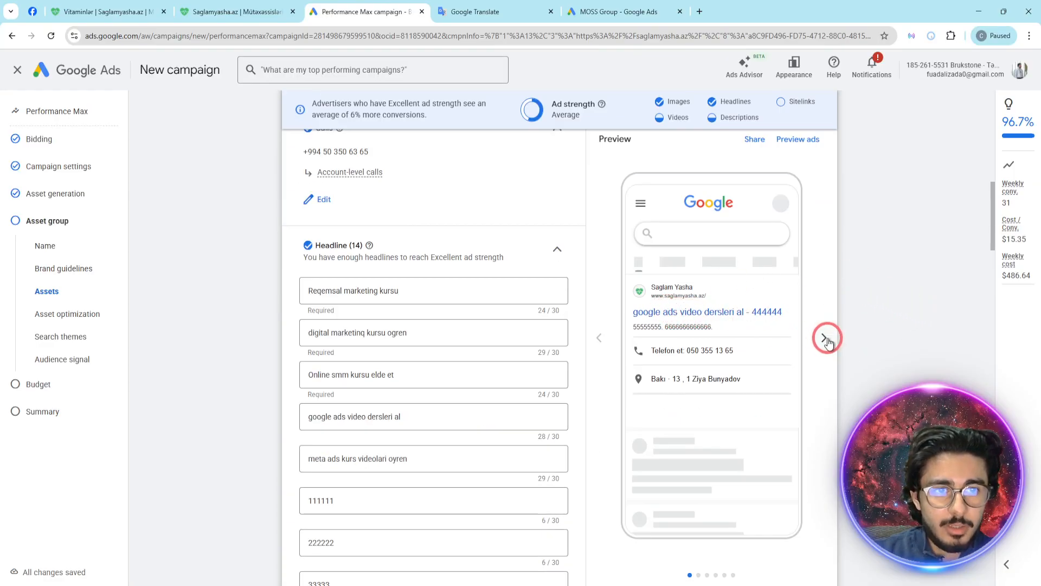
scroll(440, 291, "down", 1)
scroll(439, 290, "down", 2)
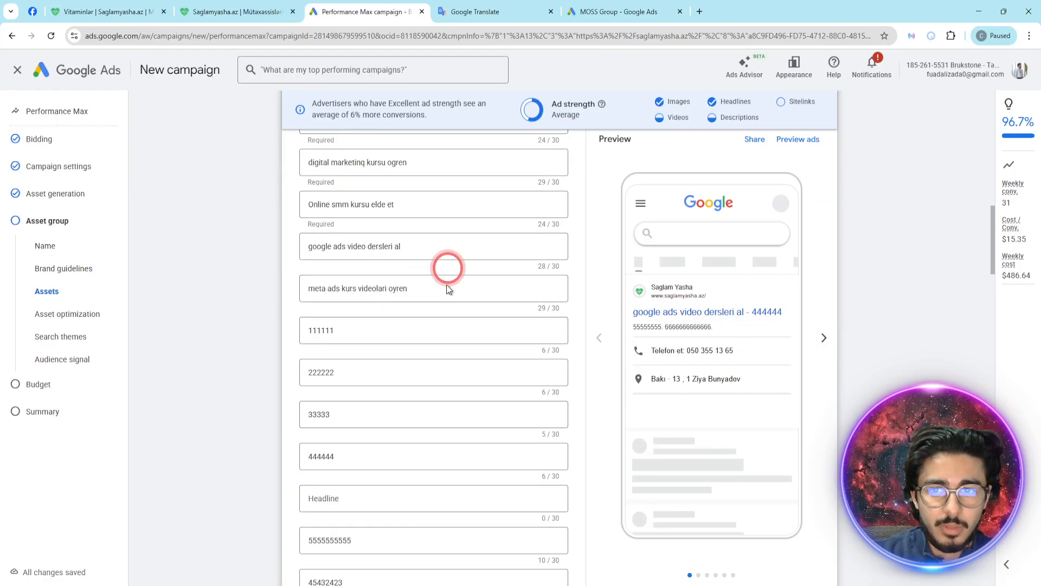
scroll(441, 307, "up", 1)
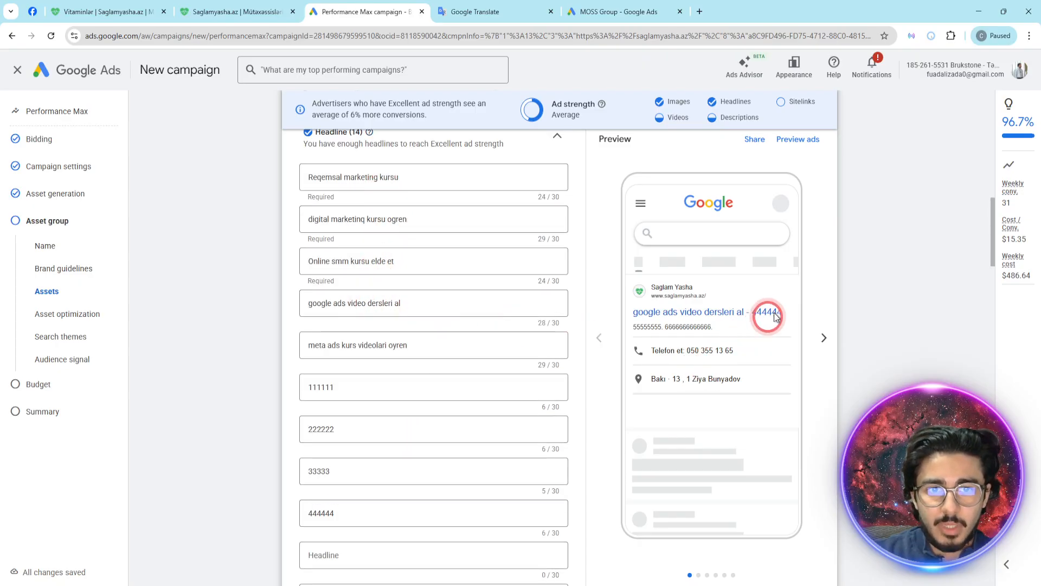
scroll(399, 455, "down", 2)
scroll(396, 487, "down", 2)
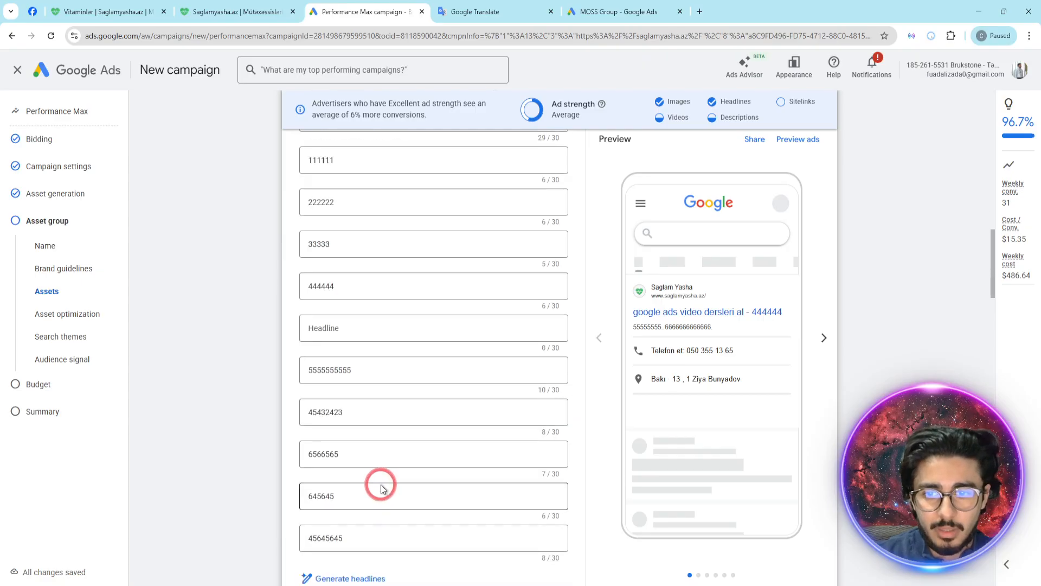
double_click(372, 495)
key("BackSpace")
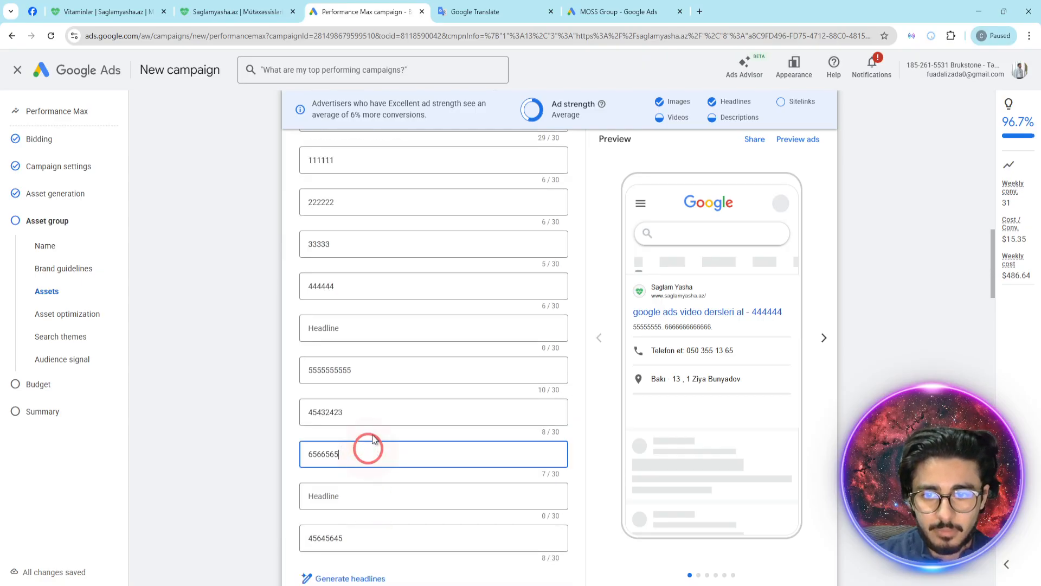
double_click(372, 454)
key("BackSpace")
double_click(369, 418)
key("BackSpace")
double_click(357, 368)
key("BackSpace")
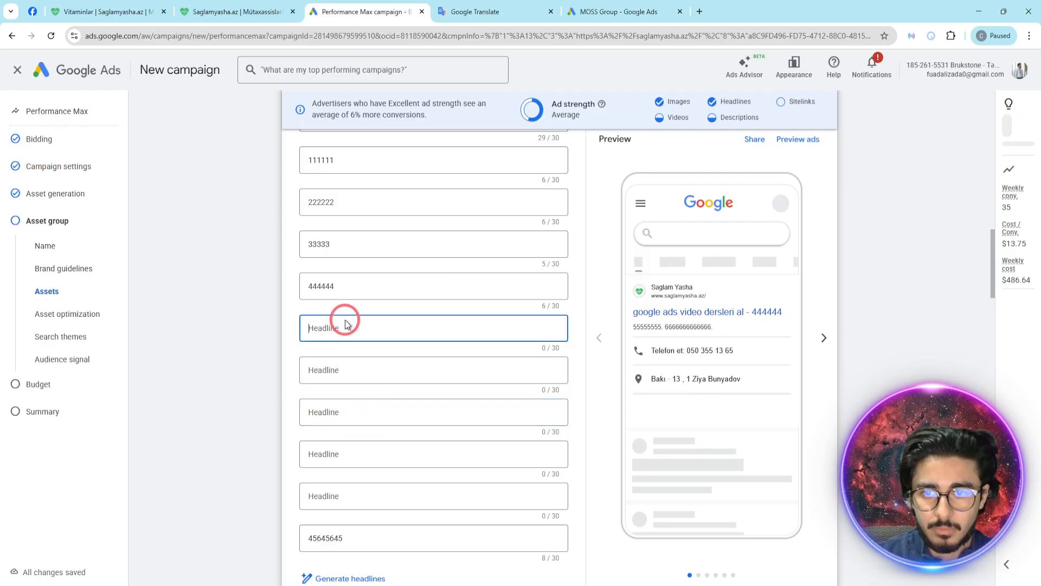
- Clear the placeholder headlines 444444, 33333, 222222 and 111111 below the marketing course headlines
double_click(349, 285)
key("BackSpace")
double_click(350, 244)
key("BackSpace")
double_click(342, 201)
key("BackSpace")
double_click(357, 159)
key("BackSpace")
scroll(398, 232, "up", 2)
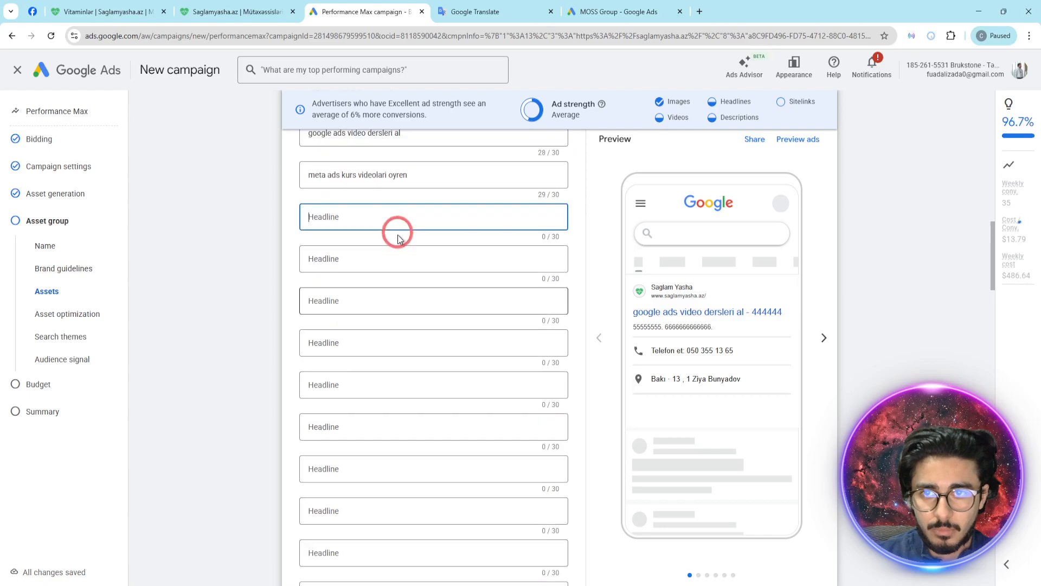
left_click(256, 282)
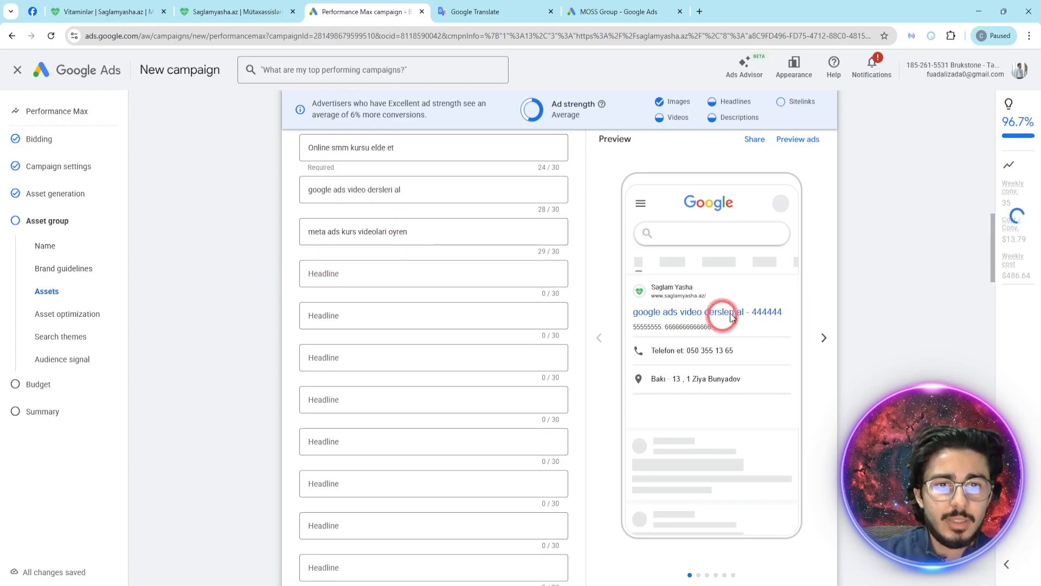
- Clear the last placeholder headline, 45645645, so only the five marketing course headlines remain
scroll(477, 331, "down", 2)
scroll(484, 322, "down", 5)
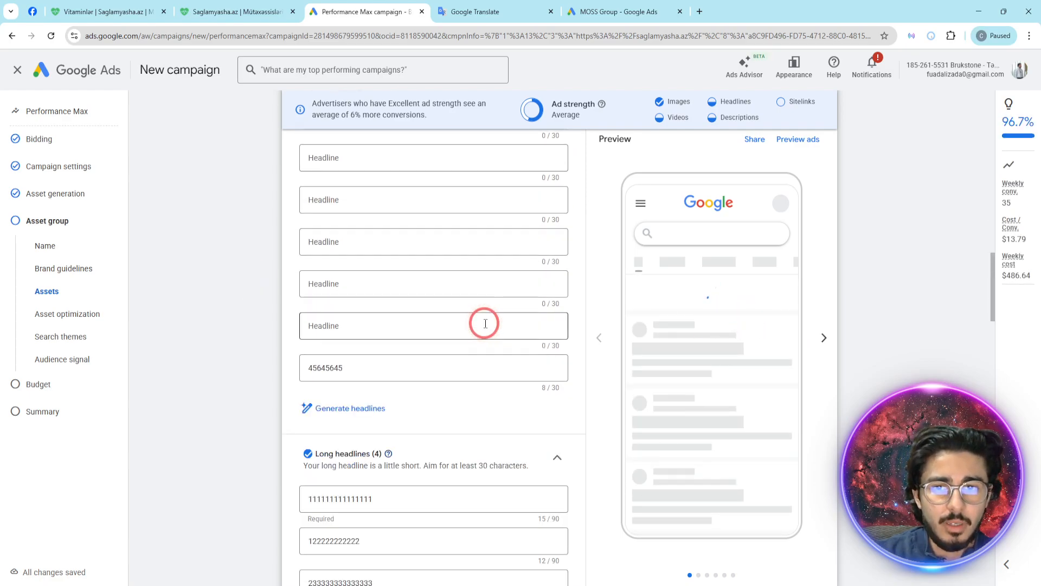
scroll(484, 324, "up", 5)
scroll(402, 411, "down", 2)
left_click(383, 418)
key("BackSpace")
key("BackSpace")
key("BackSpace")
key("BackSpace")
key("BackSpace")
key("BackSpace")
key("BackSpace")
scroll(380, 381, "up", 8)
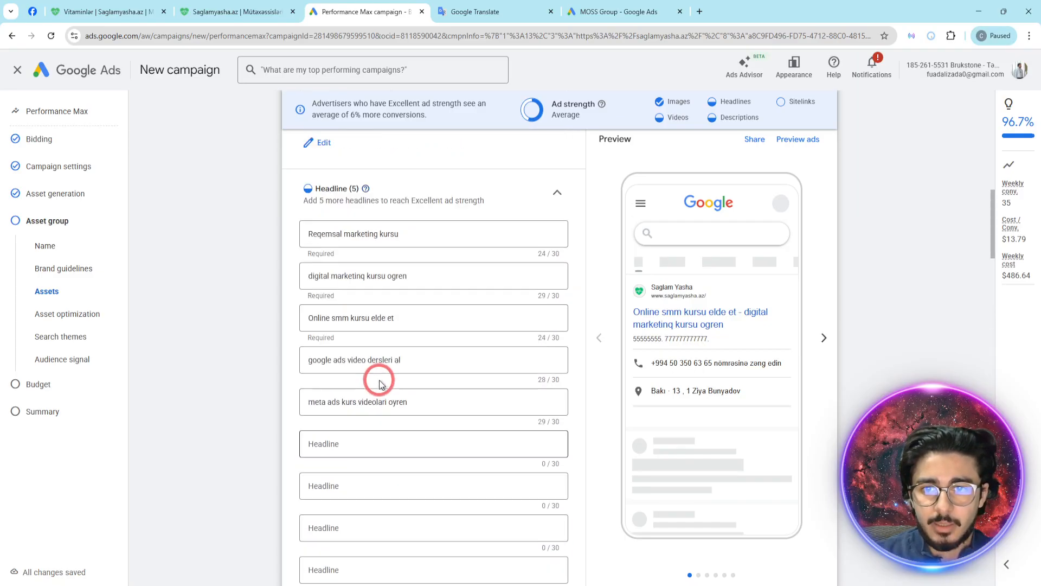
- Review the remaining headlines, the long headlines and the descriptions of the asset group
left_click_drag(399, 290, 362, 290)
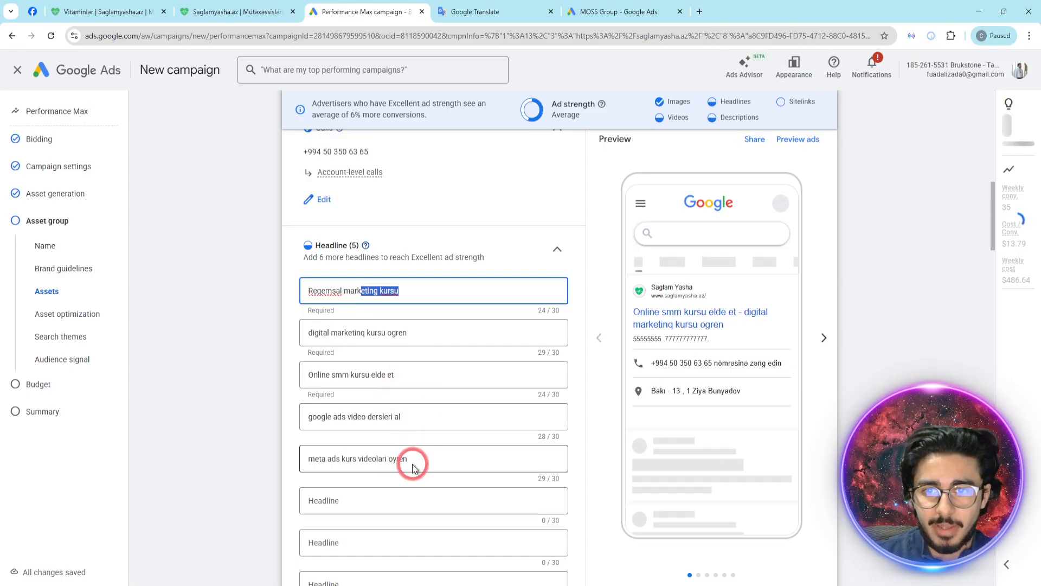
left_click(385, 340)
scroll(384, 359, "down", 12)
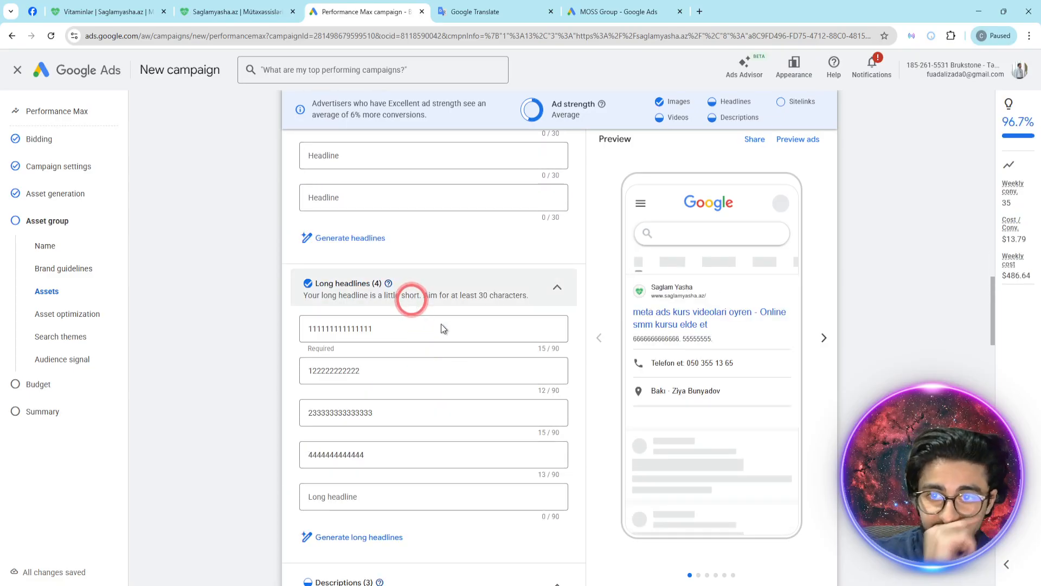
scroll(442, 320, "down", 3)
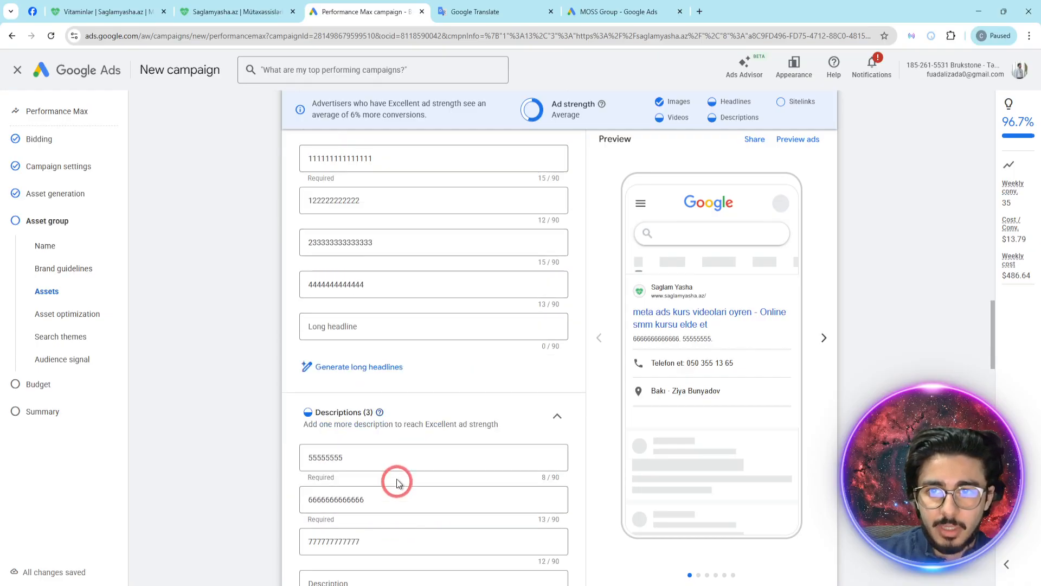
scroll(394, 472, "up", 1)
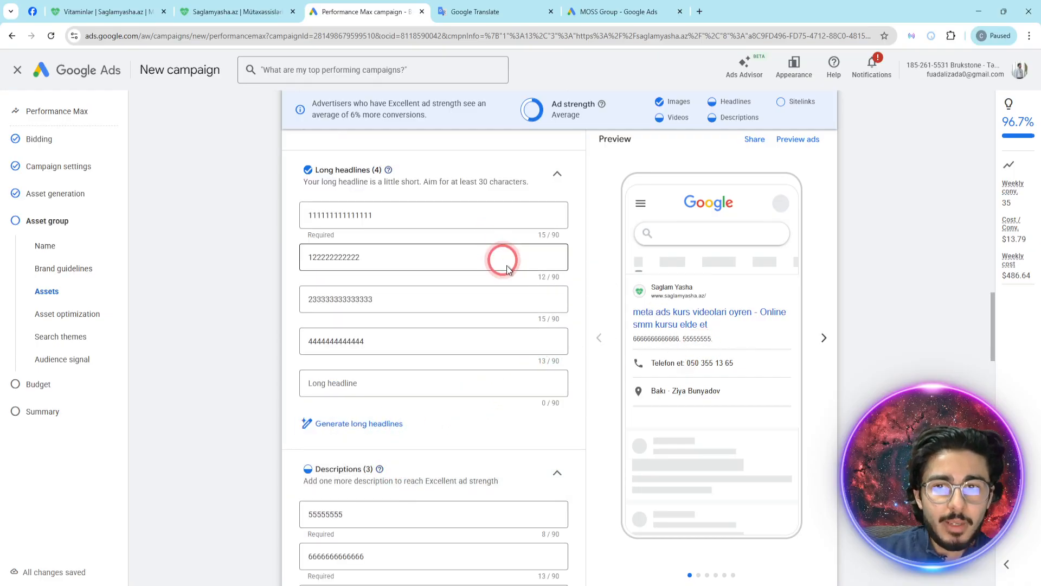
scroll(573, 351, "down", 1)
scroll(564, 347, "down", 1)
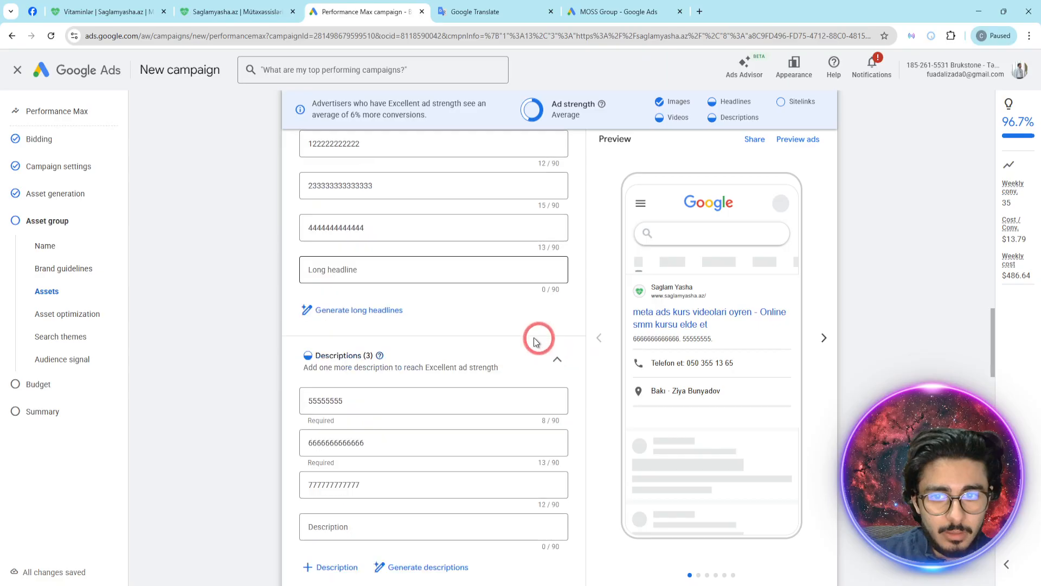
scroll(384, 282, "up", 1)
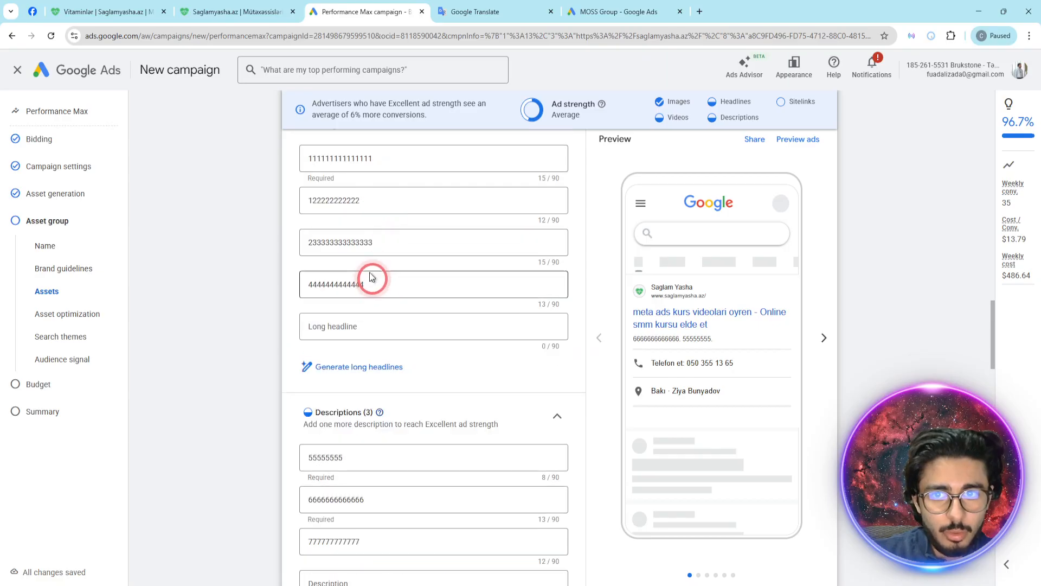
scroll(379, 282, "up", 2)
scroll(402, 304, "down", 2)
scroll(417, 412, "down", 1)
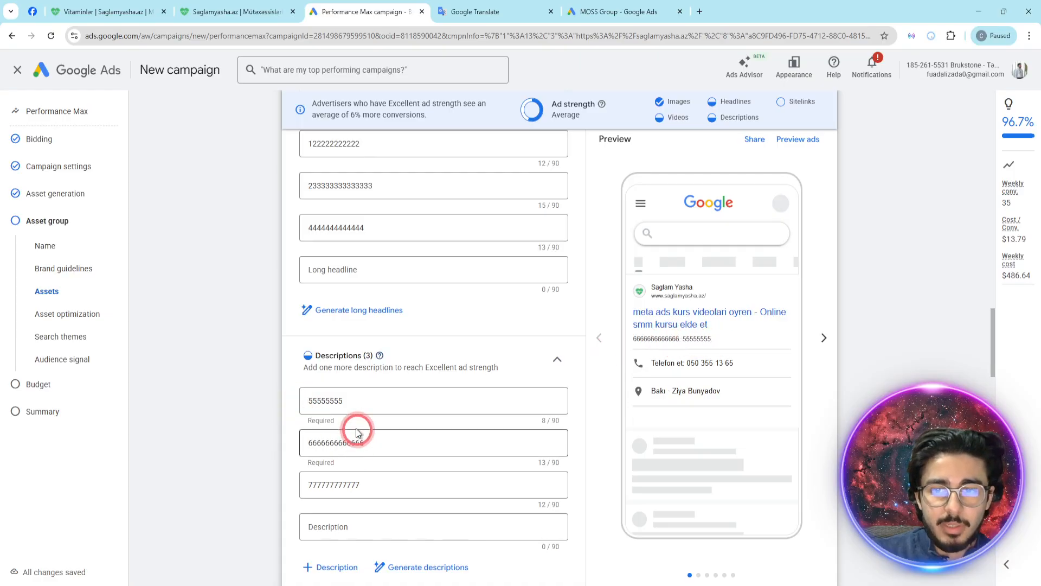
- Page through all the mobile search ad previews to examine how headlines, descriptions and images are combined
left_click(824, 339)
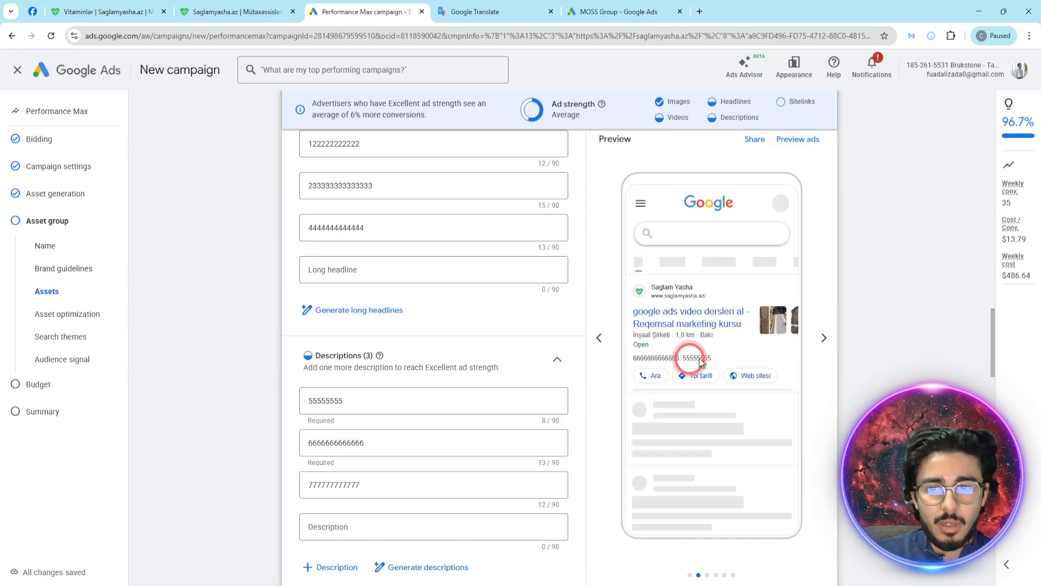
left_click(824, 341)
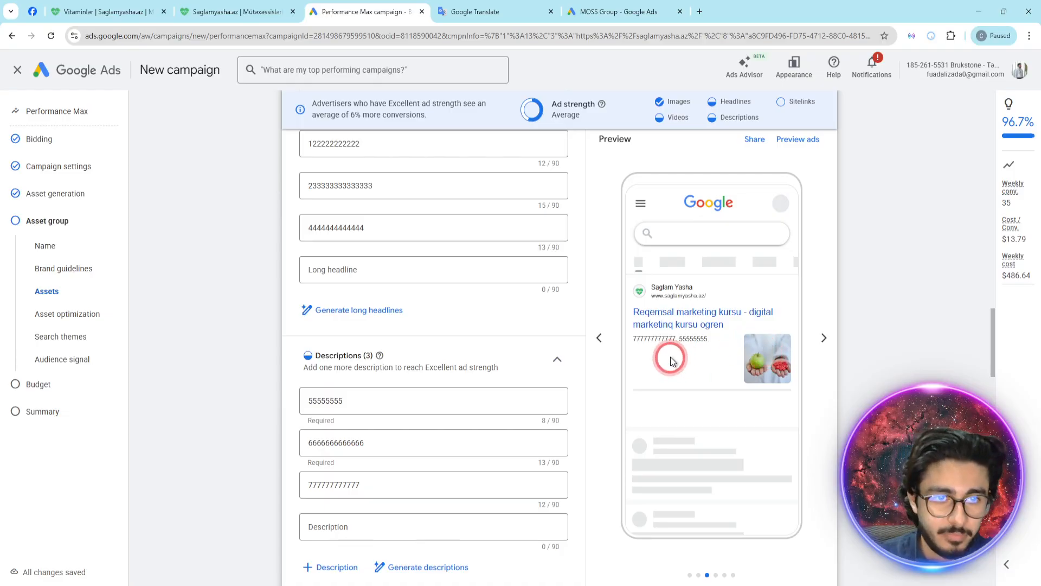
left_click(821, 337)
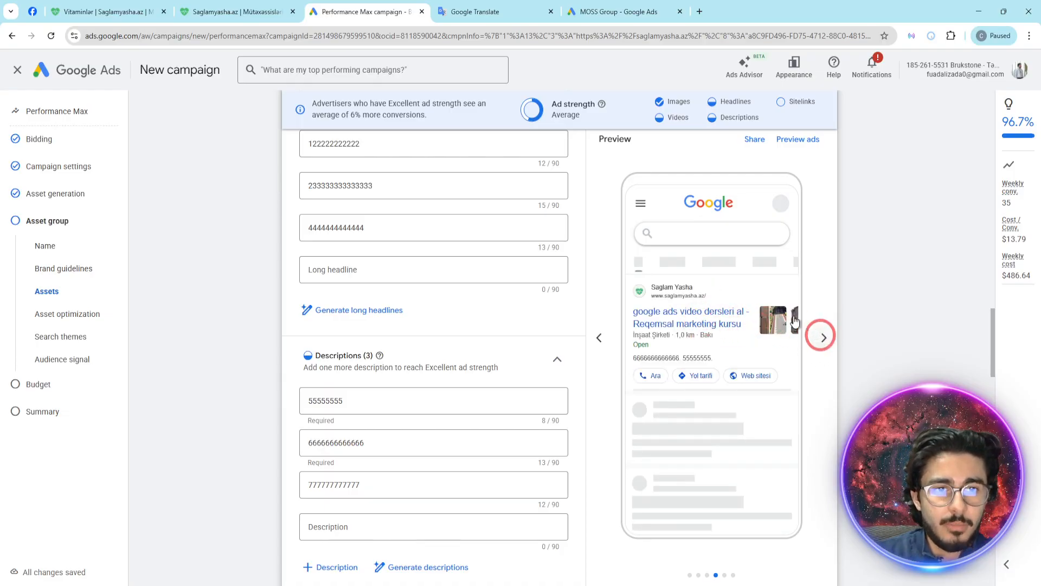
left_click(825, 337)
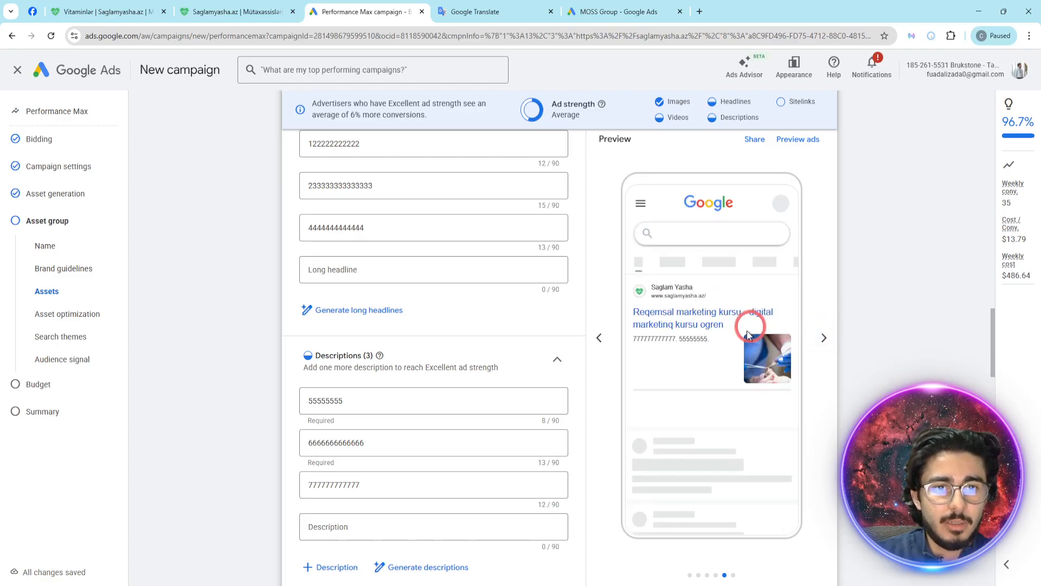
left_click(826, 339)
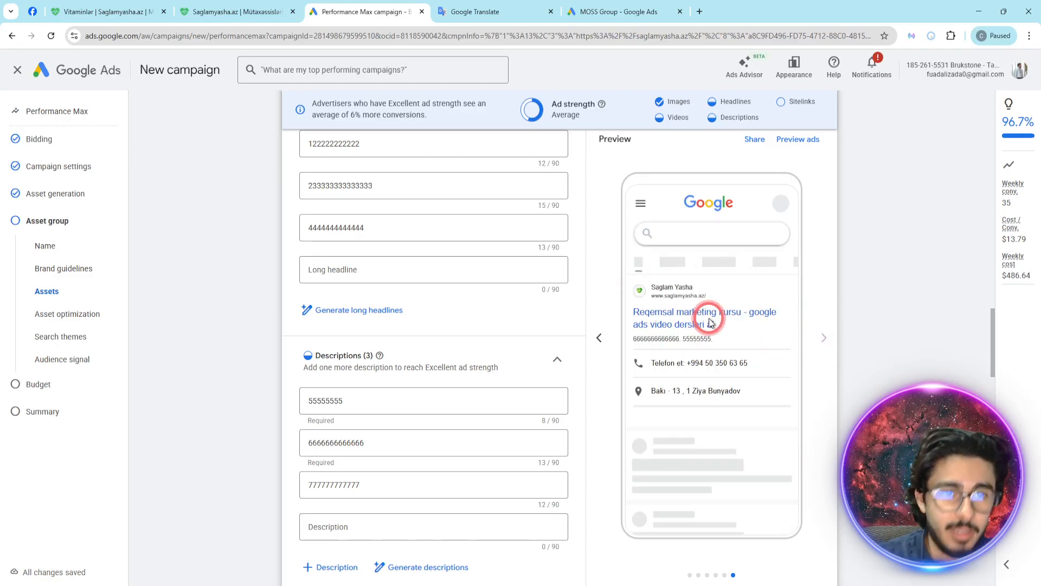
- Compare the first headline, "Reqemsal marketing kursu", with the headline combination in the last ad preview
scroll(557, 318, "up", 12)
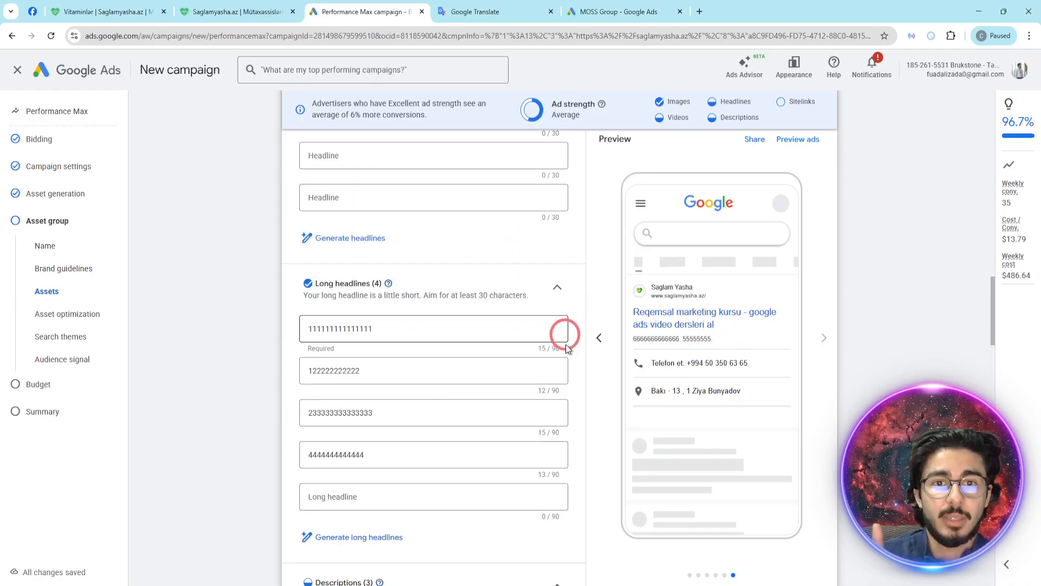
left_click(549, 258)
scroll(548, 266, "up", 4)
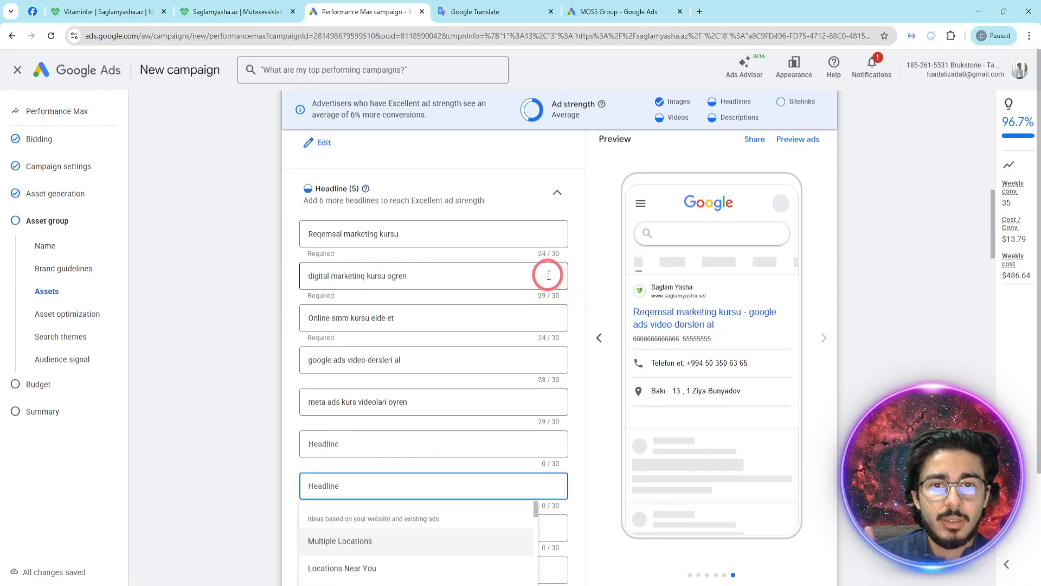
left_click(549, 235)
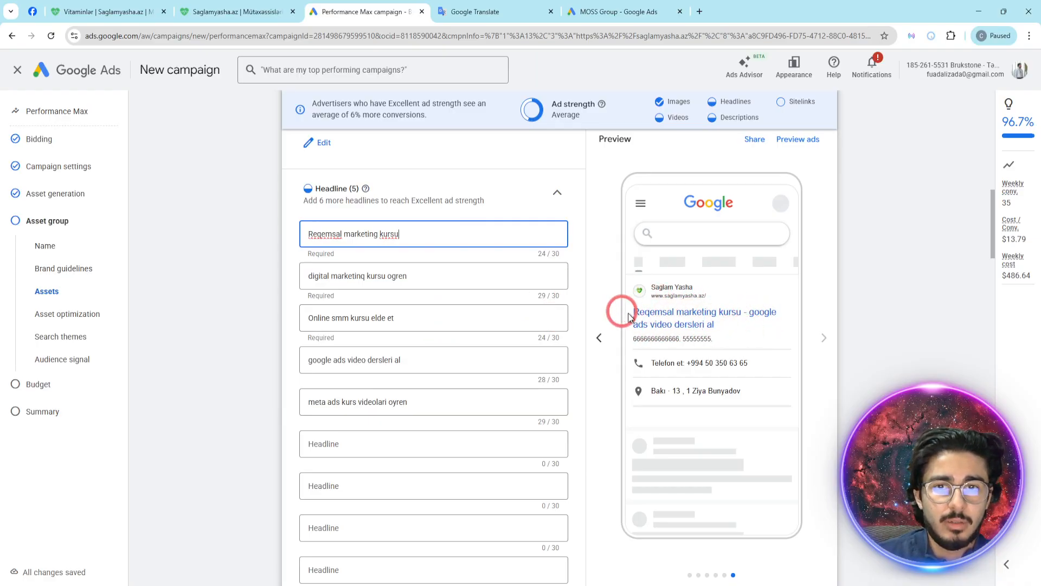
left_click(688, 312)
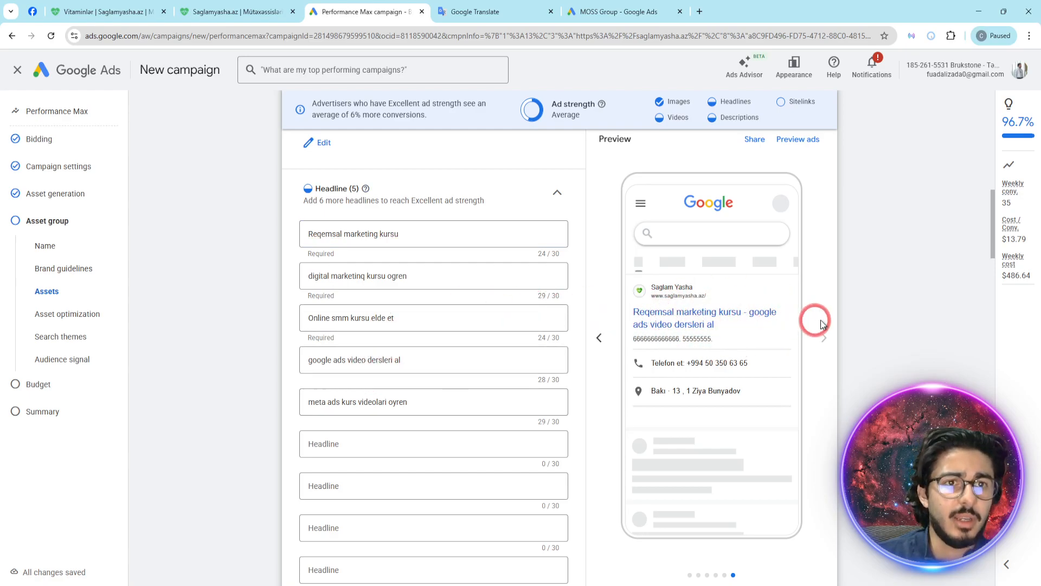
- Open the full ad preview and examine the ad formats for mobile and for desktop
left_click(798, 140)
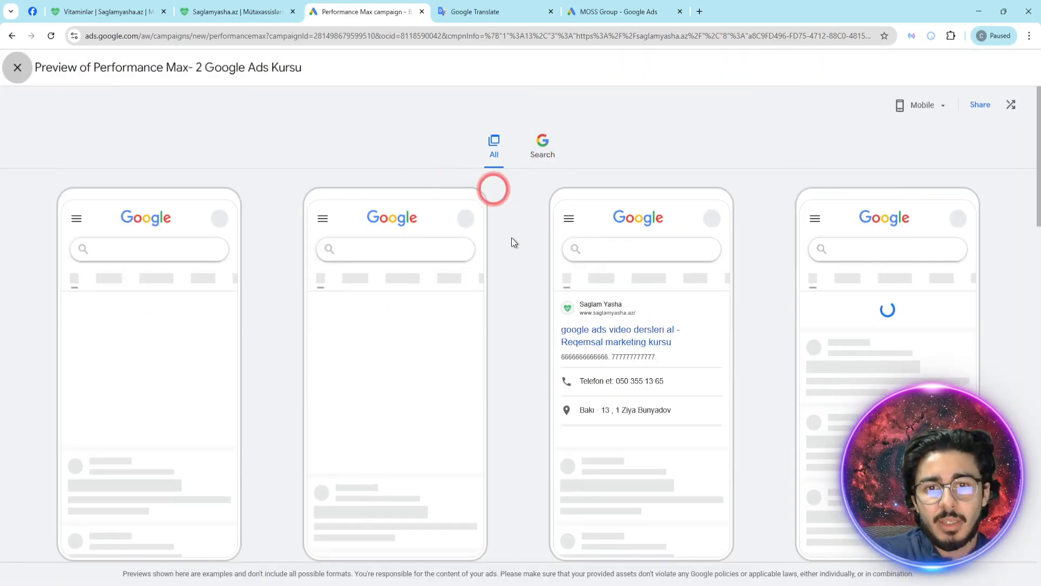
scroll(525, 267, "down", 8)
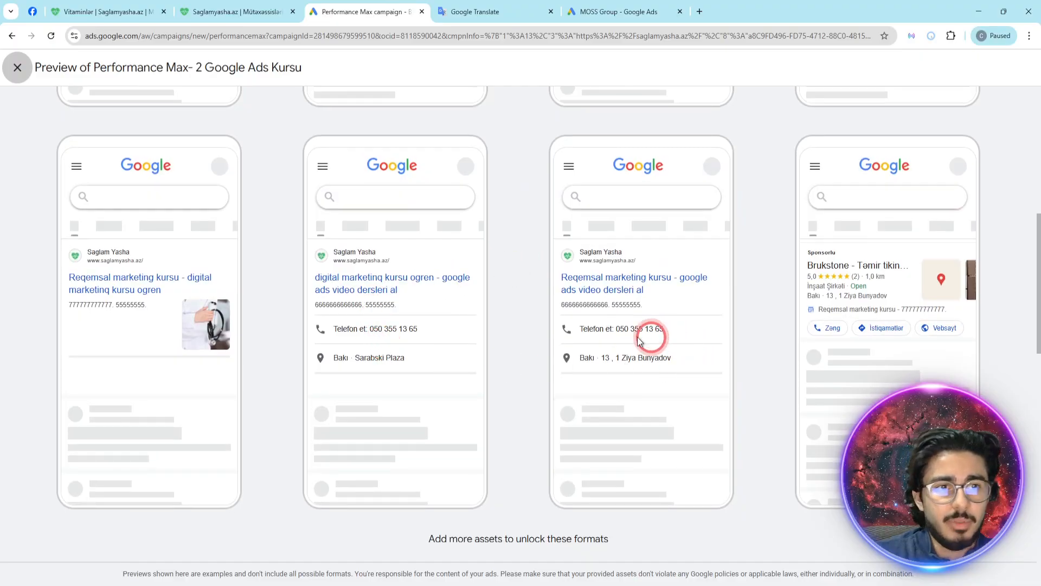
scroll(596, 277, "up", 8)
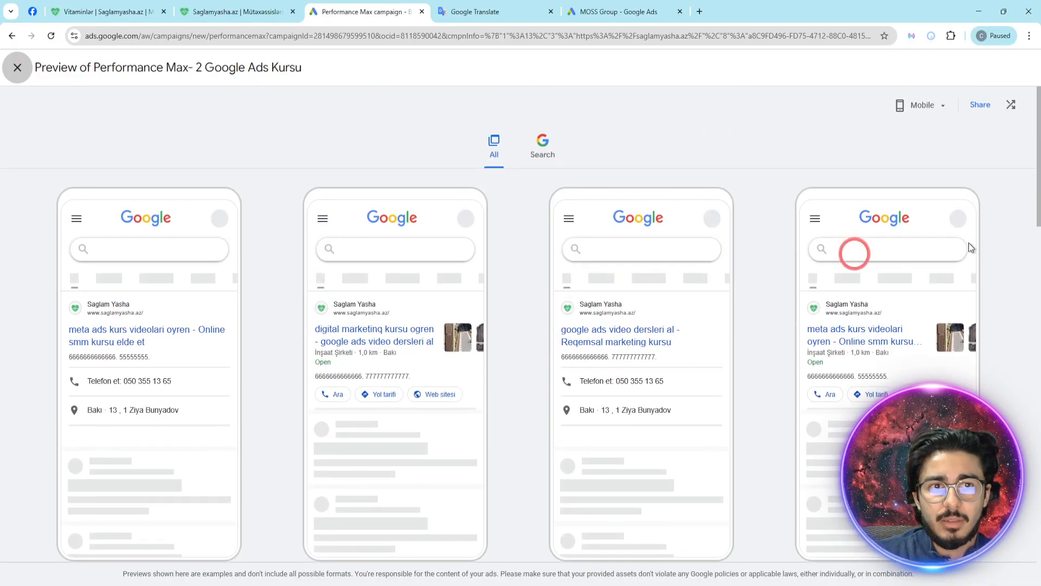
left_click(921, 104)
left_click(907, 161)
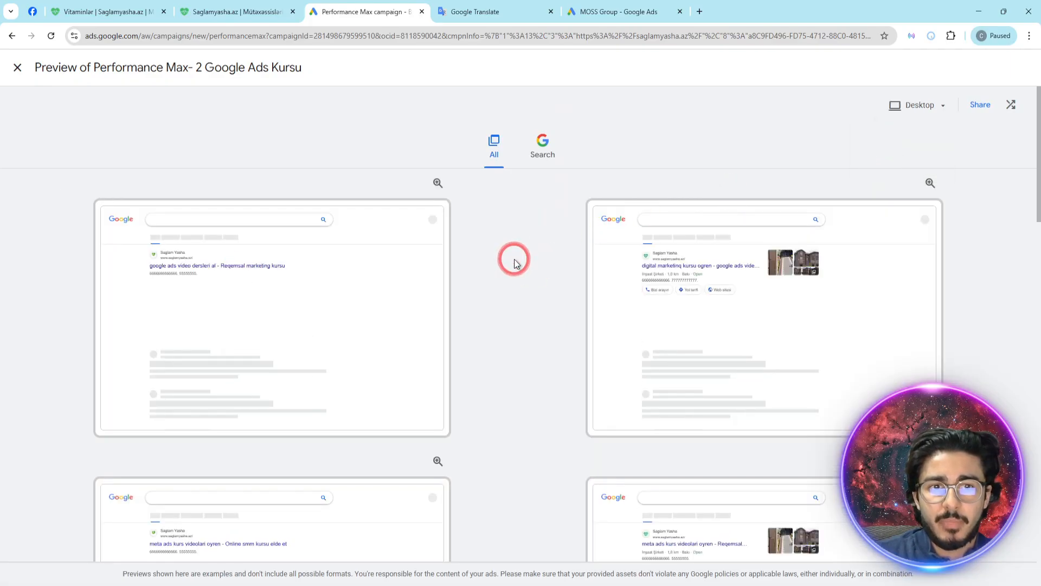
left_click(799, 268)
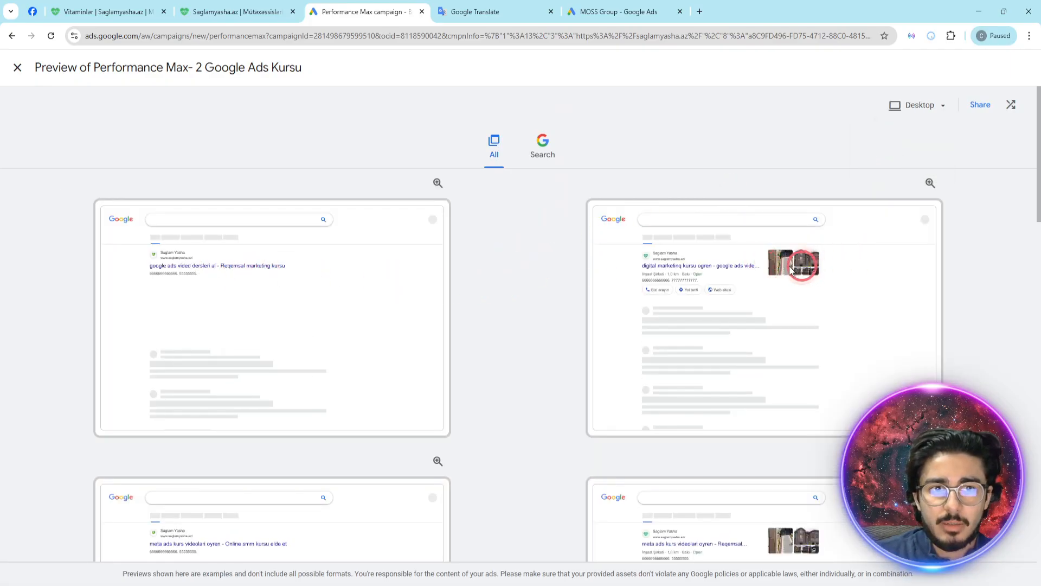
scroll(525, 284, "down", 4)
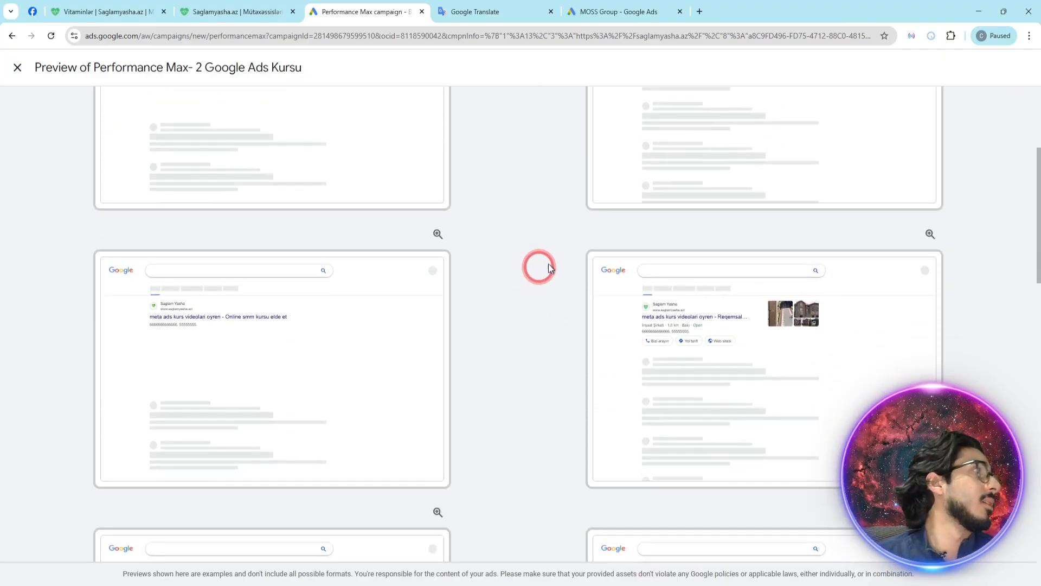
- Examine the desktop search ad previews and the formats that need more assets, switch to the mobile previews and close the full preview
scroll(553, 242, "down", 1)
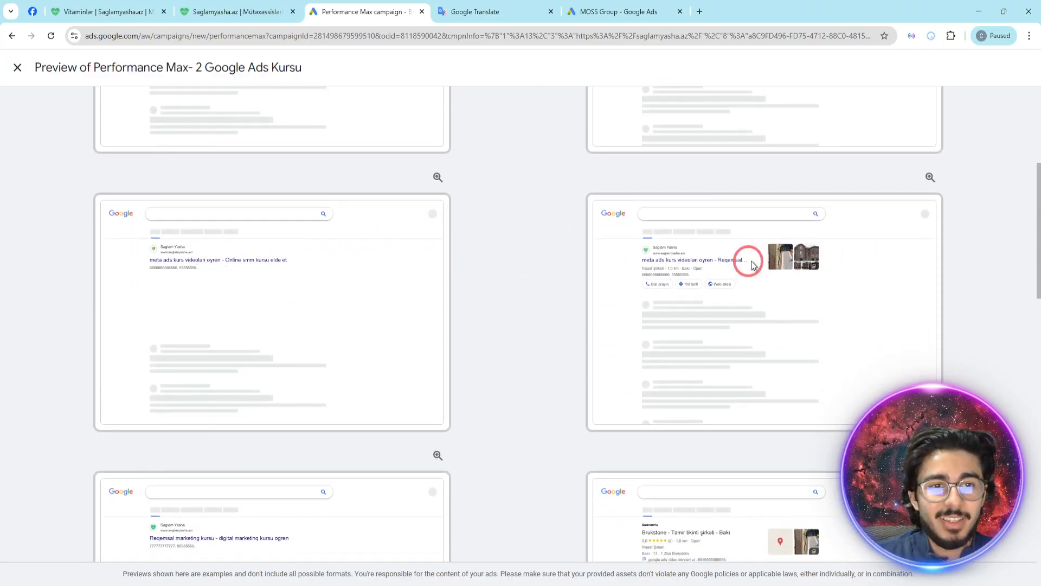
scroll(493, 302, "down", 4)
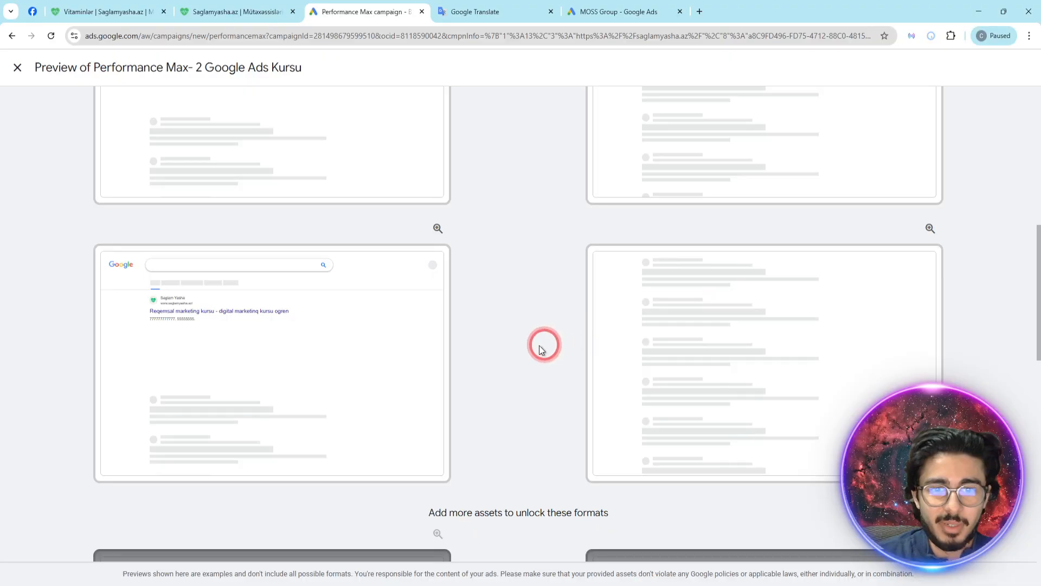
scroll(542, 336, "down", 13)
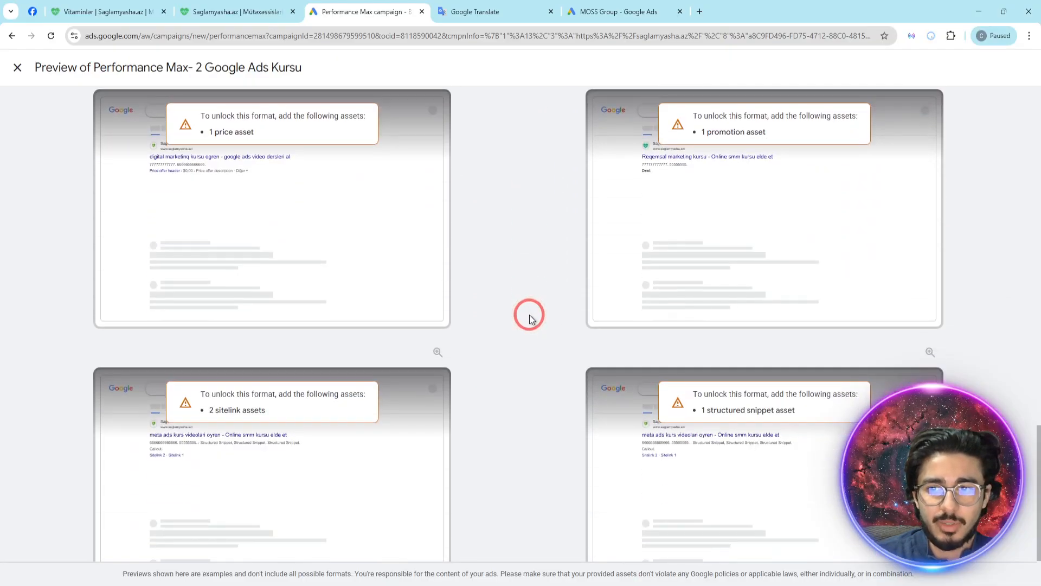
scroll(530, 319, "up", 20)
left_click(543, 145)
left_click(925, 108)
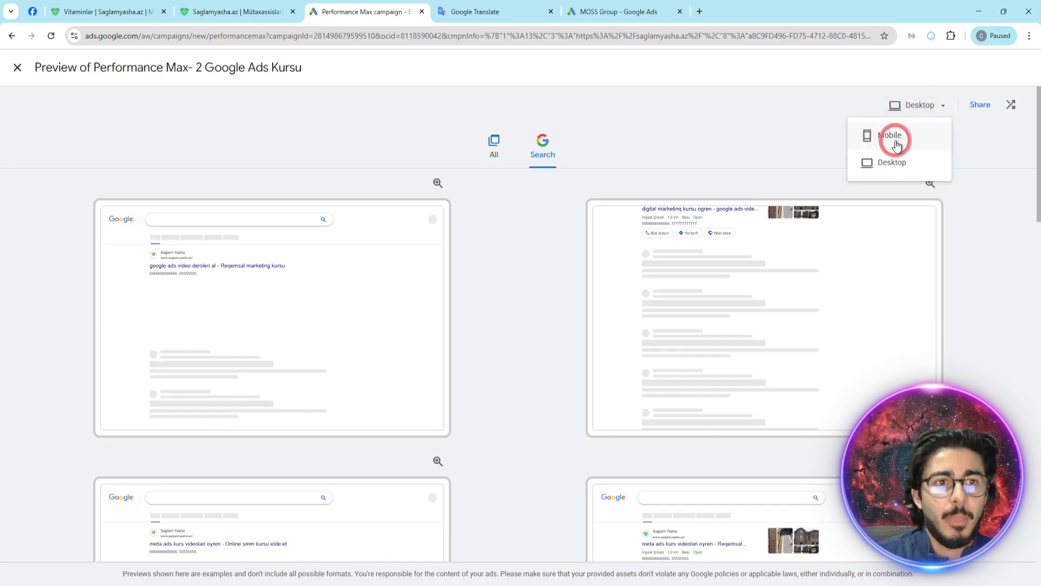
left_click(901, 136)
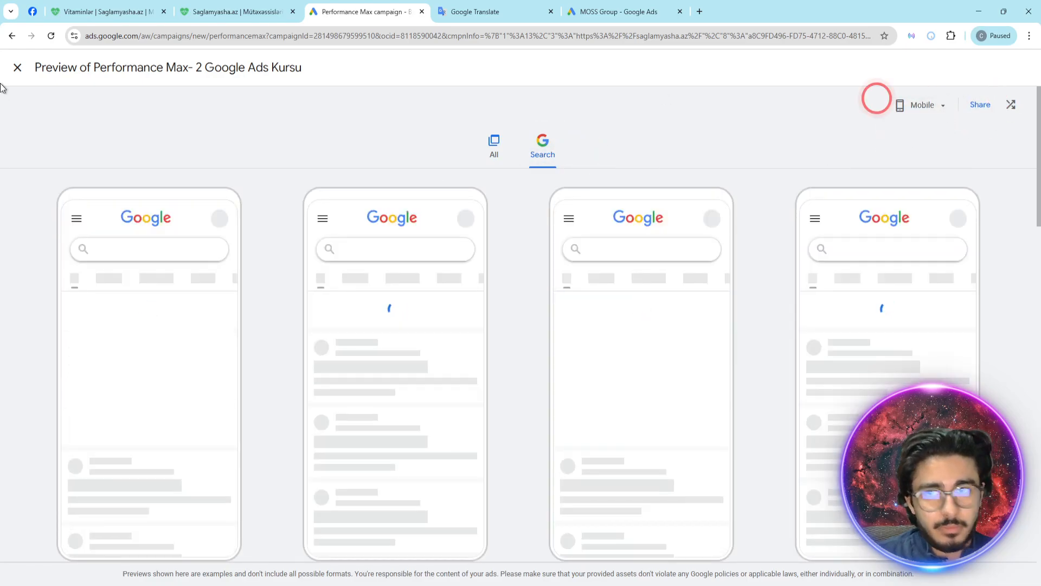
left_click(16, 66)
- Review the descriptions and images of the asset group down to its six empty sitelink slots
scroll(268, 294, "down", 15)
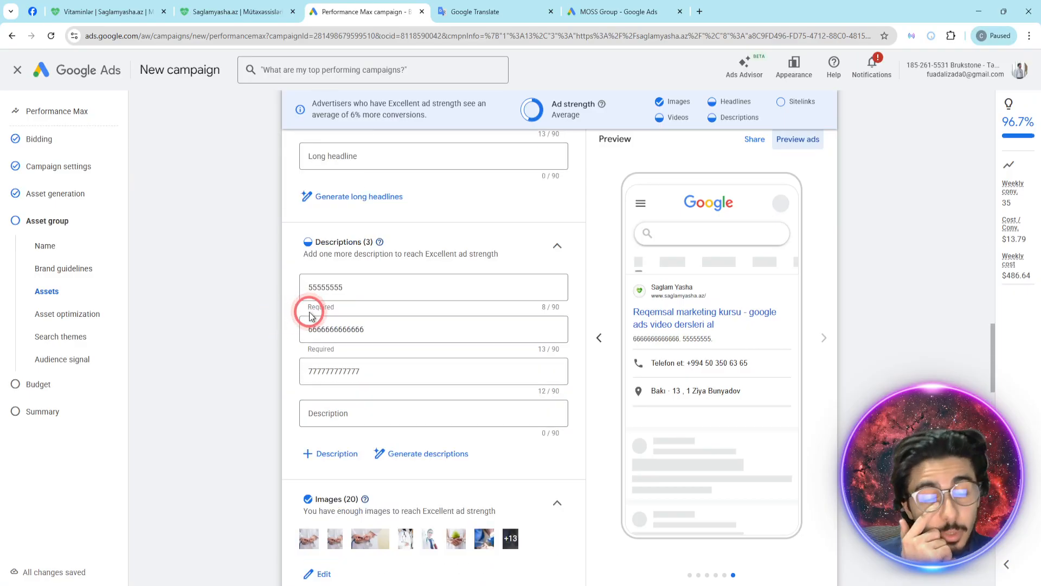
scroll(310, 314, "down", 15)
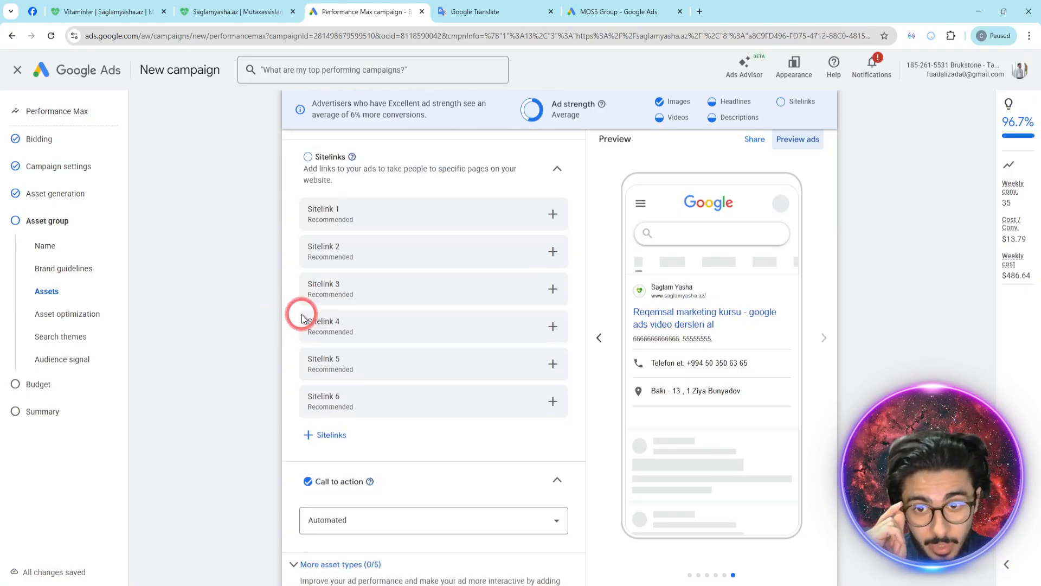
left_click(311, 163)
left_click(310, 163)
scroll(597, 358, "up", 1)
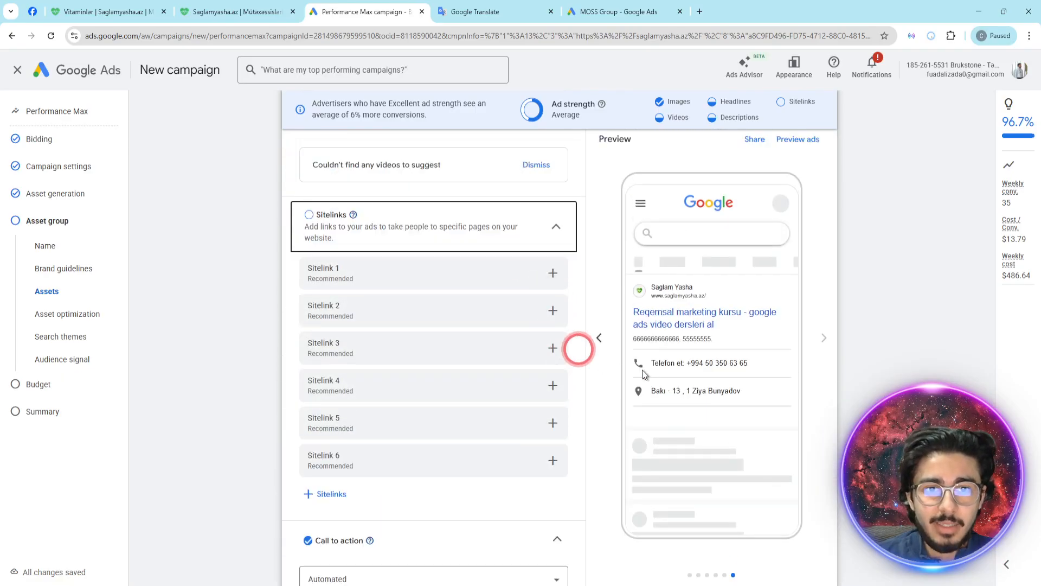
- Search Google for "kontakt home" in a new browser tab and examine the sitelinks below the kontakt.az result
left_click(700, 12)
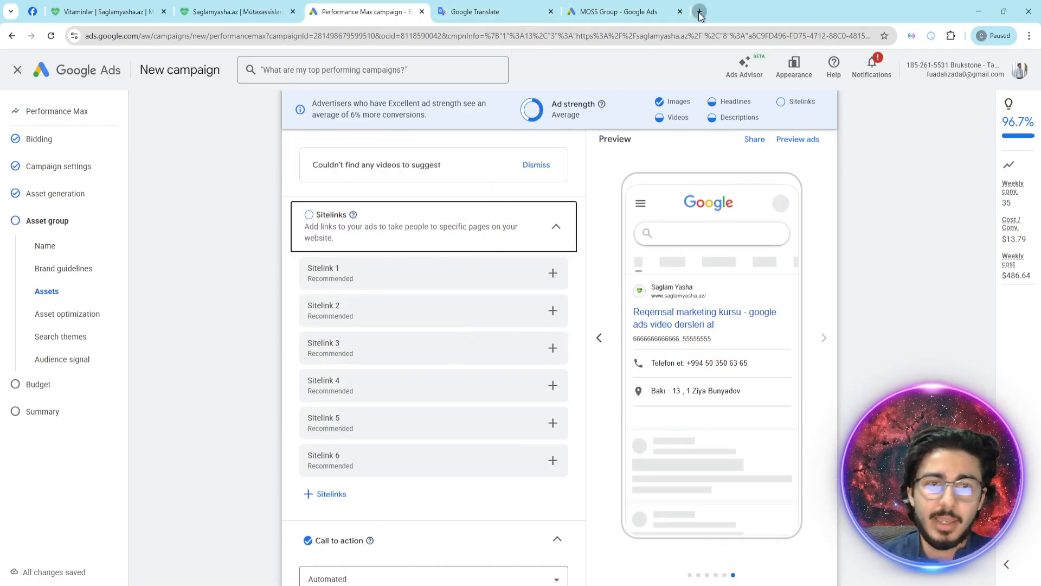
type("kotma")
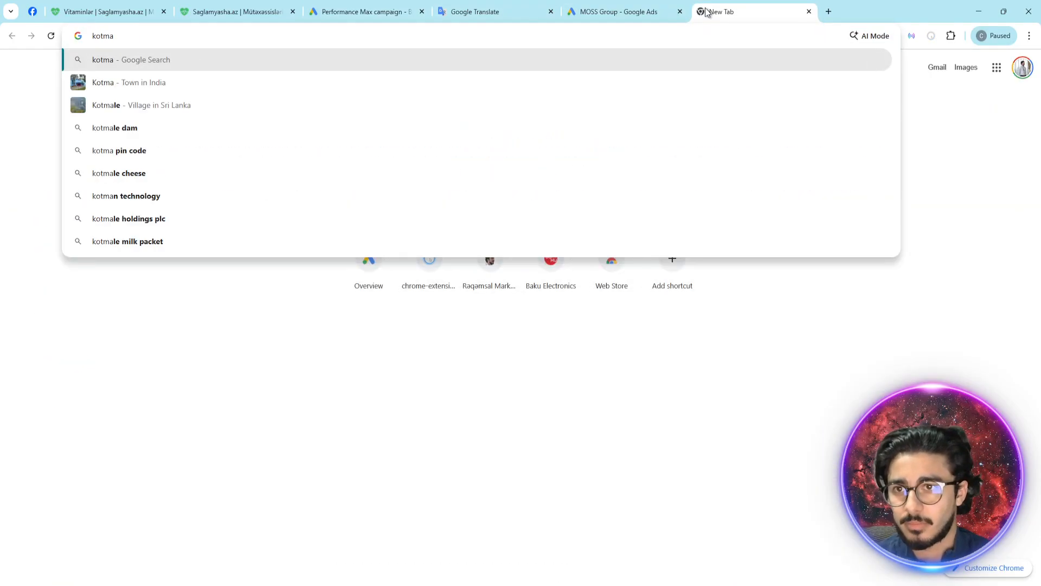
type("kon")
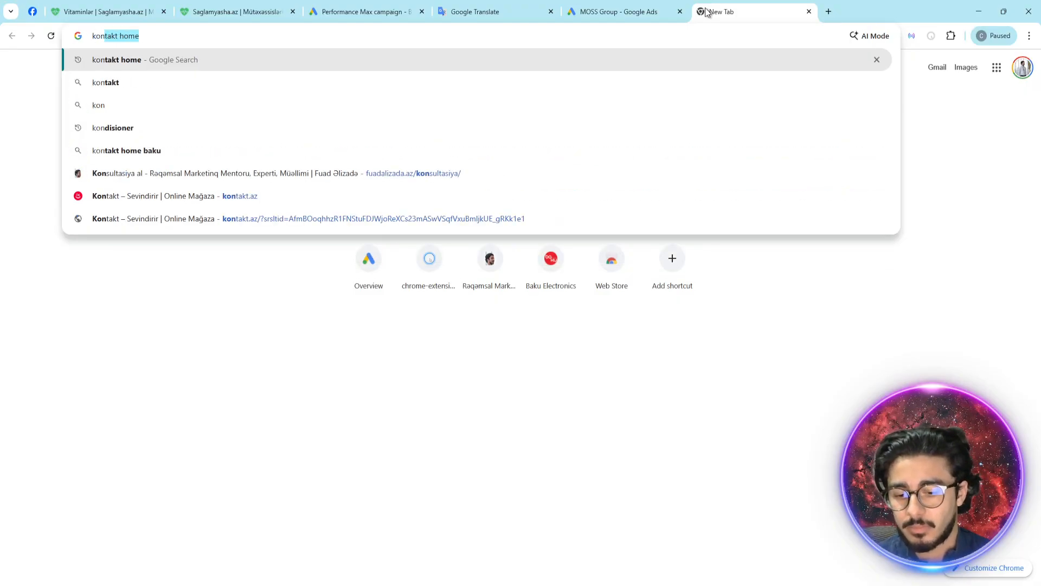
key("Return")
left_click_drag(102, 222, 251, 440)
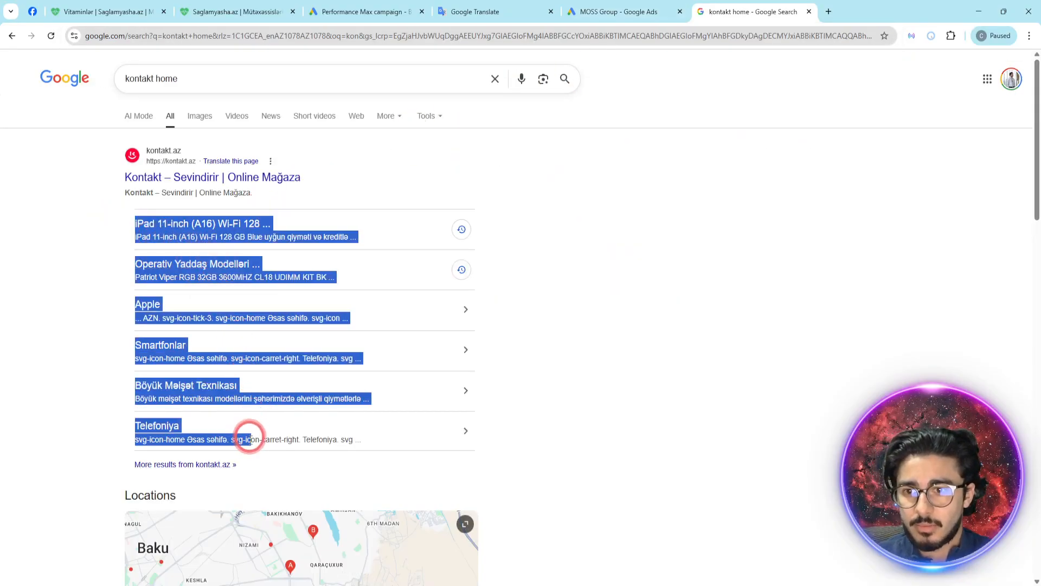
left_click(736, 348)
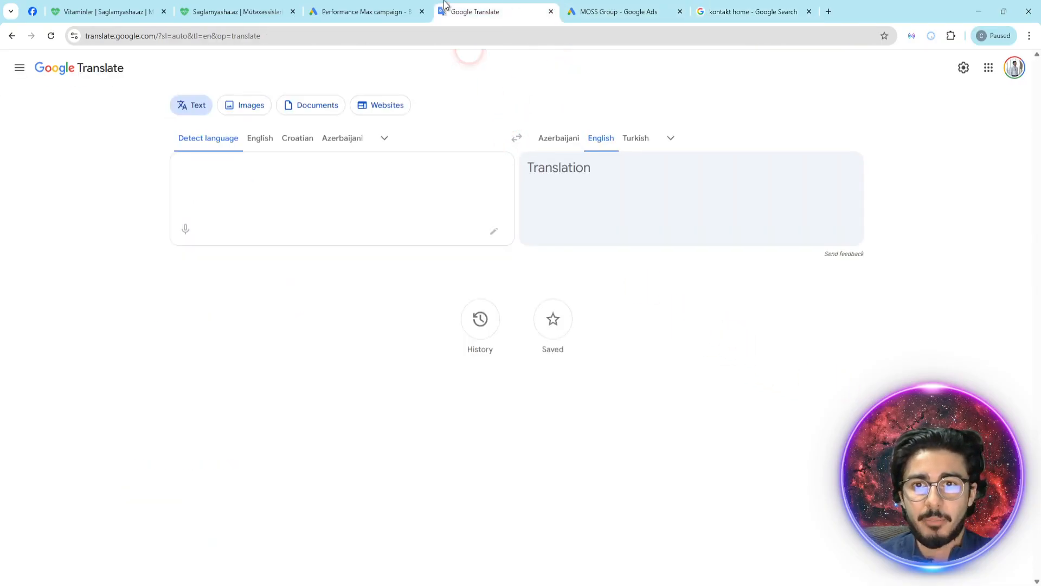
- Return to the Performance Max campaign and start the first sitelink with the text "Meta kursu"
left_click(374, 8)
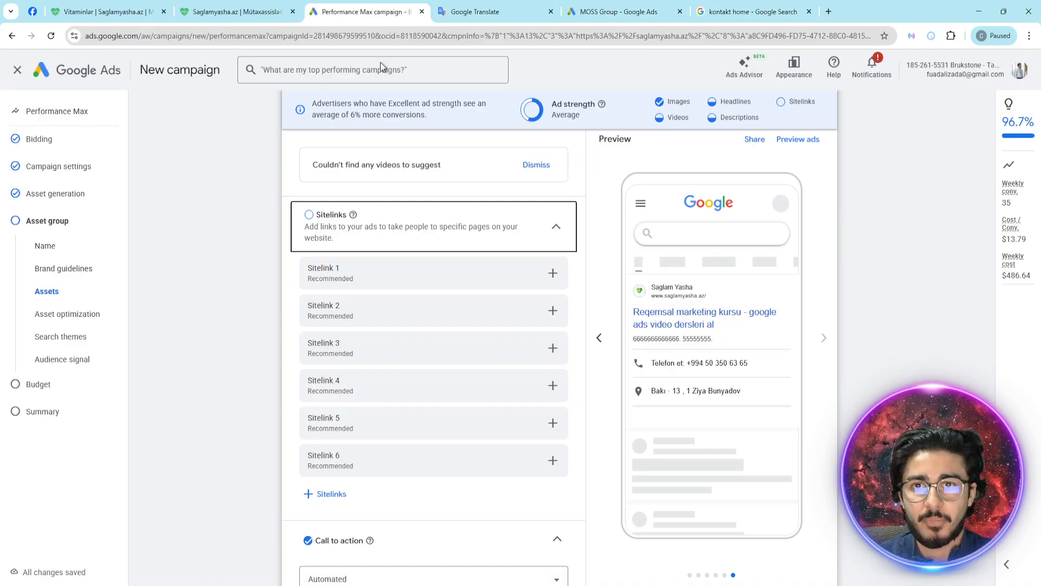
left_click(553, 273)
left_click(300, 181)
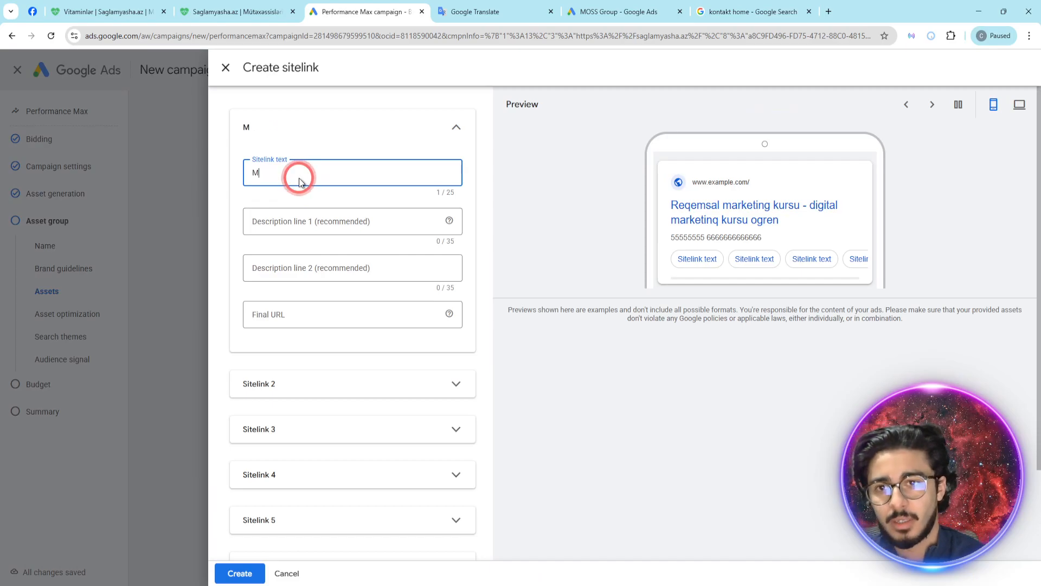
type("Meta kursu")
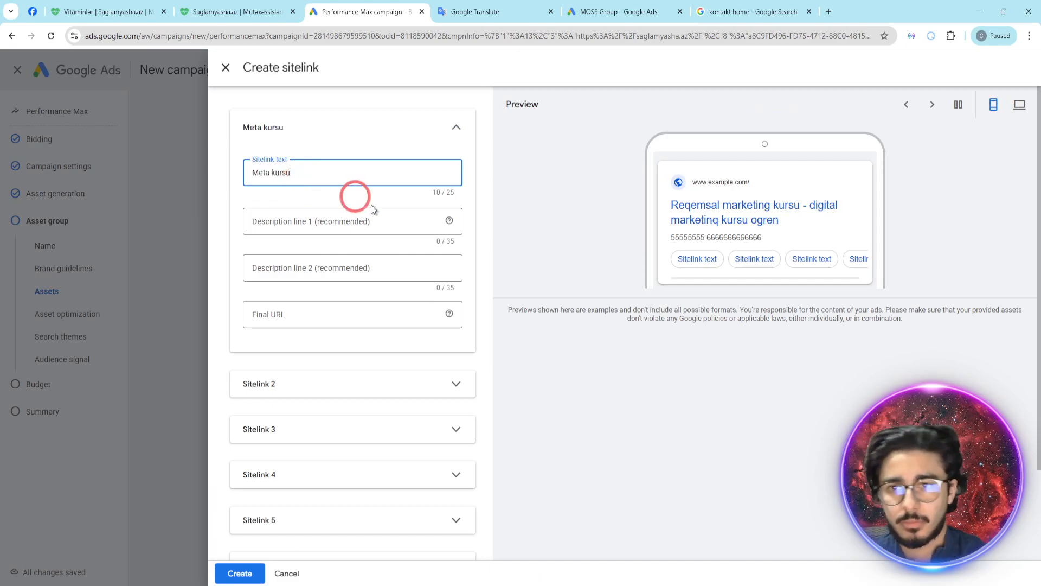
- Open the Ürək-damar page under Sağlamlıq on saglamyasha.az and copy its URL
left_click(243, 11)
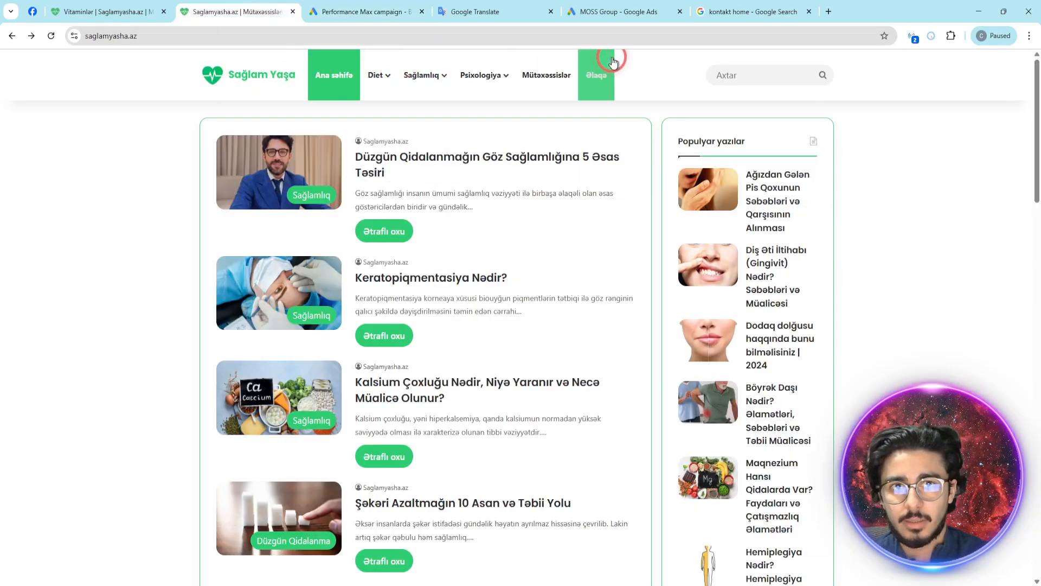
left_click(540, 76)
mouse_move(424, 81)
left_click(429, 135)
left_click(238, 37)
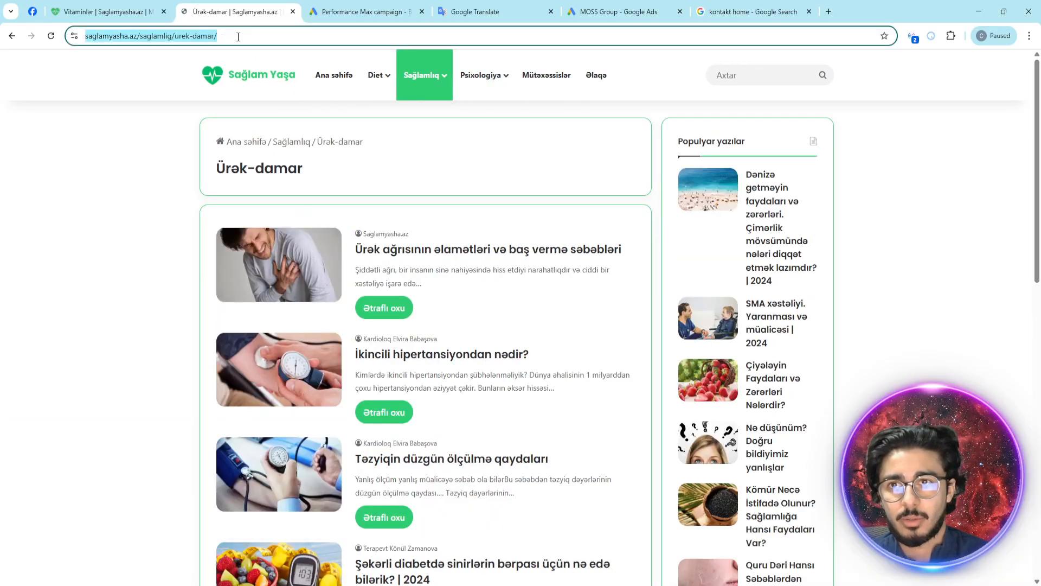
left_click(546, 7)
left_click(380, 11)
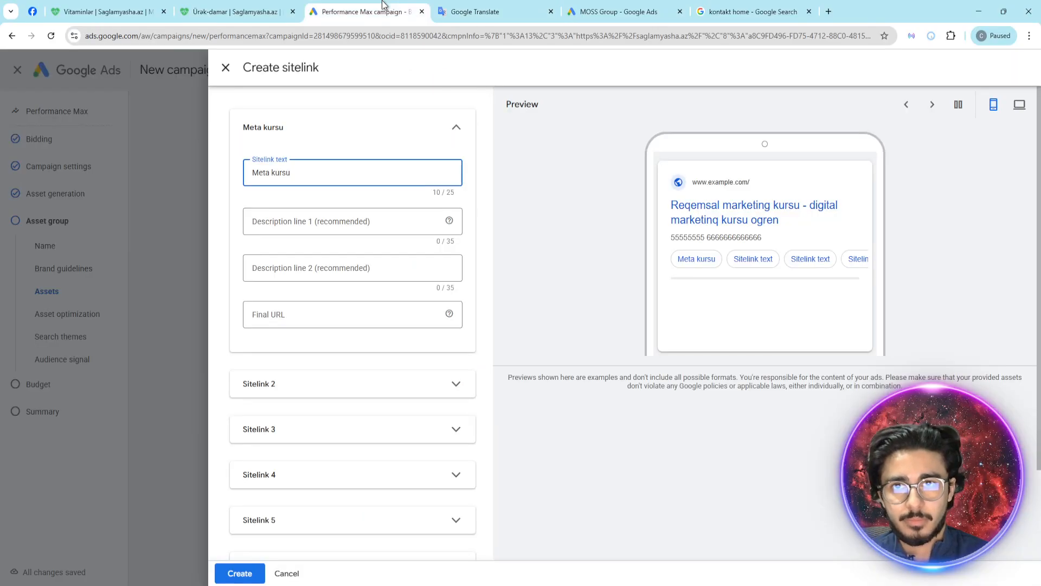
left_click(327, 227)
left_click(404, 238)
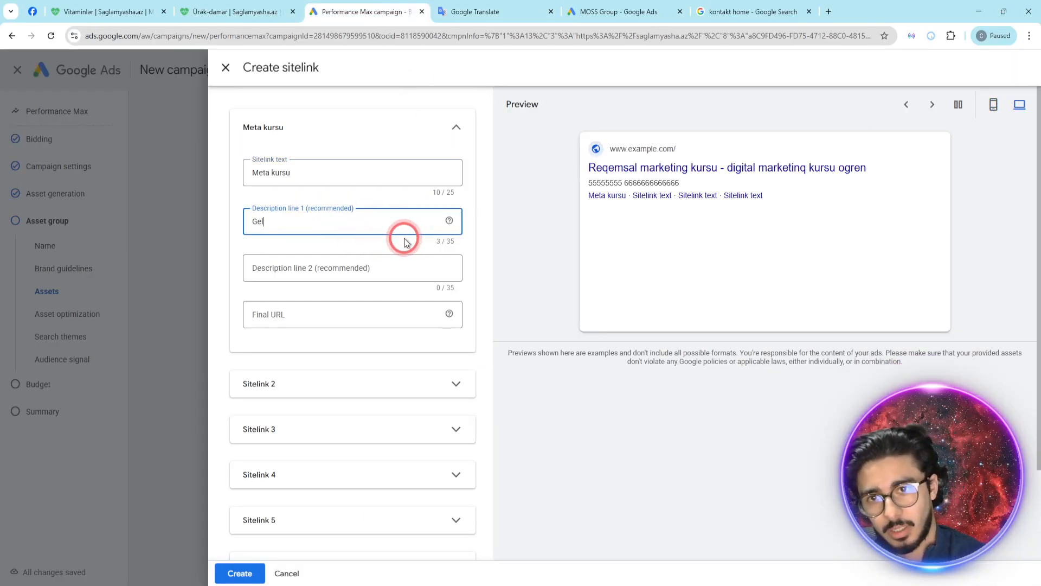
type("Gel videoya ")
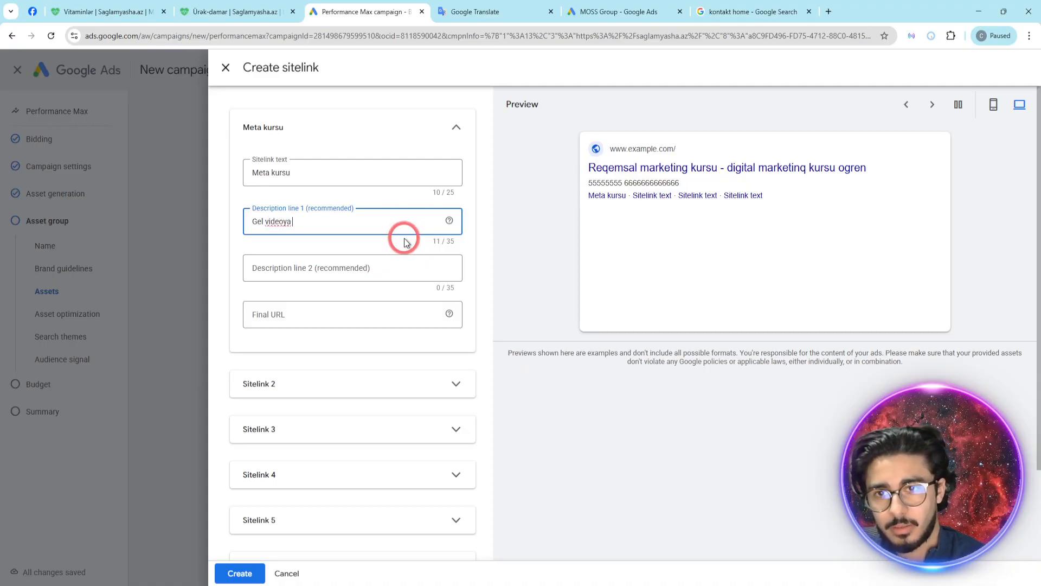
type("abx ve")
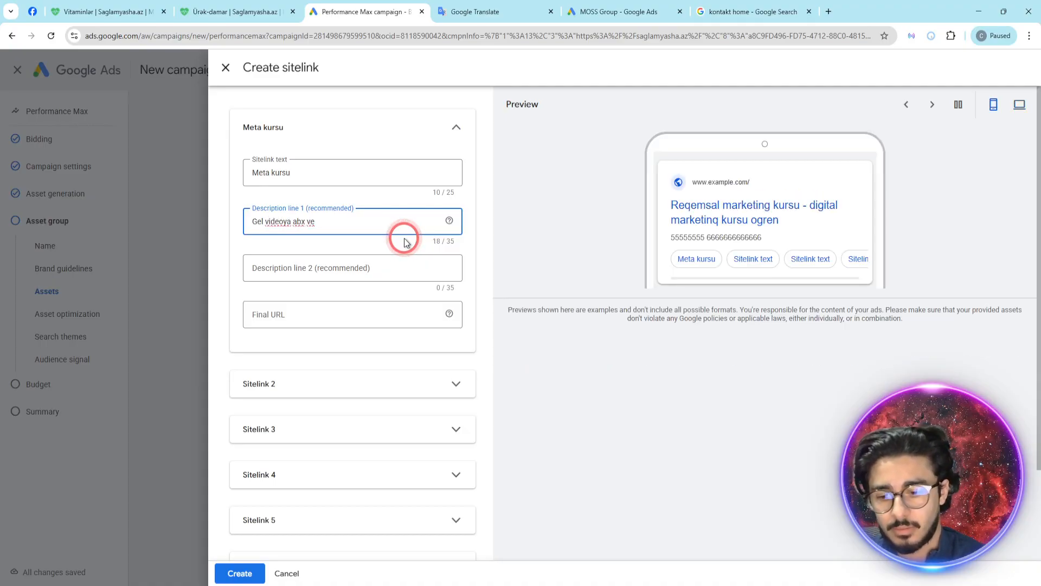
type(" oyren")
left_click(291, 318)
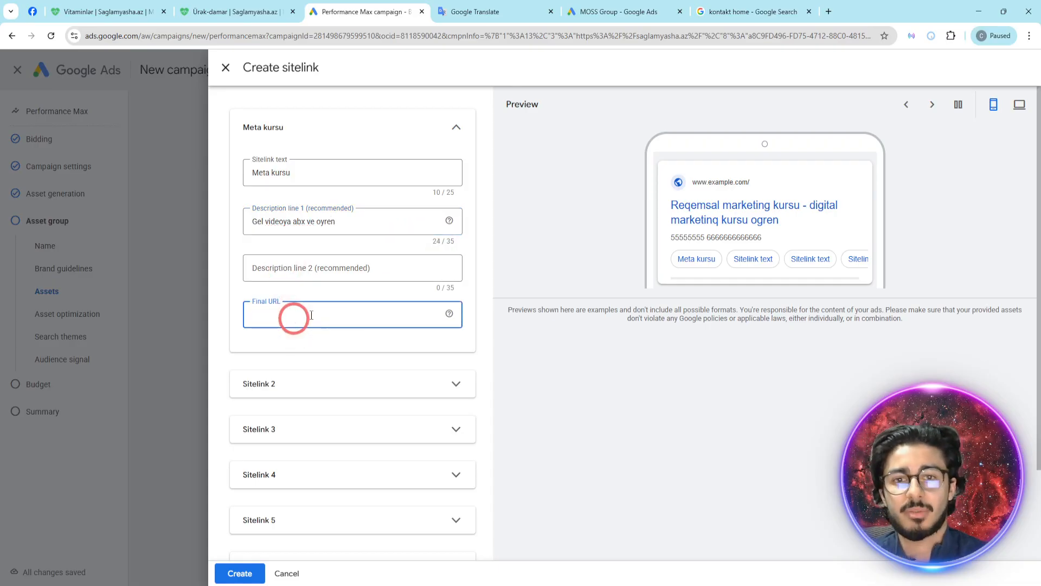
type("https://saglamyasha.az/saglamlig/urek-damar/")
left_click(386, 360)
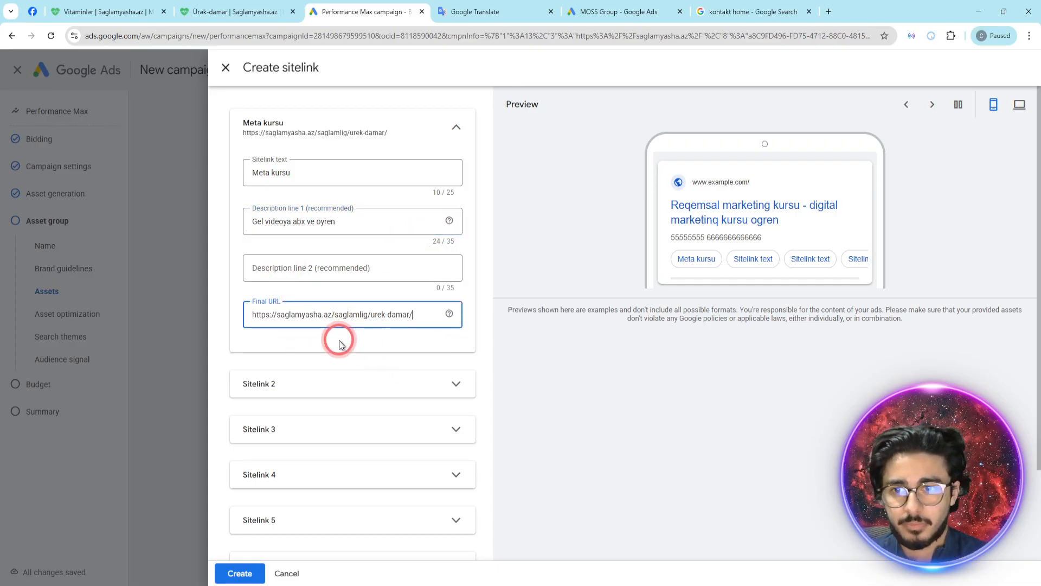
- Fill the second sitelink with the text "Google ads Kursu" and the first description line "222222"
scroll(326, 333, "down", 1)
left_click(298, 330)
left_click(296, 389)
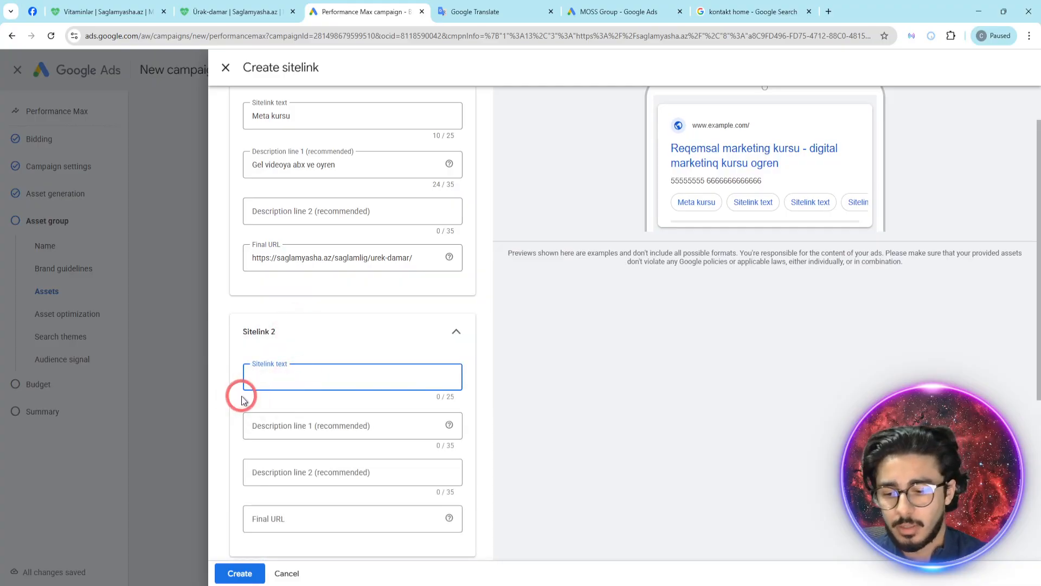
type("Google ad Kursu")
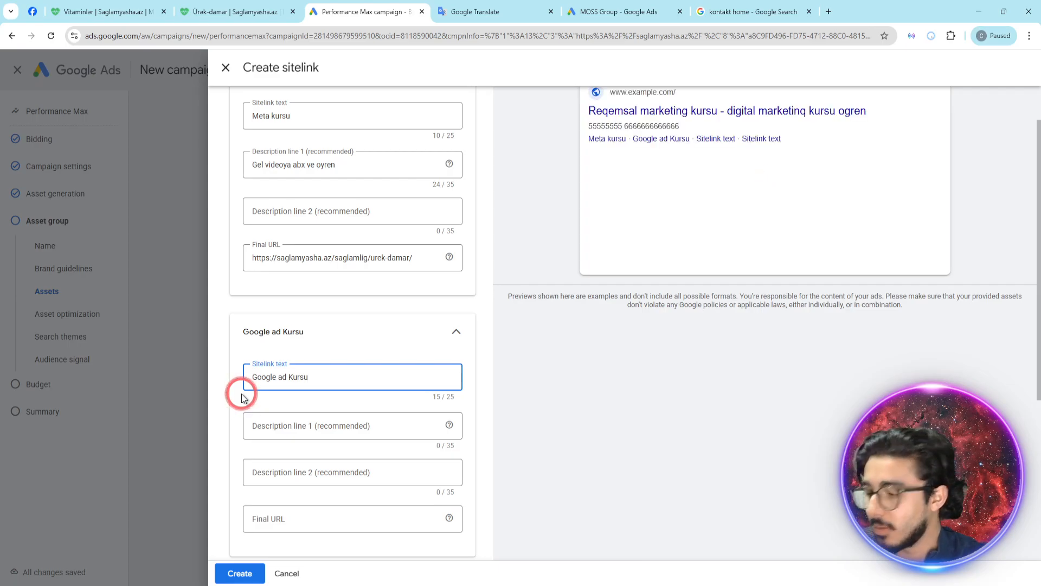
left_click(349, 425)
left_click(285, 378)
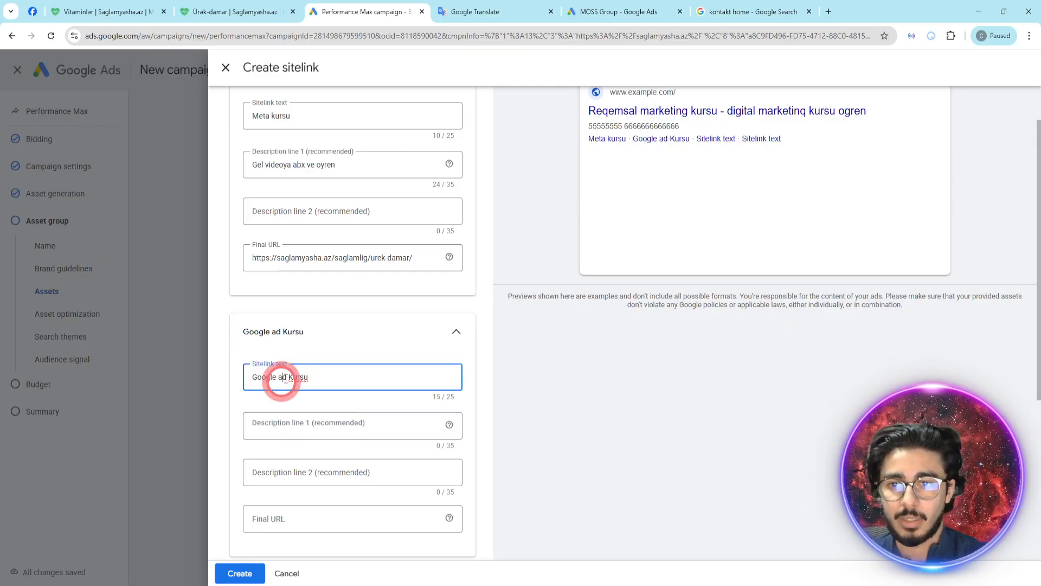
type("s")
left_click(359, 426)
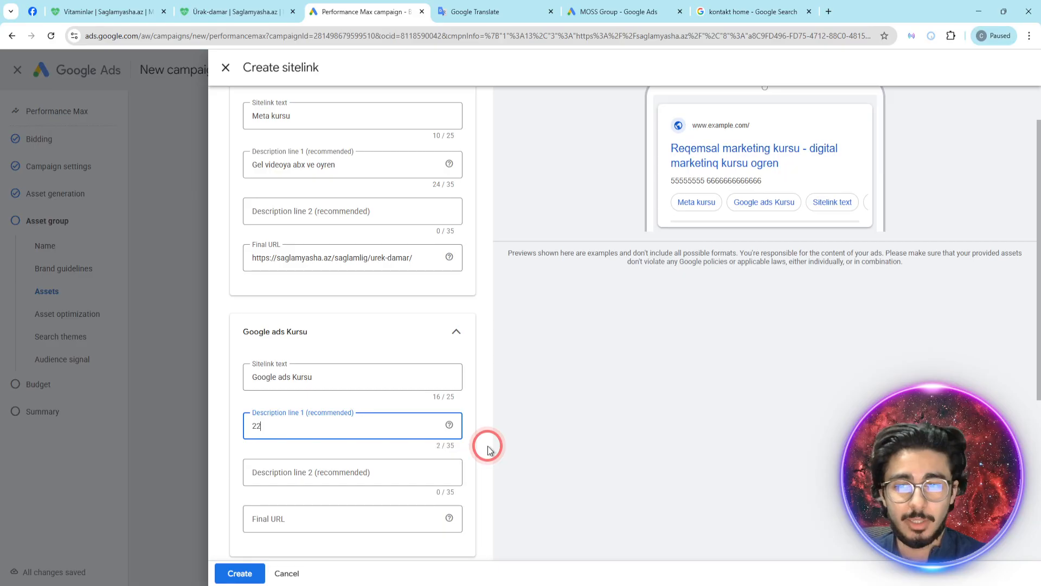
- Copy the URL of the article "Ürək ağrısının əlamətləri və baş vermə səbəbləri" and paste it as the "Google ads Kursu" sitelink's final URL
left_click(202, 6)
left_click(315, 244)
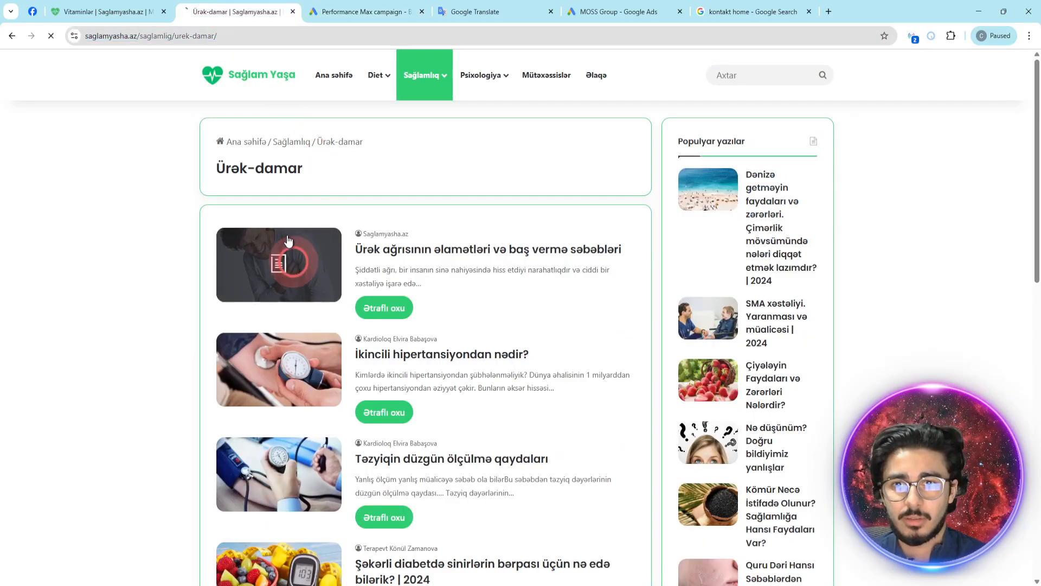
left_click(212, 38)
key("ctrl+c")
left_click(358, 11)
left_click(307, 423)
left_click(302, 517)
key("ctrl+v")
scroll(304, 417, "down", 3)
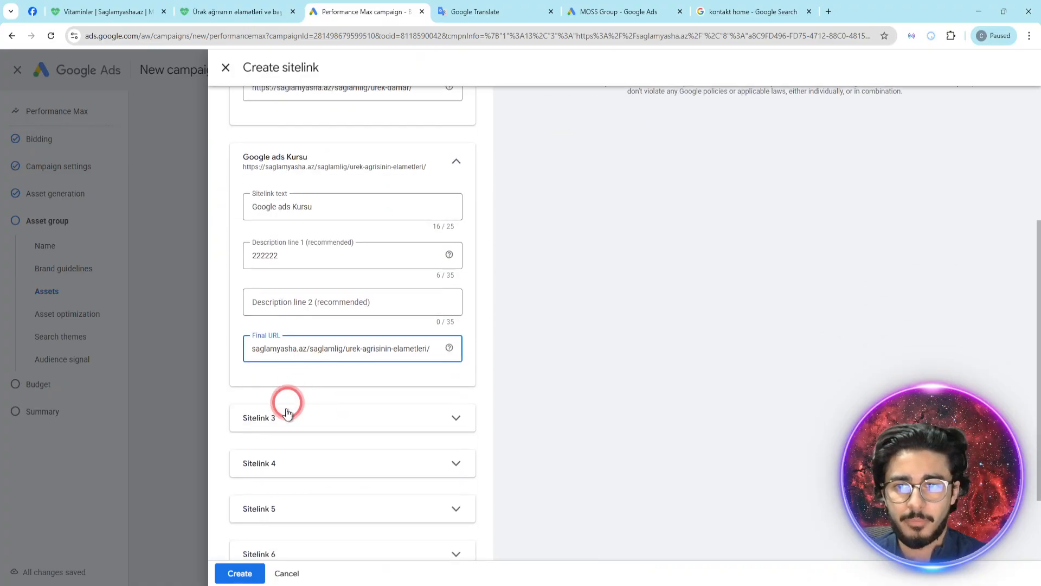
left_click(281, 428)
left_click(292, 471)
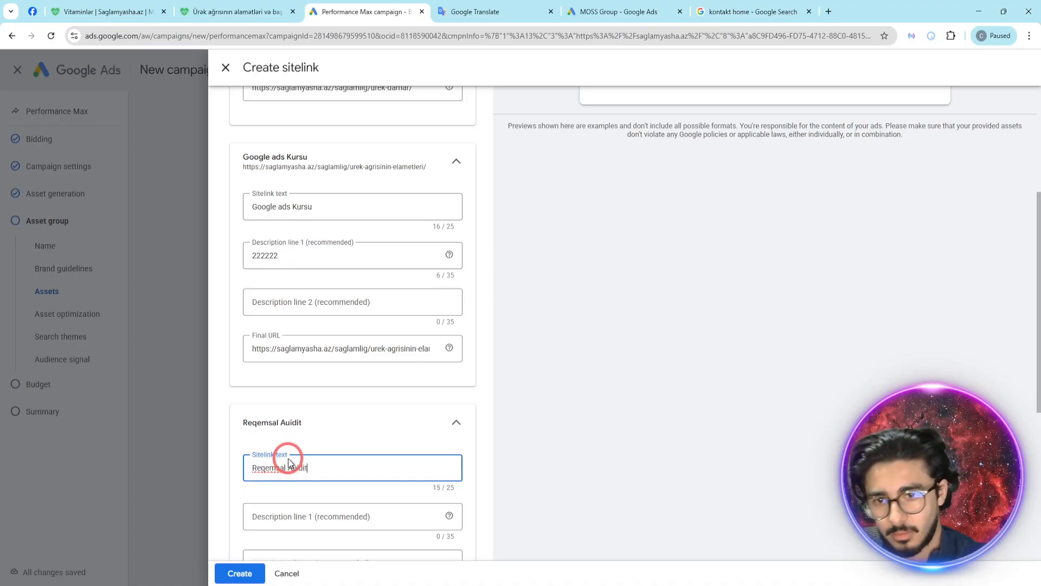
scroll(289, 463, "down", 2)
key("BackSpace")
left_click(295, 491)
key("ctrl+v")
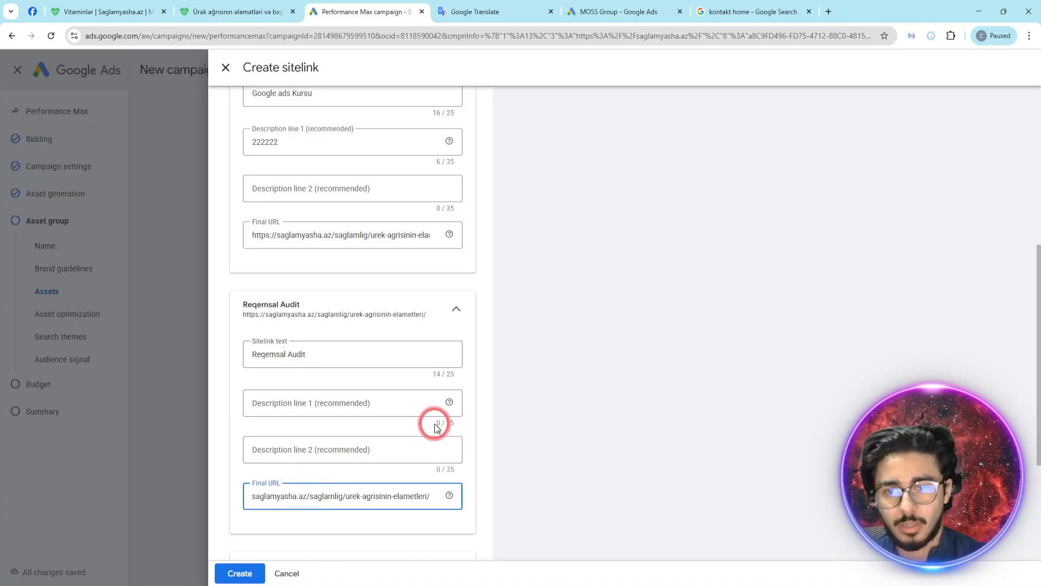
scroll(380, 381, "down", 3)
left_click(239, 573)
- Set the second description line of the "Google ads Kursu" sitelink to "1212121"
scroll(350, 257, "up", 2)
scroll(350, 257, "up", 5)
left_click(346, 320)
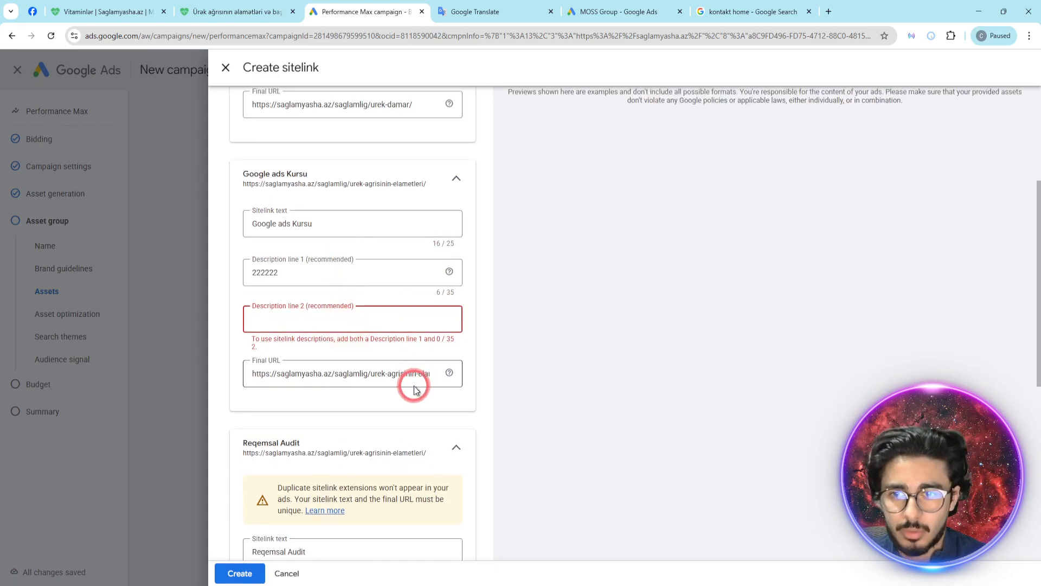
type("1212121")
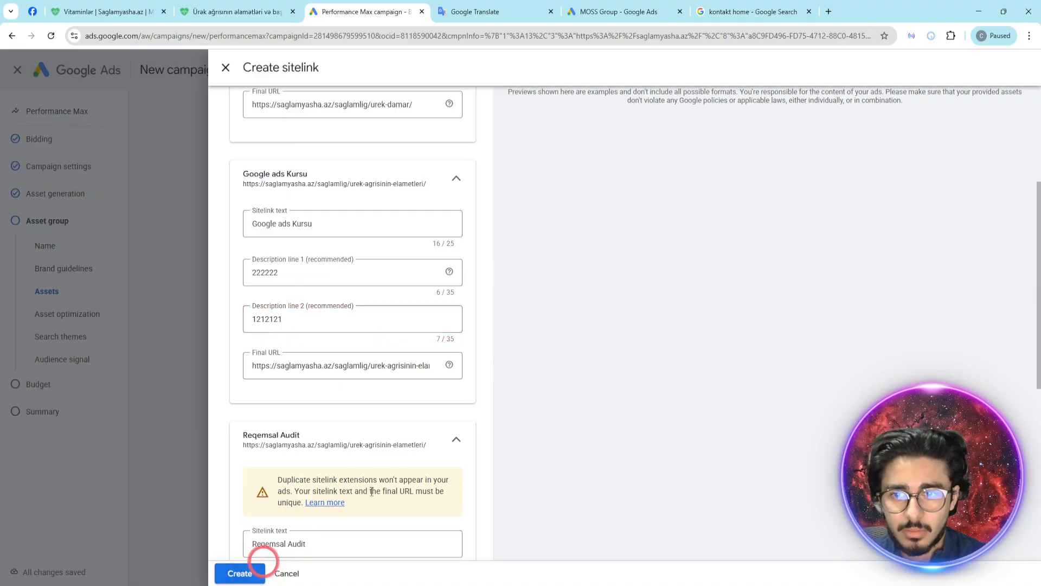
scroll(351, 405, "down", 6)
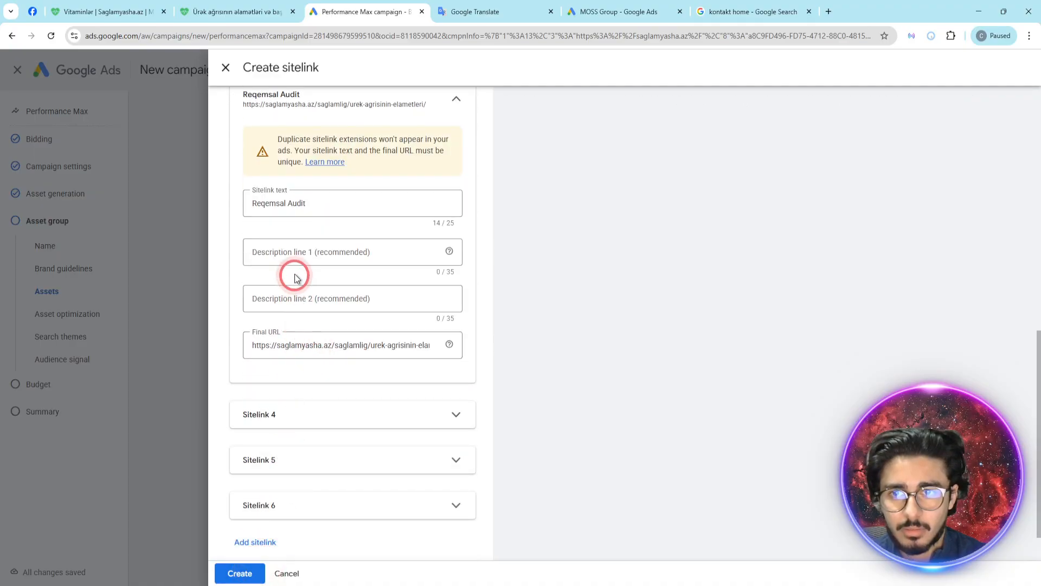
- Set the "Reqemsal Audit" sitelink's description lines to "213231" and "312312312", and try to create the sitelinks
left_click(297, 256)
type("213231")
left_click(291, 299)
type("312312312")
left_click(242, 574)
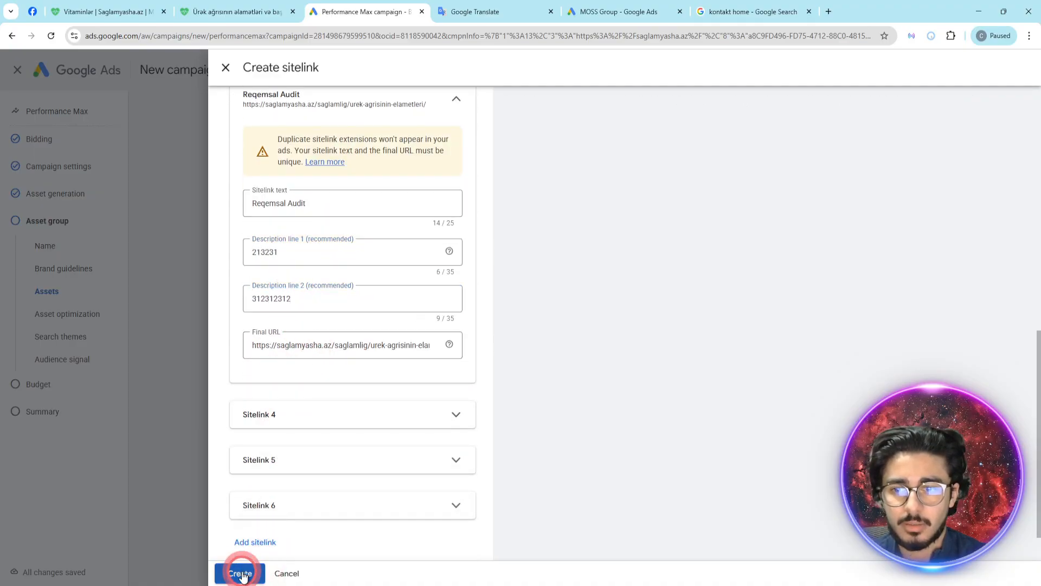
scroll(323, 380, "up", 10)
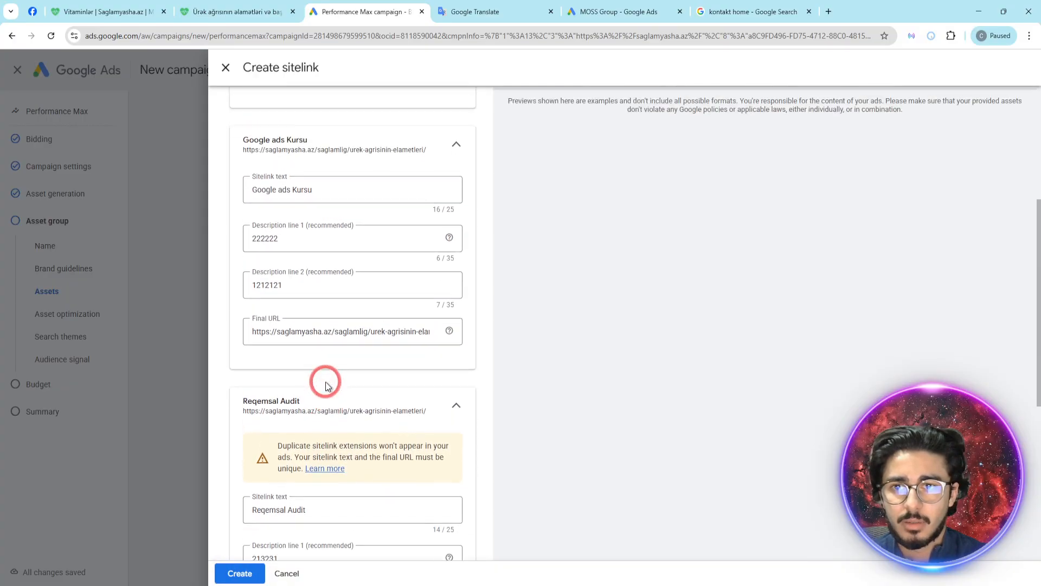
left_click(323, 268)
type("12312412412")
left_click(242, 574)
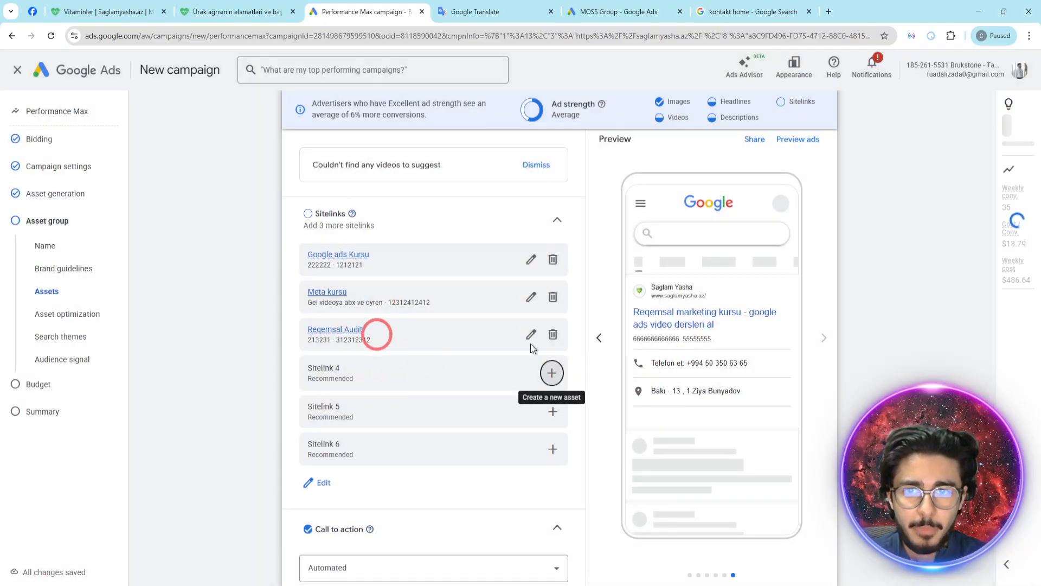
- Go through the mobile ad previews of the asset group to check how the sitelinks appear
left_click(823, 340)
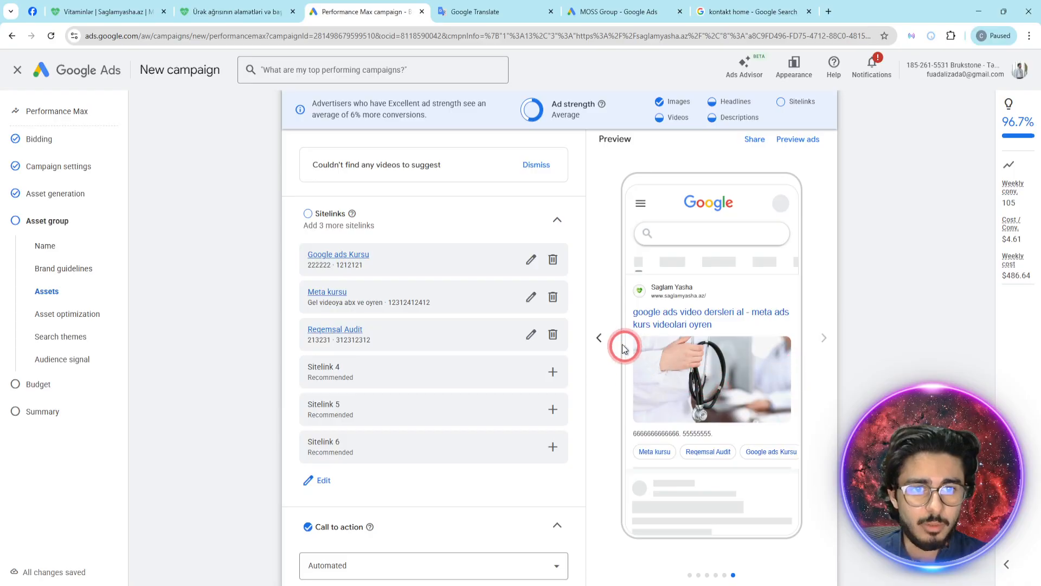
left_click(601, 337)
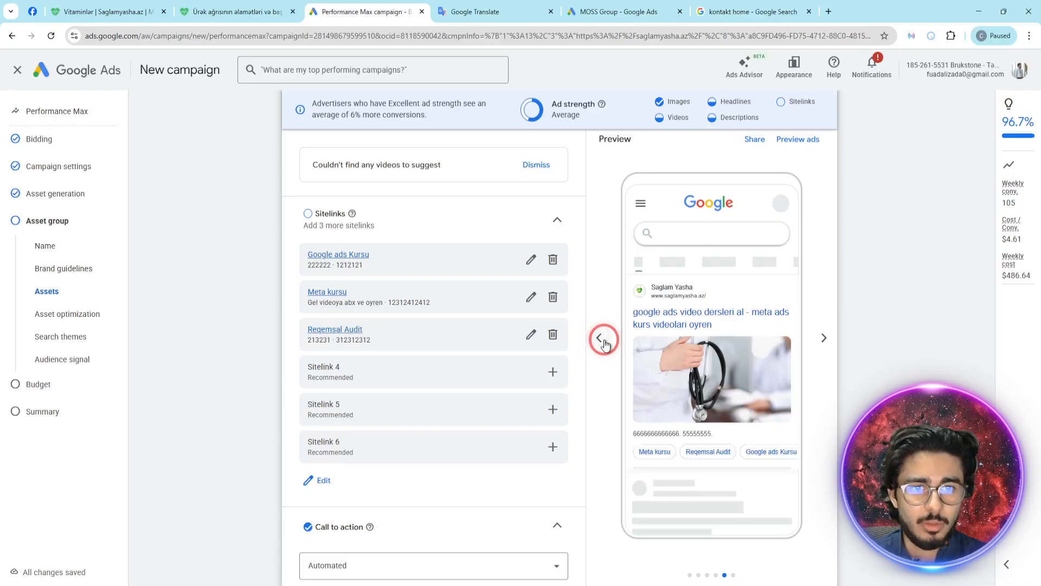
left_click(602, 340)
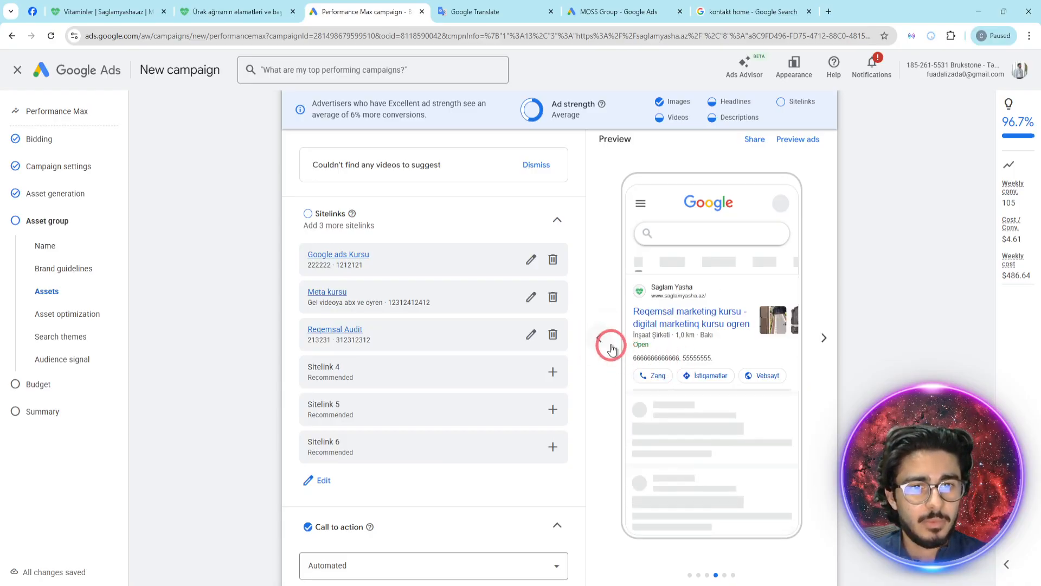
left_click(602, 341)
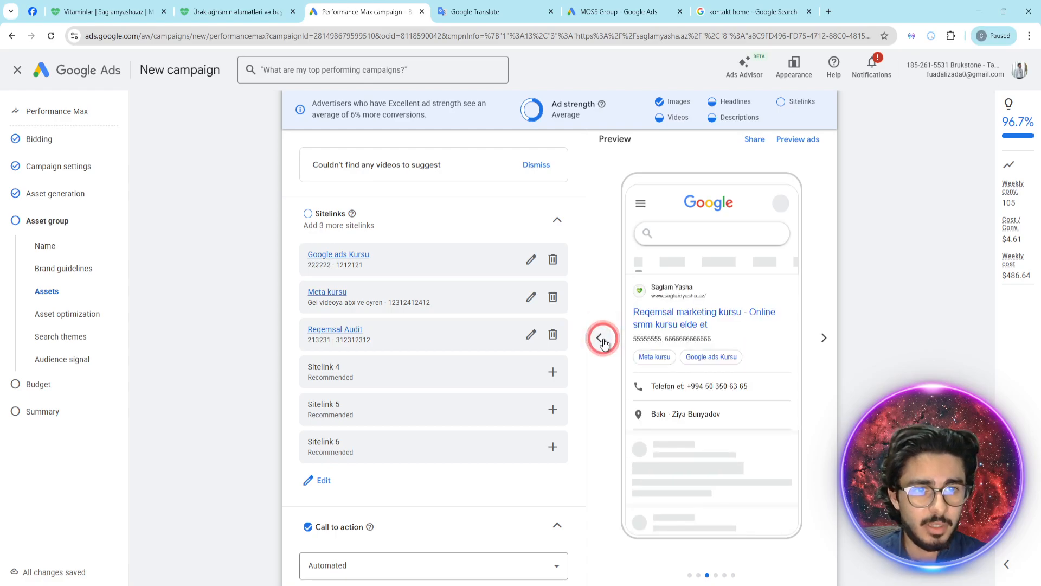
left_click(602, 341)
left_click(602, 340)
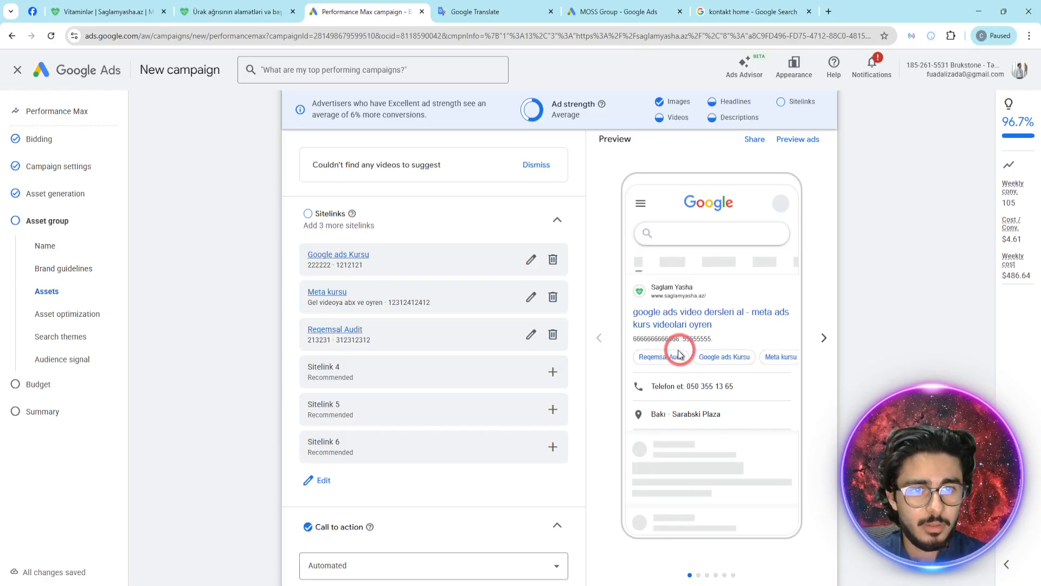
- Open the full ad previews in the Desktop view and examine how the assets combine
left_click(797, 136)
left_click(915, 106)
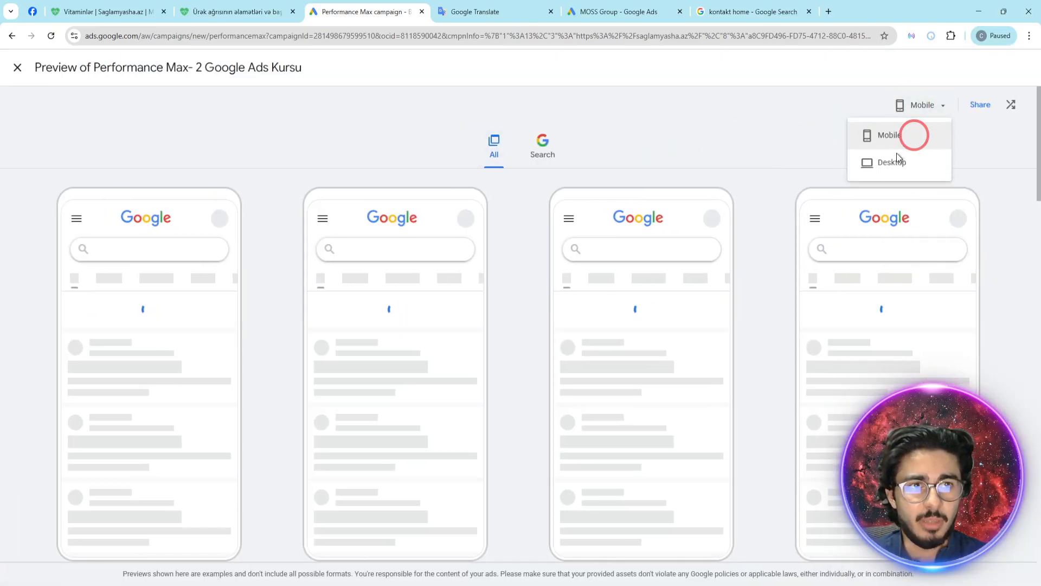
left_click(890, 161)
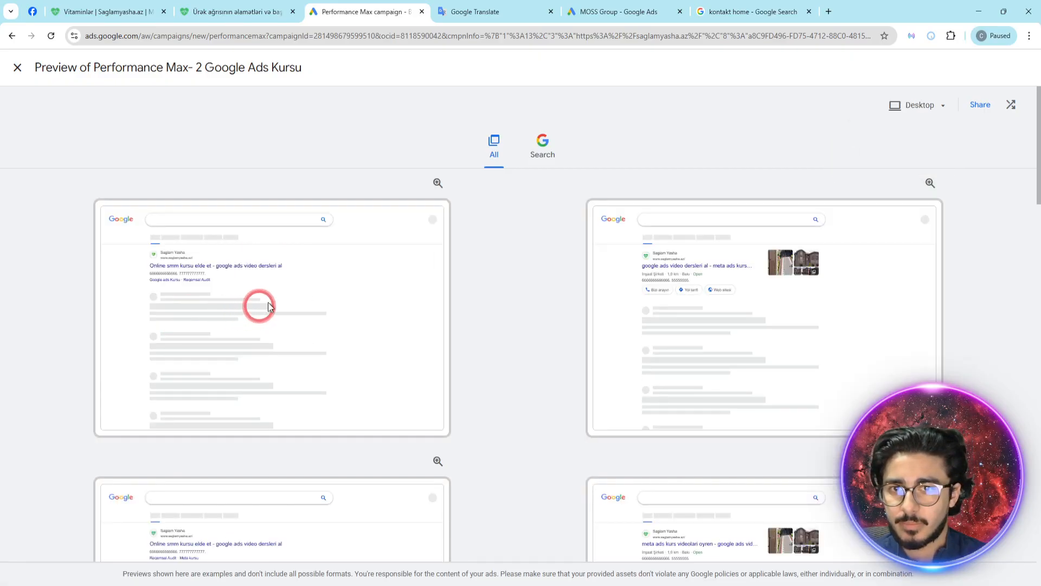
scroll(522, 336, "down", 2)
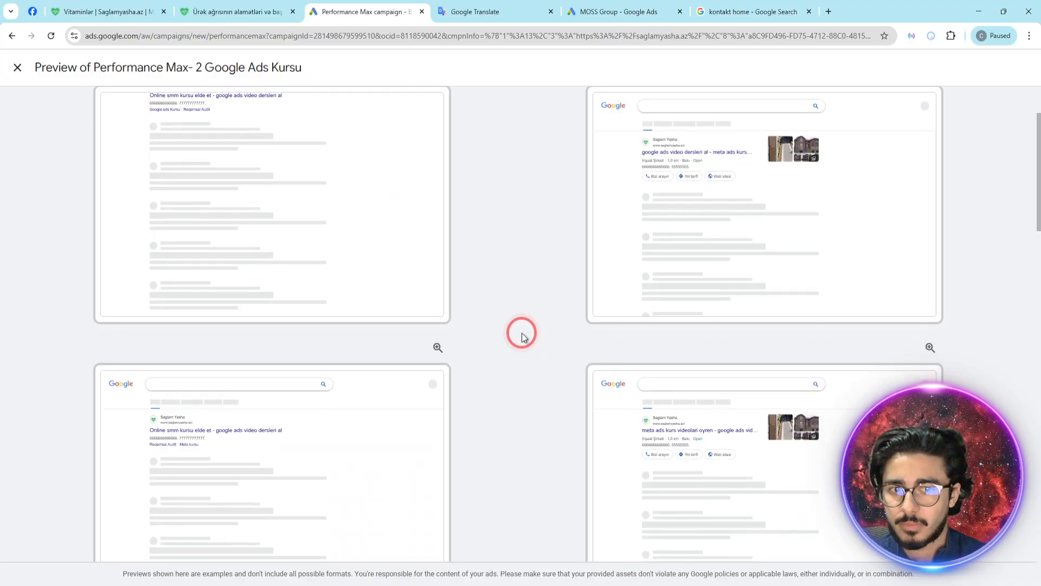
scroll(522, 336, "down", 10)
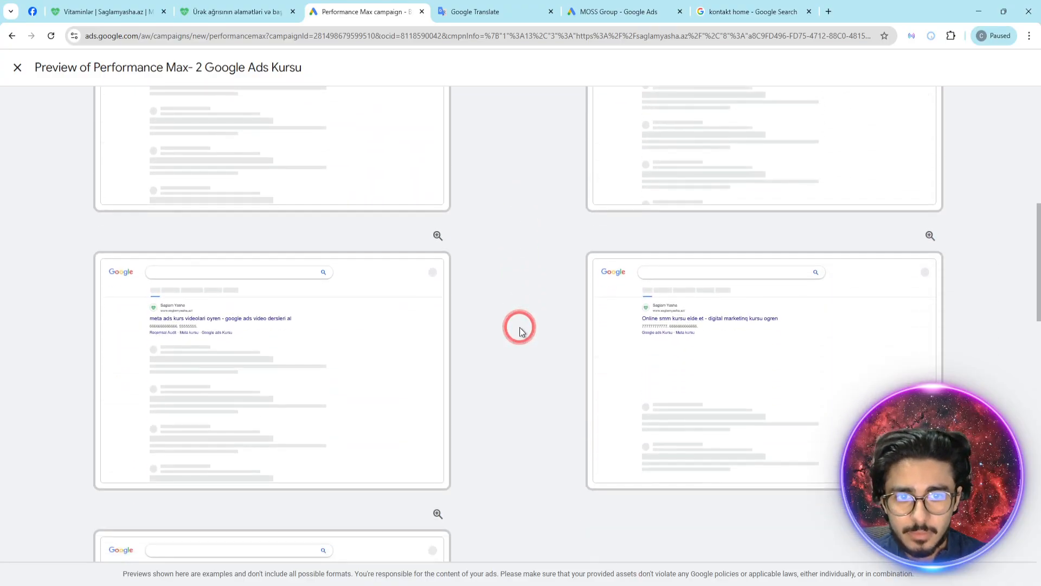
scroll(520, 330, "down", 12)
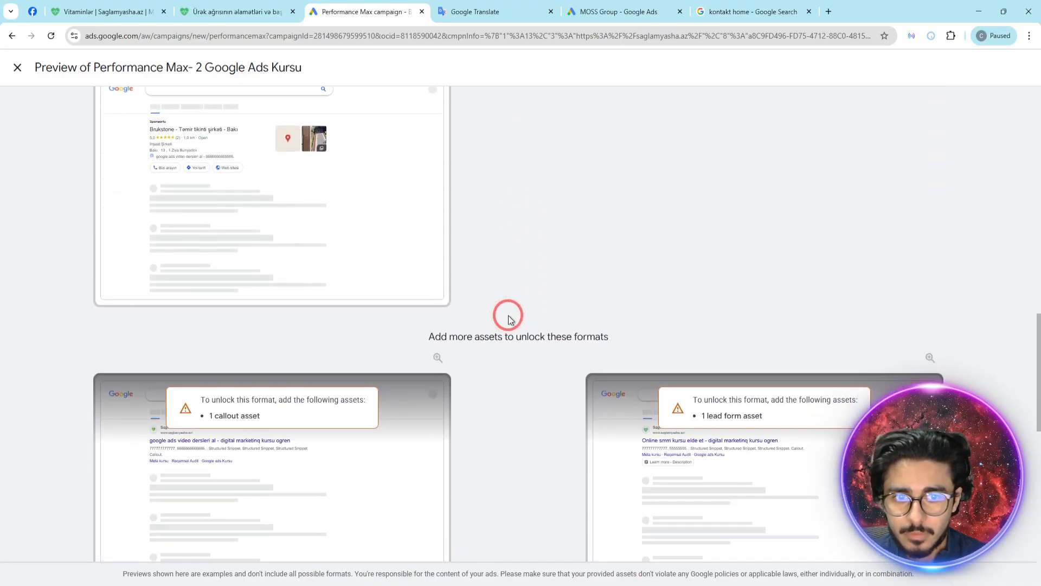
- Enlarge the desktop previews to inspect the sitelinks and the formats needing more assets, and return to the asset group
key("ctrl+plus")
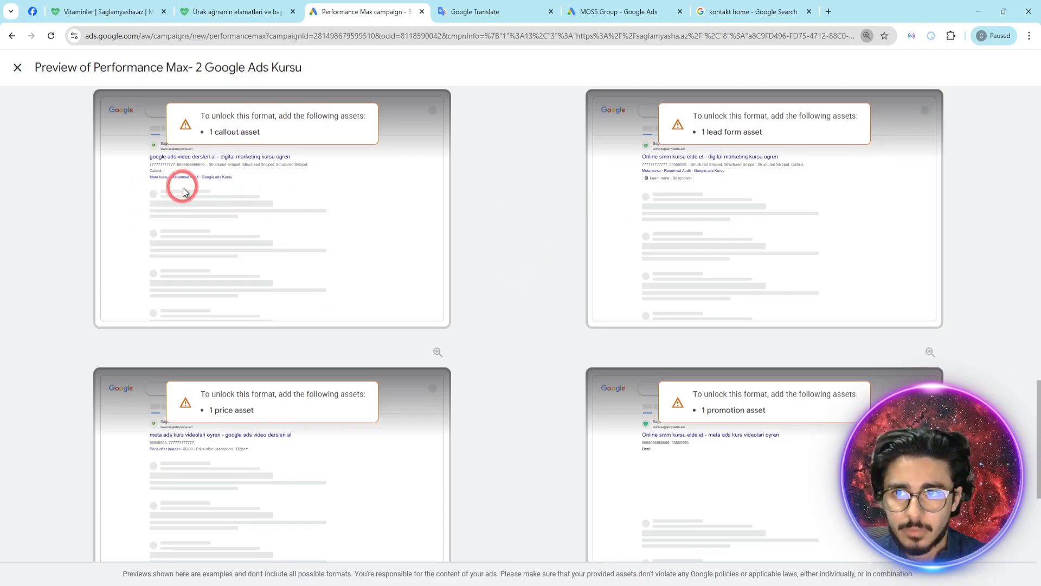
left_click(206, 219)
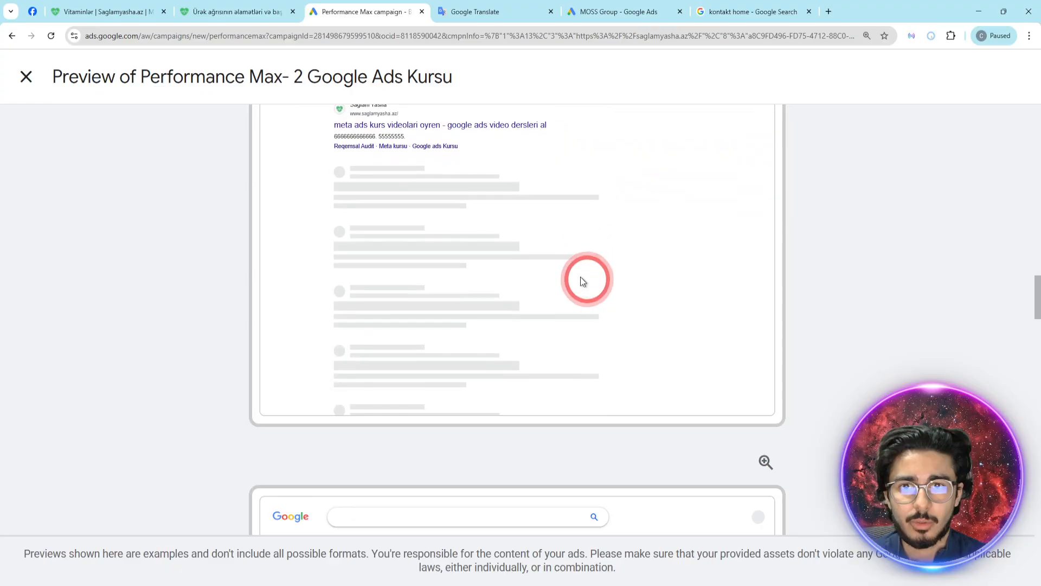
scroll(635, 443, "down", 5)
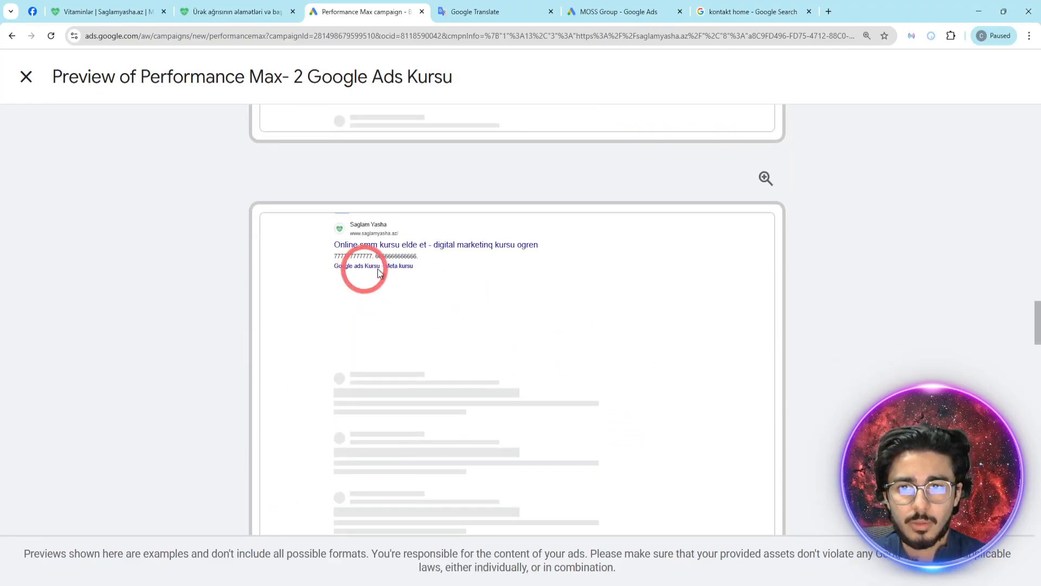
scroll(863, 281, "down", 15)
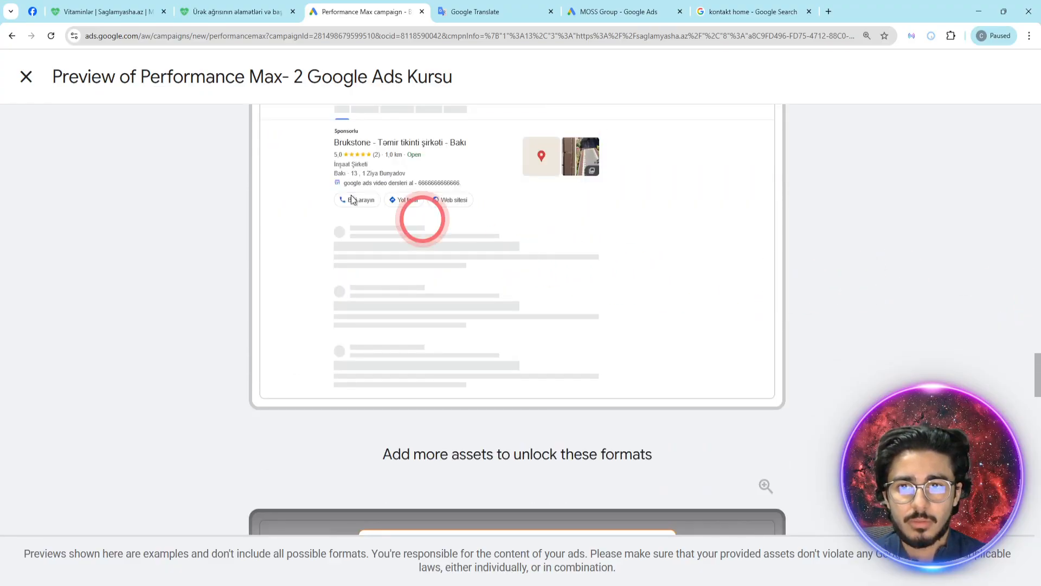
scroll(833, 240, "down", 10)
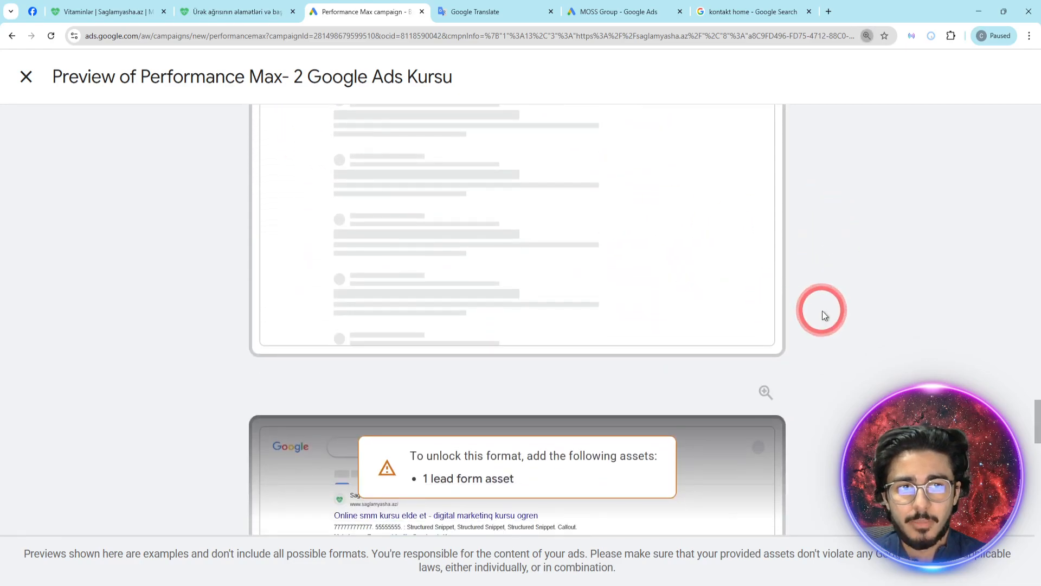
key("ctrl+minus")
key("ctrl+minus")
key("ctrl+minus")
key("ctrl+minus")
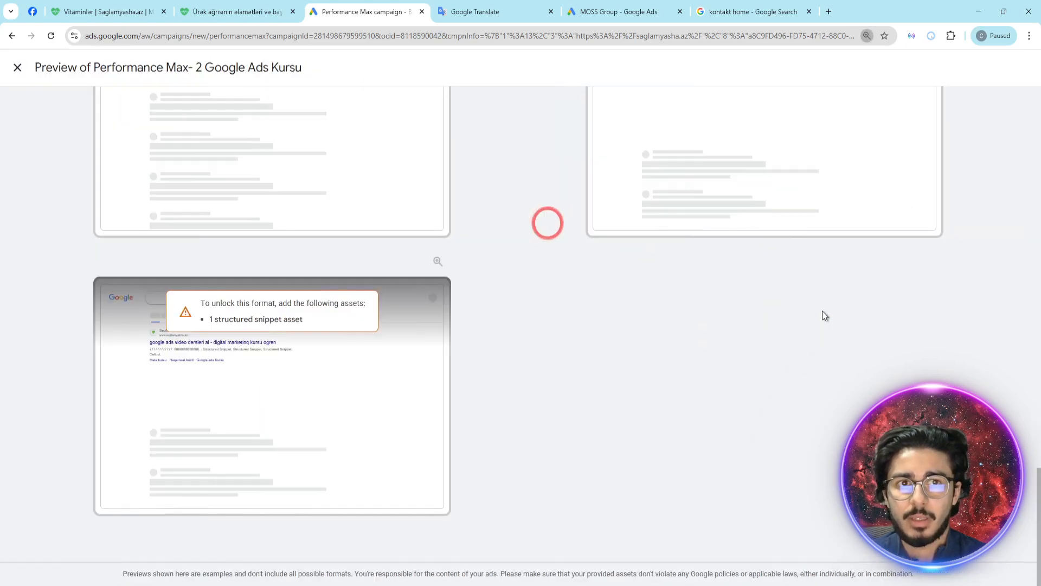
key("ctrl+minus")
key("ctrl+plus")
left_click(18, 68)
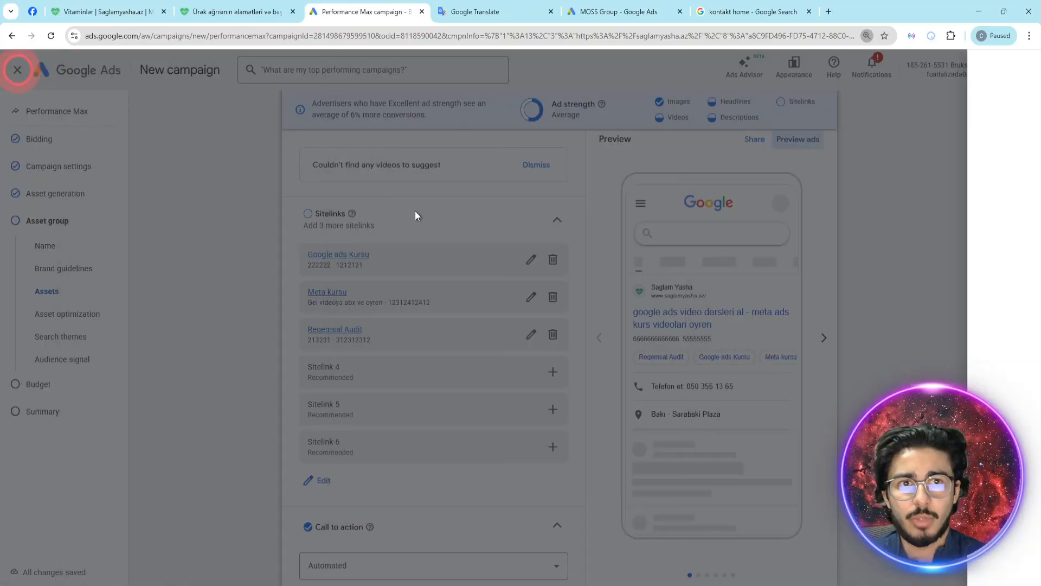
- Review the available call-to-action options for the asset group
scroll(529, 311, "down", 2)
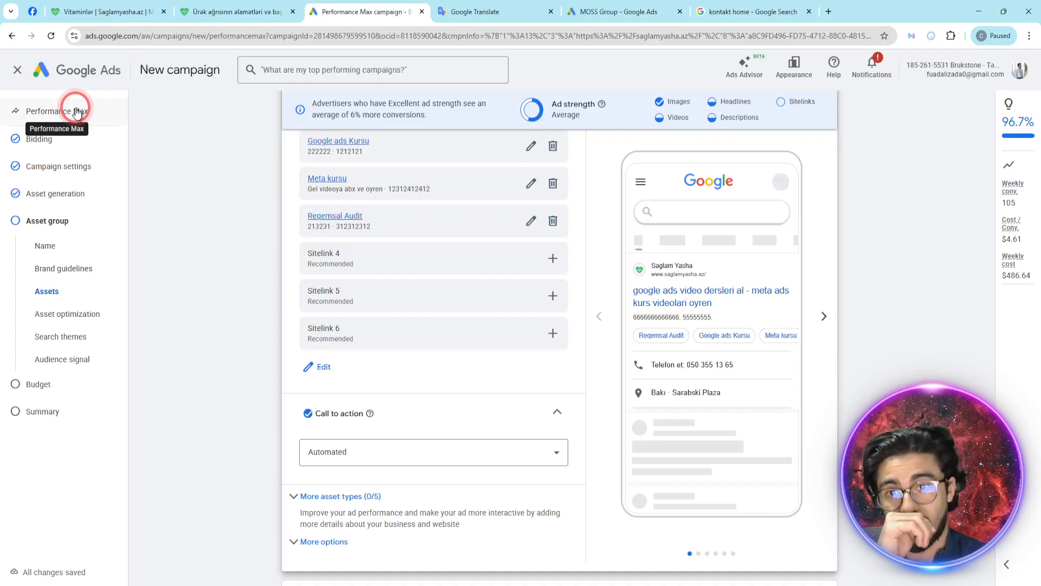
scroll(359, 375, "down", 1)
left_click(376, 398)
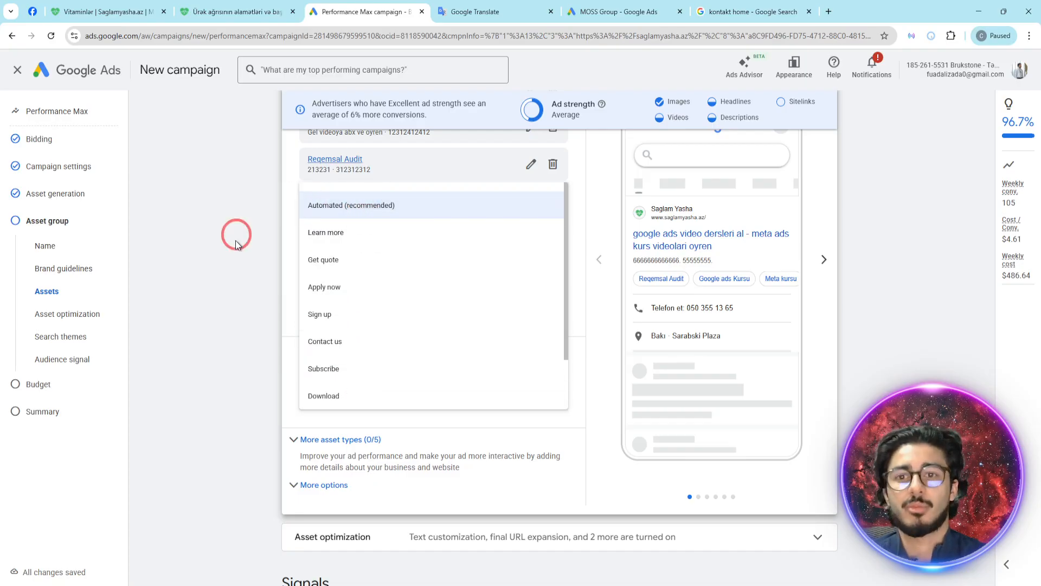
left_click(273, 235)
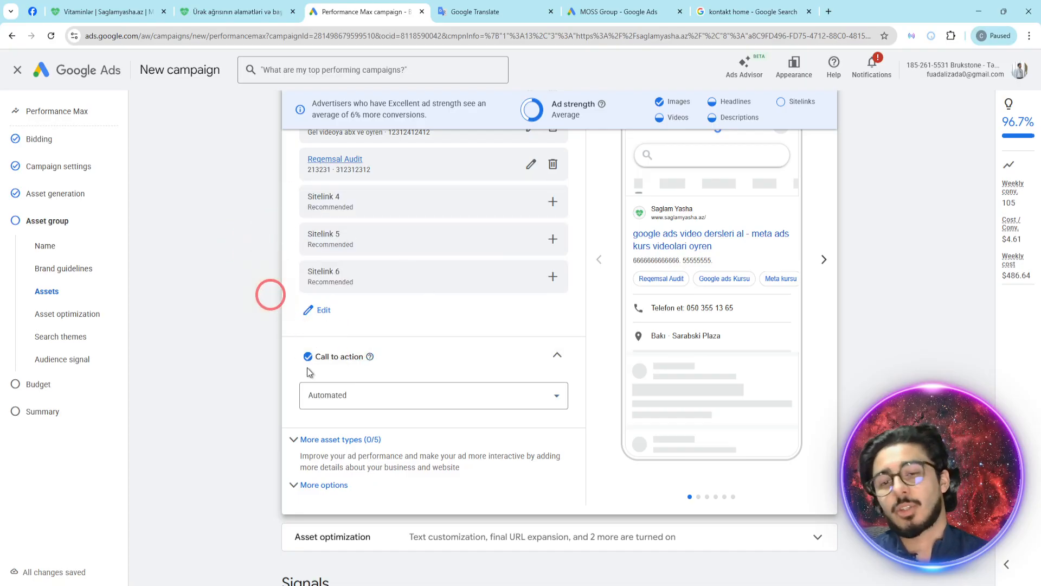
left_click(327, 396)
scroll(352, 380, "down", 2)
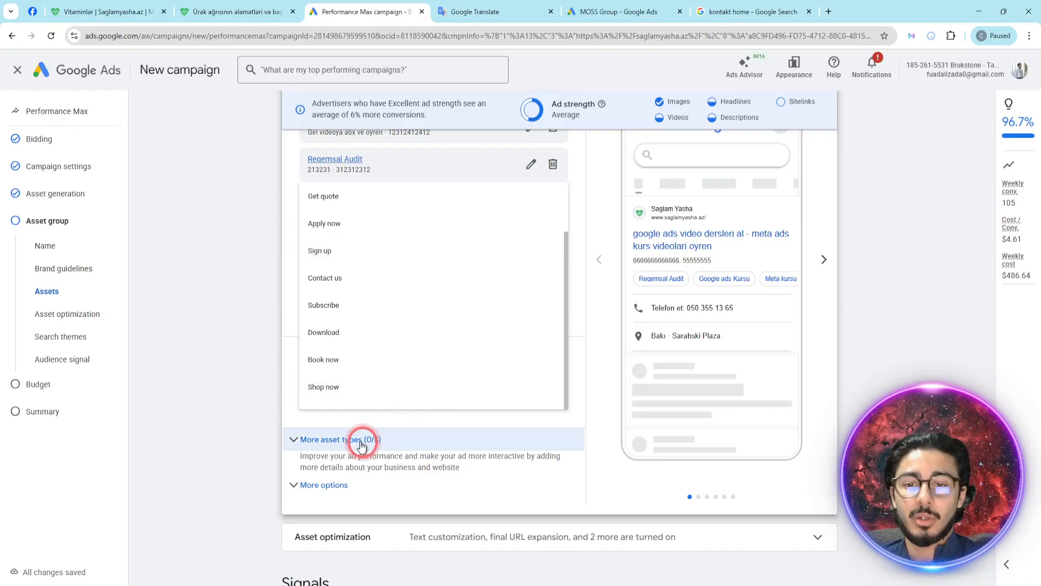
- Draft a promotion asset with a monetary discount of $1,233 for the item "asdas"
left_click(350, 440)
scroll(270, 388, "down", 1)
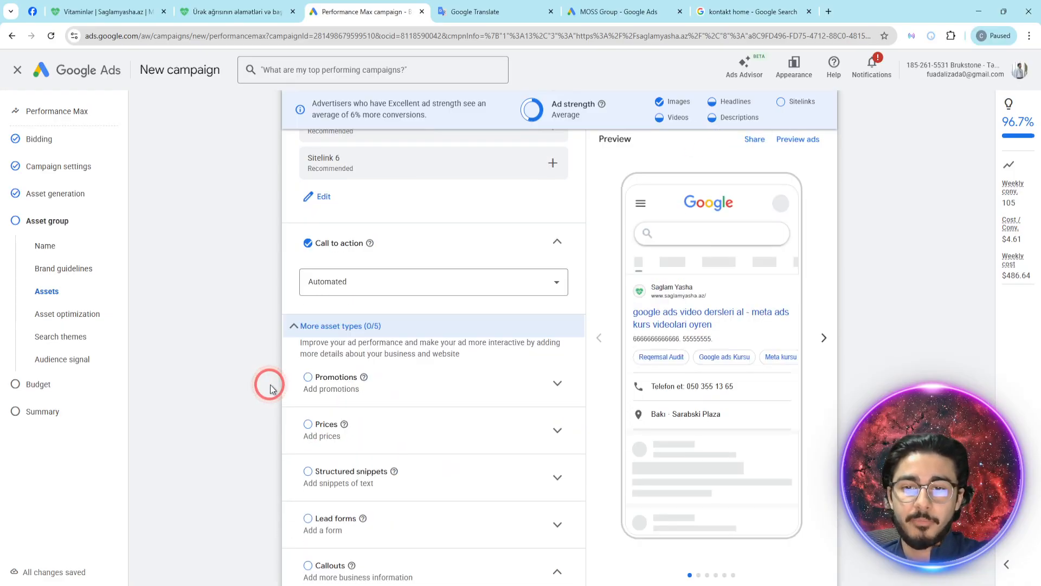
left_click(556, 386)
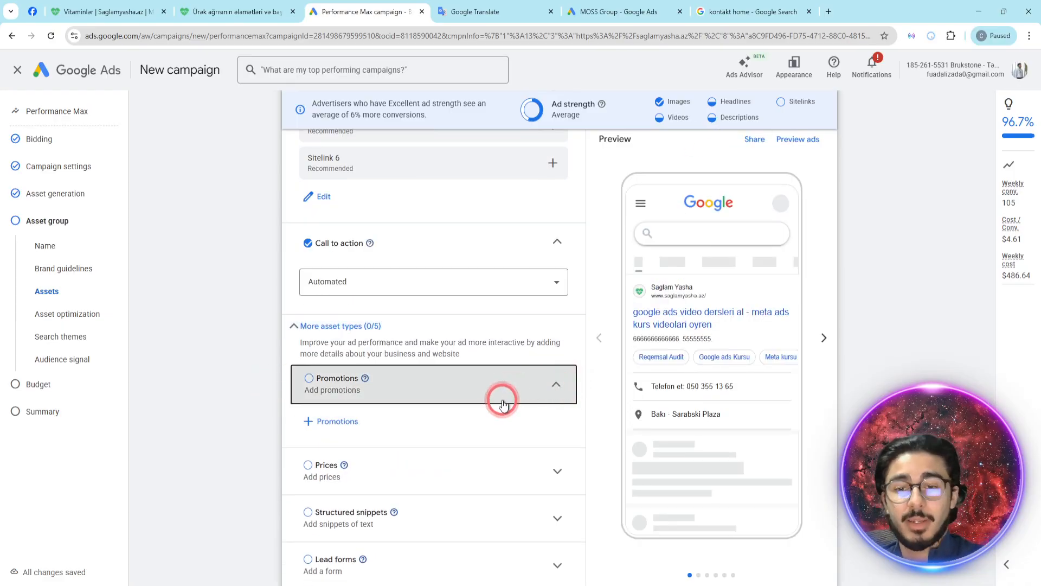
left_click(352, 421)
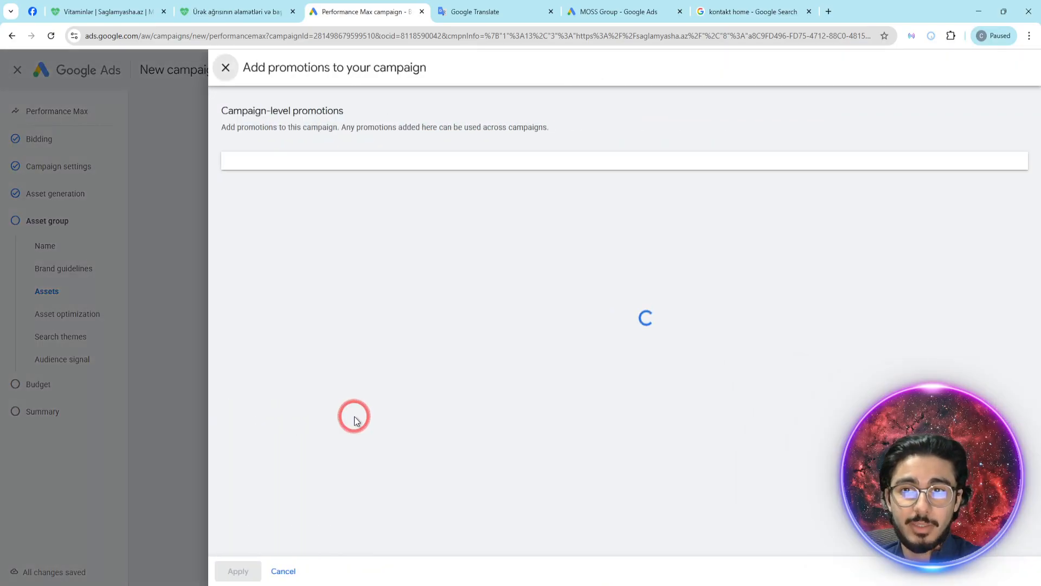
scroll(759, 434, "down", 2)
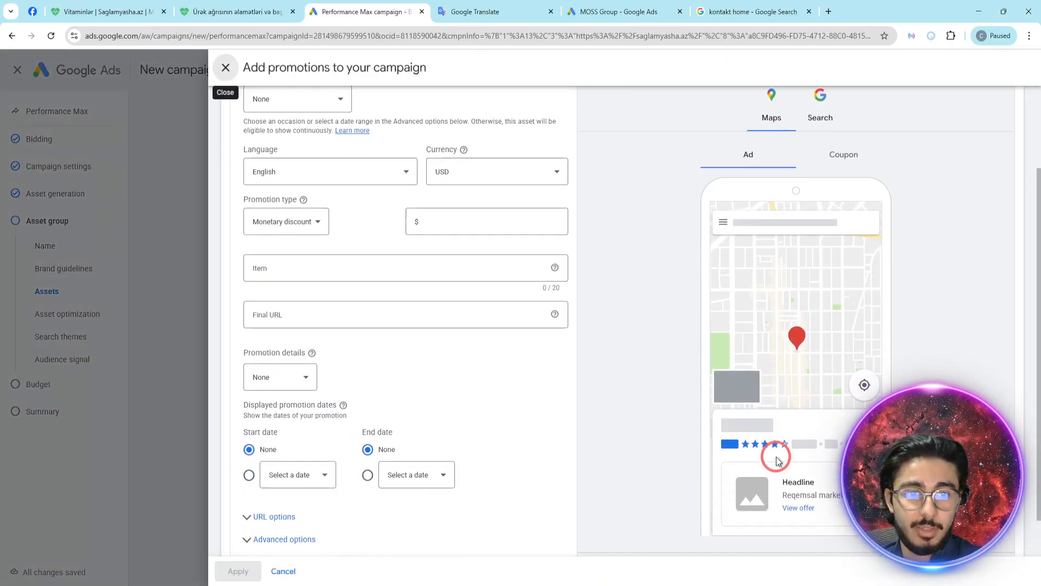
left_click(334, 272)
left_click(454, 220)
type("1,233")
left_click(332, 268)
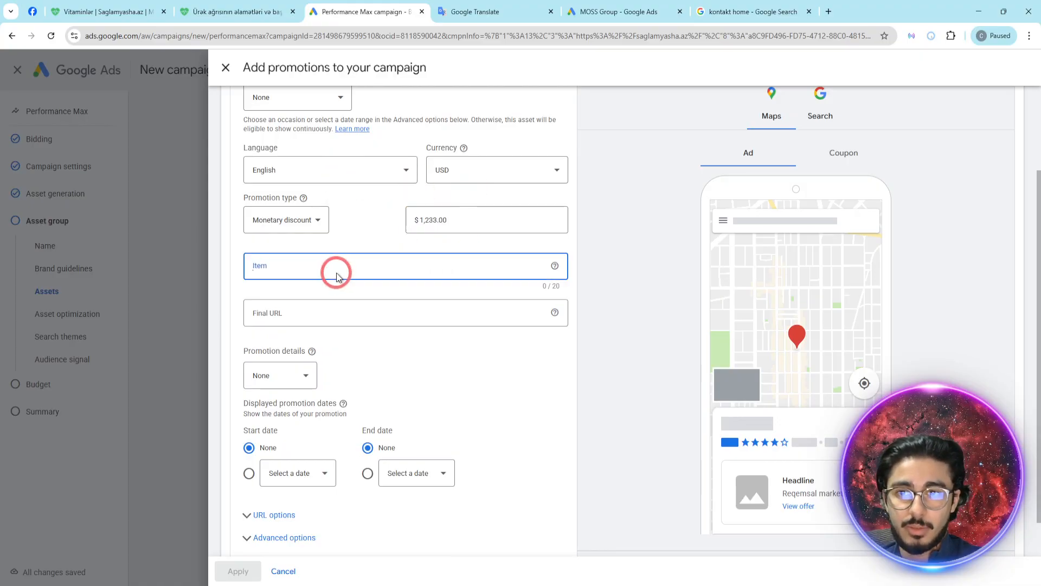
type("asdas")
left_click(297, 321)
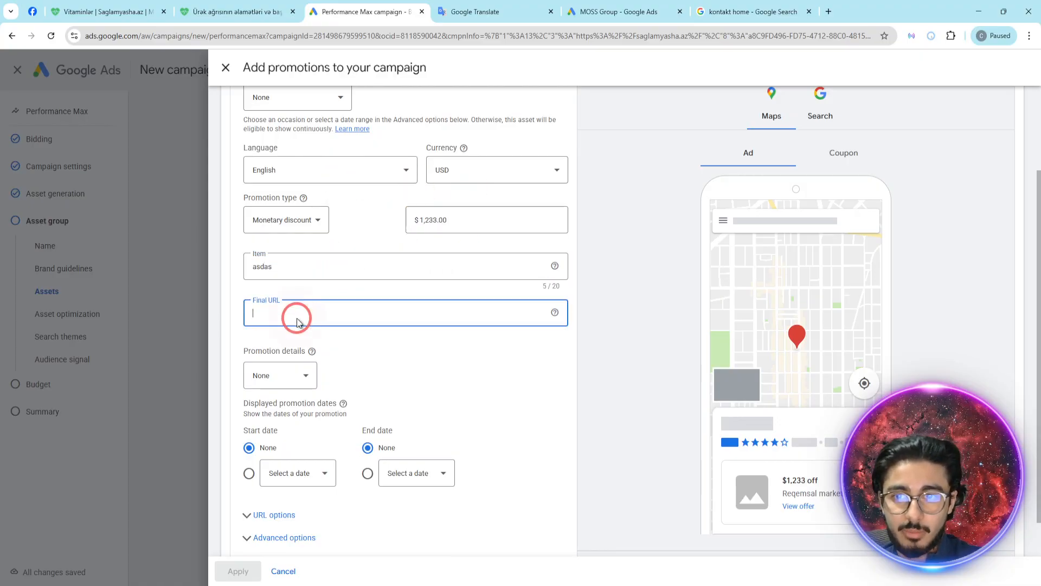
type("https://saglamyasha.az/saglamlig/urek-agrisinin-elametleri/")
left_click(782, 485)
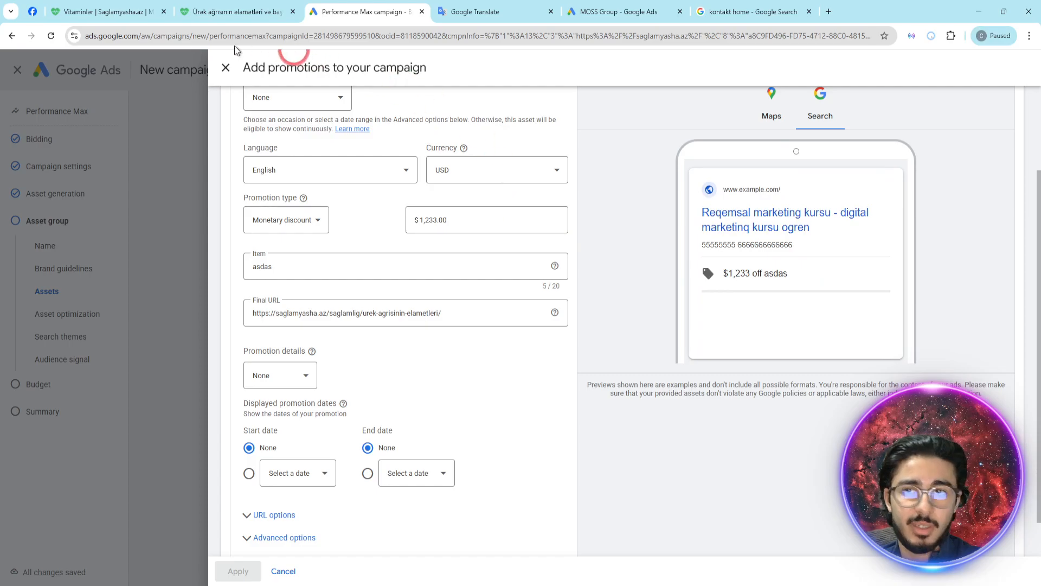
left_click(226, 71)
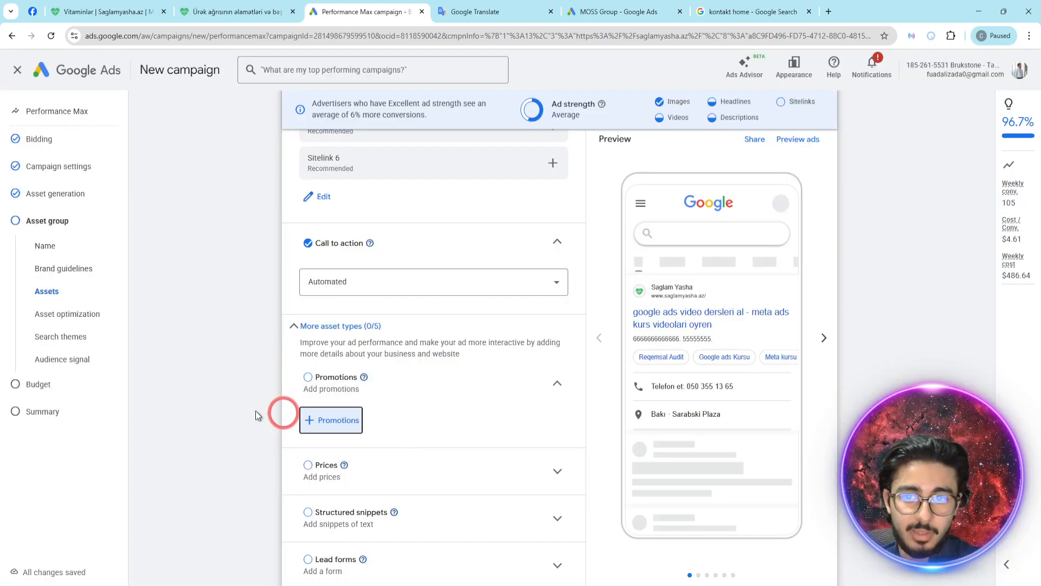
- Start a new structured snippet for the campaign with the English header type Courses
scroll(347, 446, "down", 1)
scroll(347, 369, "down", 1)
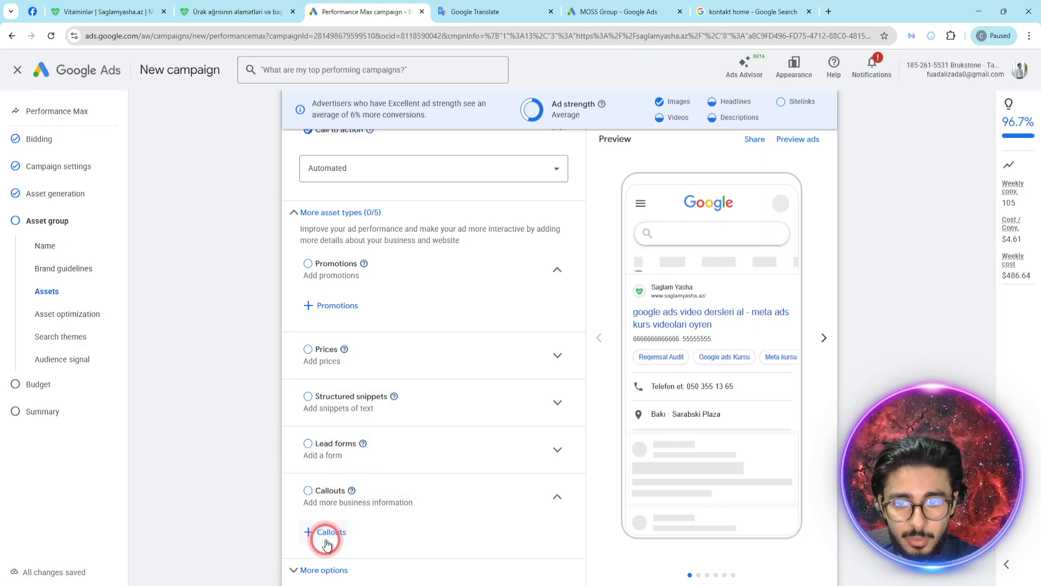
left_click(332, 400)
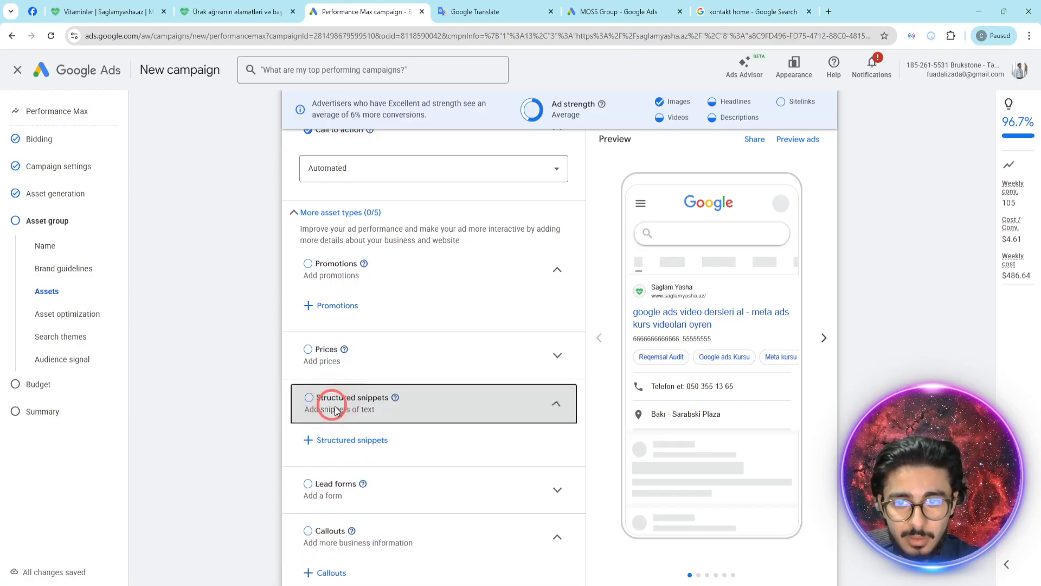
left_click(339, 438)
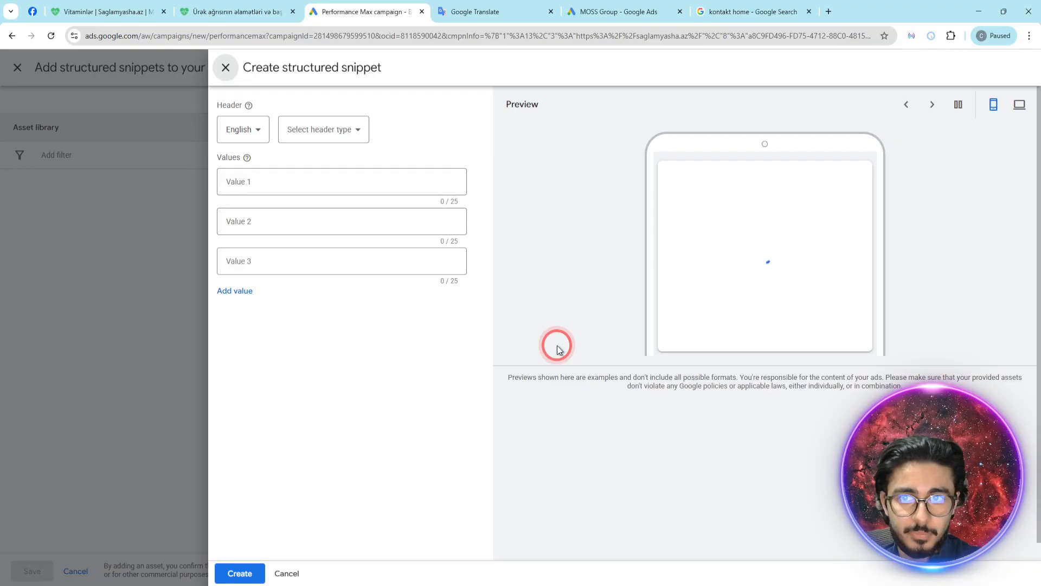
left_click(338, 132)
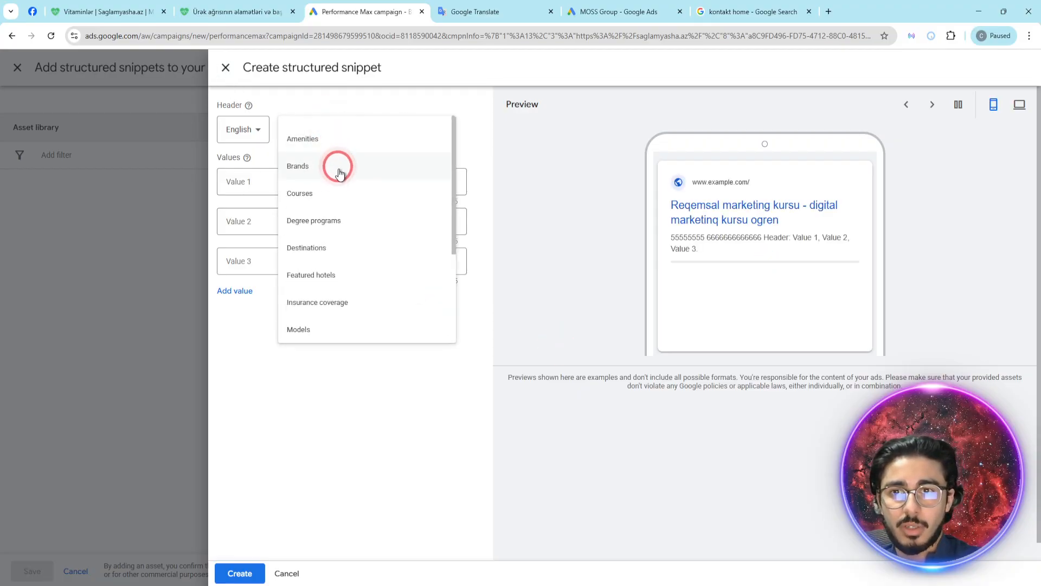
left_click(339, 196)
- Fill the three snippet values with "Reqemsal markleting", "IT kursu" and "Muahsibatliq krusu"
left_click(285, 186)
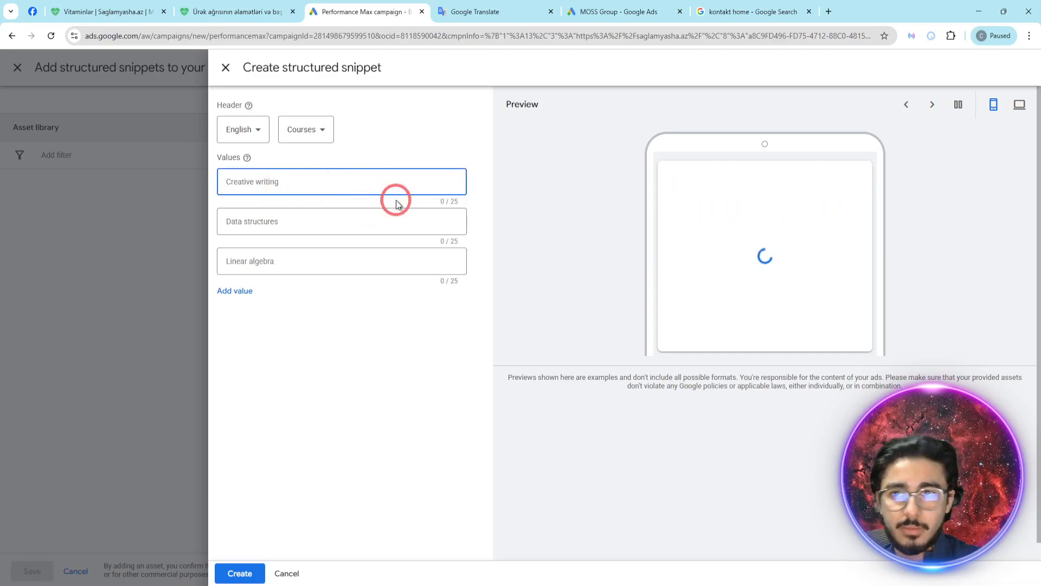
type("D")
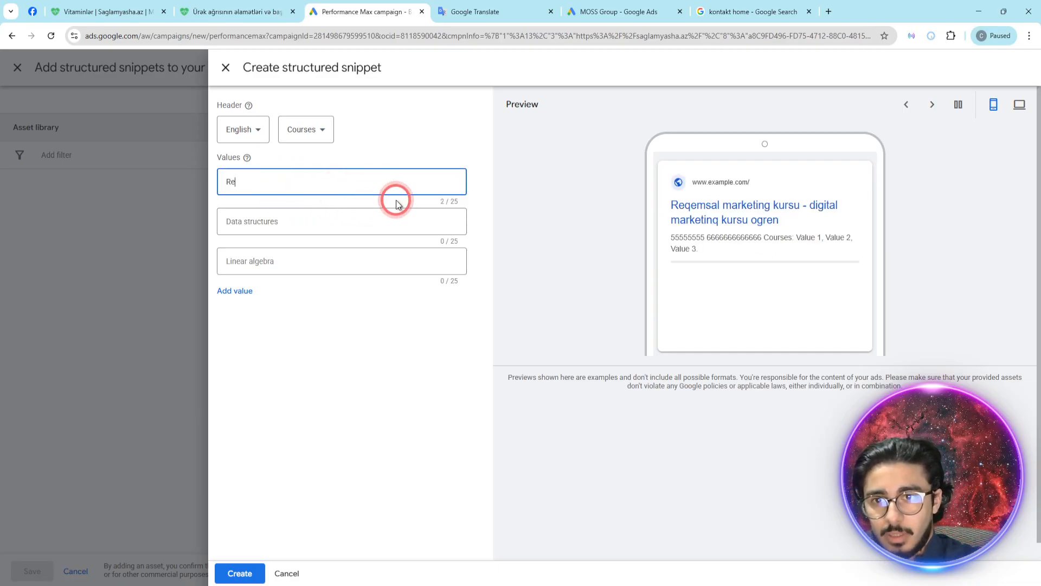
key("BackSpace")
key("BackSpace")
type("K")
key("BackSpace")
type("R")
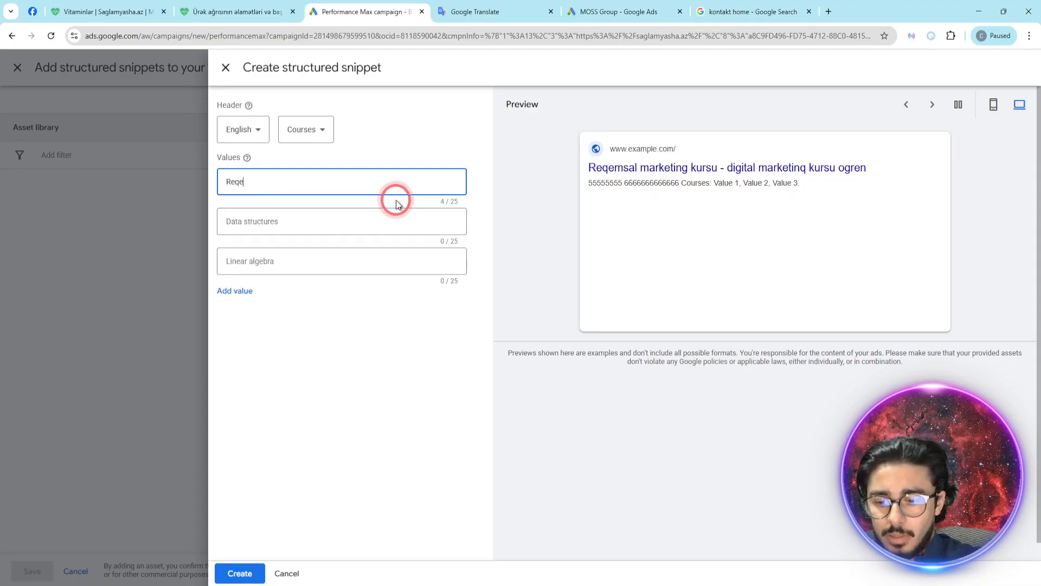
key("Tab")
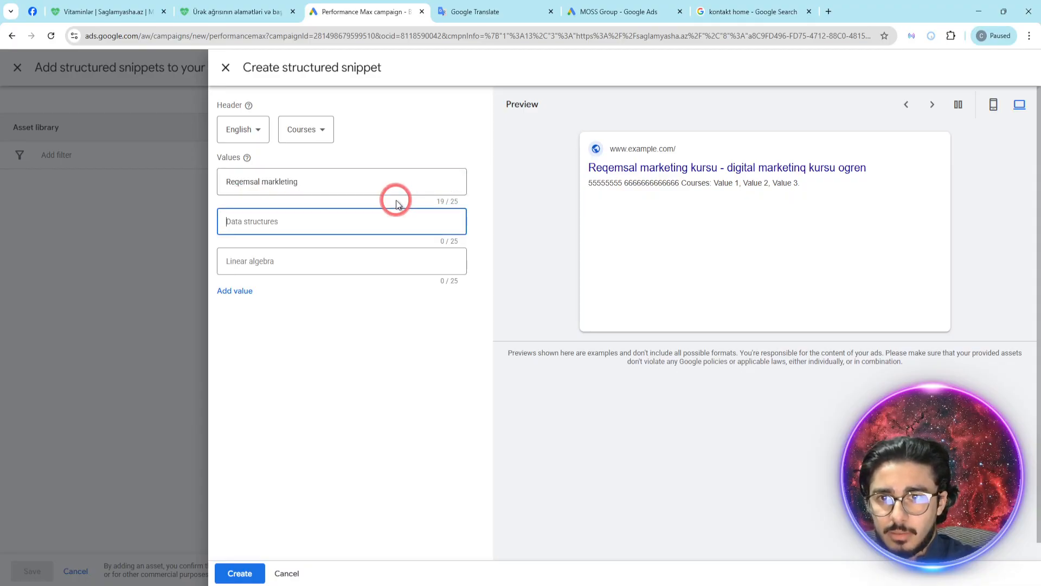
type("IT kursu")
key("Tab")
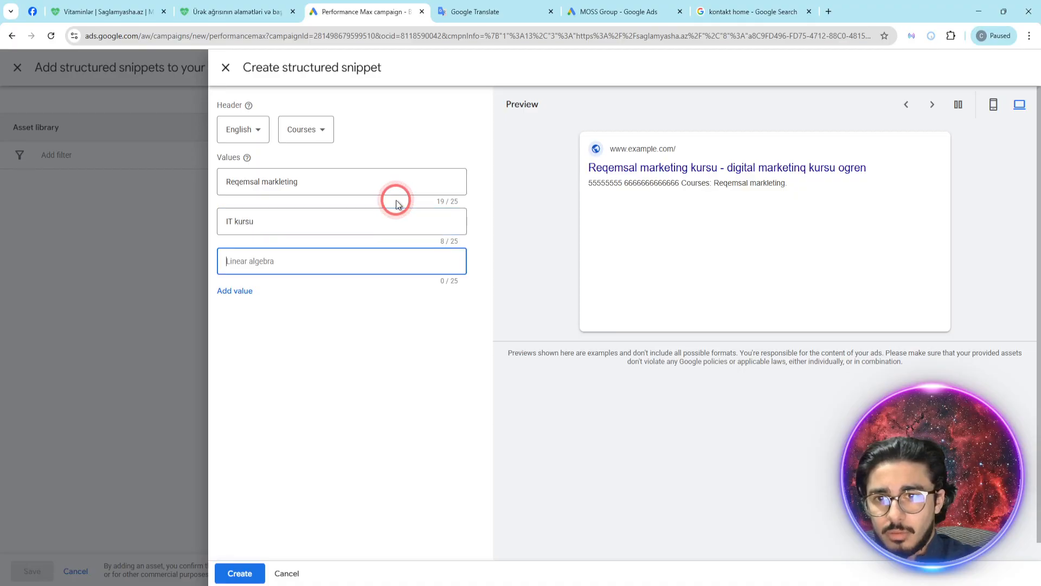
type("Muahsibatliq krusu")
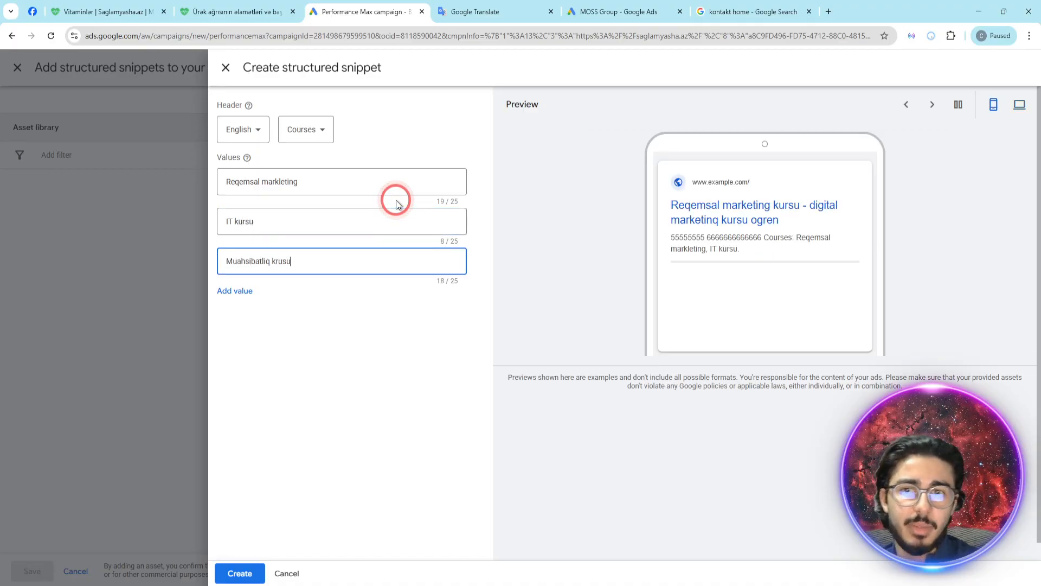
- Check the structured snippet in the desktop preview, create it and save it to the campaign
left_click(758, 279)
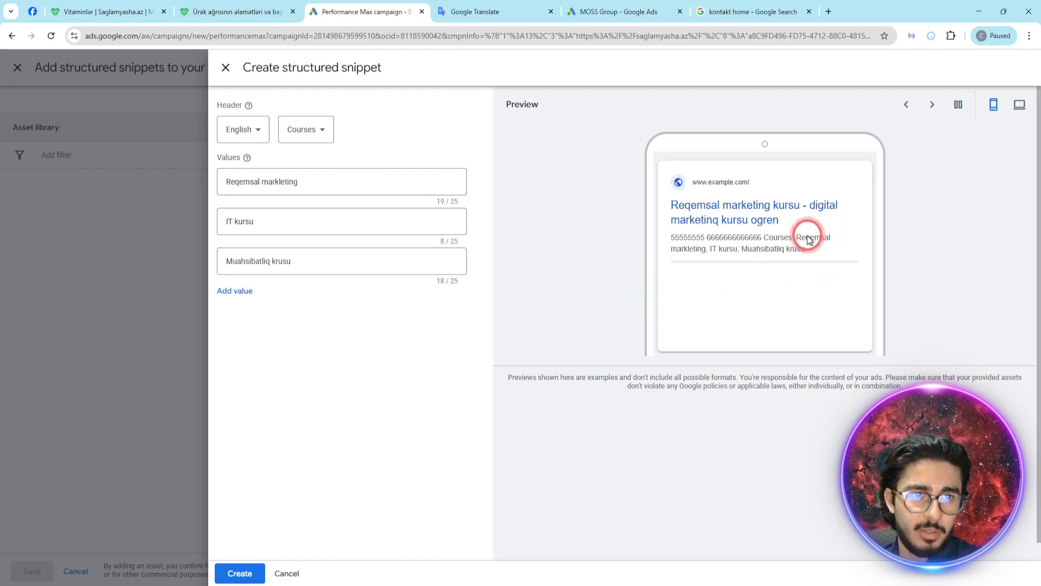
left_click(1019, 104)
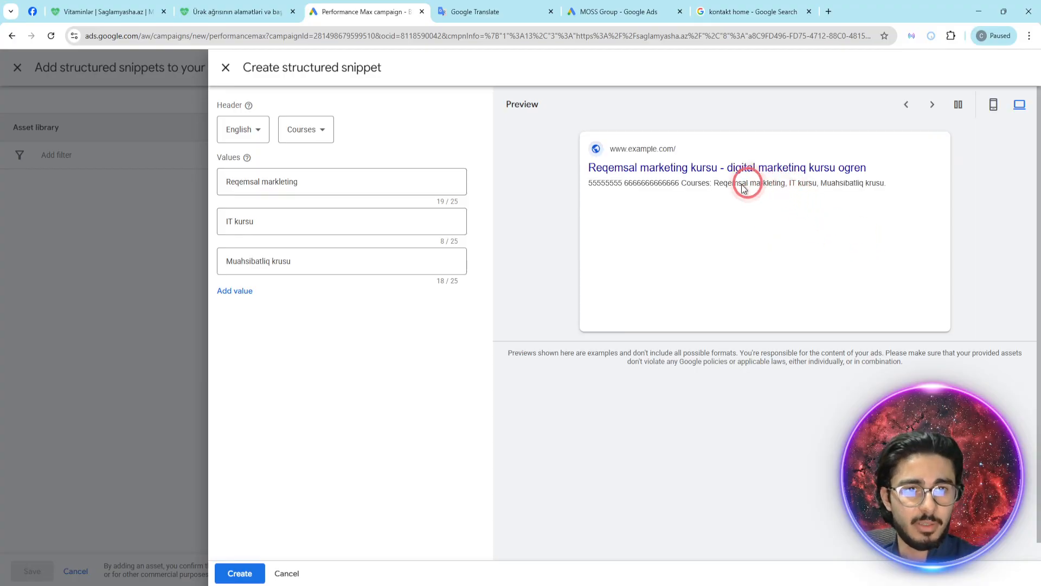
left_click(243, 573)
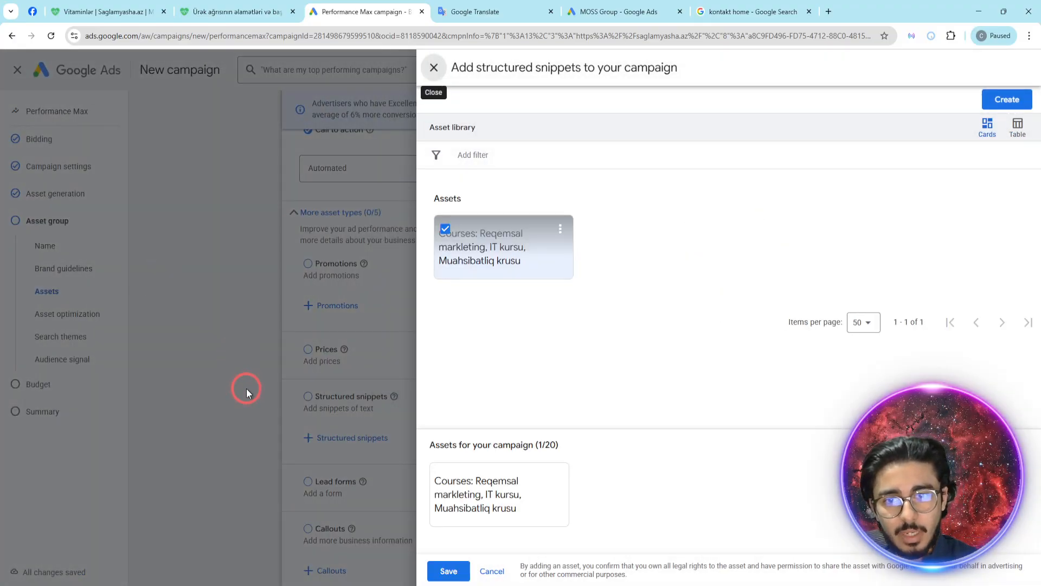
left_click(448, 570)
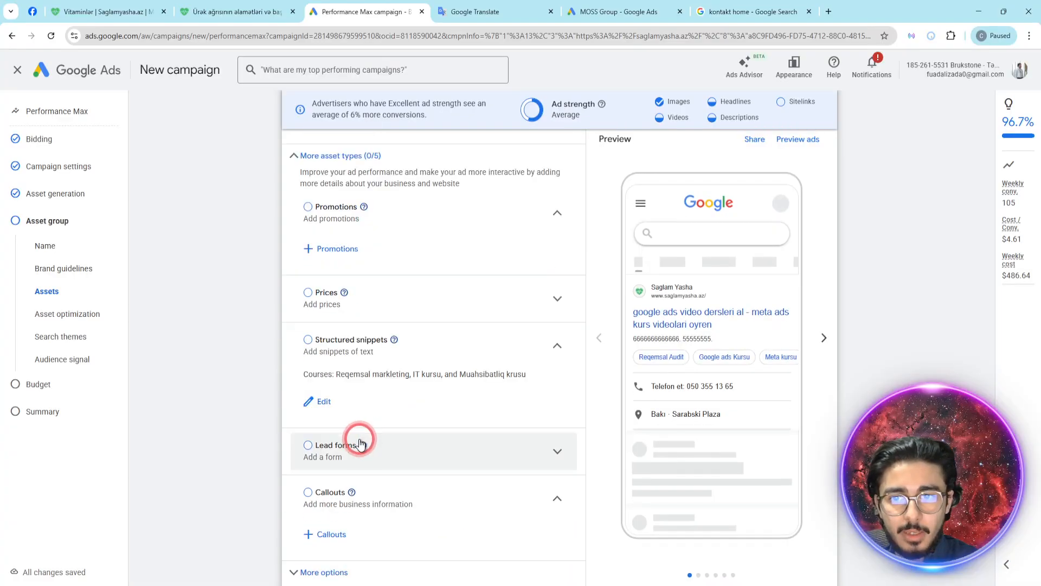
- Draft four campaign callouts with the texts "wwwwwwwwww", "eeeeeeeeeeeeeeee", "errrrrrrrrrr" and "yyyyyyyyyyyy"
scroll(380, 428, "down", 3)
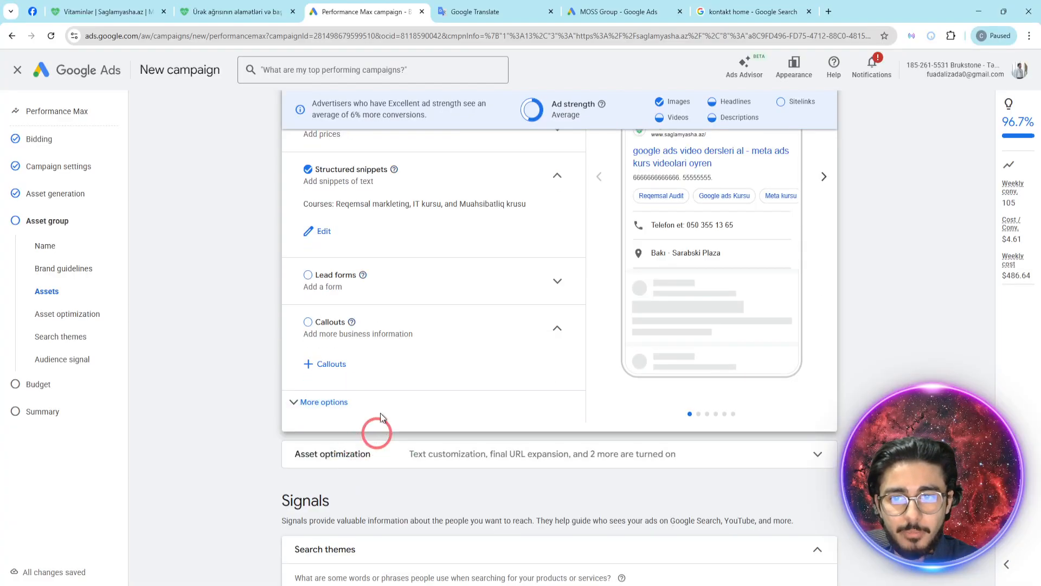
left_click(325, 402)
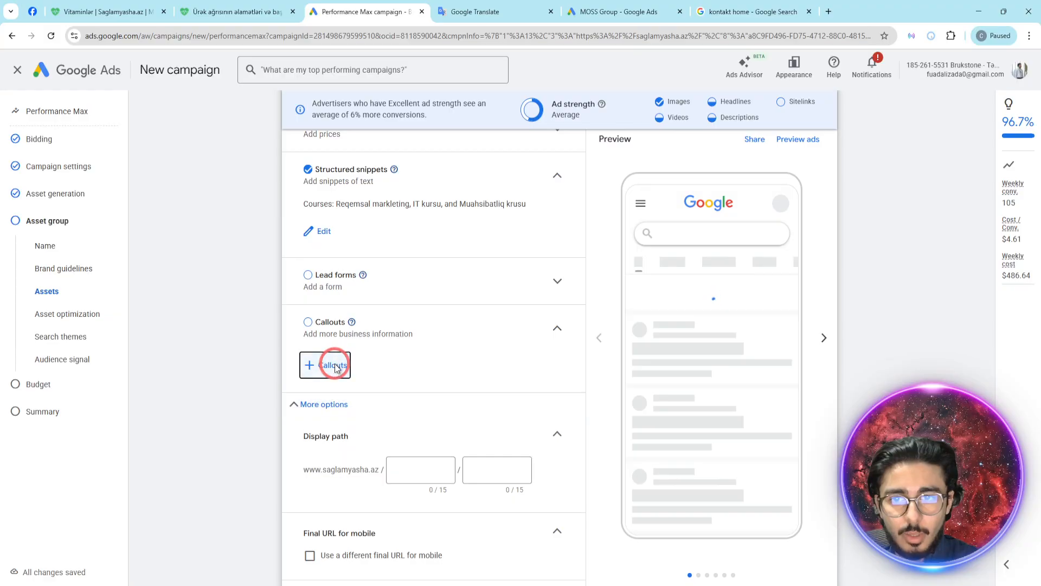
left_click(335, 366)
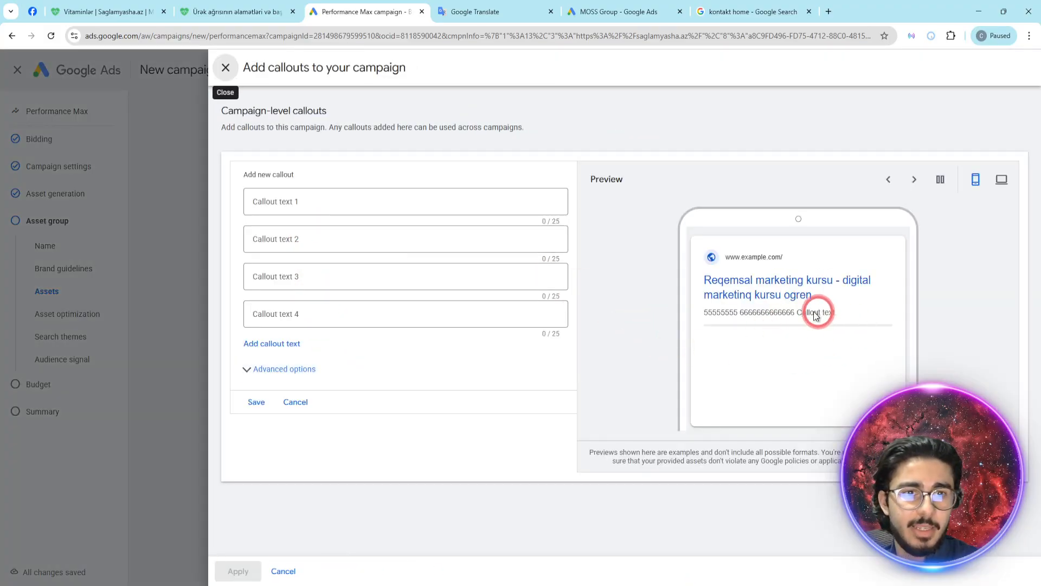
left_click(358, 201)
type("wwwwwwwwww")
left_click(299, 246)
type("eeeeeeeeeeeeeeee")
left_click(311, 276)
type("errrrrrrrrrr")
left_click(308, 317)
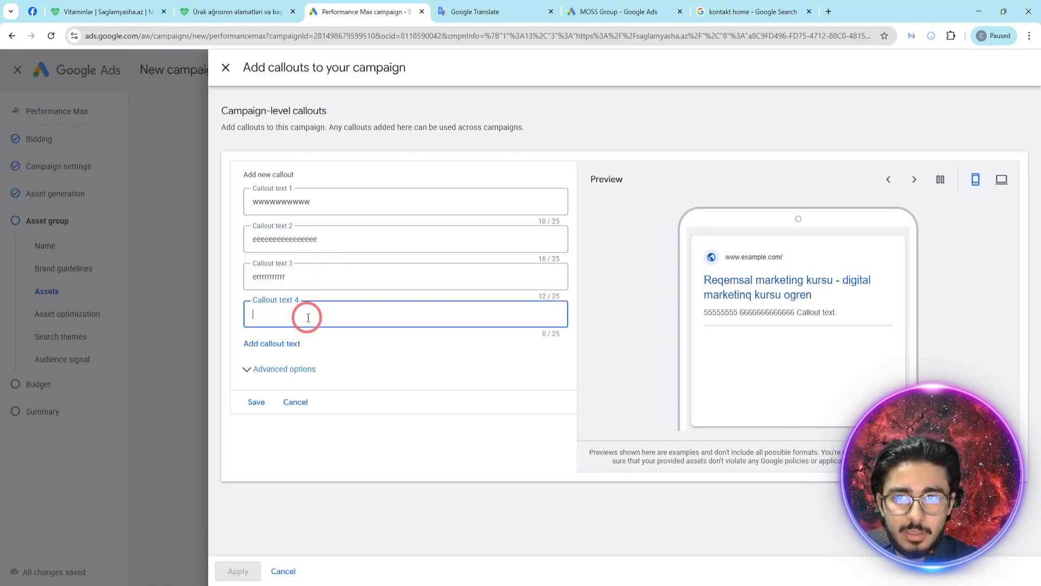
type("yyyyyyyyyyyy")
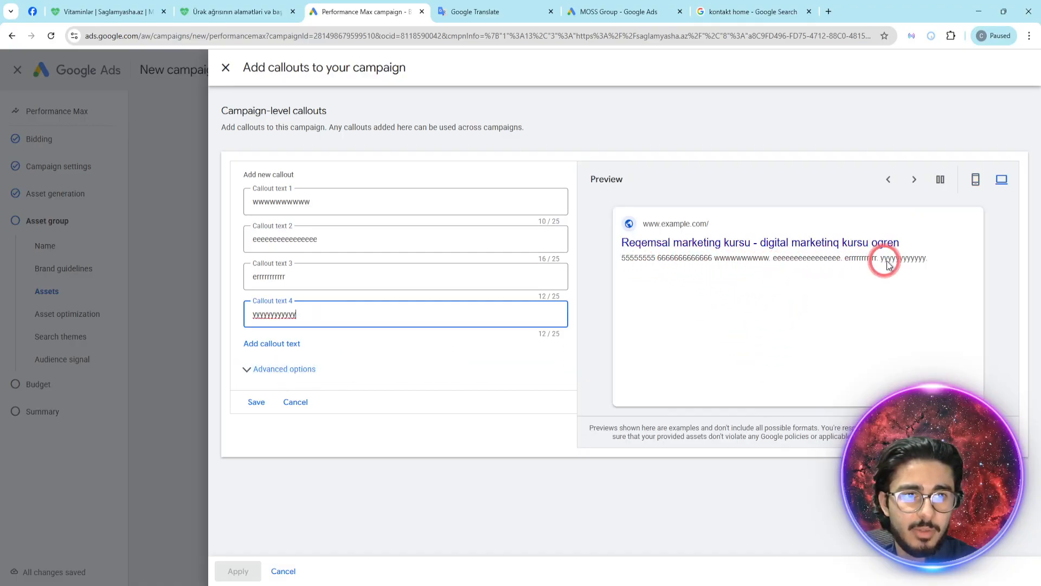
- Browse the callout previews, save the four callouts and apply them to the campaign
left_click(916, 181)
left_click(918, 184)
left_click(921, 185)
left_click(256, 404)
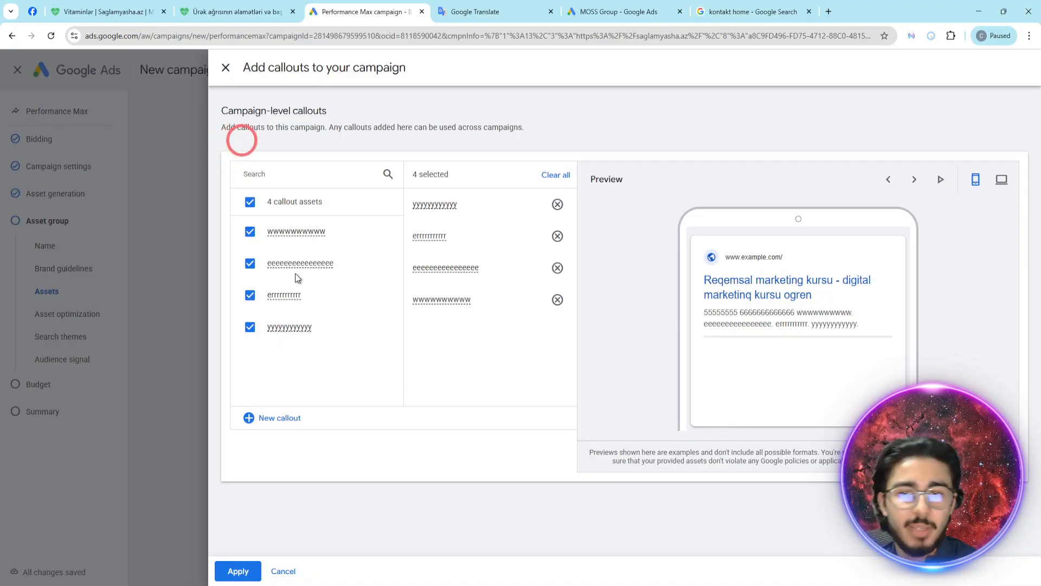
left_click(238, 570)
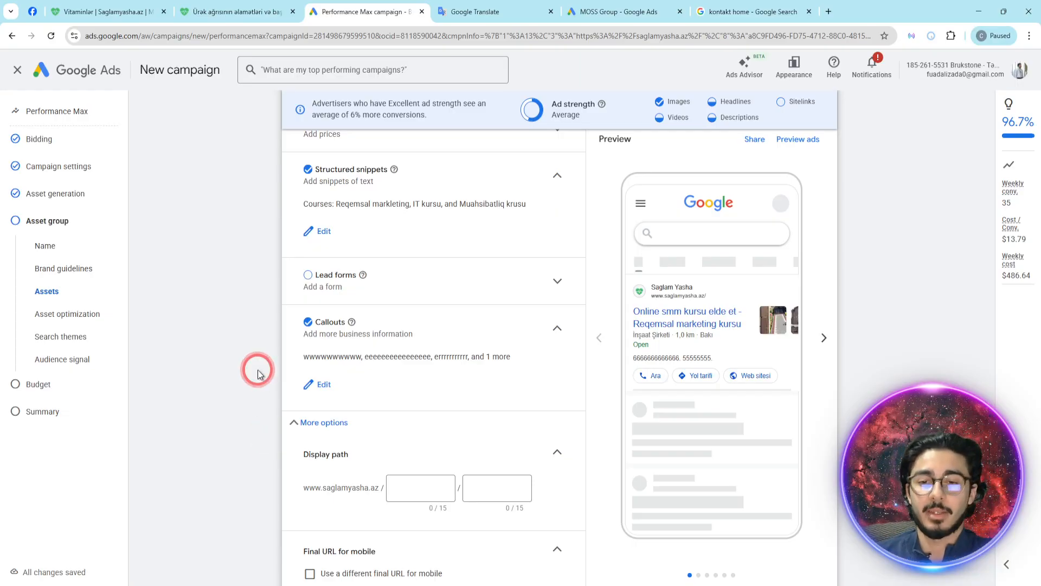
- Set the ad's display path to "endirimli" and "kurs"
scroll(326, 369, "down", 1)
left_click(378, 367)
left_click(332, 370)
left_click(414, 374)
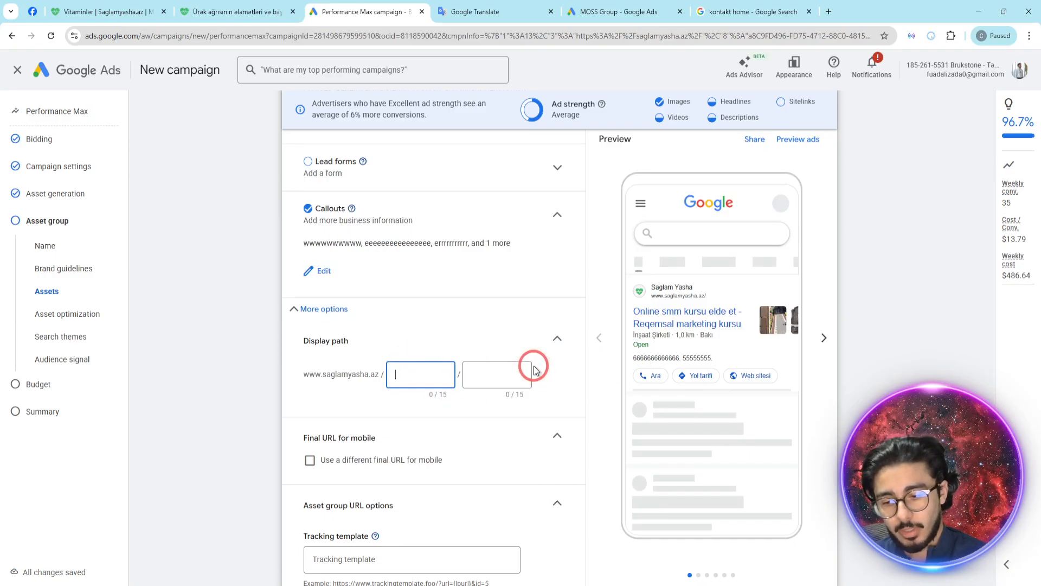
type("endirimli")
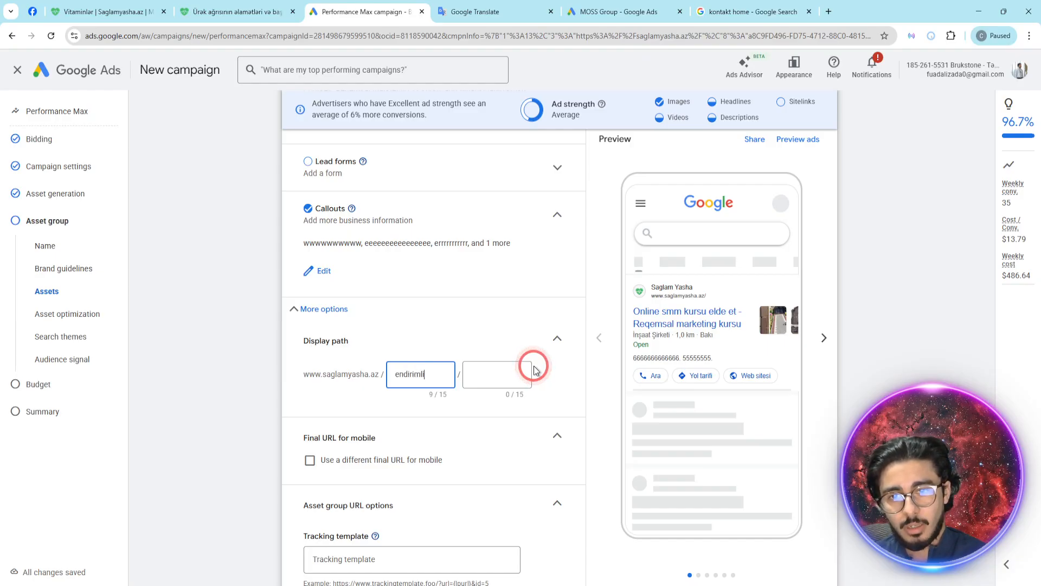
left_click(533, 370)
type("kursu")
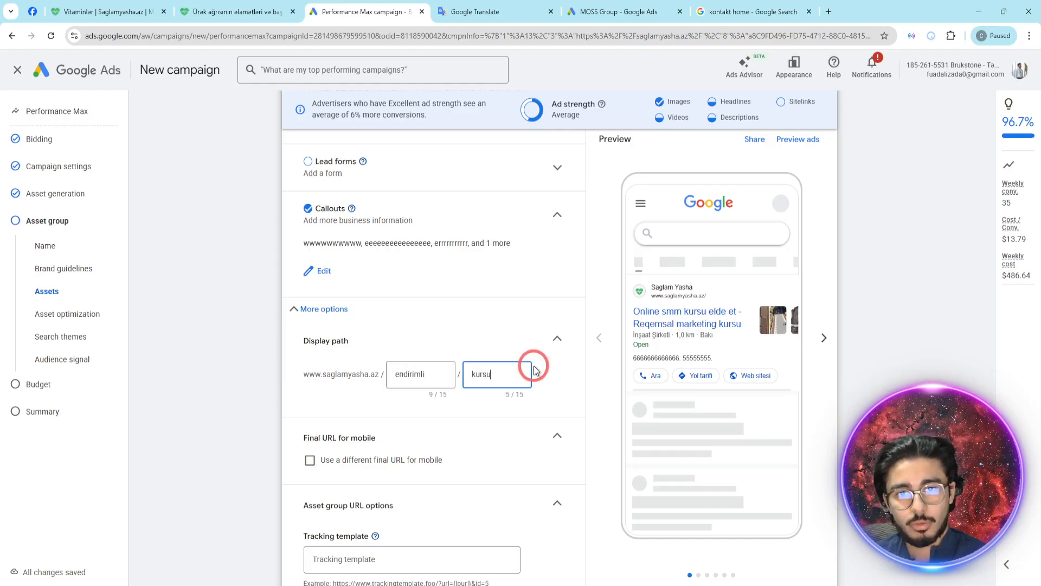
key("BackSpace")
left_click(593, 425)
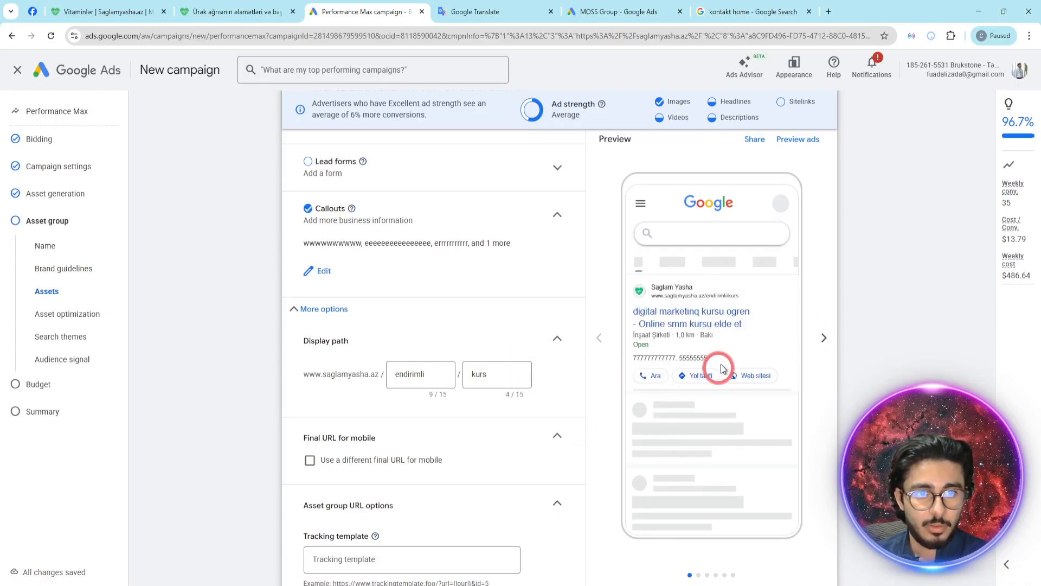
- Enlarge the page to inspect the display path in the mobile ad preview, and restore the normal size
key("ctrl+plus")
key("ctrl+plus")
key("ctrl+plus")
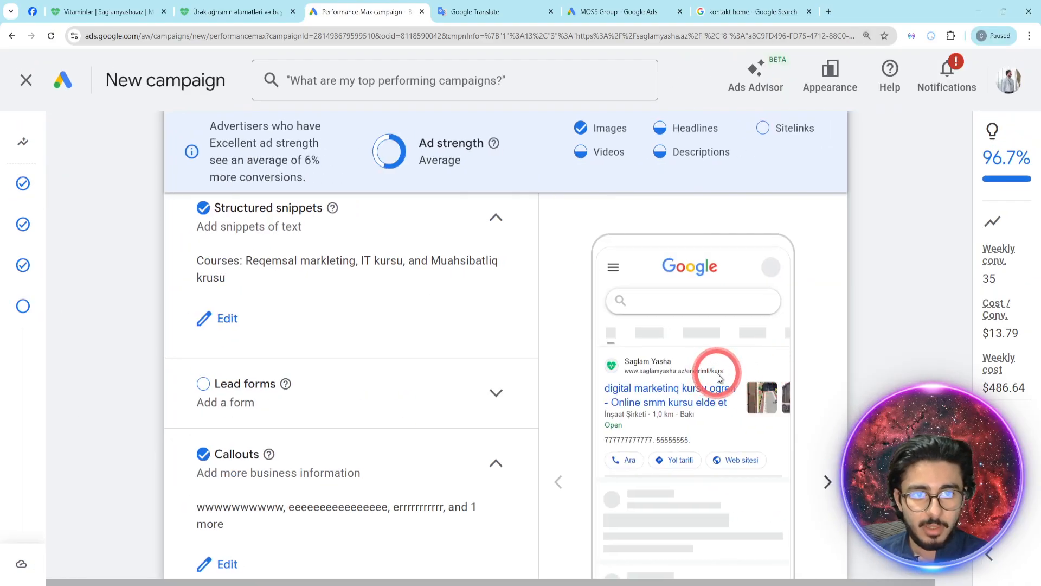
key("ctrl+minus")
key("ctrl+minus")
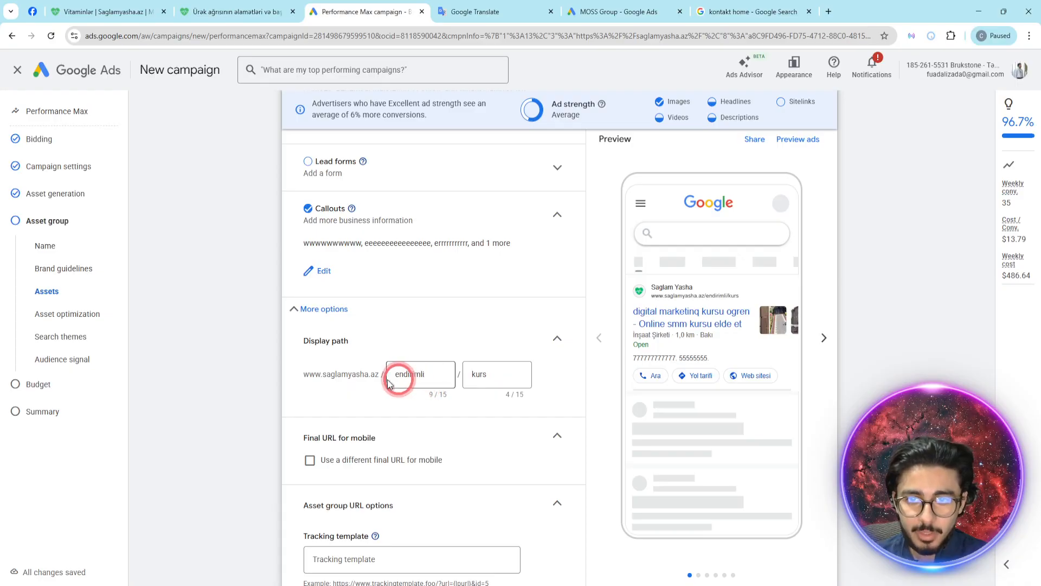
left_click(239, 11)
left_click(280, 37)
left_click_drag(280, 41, 171, 55)
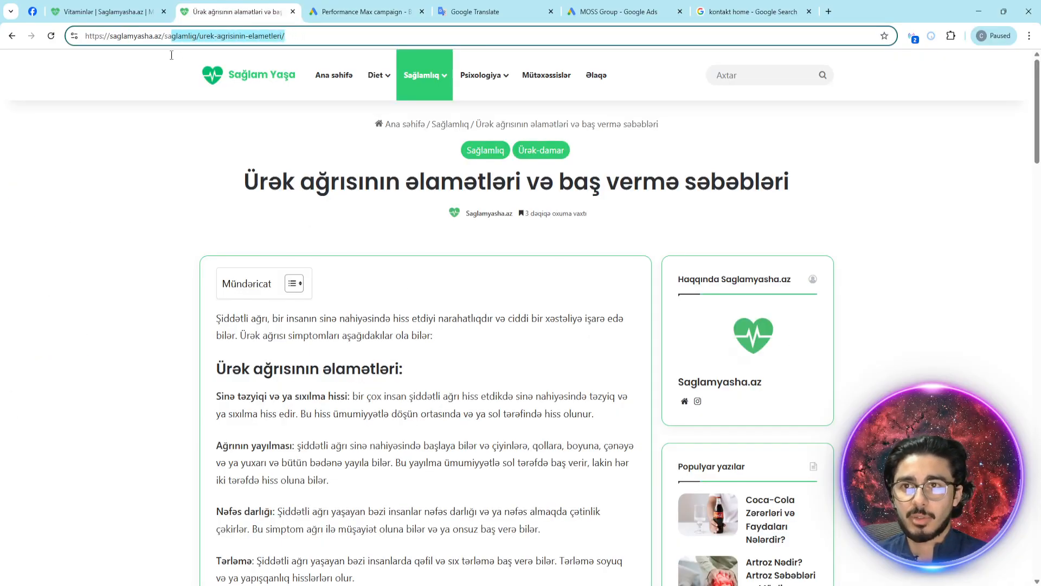
key("BackSpace")
type("end")
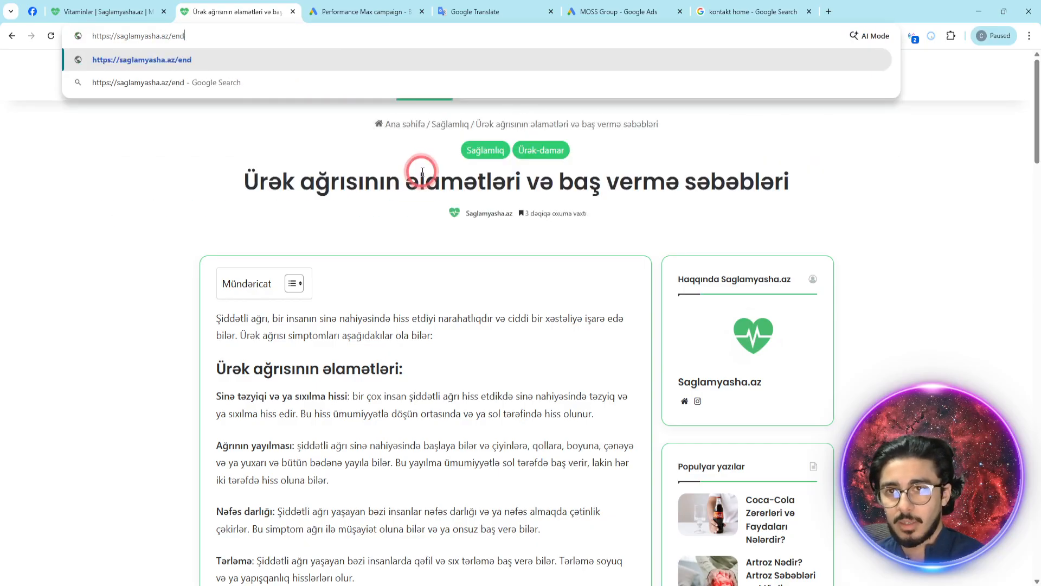
type("irimli/kurs")
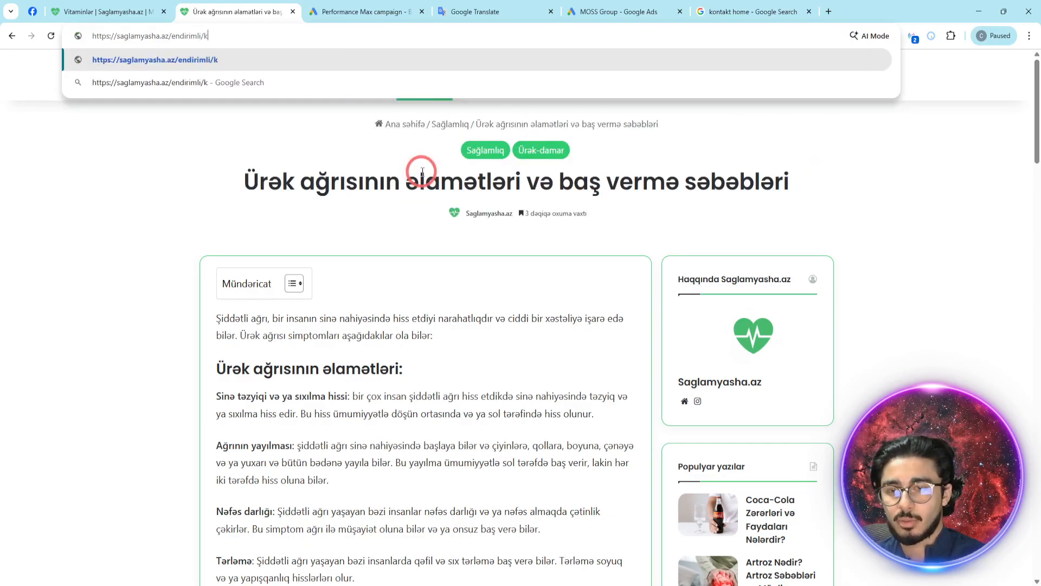
key("Return")
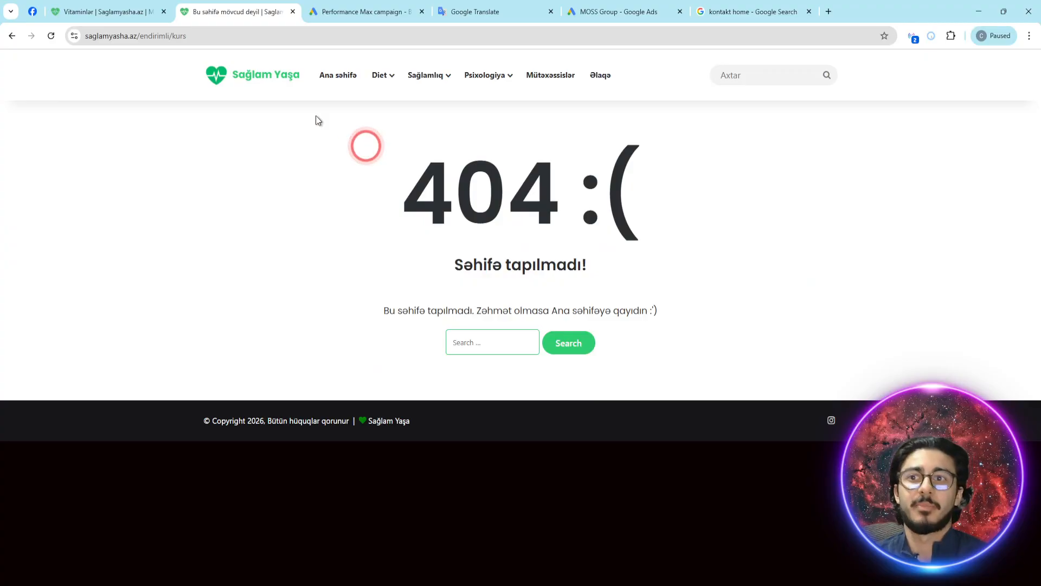
left_click(12, 36)
- Return to the Google Ads campaign and recheck the display path fields against the ad preview
left_click(358, 11)
triple_click(295, 342)
left_click_drag(295, 342, 293, 341)
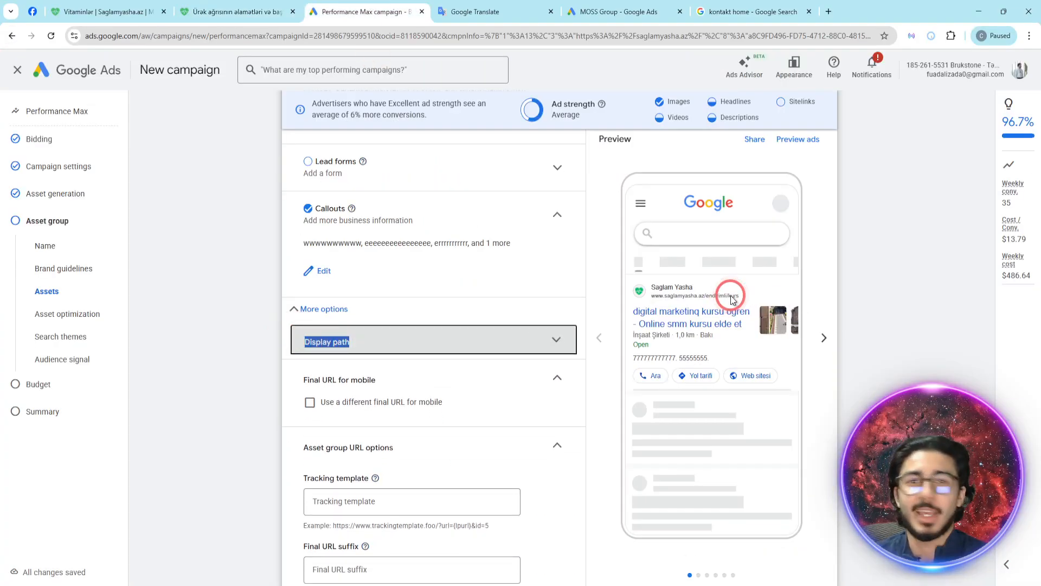
left_click(435, 340)
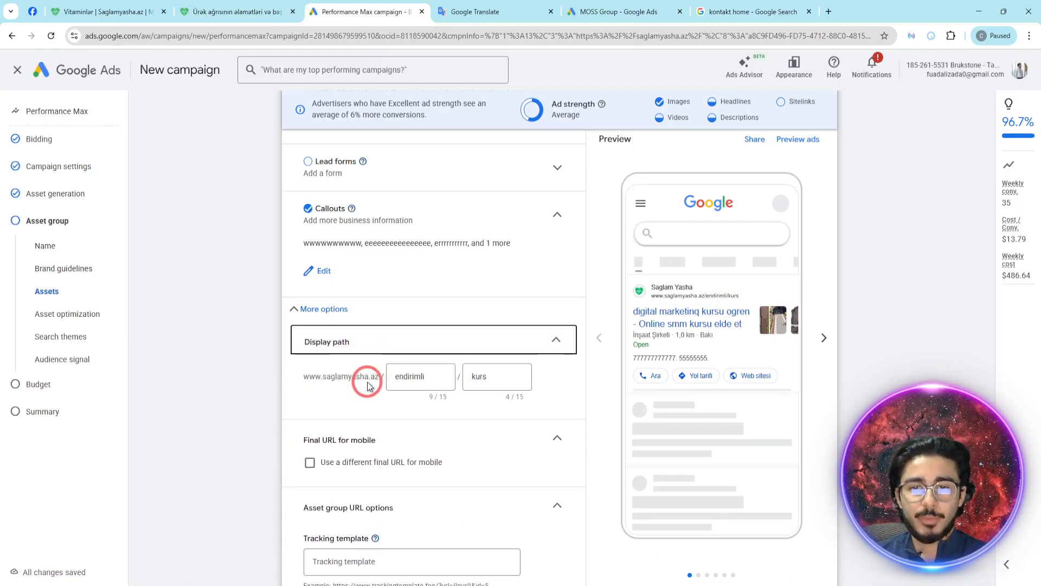
left_click(488, 375)
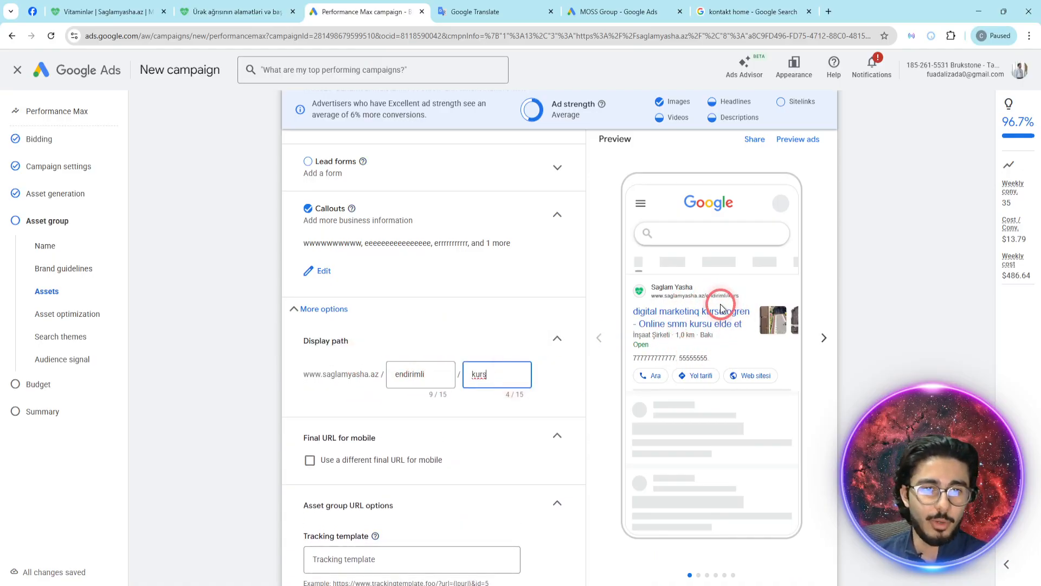
left_click(535, 579)
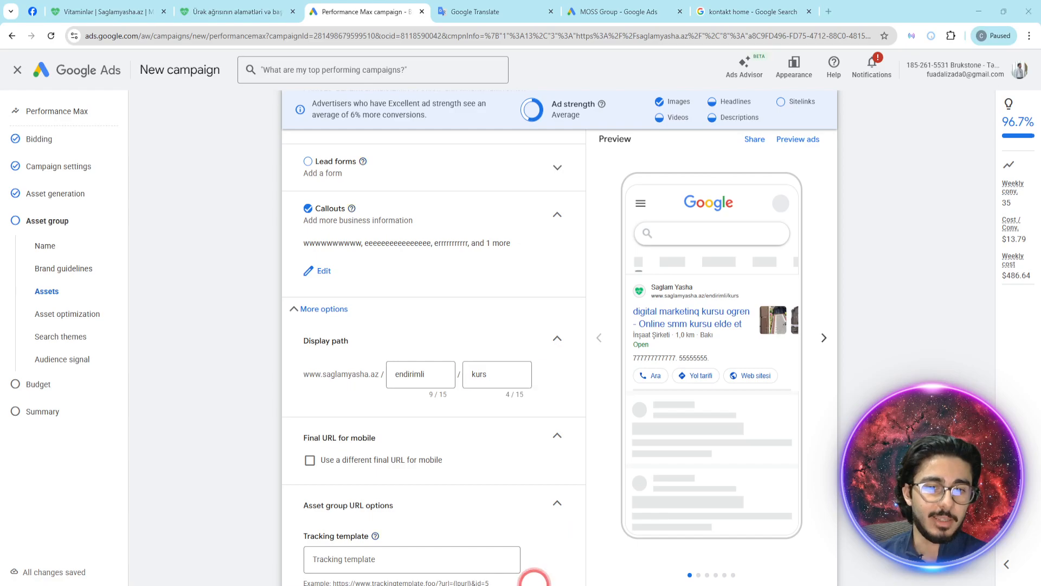
key("alt+Tab")
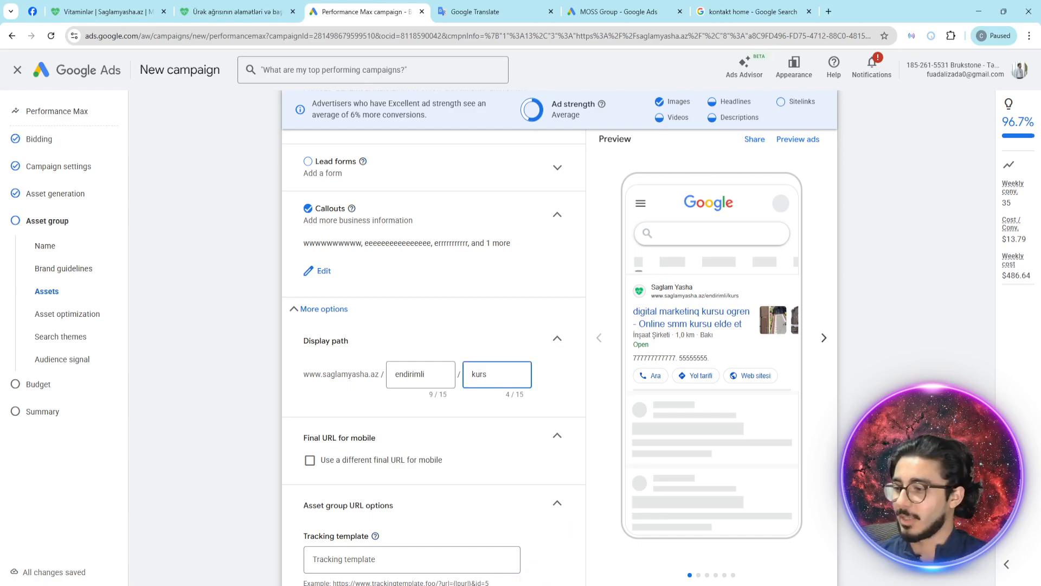
left_click(458, 376)
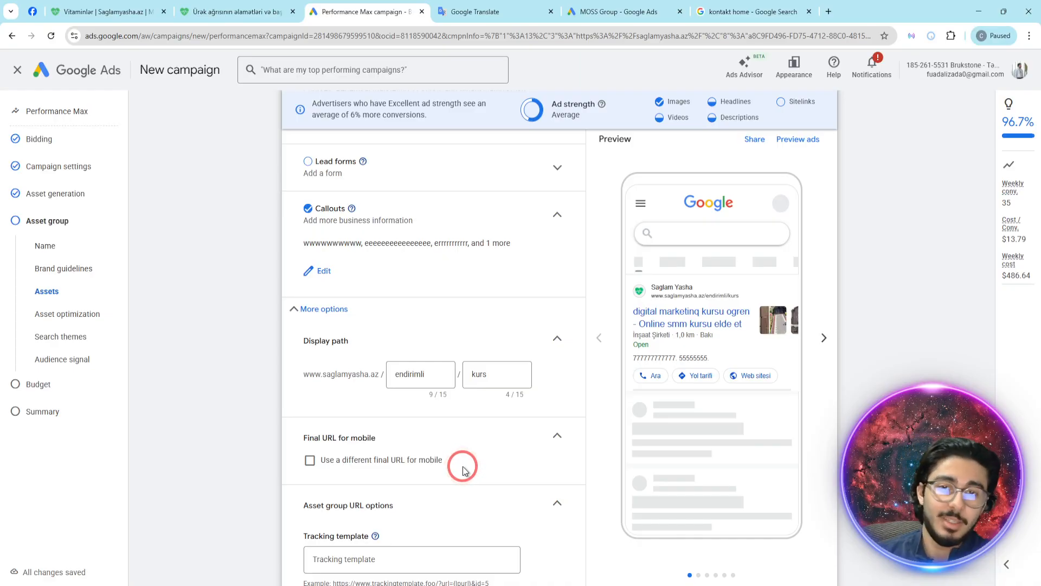
left_click(310, 460)
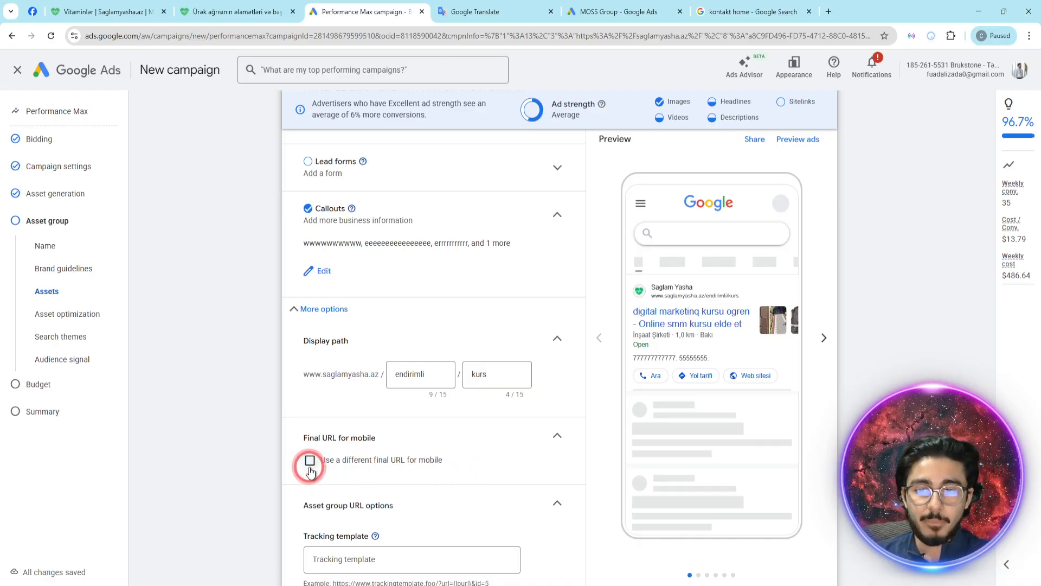
left_click(395, 488)
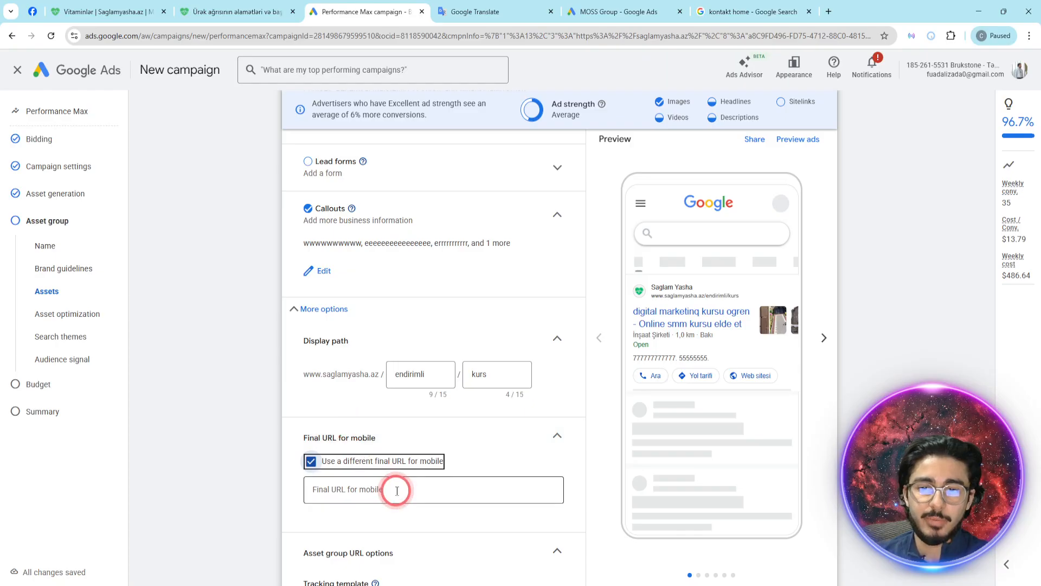
scroll(418, 372, "down", 2)
left_click(420, 377)
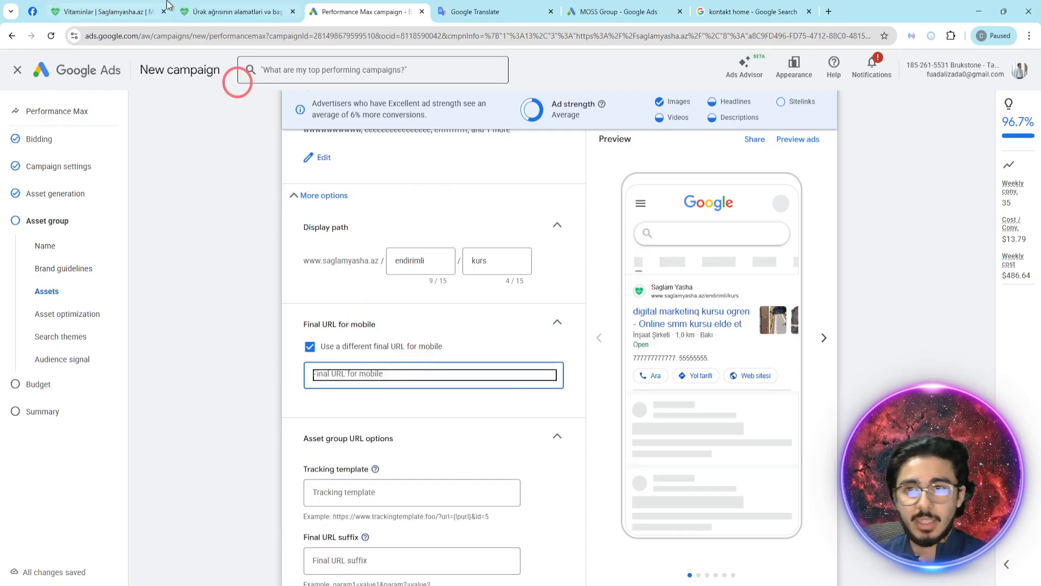
left_click(103, 11)
left_click(173, 42)
left_click(337, 8)
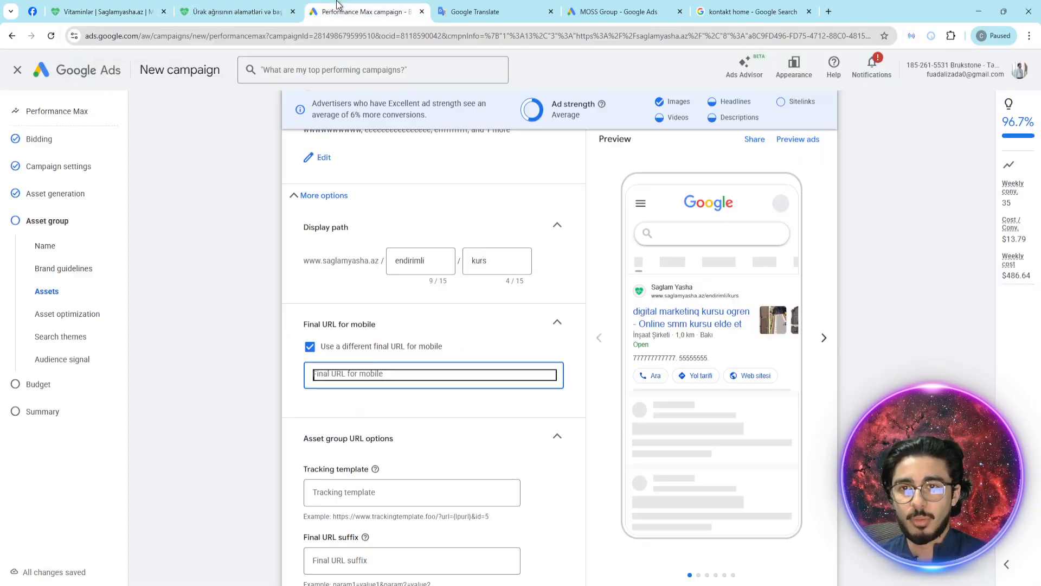
key("ctrl+v")
left_click(444, 358)
- Look back over the asset group's assets and the mobile URL setting, and collapse the asset group URL options
scroll(452, 362, "up", 7)
scroll(452, 362, "up", 15)
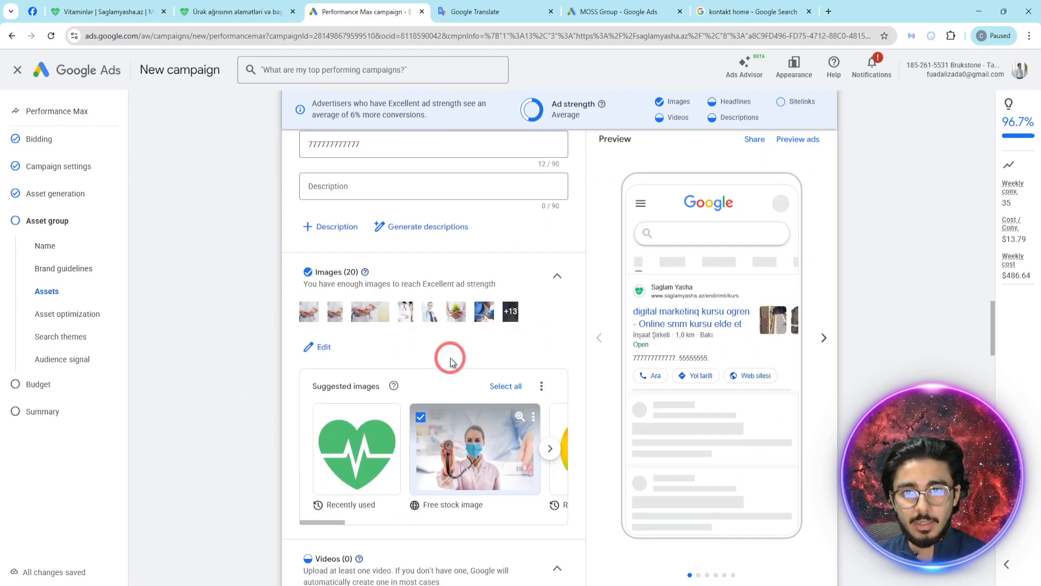
scroll(450, 362, "up", 8)
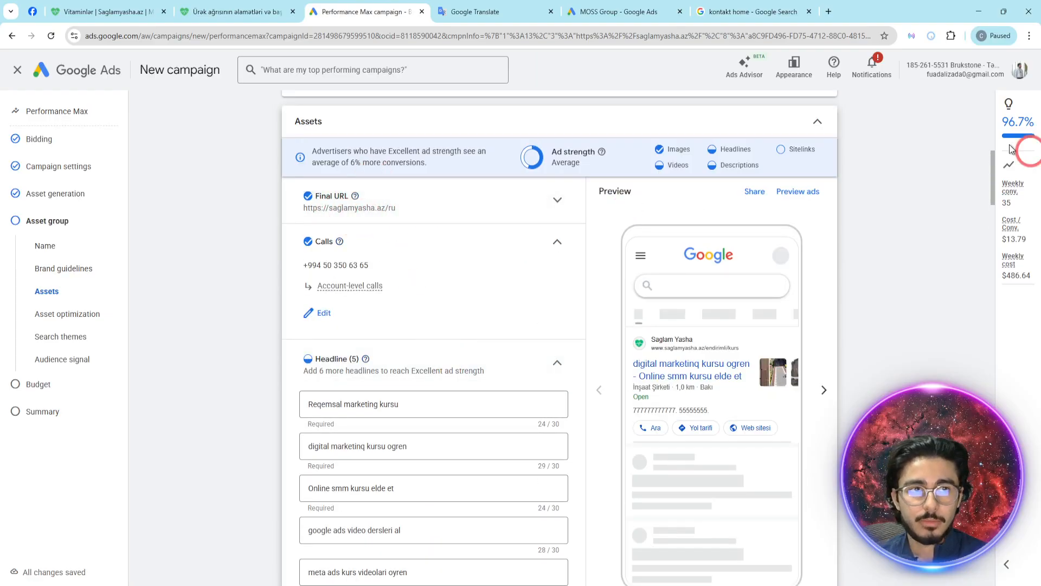
scroll(996, 167, "down", 12)
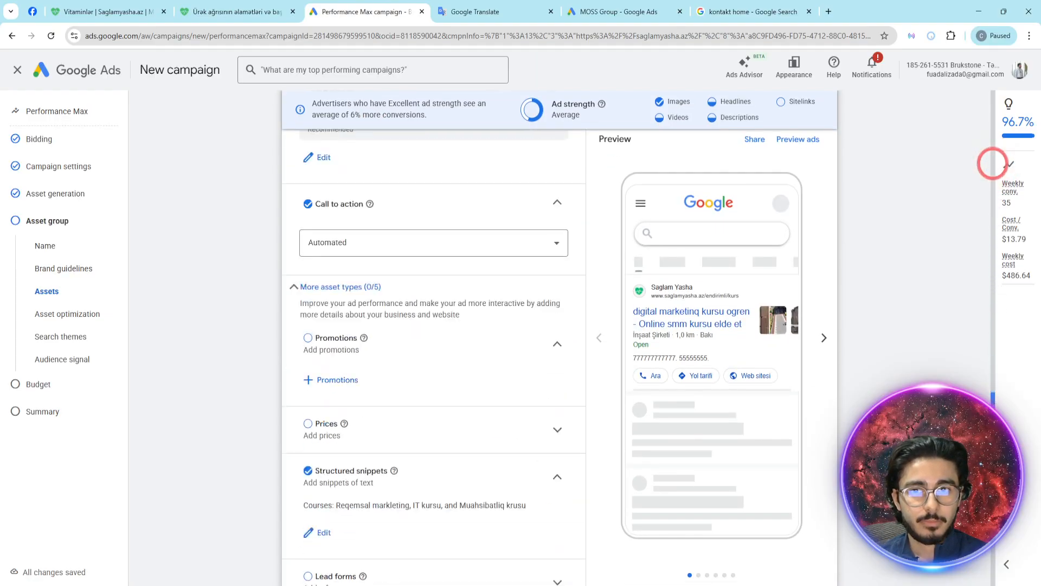
scroll(994, 164, "up", 2)
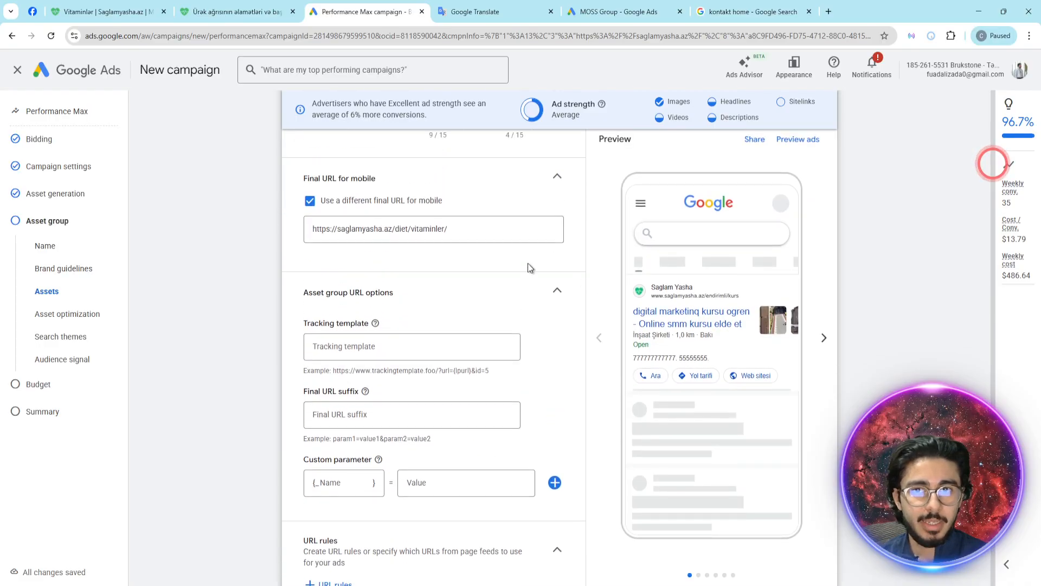
left_click(491, 262)
left_click(225, 288)
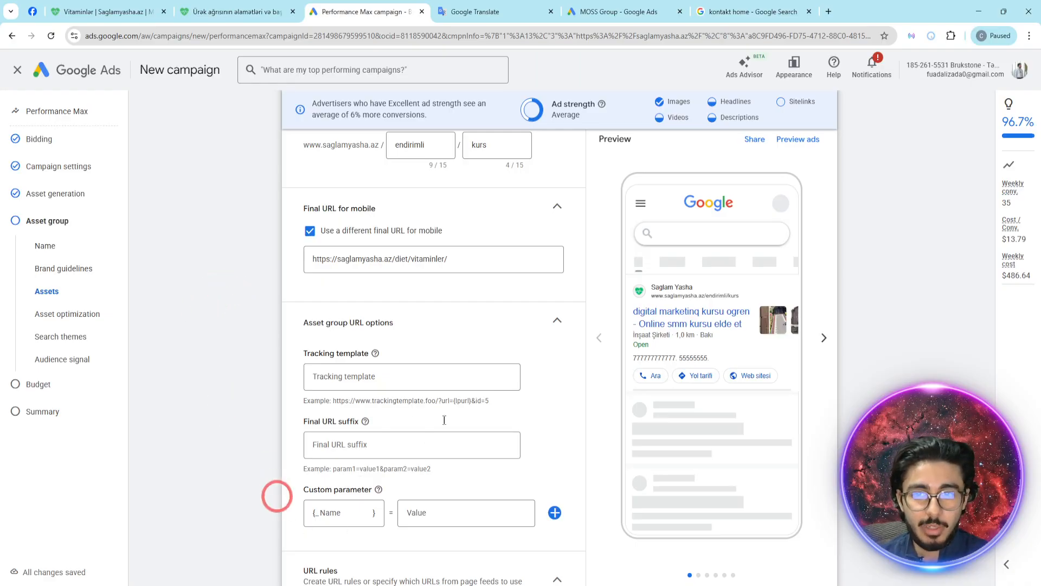
left_click(529, 325)
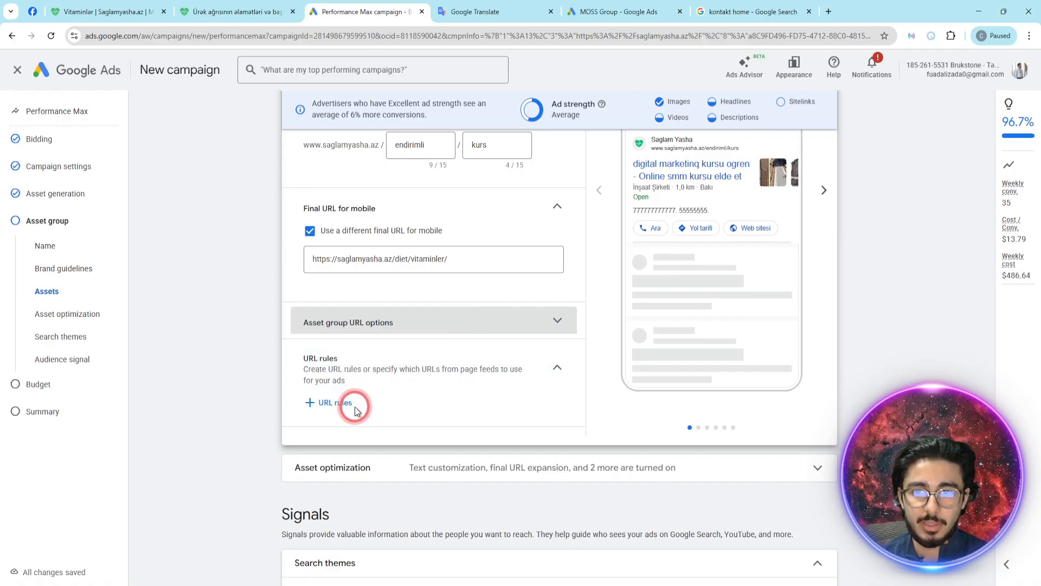
- Expand the asset optimization settings, examine the text and image options, and collapse both again
scroll(406, 428, "down", 1)
left_click(412, 413)
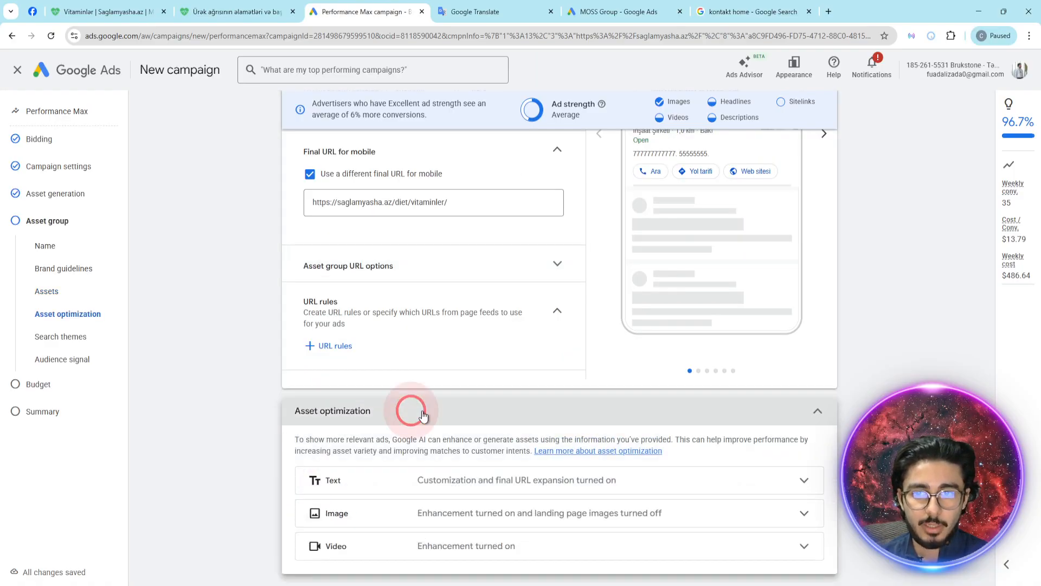
scroll(409, 412, "down", 2)
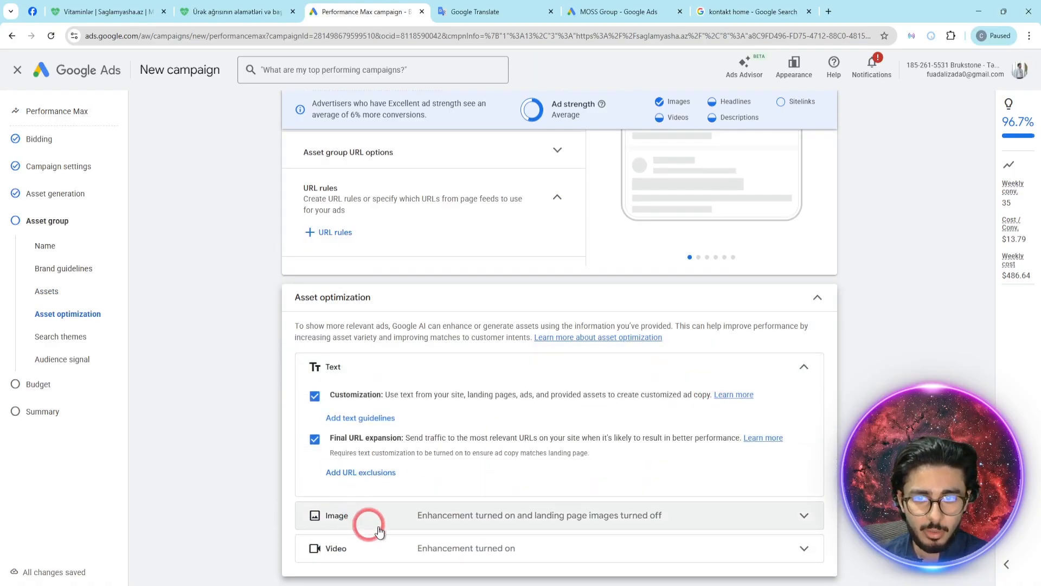
left_click(360, 521)
scroll(434, 499, "down", 3)
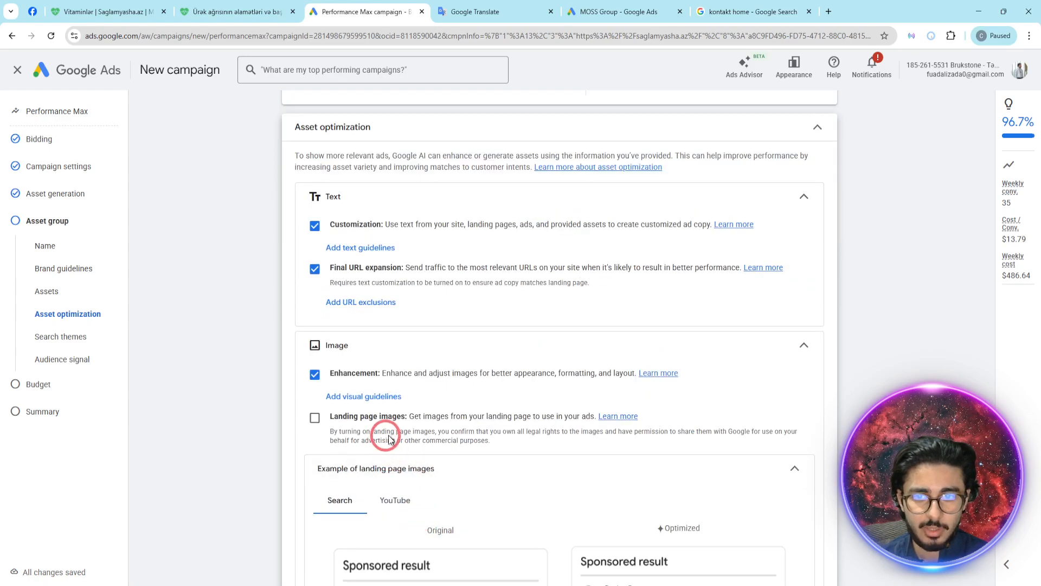
left_click(801, 347)
left_click(805, 198)
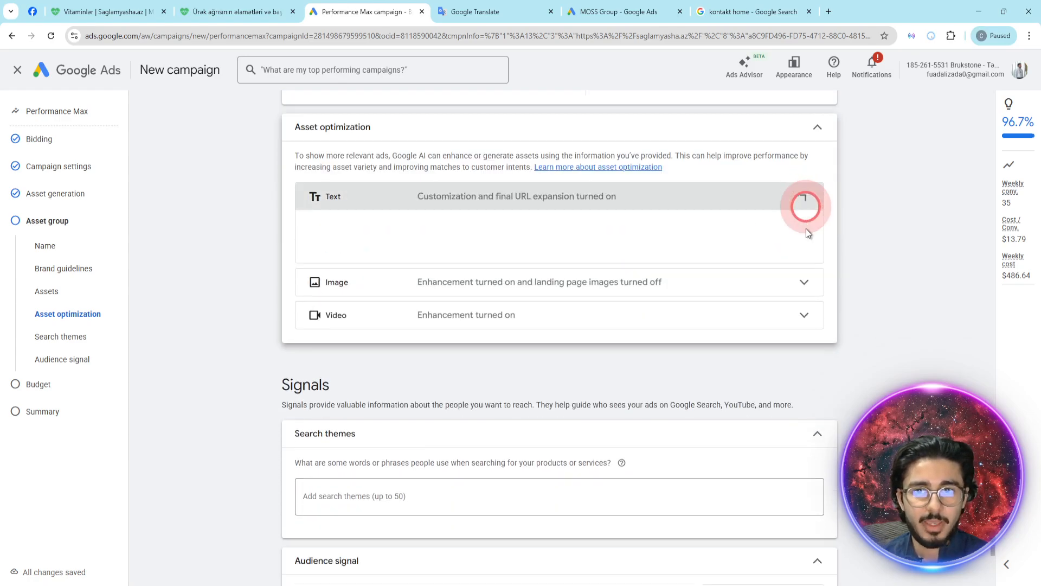
- Examine the video enhancement option and its vertical video example, and collapse the examples
left_click(803, 262)
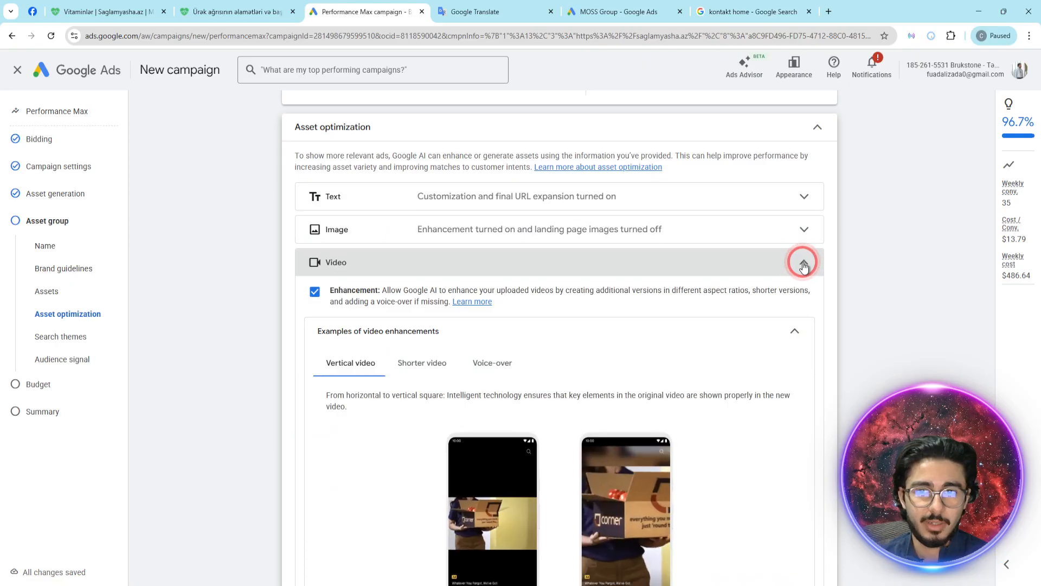
scroll(759, 315, "down", 1)
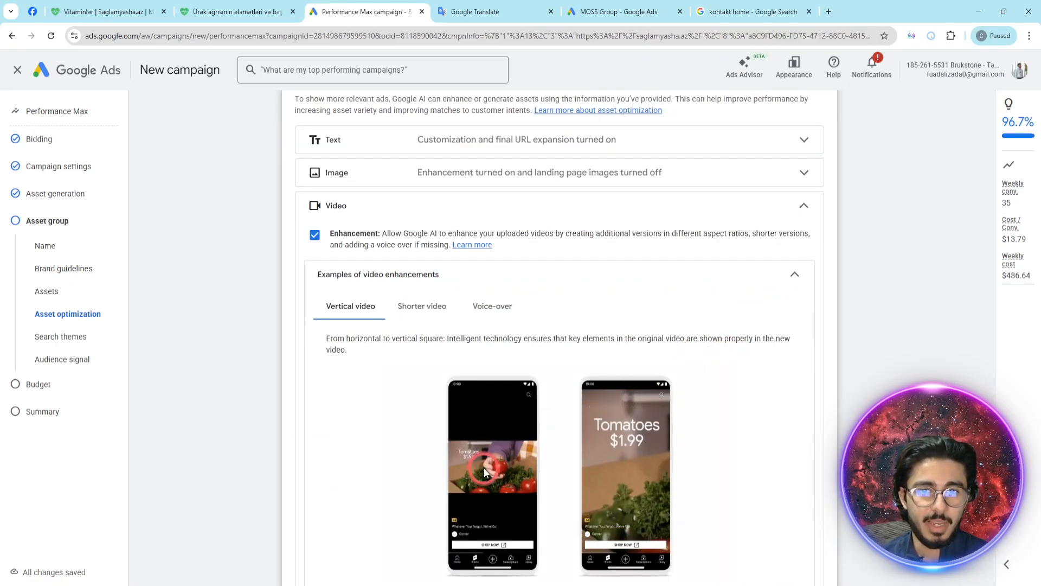
scroll(488, 461, "down", 1)
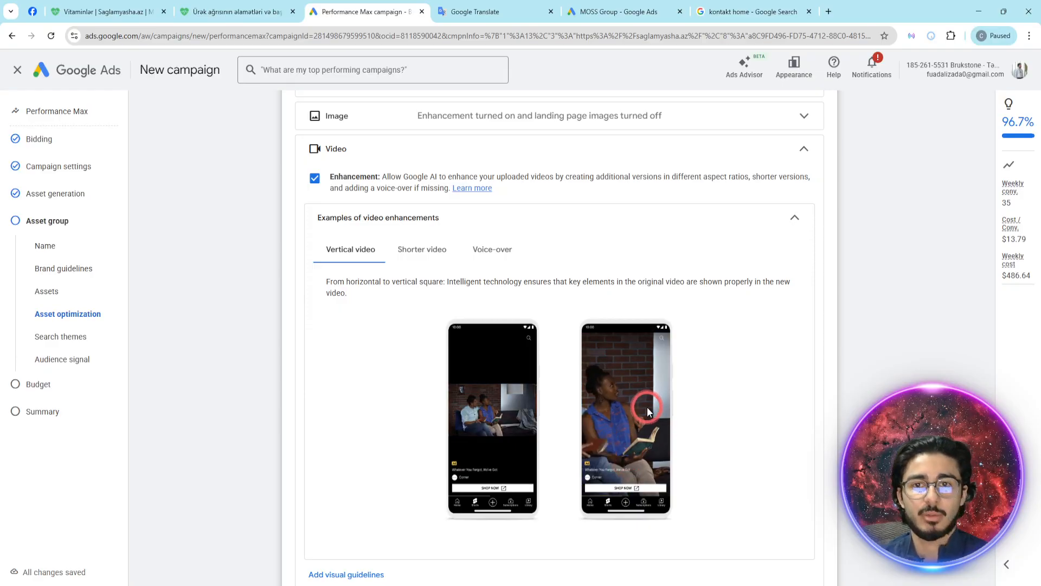
left_click(796, 220)
- Compare the original and optimized landing page image examples for Search and YouTube, and collapse the image optimization options
left_click(807, 129)
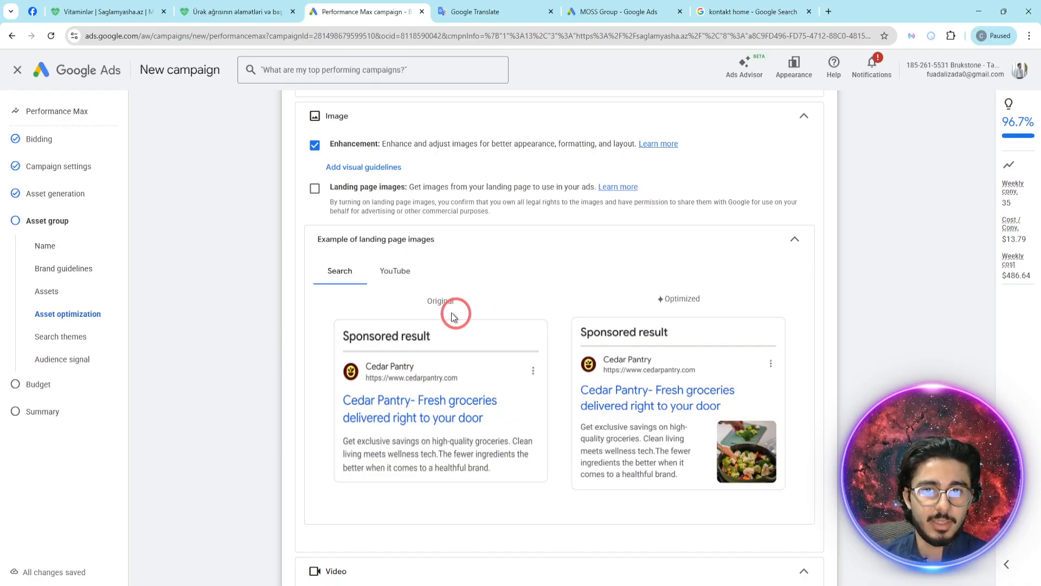
left_click(397, 272)
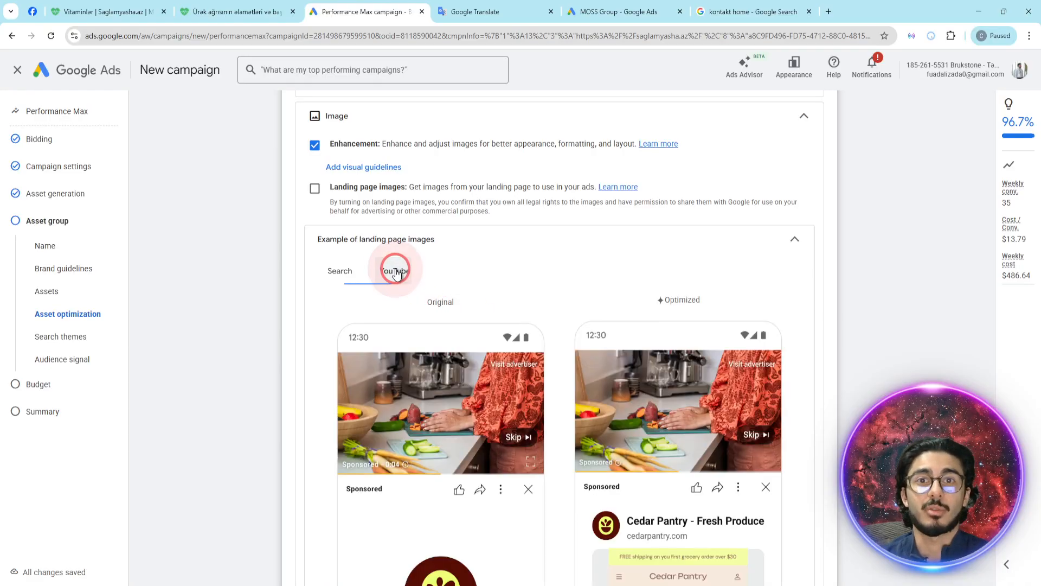
scroll(404, 282, "up", 1)
scroll(434, 320, "down", 2)
scroll(434, 339, "down", 1)
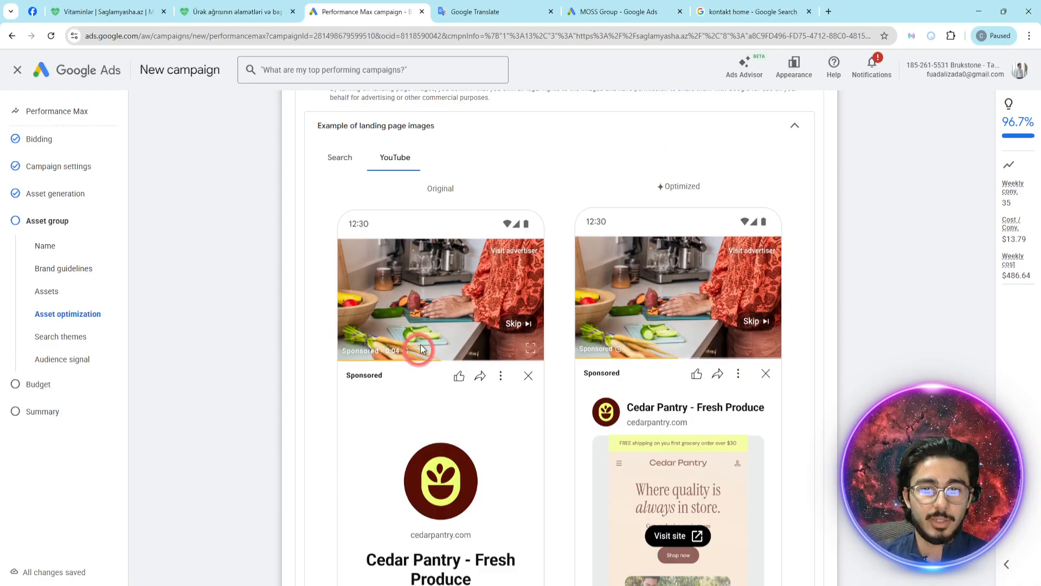
scroll(458, 445, "down", 1)
scroll(672, 453, "down", 2)
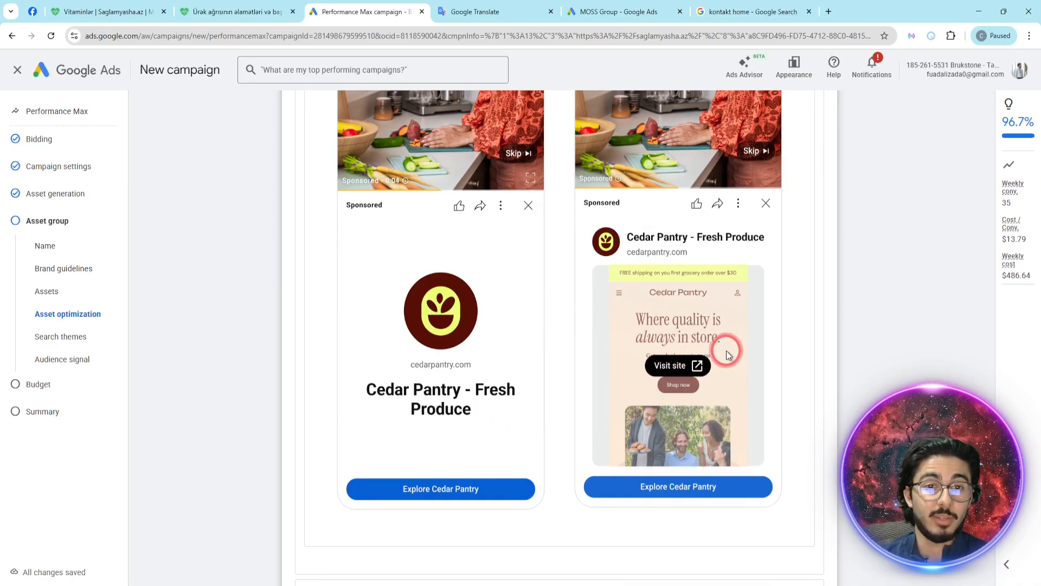
scroll(727, 351, "up", 4)
left_click(795, 179)
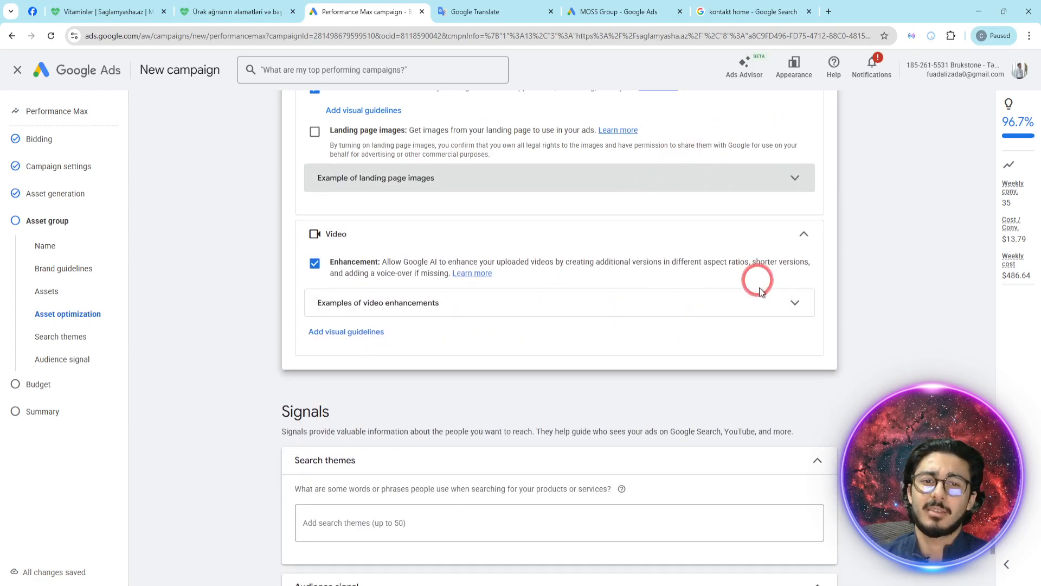
scroll(759, 282, "up", 1)
left_click(797, 116)
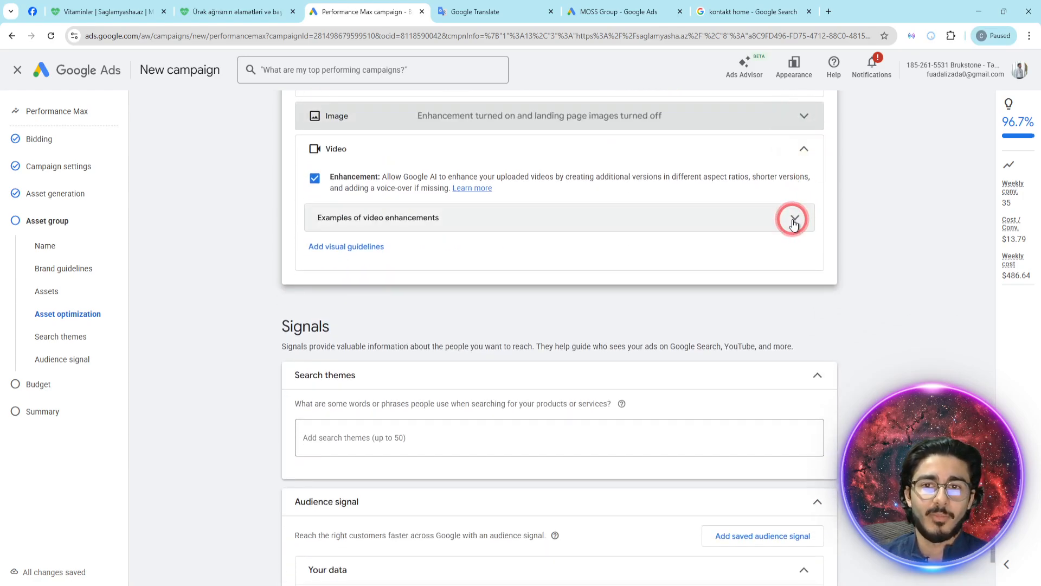
left_click(793, 220)
left_click(792, 218)
- Read the Signals description and the question about words or phrases people use when searching for the products or services
scroll(403, 320, "down", 2)
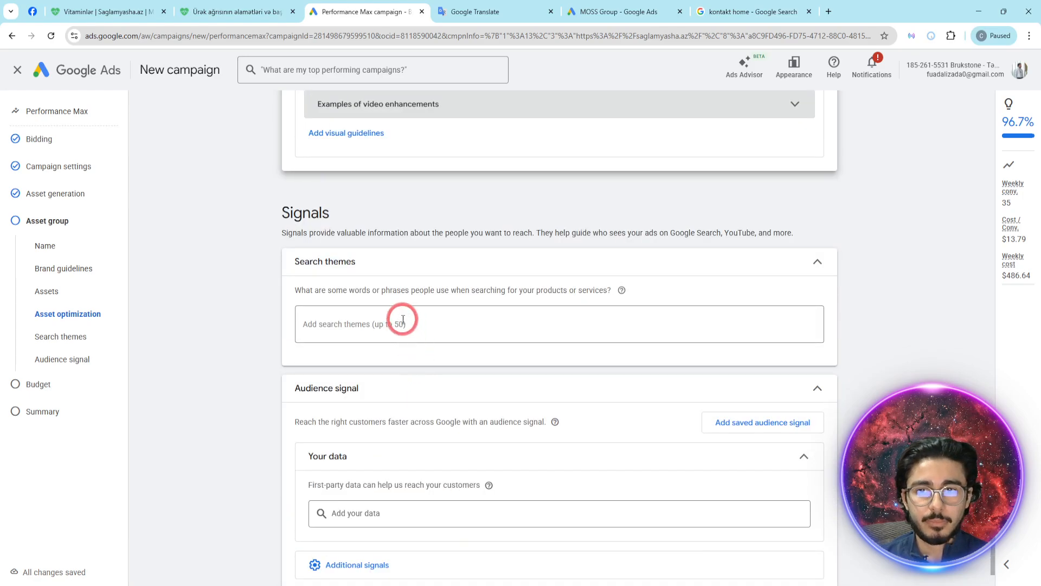
left_click(270, 234)
left_click_drag(296, 238, 688, 228)
left_click(805, 230)
left_click(364, 325)
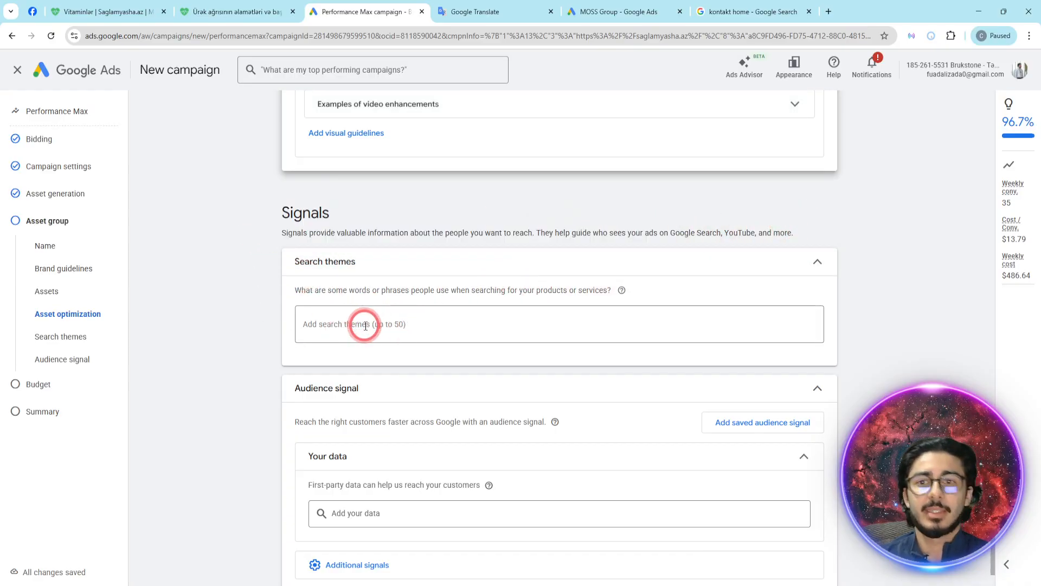
left_click(372, 334)
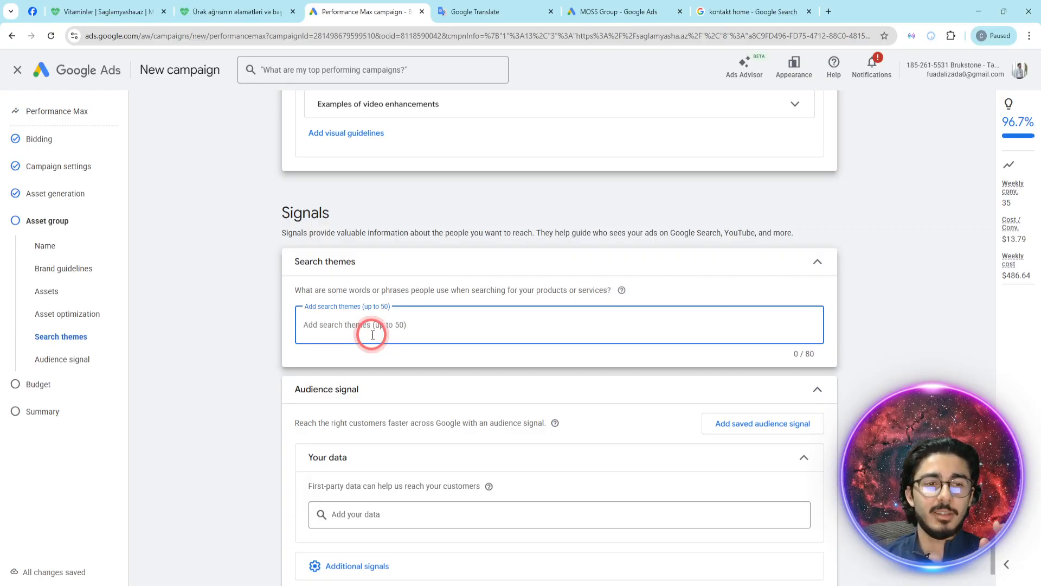
key("alt+Tab")
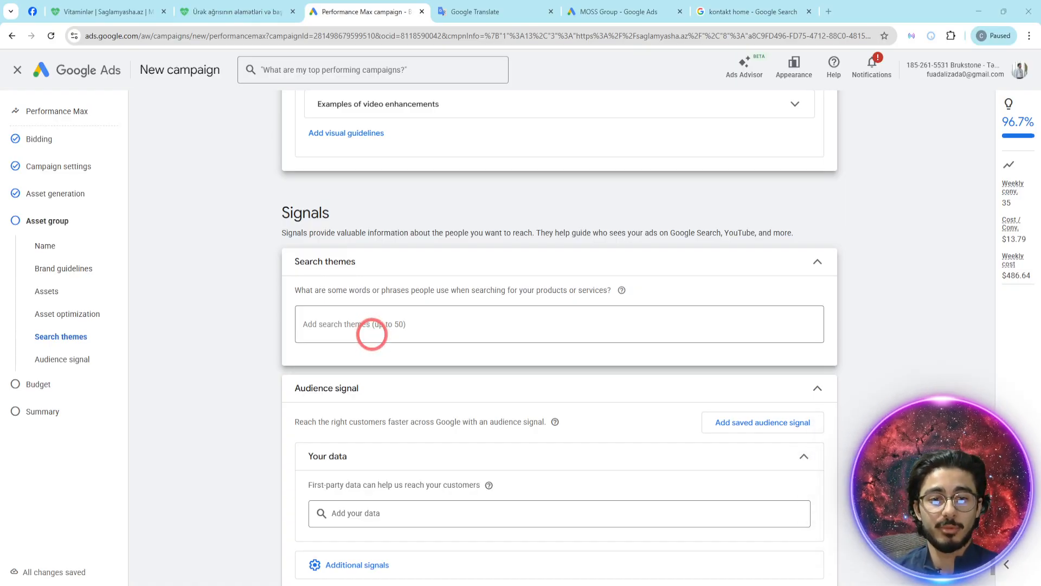
left_click(372, 333)
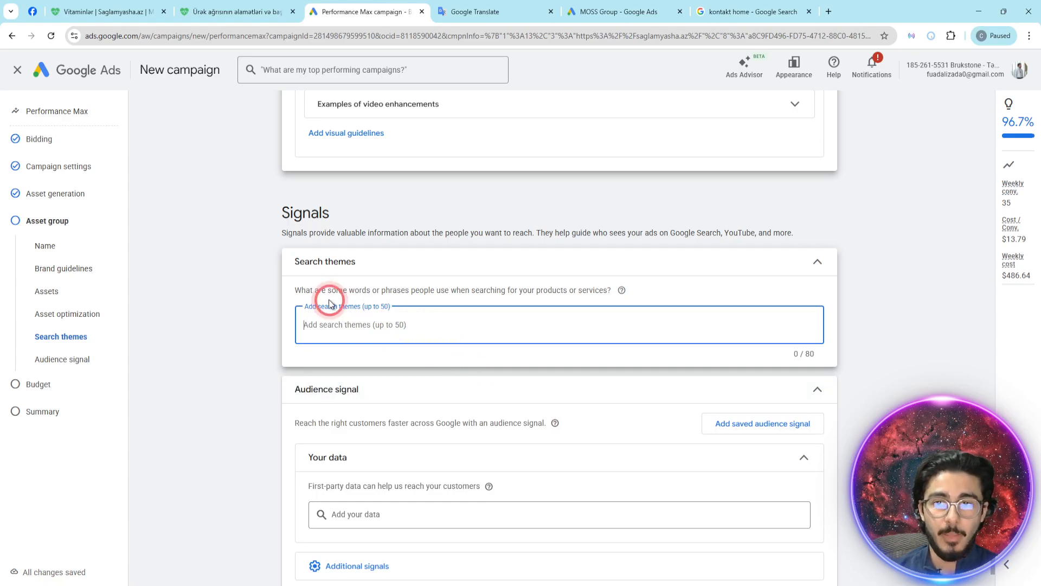
left_click_drag(295, 290, 574, 289)
- Add two search themes: "digital marketing", and the specialist's full name followed by "audit xidmeti"
left_click(547, 326)
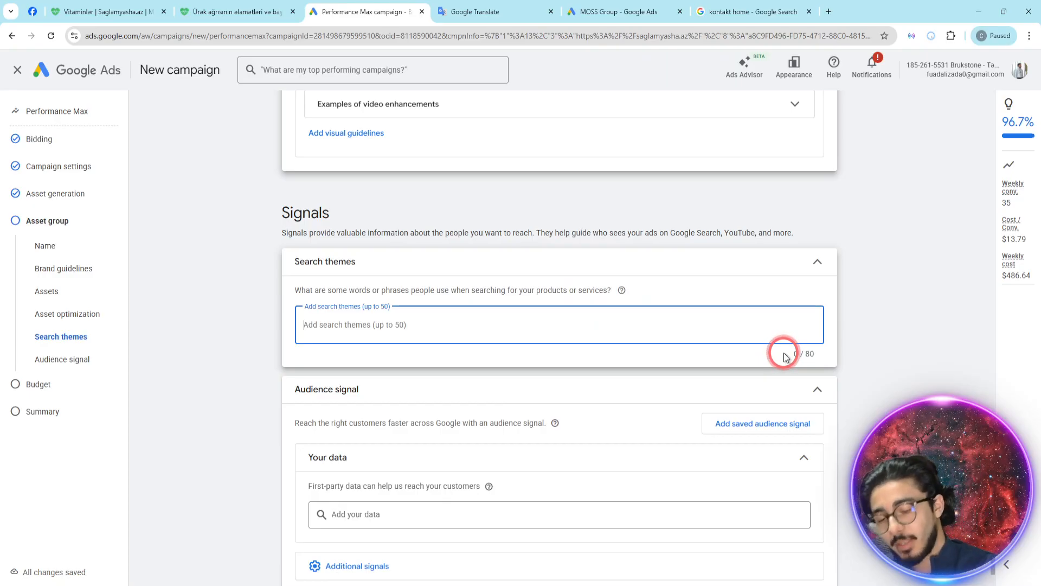
type("digital")
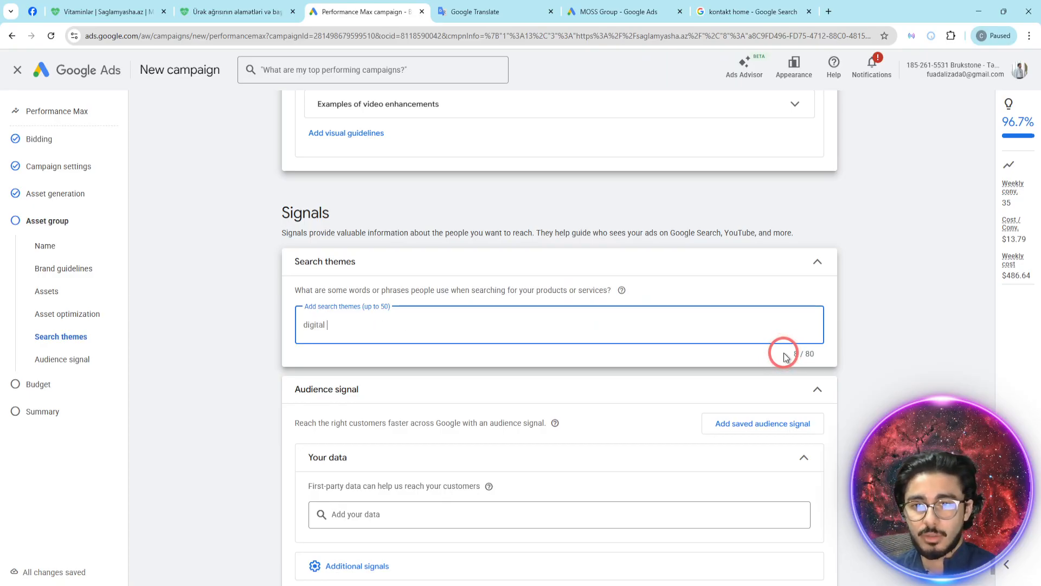
type(" marketing")
key("Return")
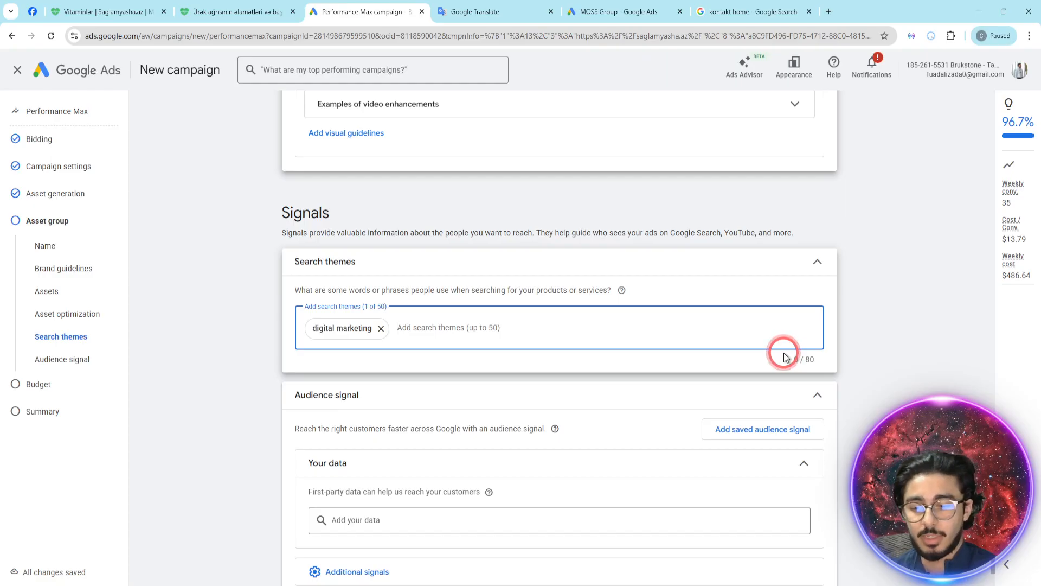
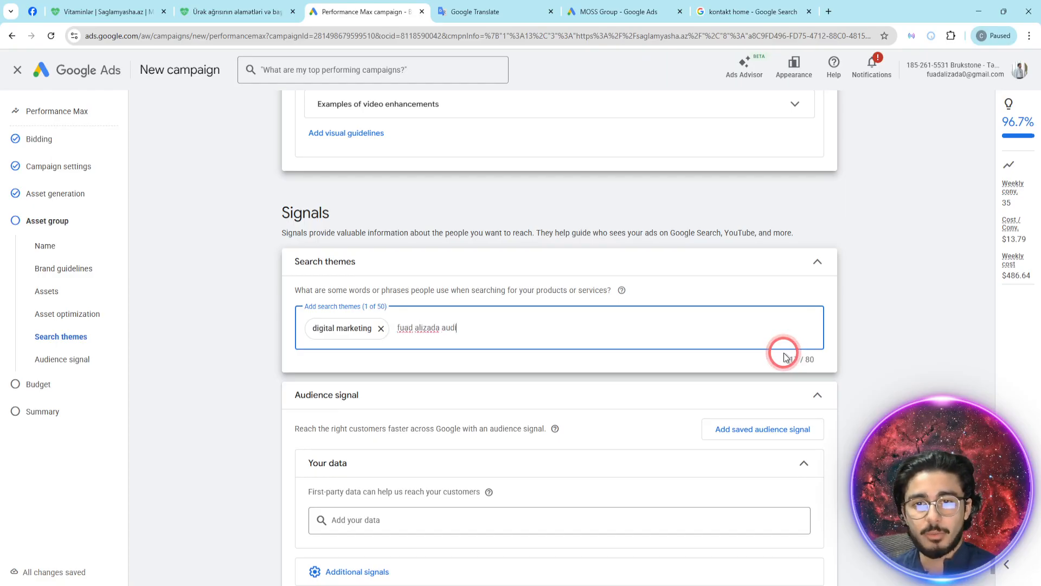
type("it xidmeti")
key("Return")
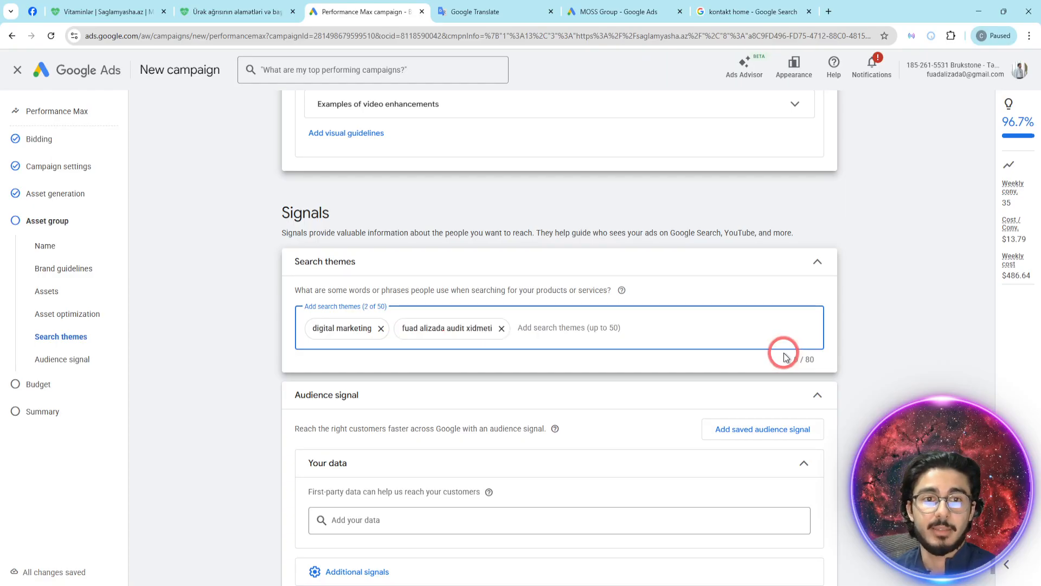
- Add two more search themes, "meta kursu" and "reqermsal marketing"
type("meta k")
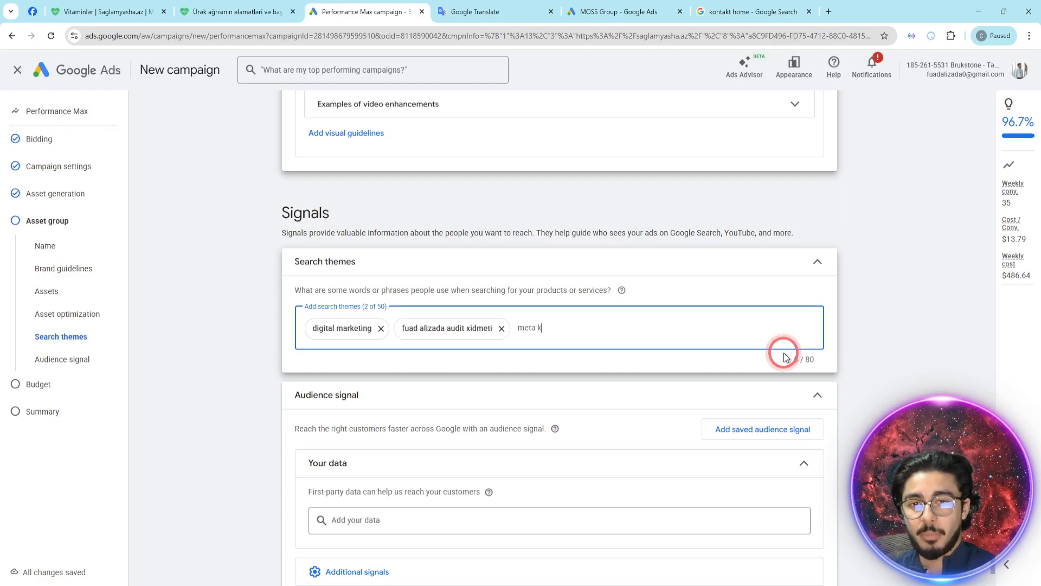
type("ursu")
key("Return")
type("reqermsal marketing")
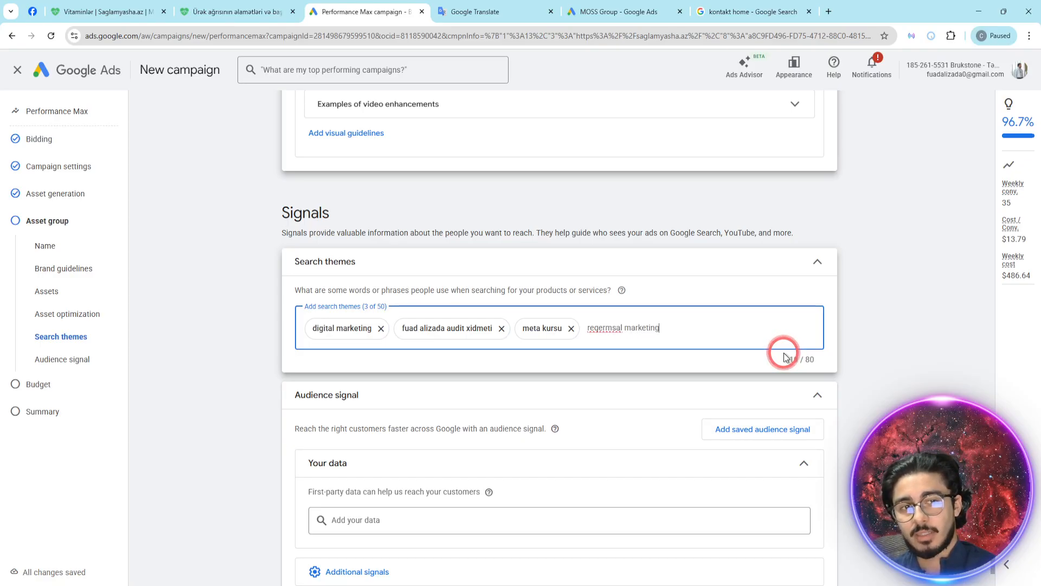
key("Return")
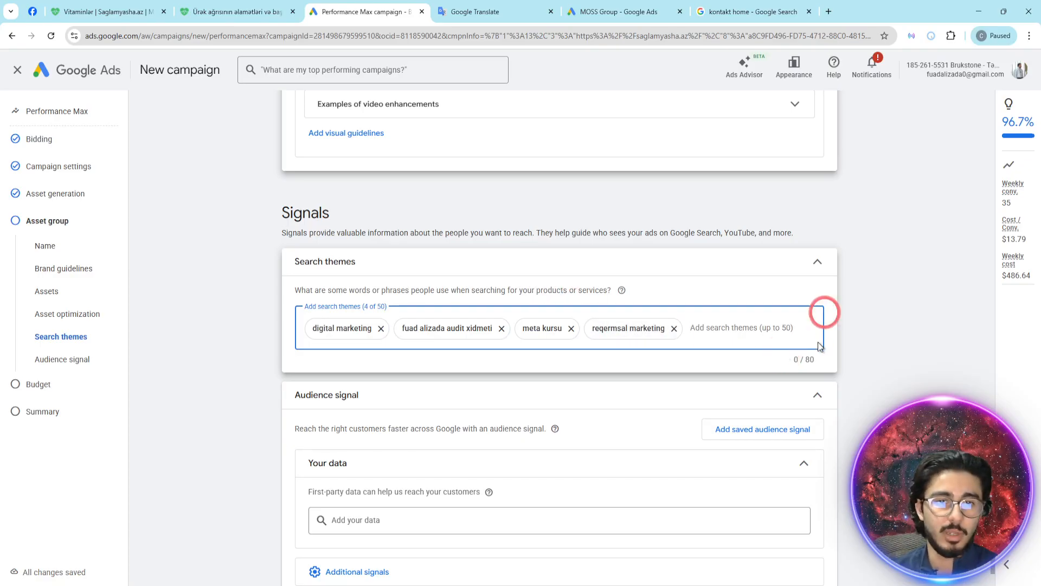
mouse_move(530, 332)
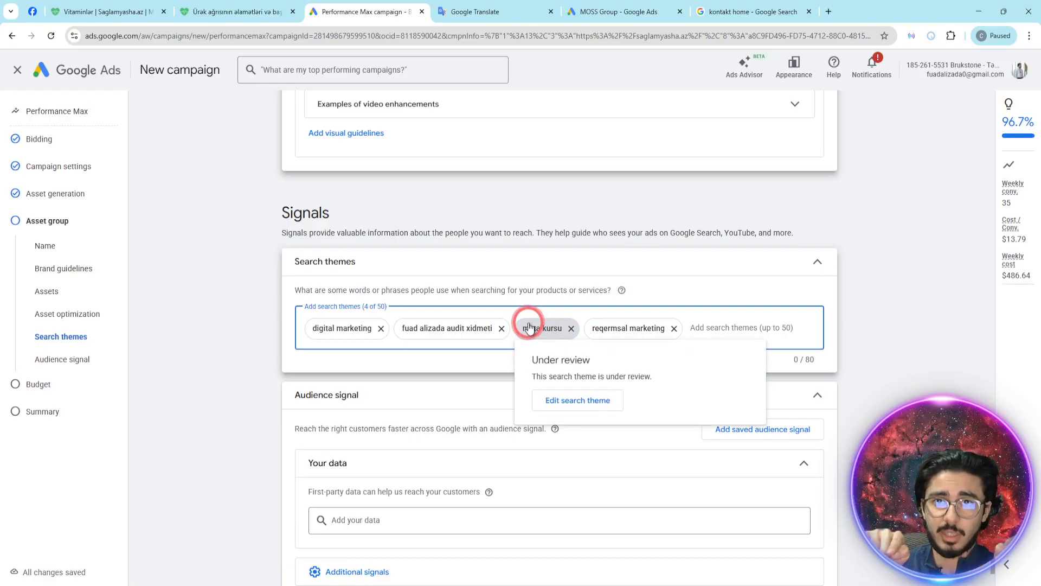
- Look through the website visitor segments available for the audience signal, close the list, and expand the additional signals
scroll(521, 326, "down", 2)
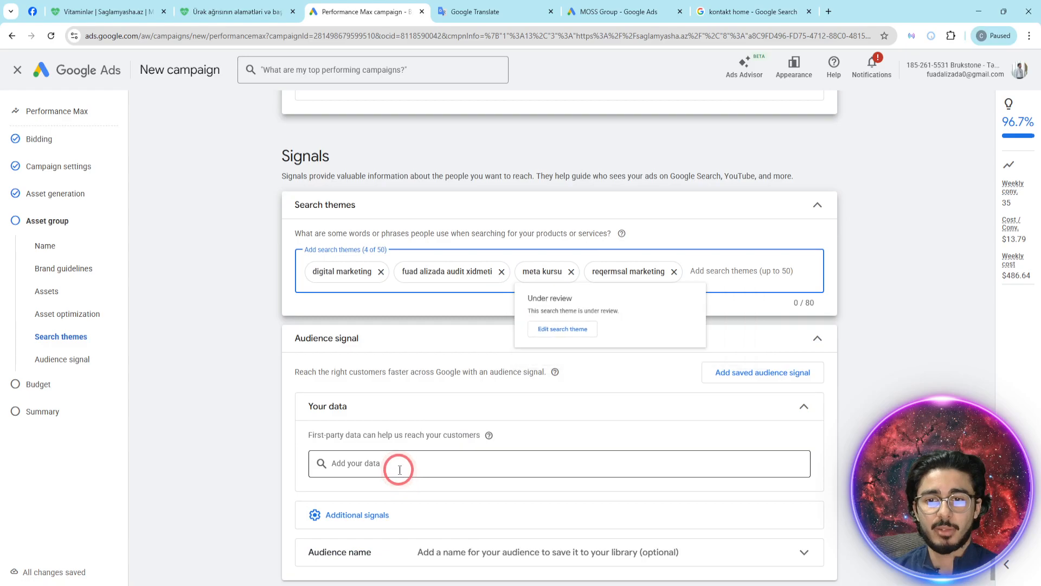
left_click(352, 412)
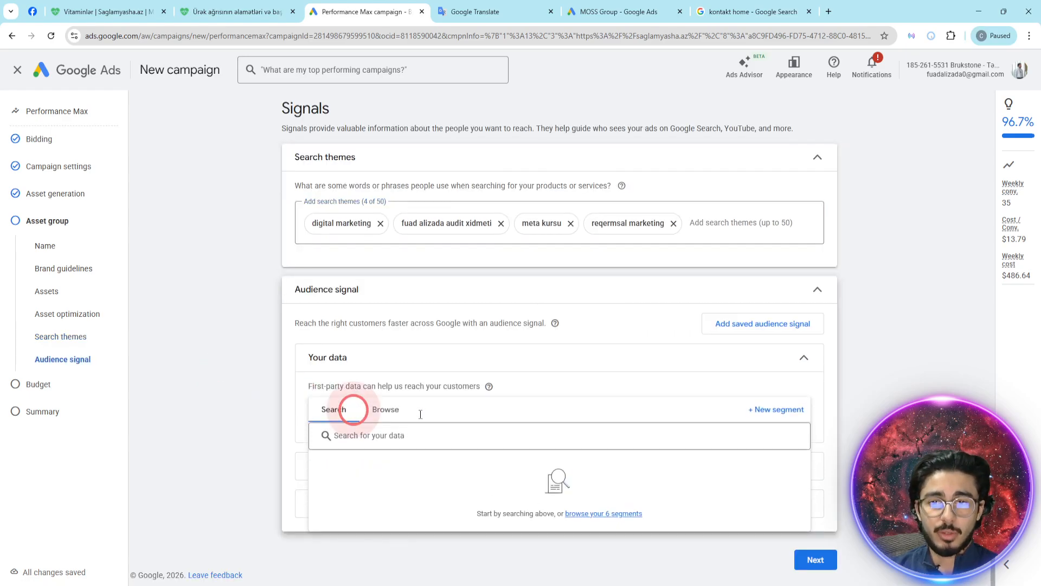
left_click(390, 408)
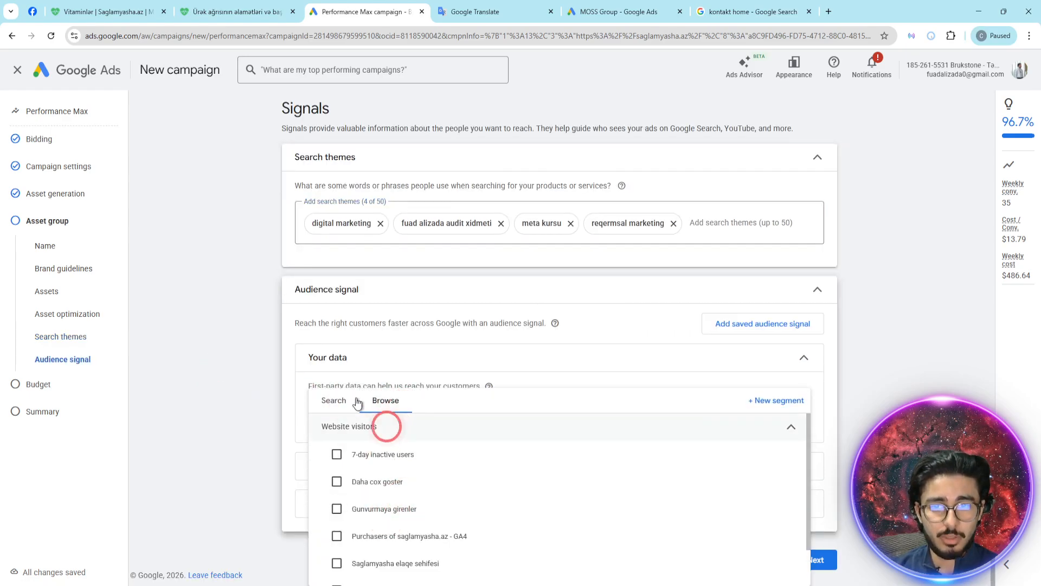
left_click(315, 372)
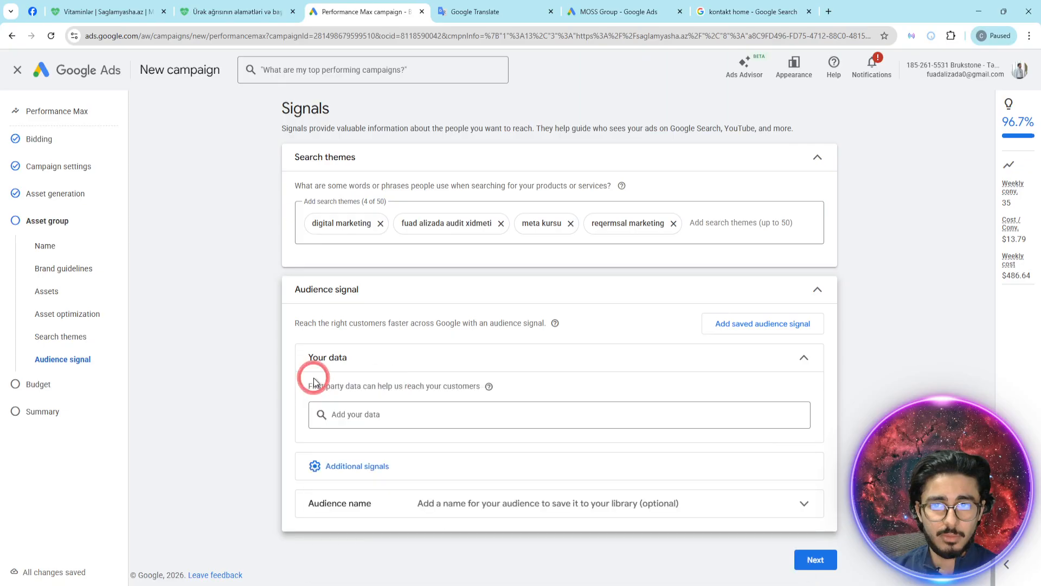
left_click(375, 473)
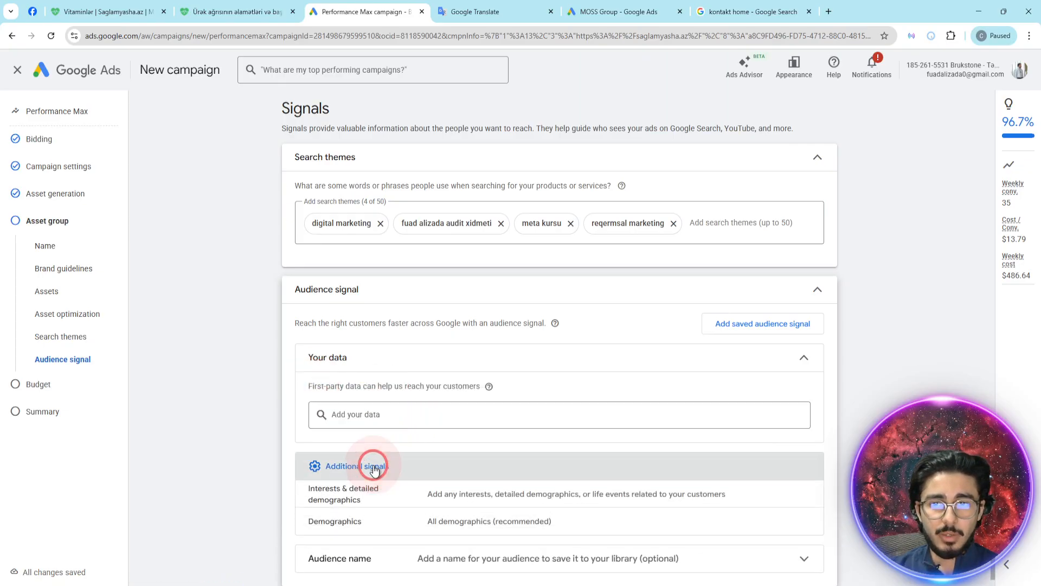
- Add the website visitors segment "Purchasers of saglamyasha.az - GA4" as first-party data in the audience signal
left_click(419, 415)
left_click(386, 408)
scroll(504, 355, "down", 1)
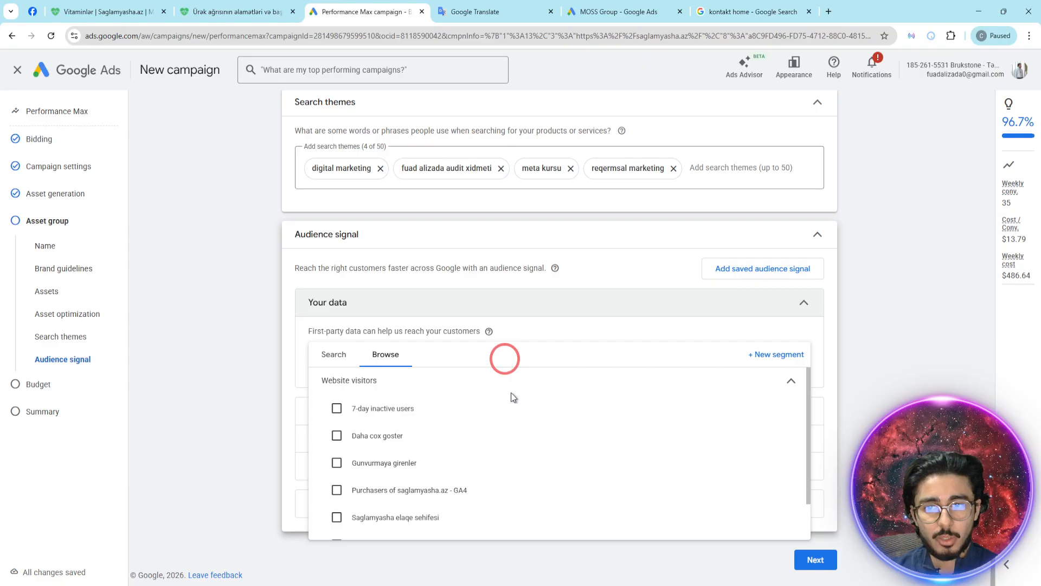
scroll(418, 467, "down", 1)
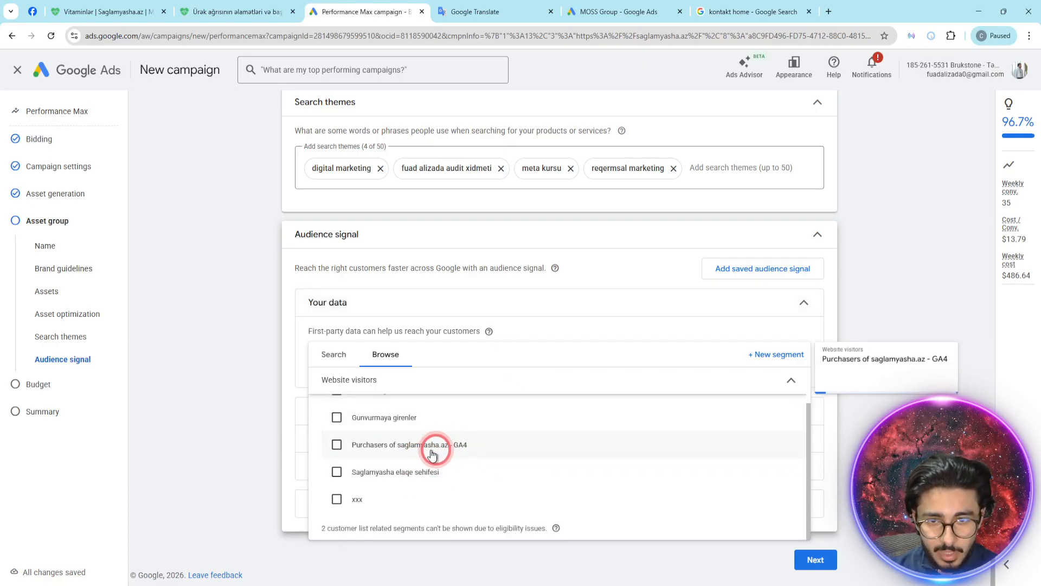
left_click(338, 445)
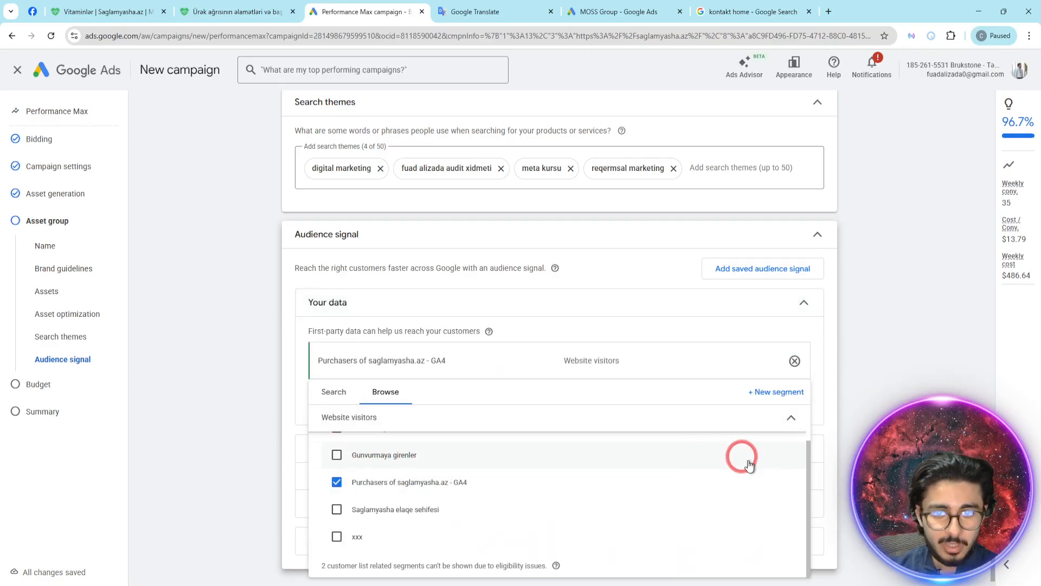
left_click(813, 494)
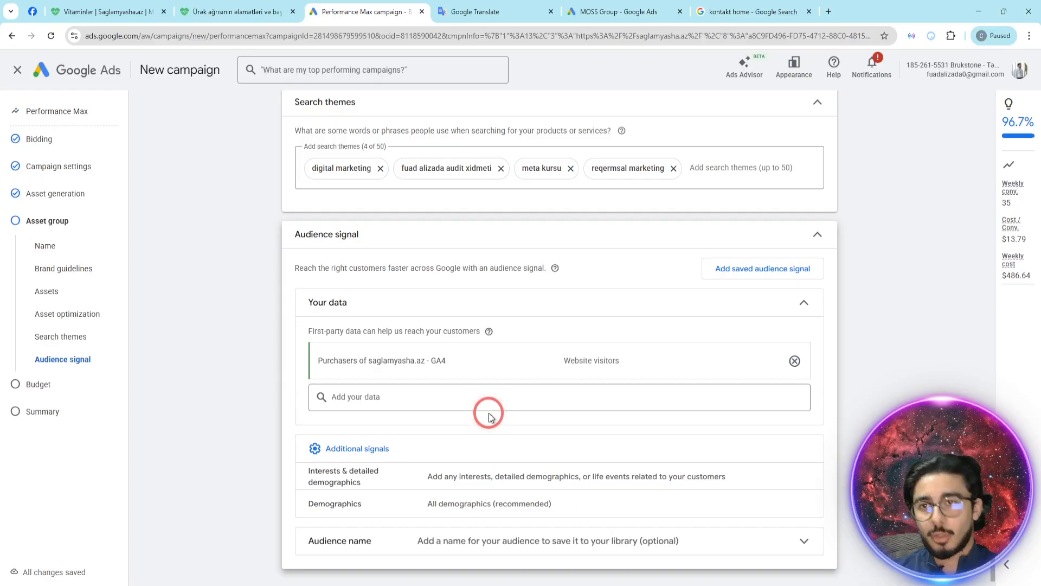
left_click(489, 414)
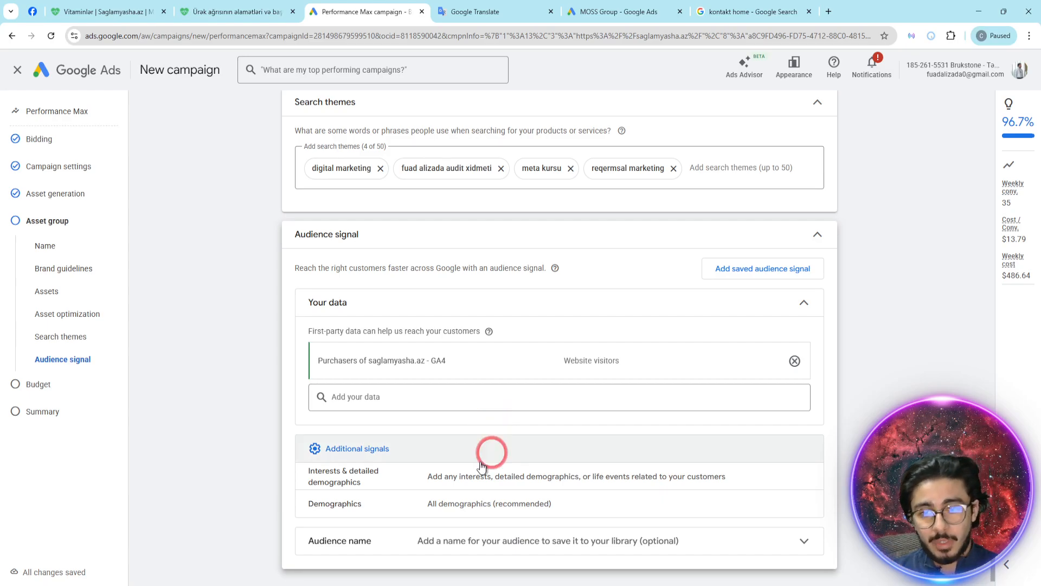
- Open the interests and detailed demographics signal and search its segments for "digital marketing"
left_click(510, 479)
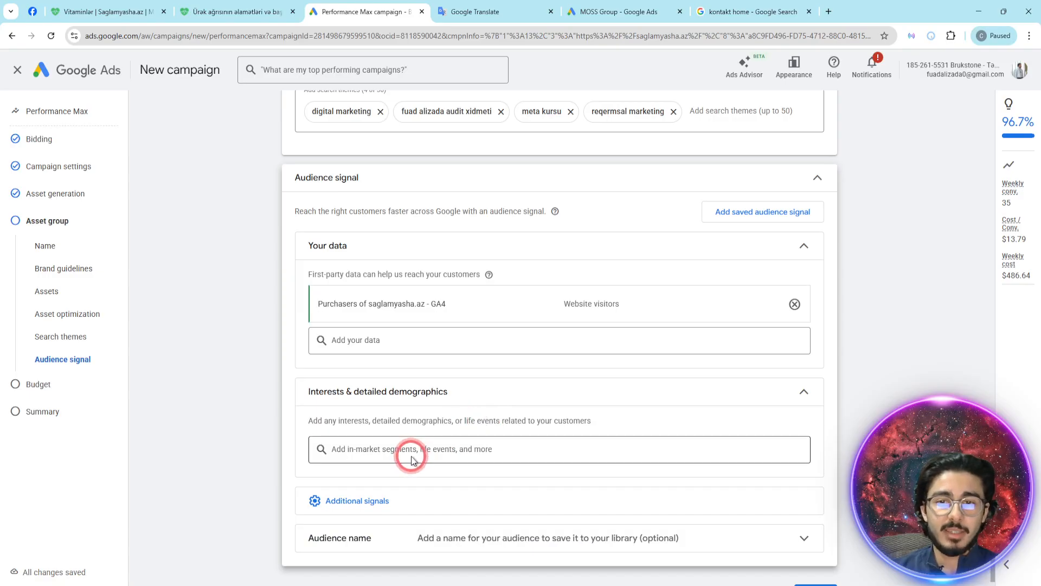
left_click(407, 448)
type("digit")
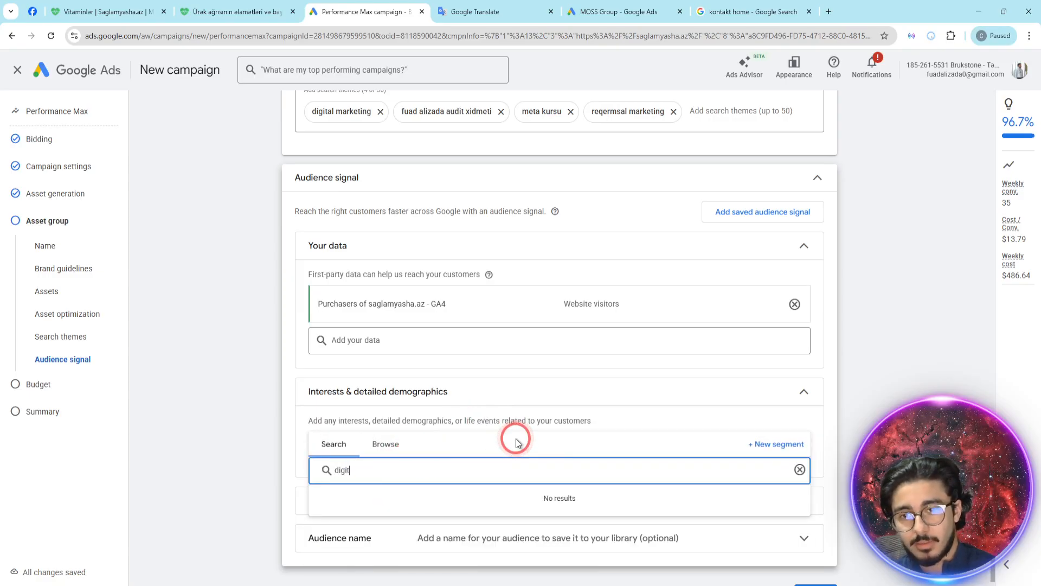
type("al marketing")
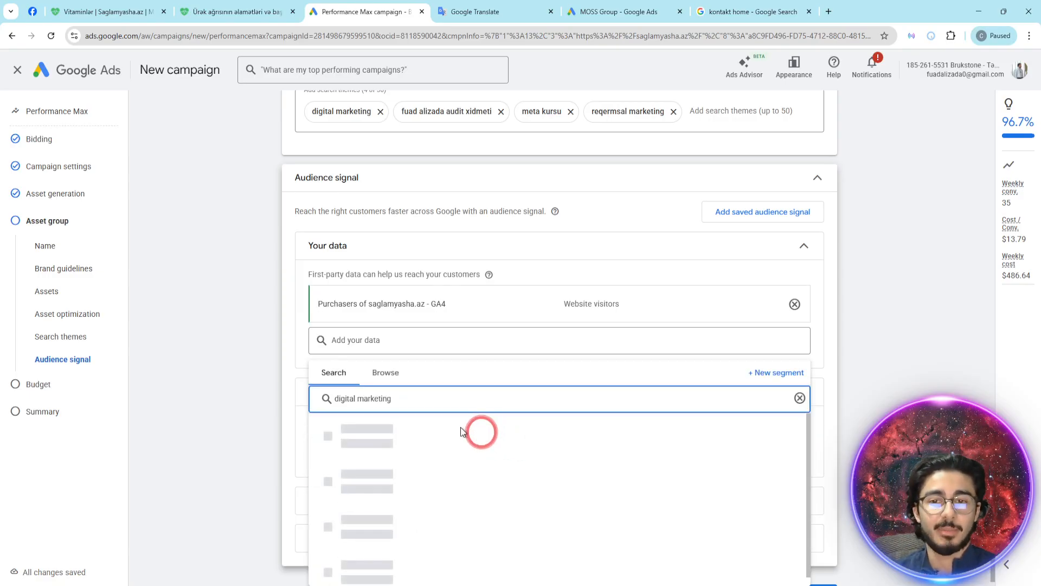
- Add the in-market segments Marketing, Digital Marketing Services, Digital Marketing Agency, Marketing Solutions and Business Marketing Websites
left_click(324, 477)
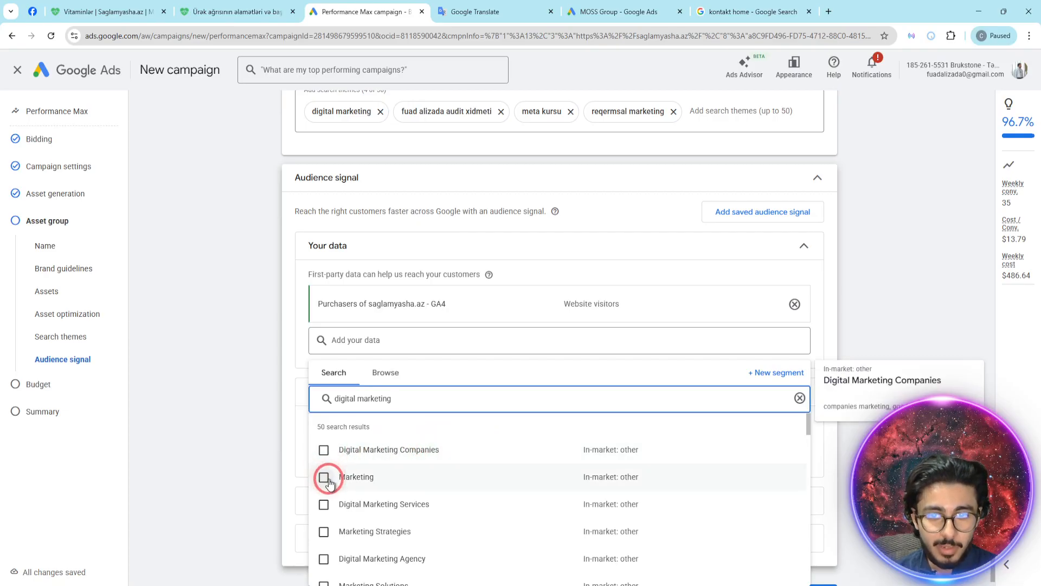
left_click(324, 505)
scroll(434, 502, "down", 1)
left_click(326, 500)
left_click(372, 529)
scroll(434, 537, "down", 1)
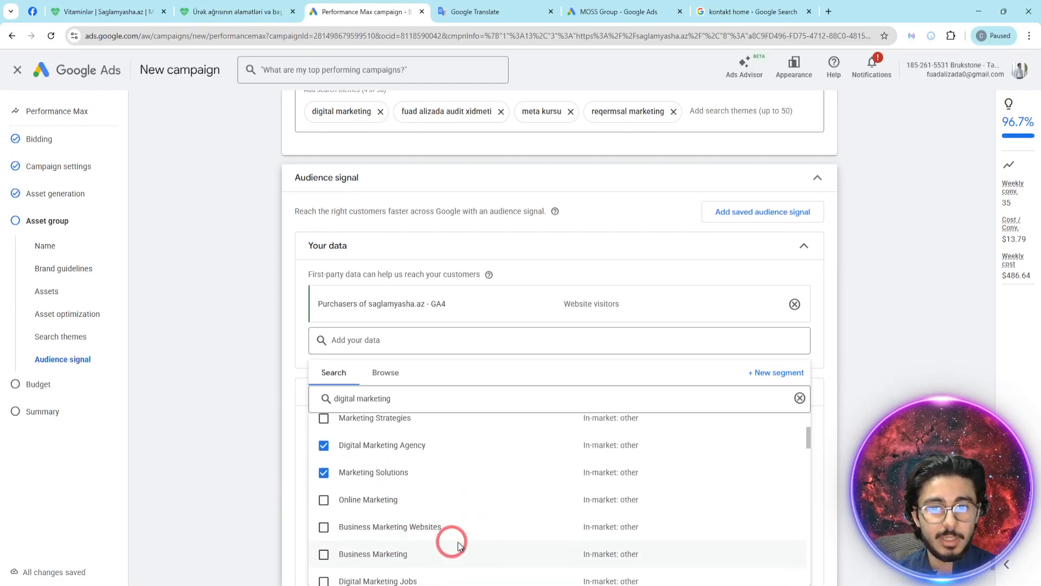
left_click(435, 529)
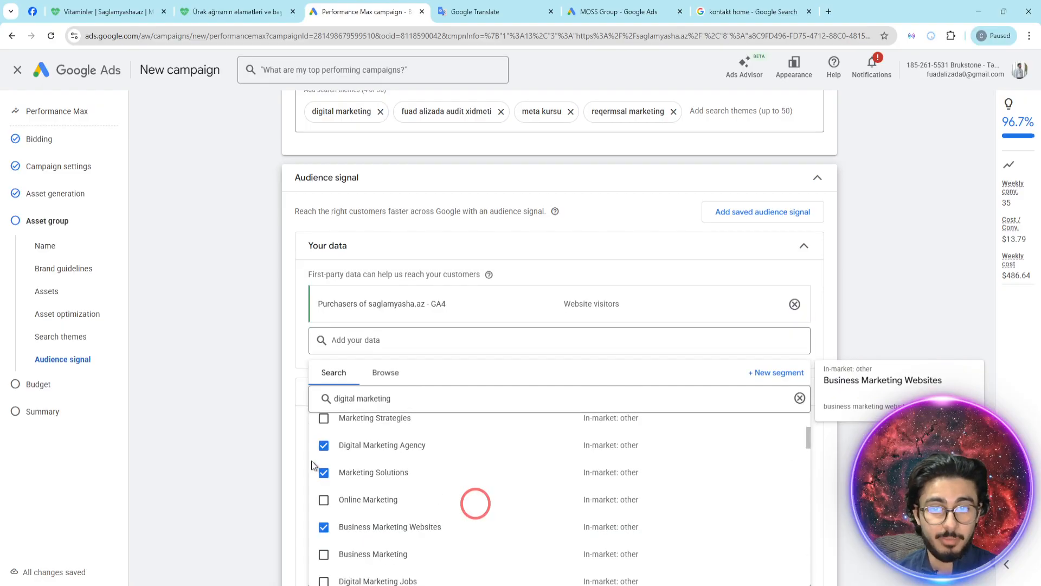
left_click(269, 402)
- Open the demographics signal and set the audience's age range to 18 to 54
scroll(363, 353, "down", 2)
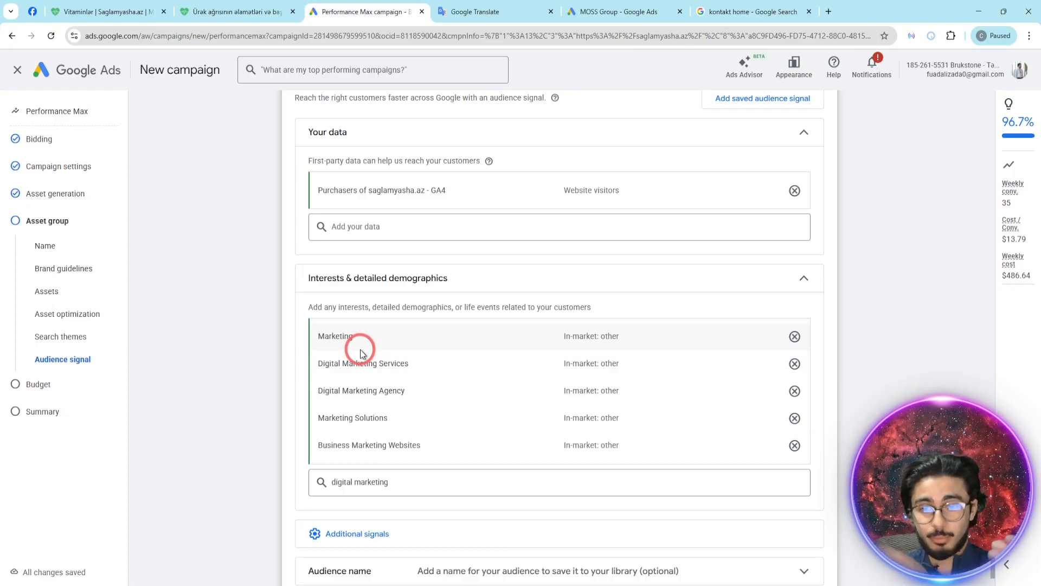
scroll(361, 353, "down", 2)
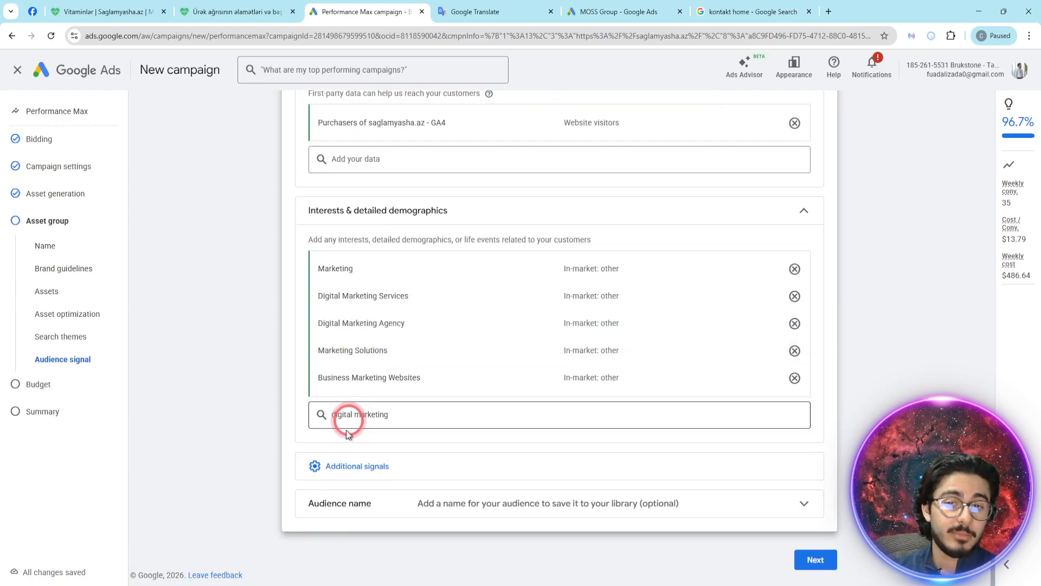
left_click(369, 451)
left_click(457, 462)
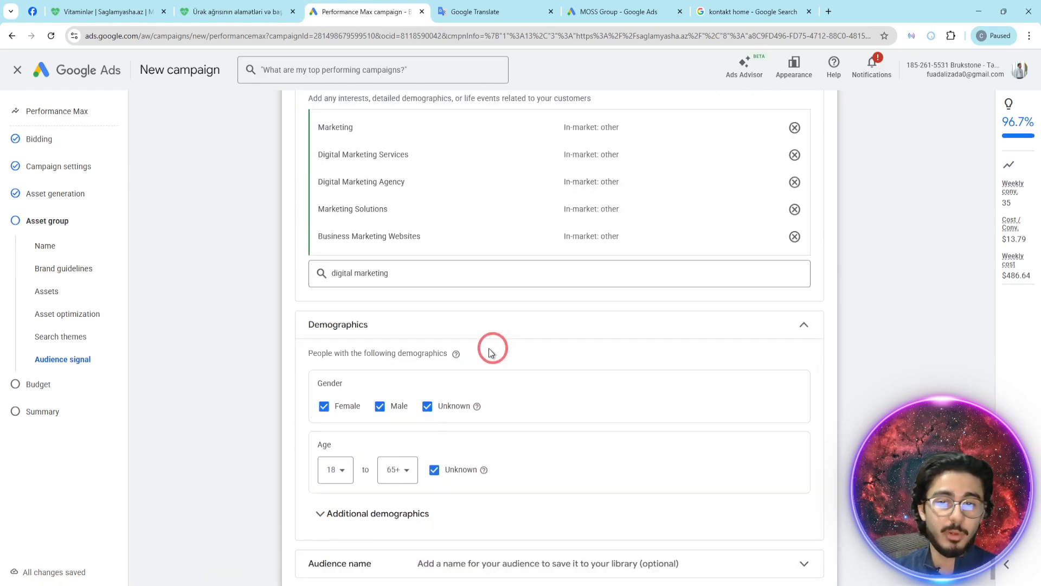
left_click(393, 475)
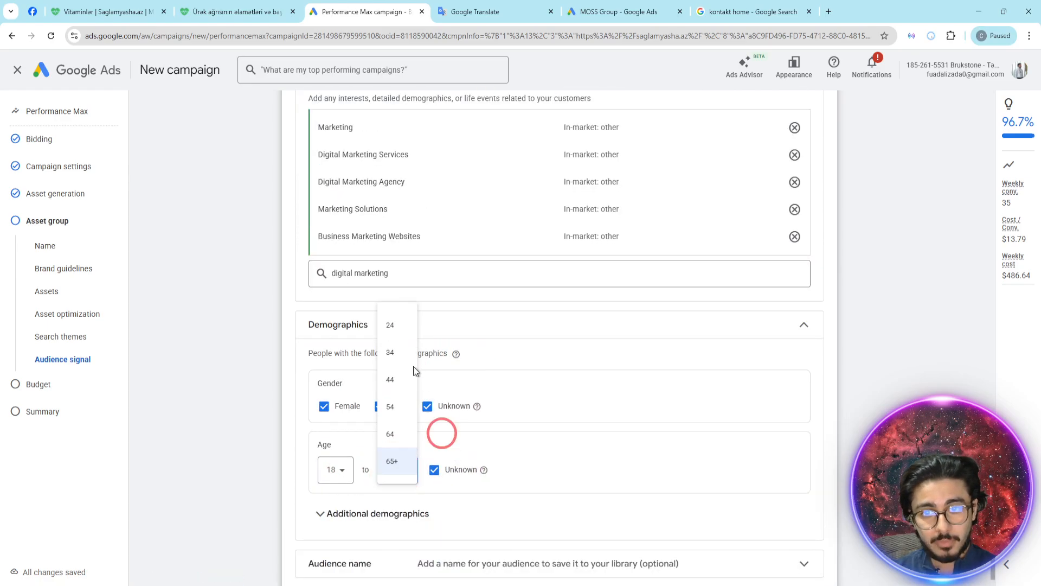
left_click(397, 406)
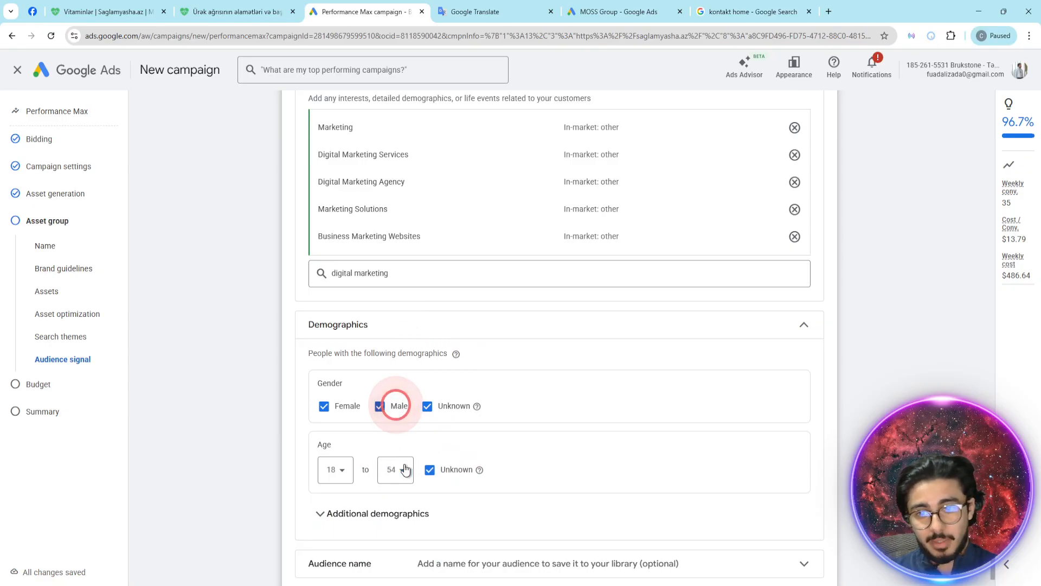
left_click(333, 475)
left_click(332, 329)
left_click(377, 470)
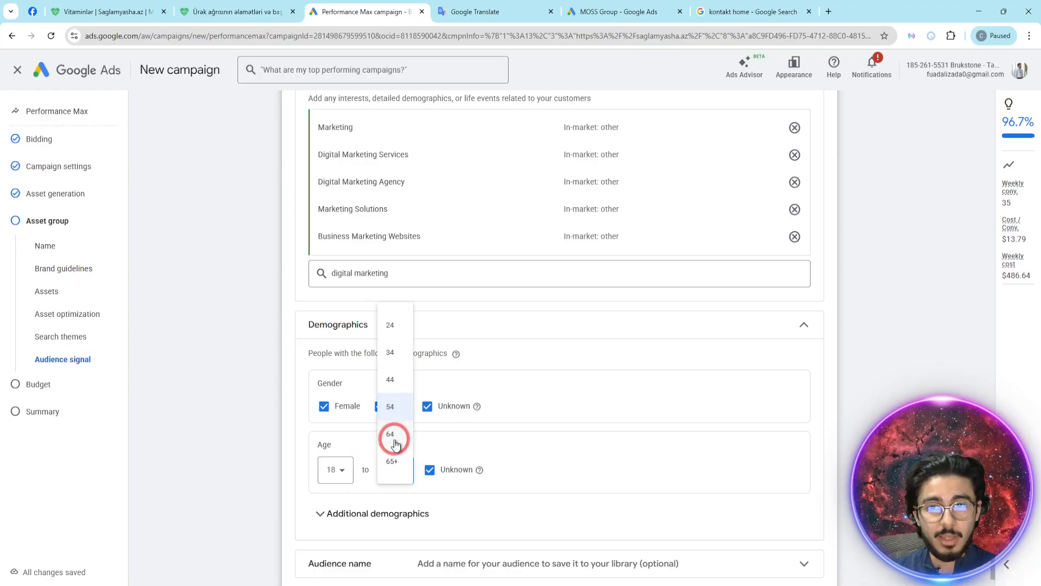
left_click(265, 444)
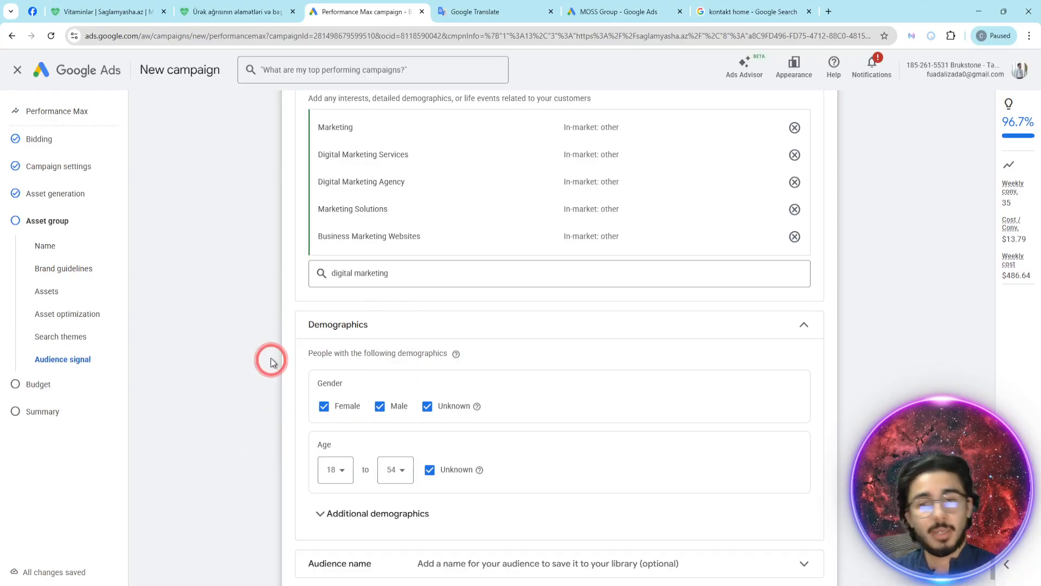
- Skip the optional audience name and continue from the asset group to the budget settings
scroll(258, 327, "down", 1)
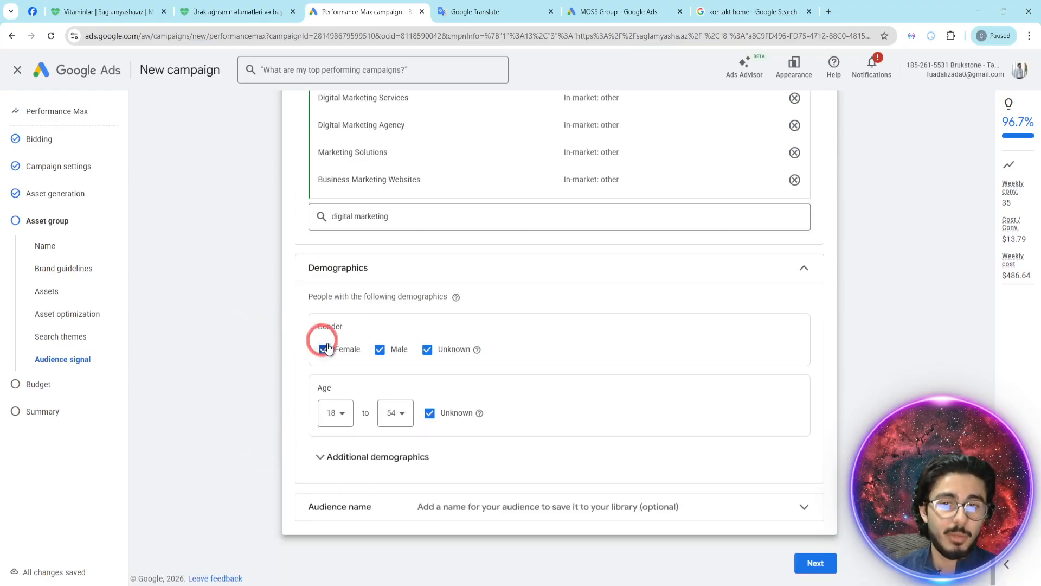
left_click(341, 506)
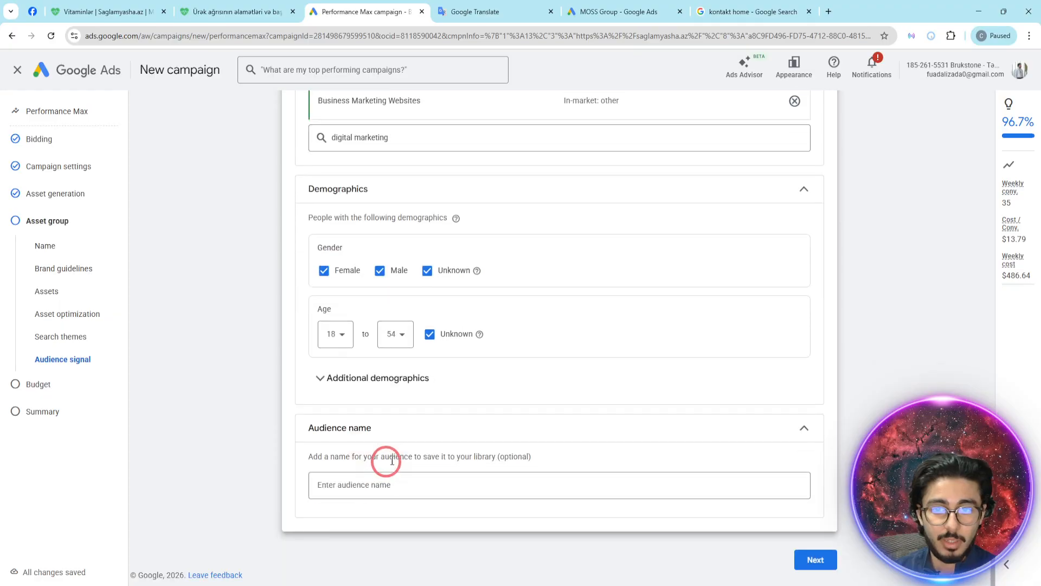
left_click(817, 551)
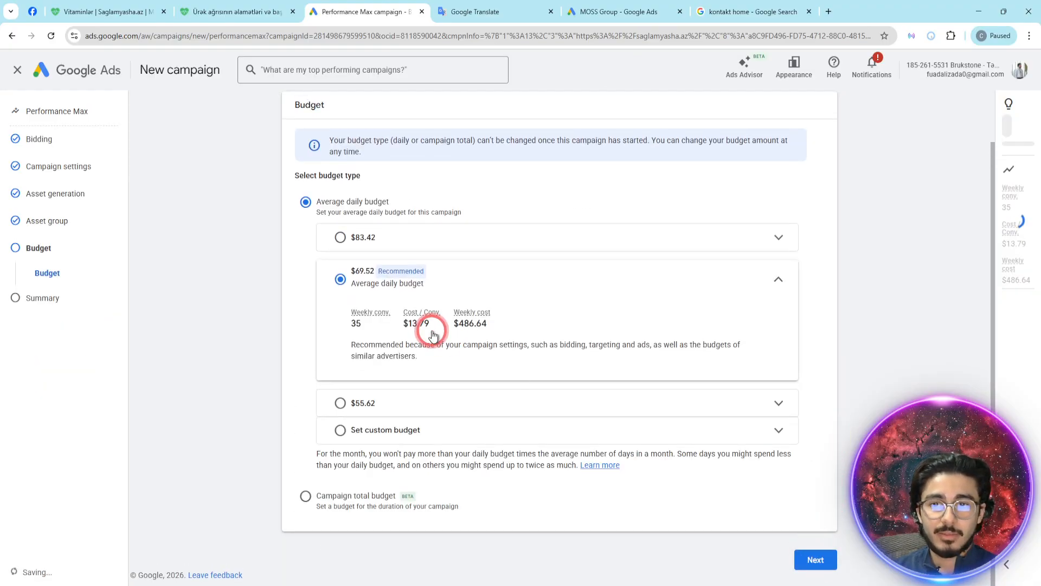
- Set a custom average daily budget of $10 for the campaign
left_click(363, 402)
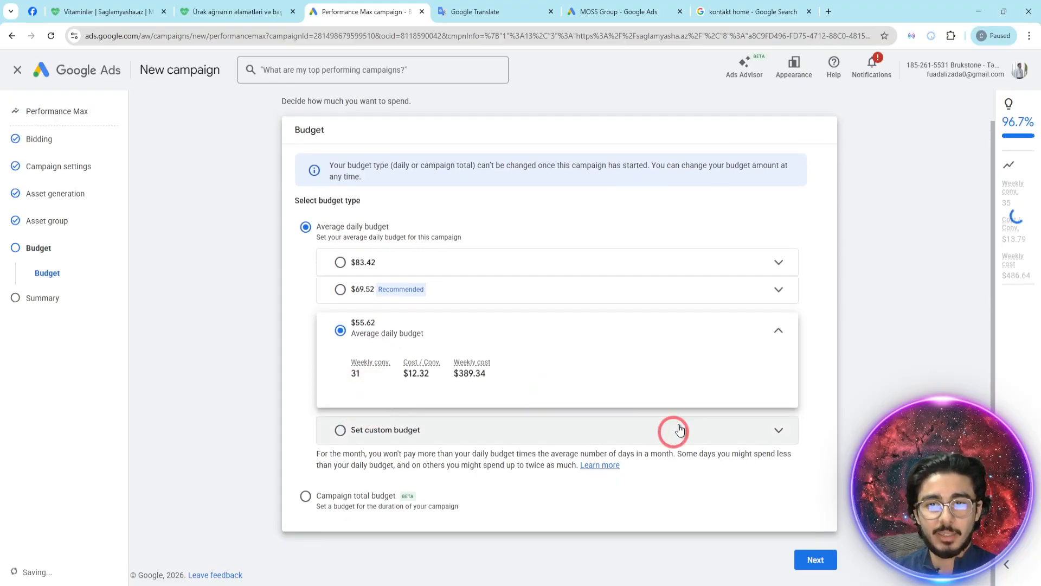
left_click(431, 425)
double_click(397, 380)
type("10")
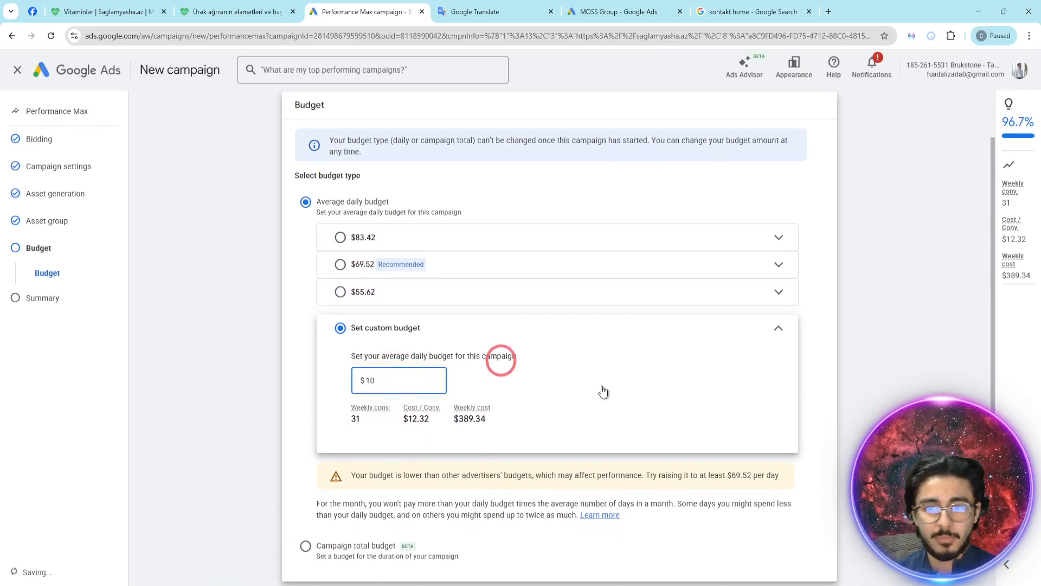
left_click(818, 399)
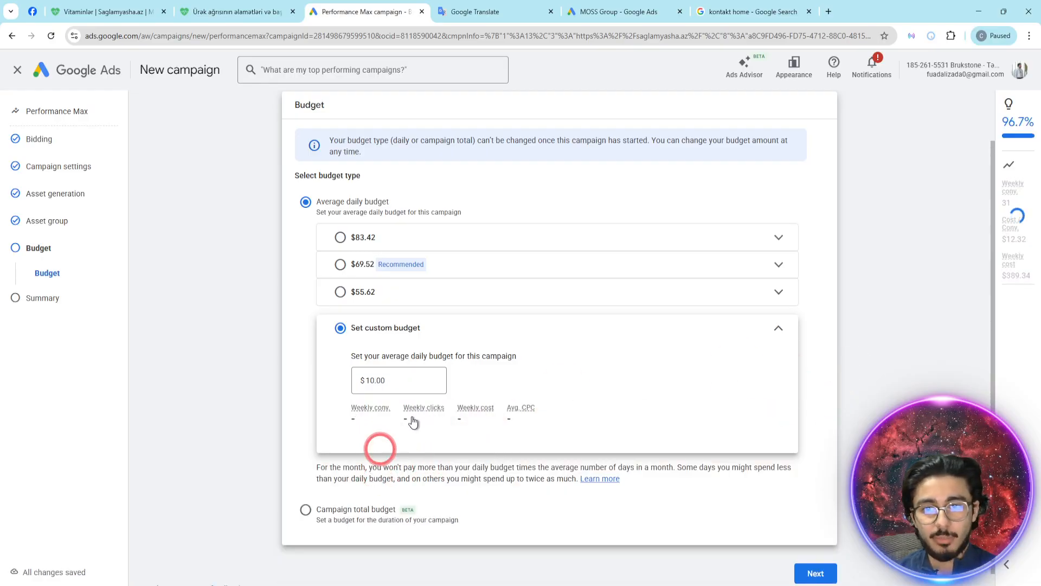
- Read the note below the custom budget and continue to the campaign summary
left_click_drag(395, 475, 508, 475)
left_click(868, 365)
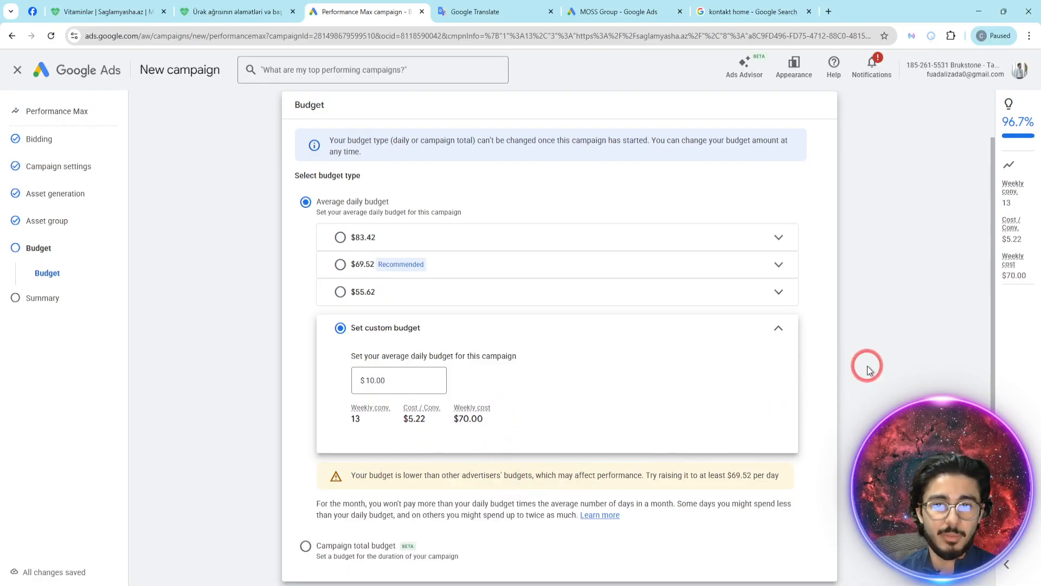
scroll(835, 444, "down", 1)
left_click(819, 557)
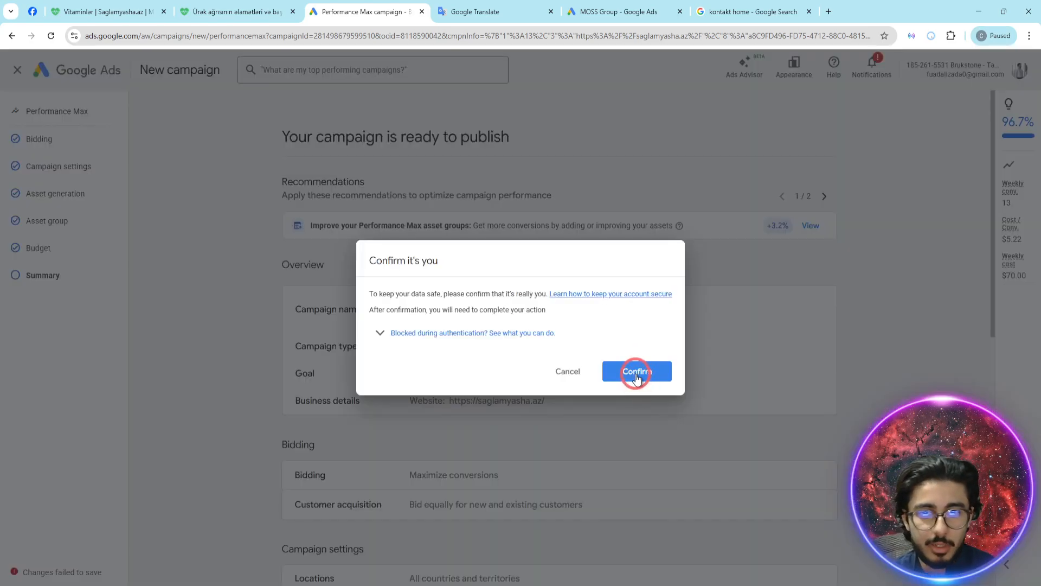
- Retry and complete the account identity confirmation required before the campaign can be published
left_click(636, 374)
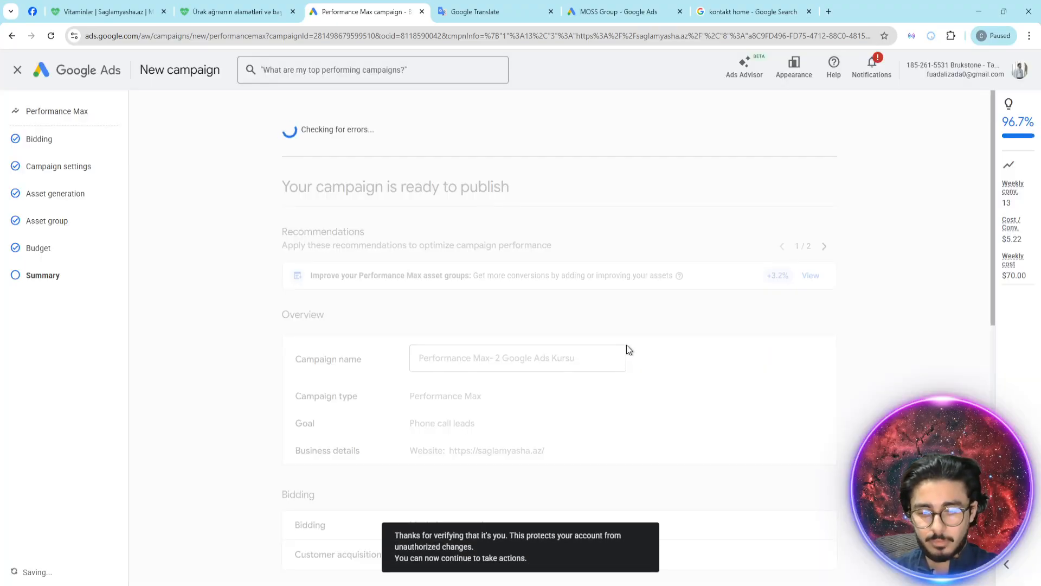
left_click(627, 346)
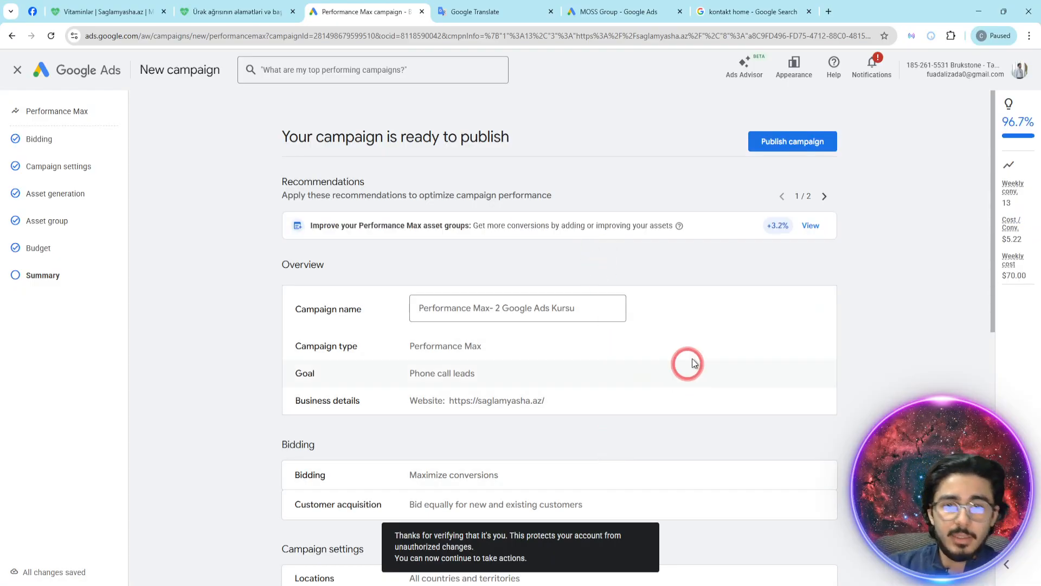
- Review the campaign summary from the overview through the asset group and budget, and publish the campaign
scroll(705, 347, "down", 5)
scroll(733, 324, "down", 5)
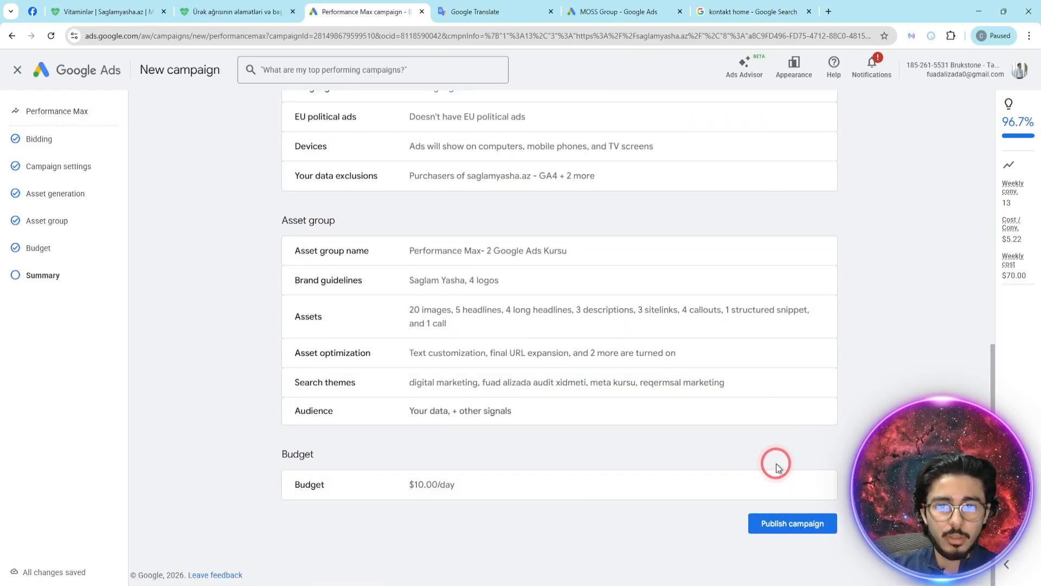
scroll(776, 463, "up", 15)
scroll(776, 463, "down", 3)
scroll(447, 213, "up", 1)
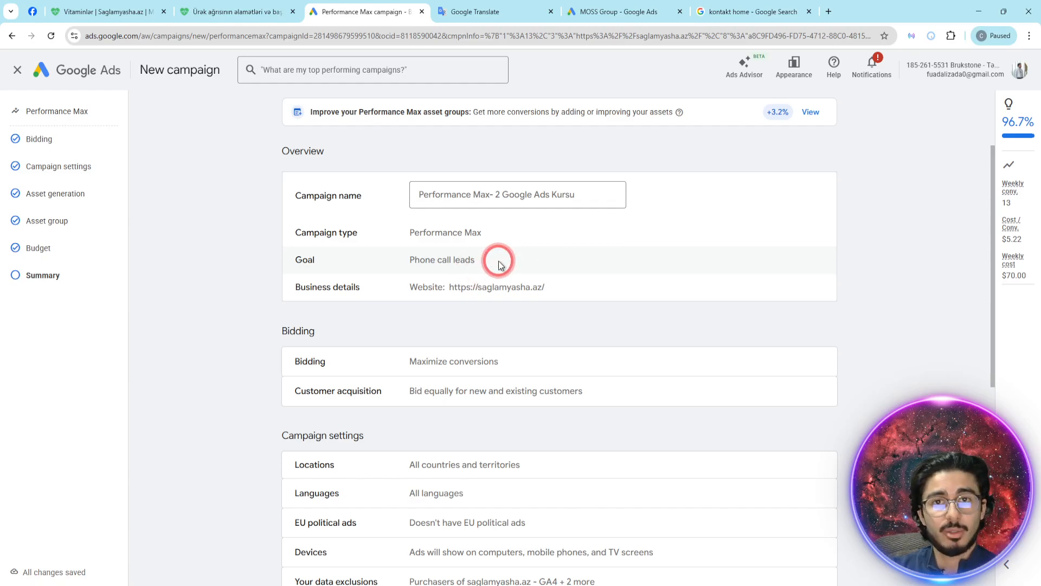
scroll(496, 263, "down", 5)
scroll(469, 382, "down", 2)
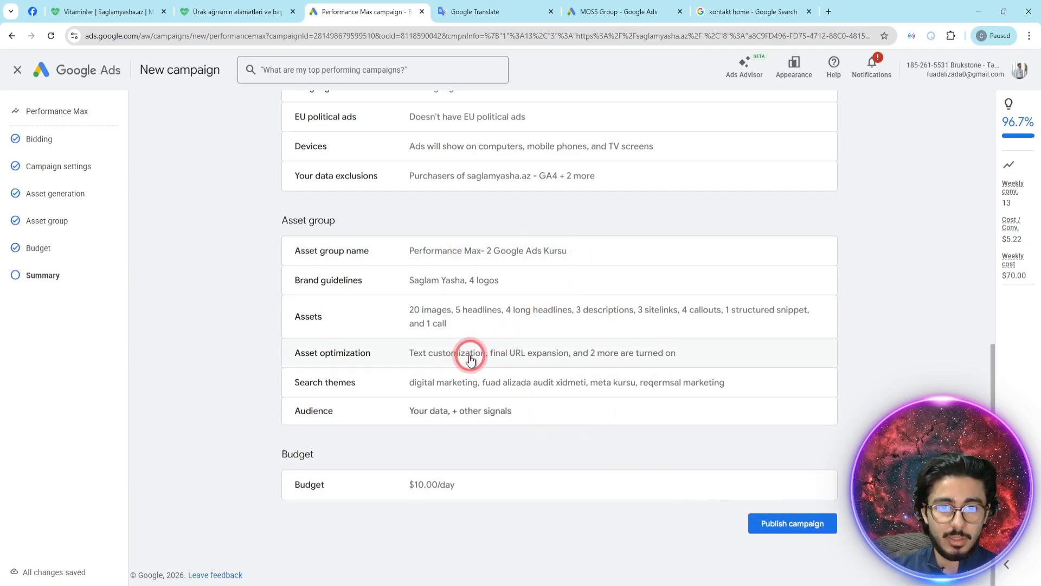
left_click(796, 516)
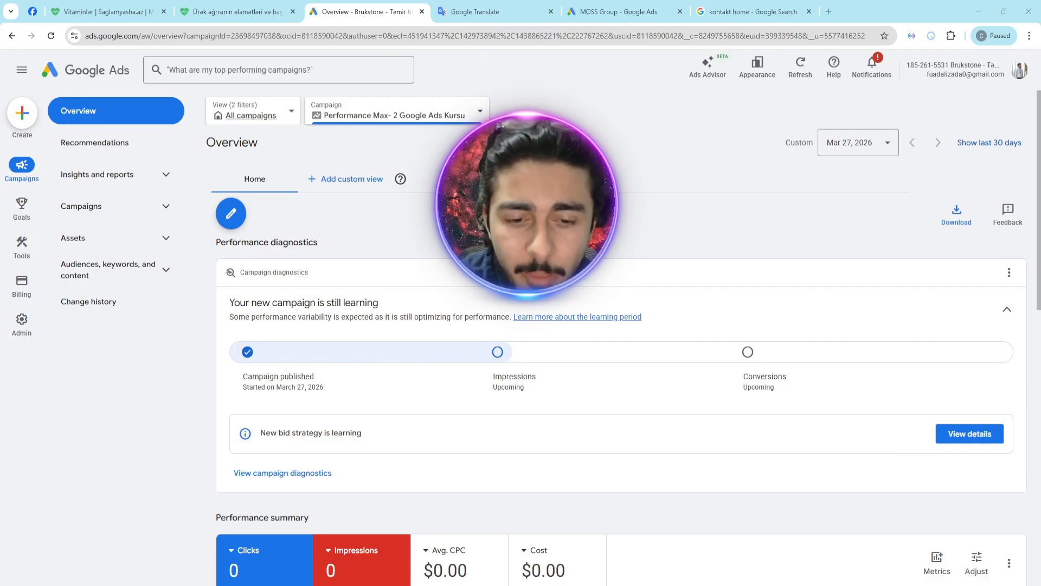
- Start creating another campaign and choose to create it without guidance as the objective
left_click(36, 113)
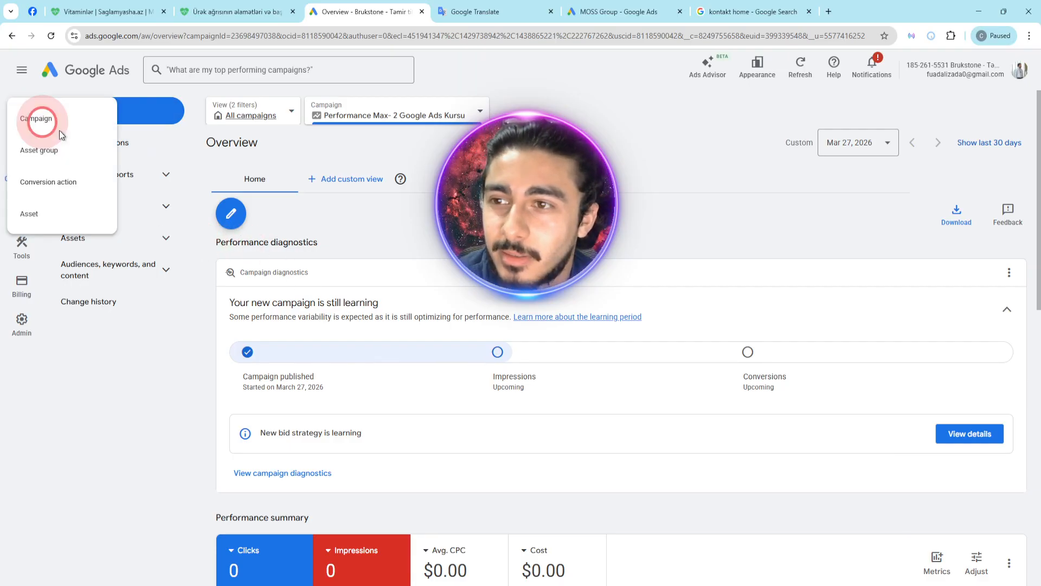
left_click(49, 132)
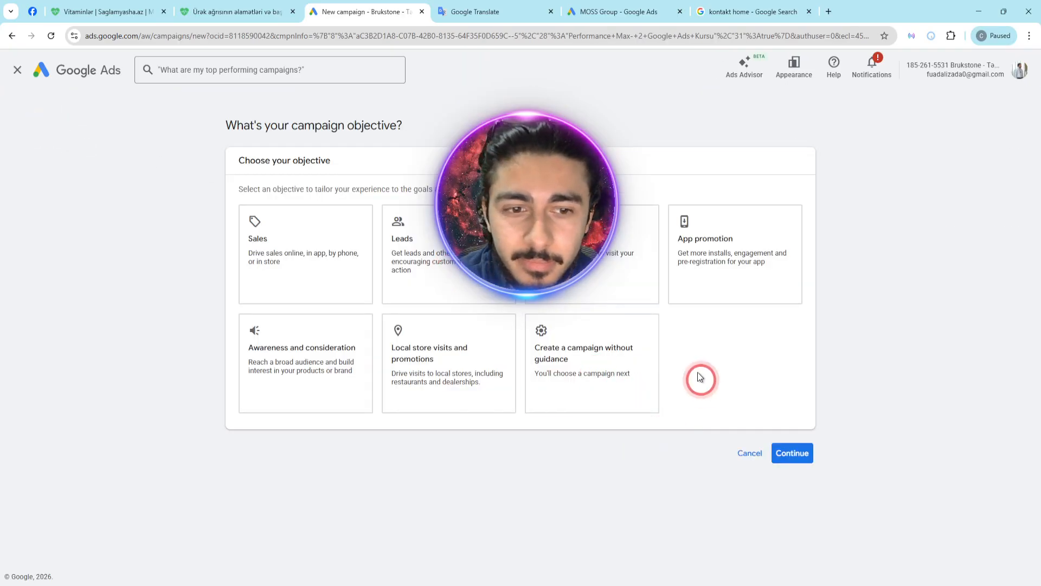
left_click(625, 346)
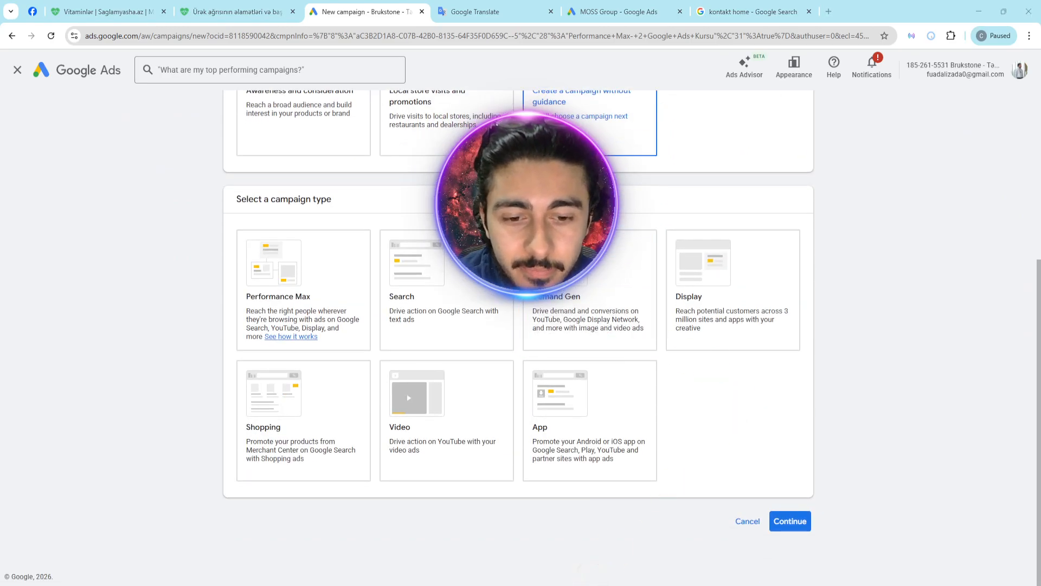